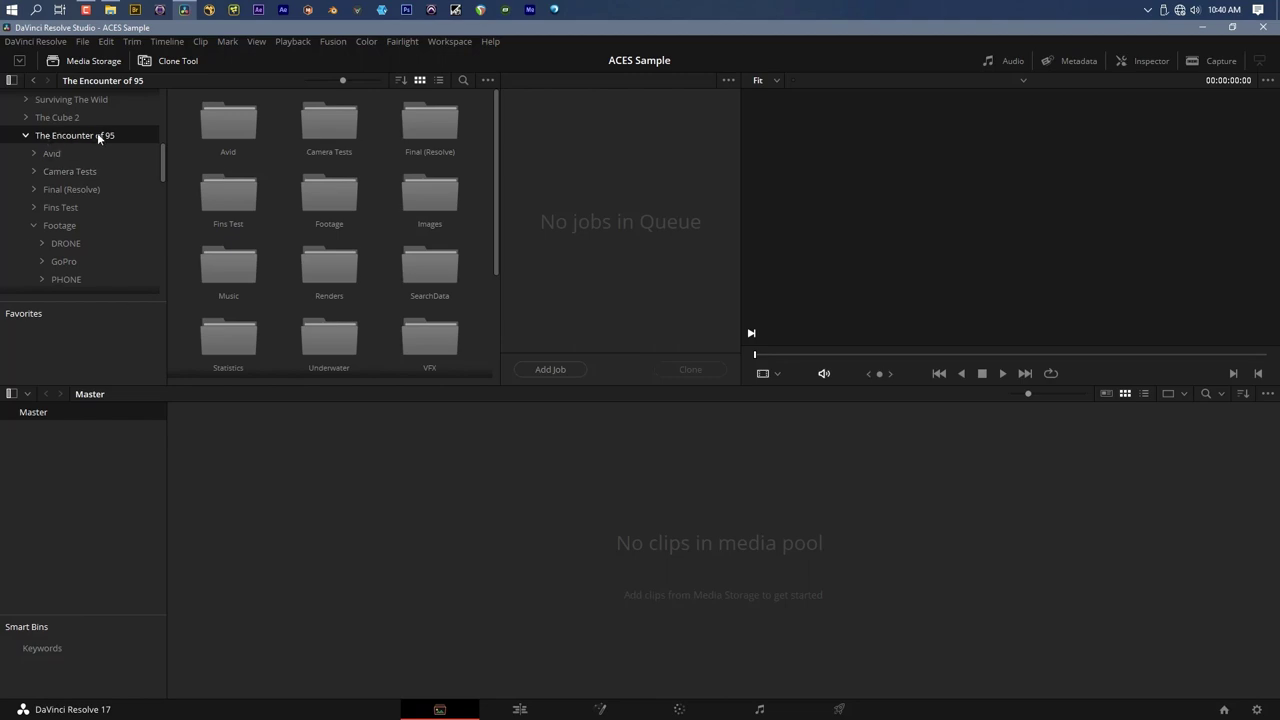
Open the Footage folder and preview the URSA clips, then return to Footage
{"action": "double_click", "coordinate": [322, 195]}
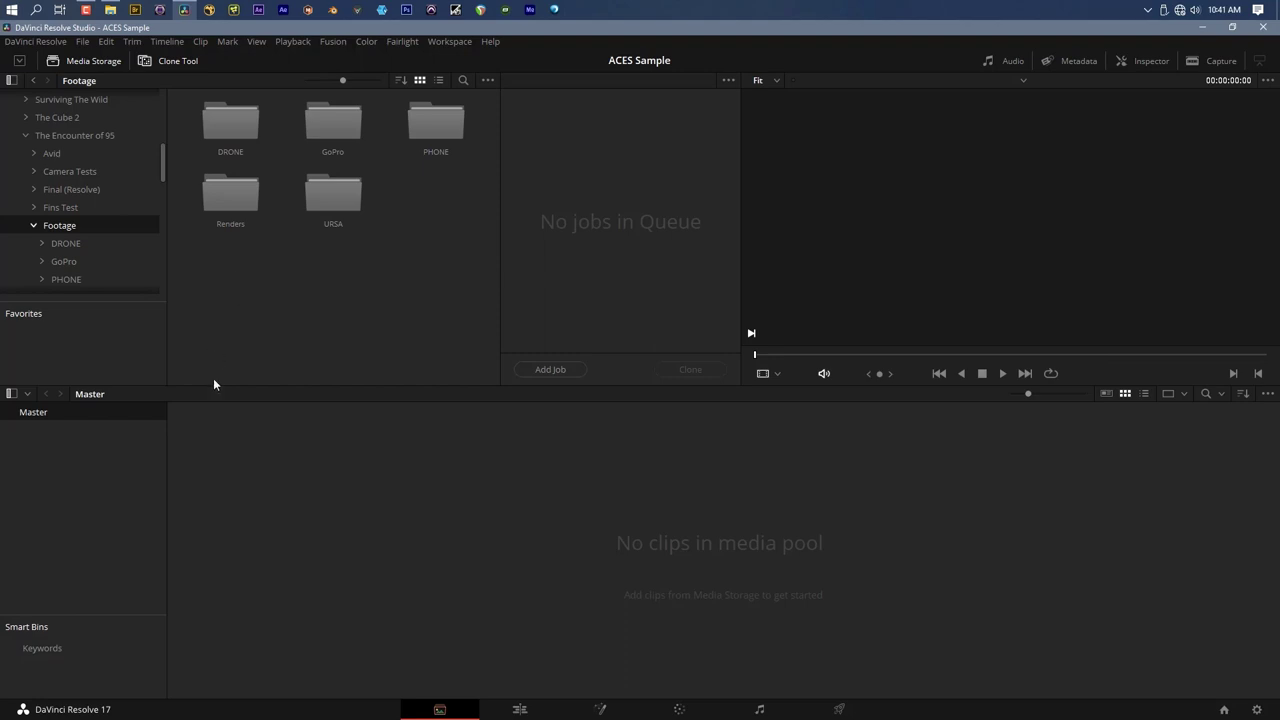
{"action": "double_click", "coordinate": [330, 204]}
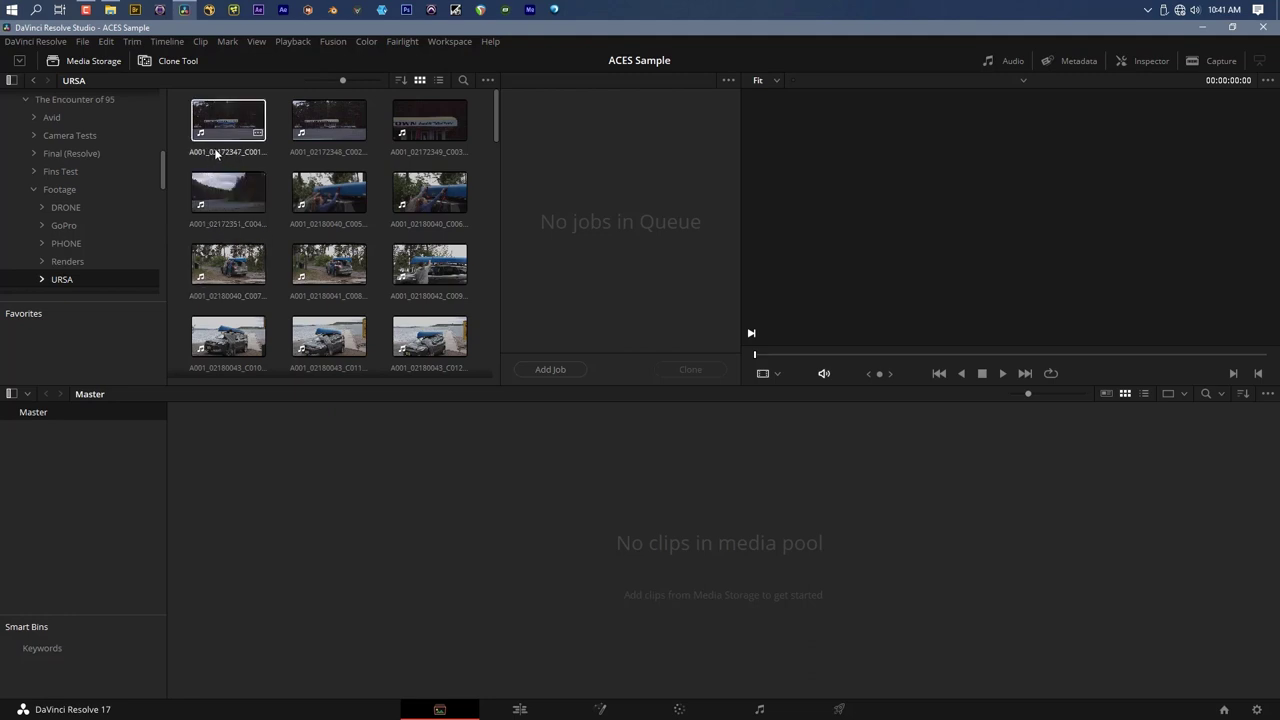
{"action": "left_click", "coordinate": [60, 189]}
Multi-select the DRONE, GoPro, PHONE and URSA folders
{"action": "left_click", "coordinate": [223, 112]}
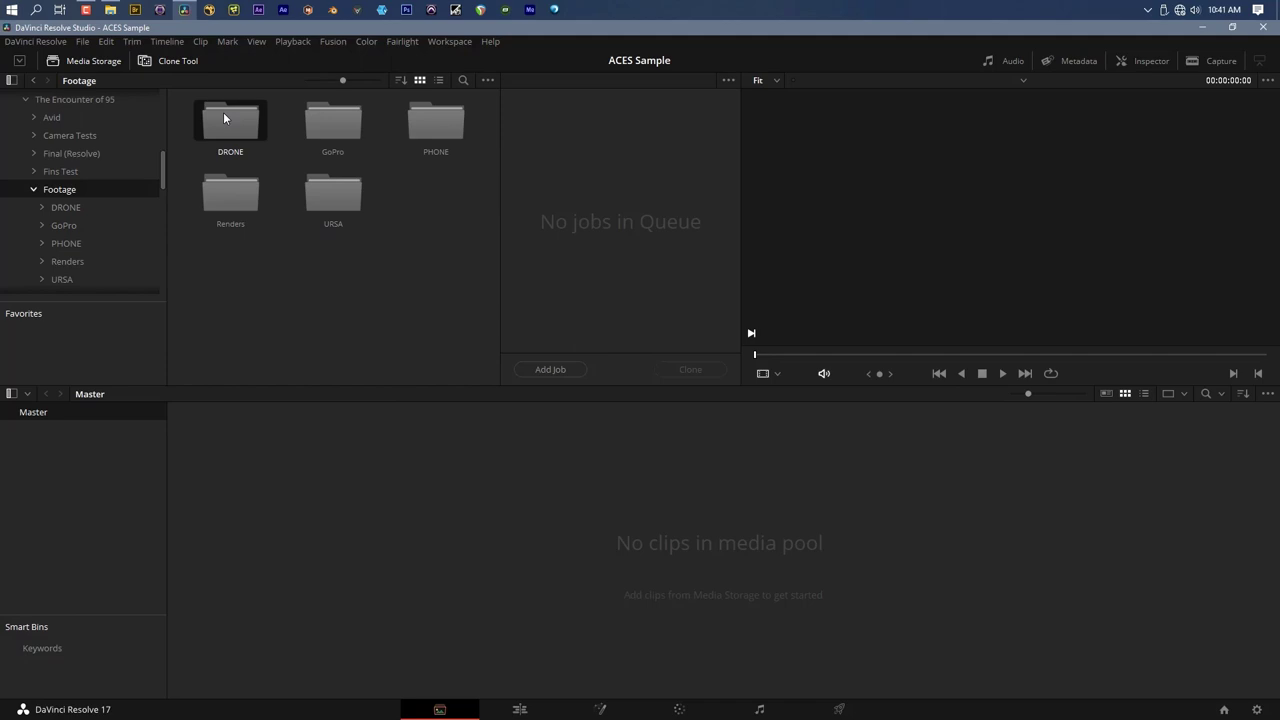
{"action": "left_click", "coordinate": [332, 122], "text": "ctrl"}
{"action": "left_click", "coordinate": [440, 122], "text": "ctrl"}
{"action": "left_click", "coordinate": [312, 205], "text": "ctrl"}
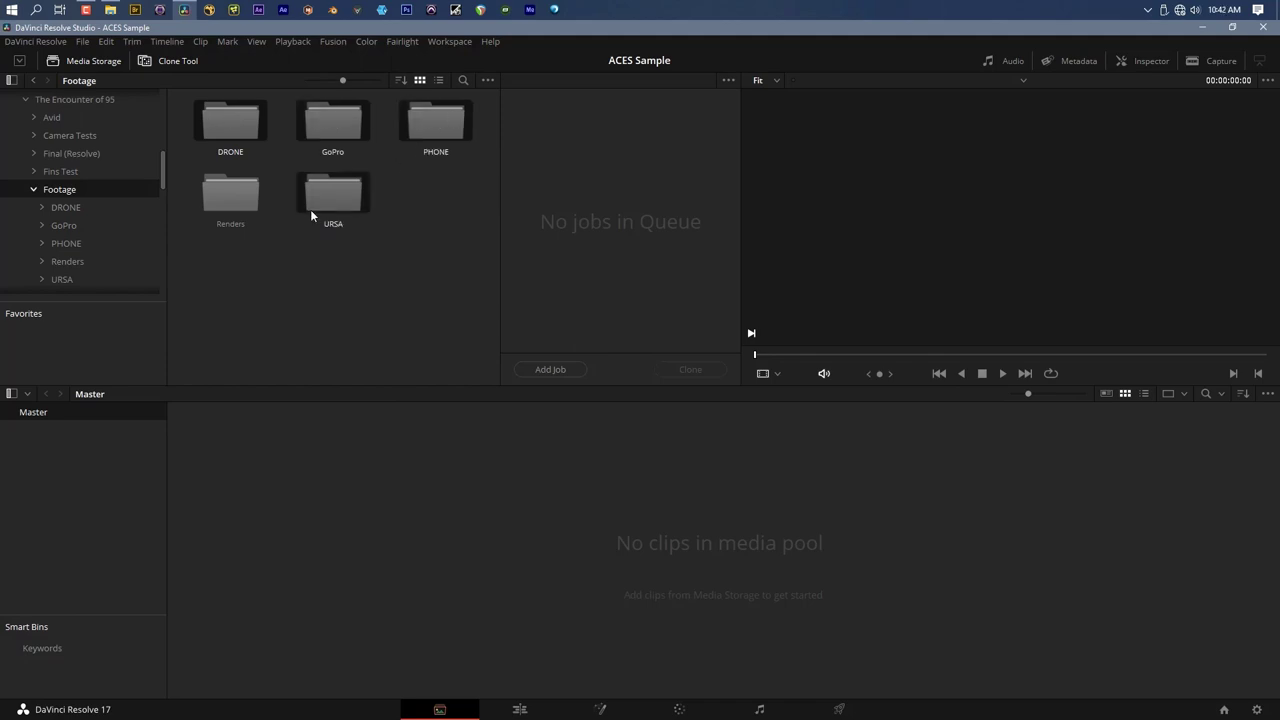
Import the four footage folders, keep the project frame rate, and go to the Edit page
{"action": "left_click_drag", "start_coordinate": [364, 547], "coordinate": [364, 547]}
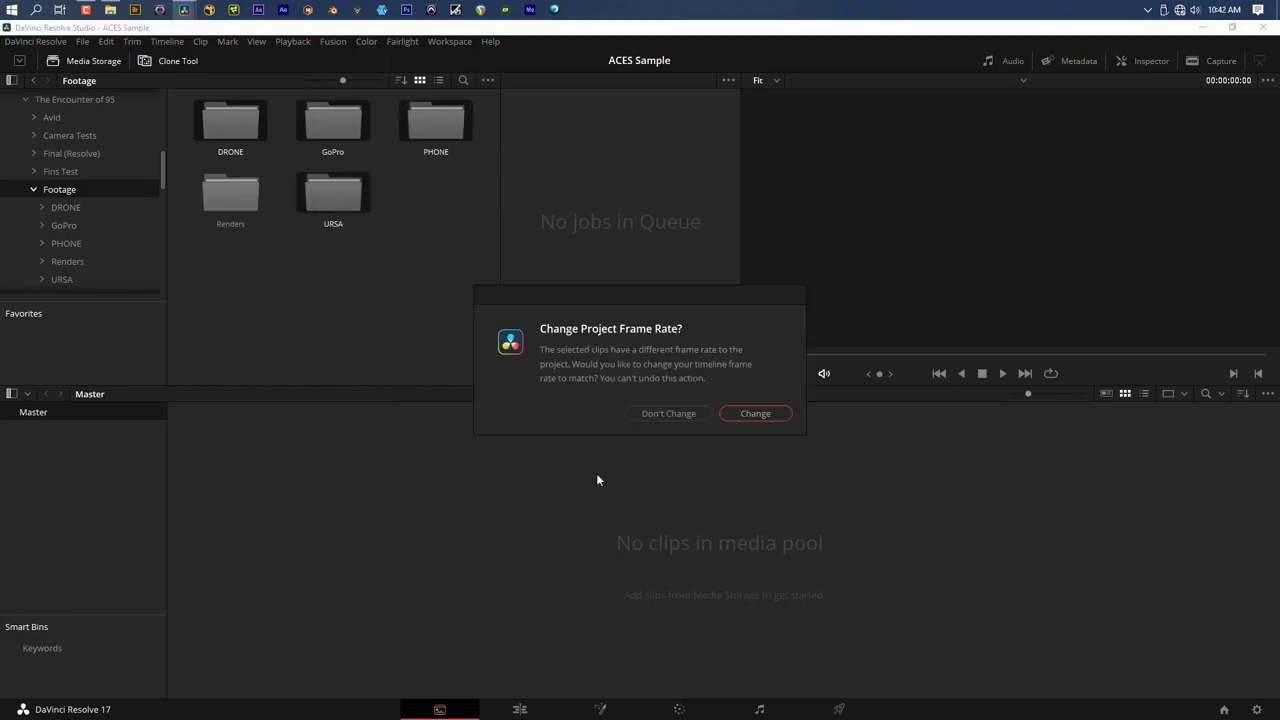
{"action": "left_click", "coordinate": [660, 413]}
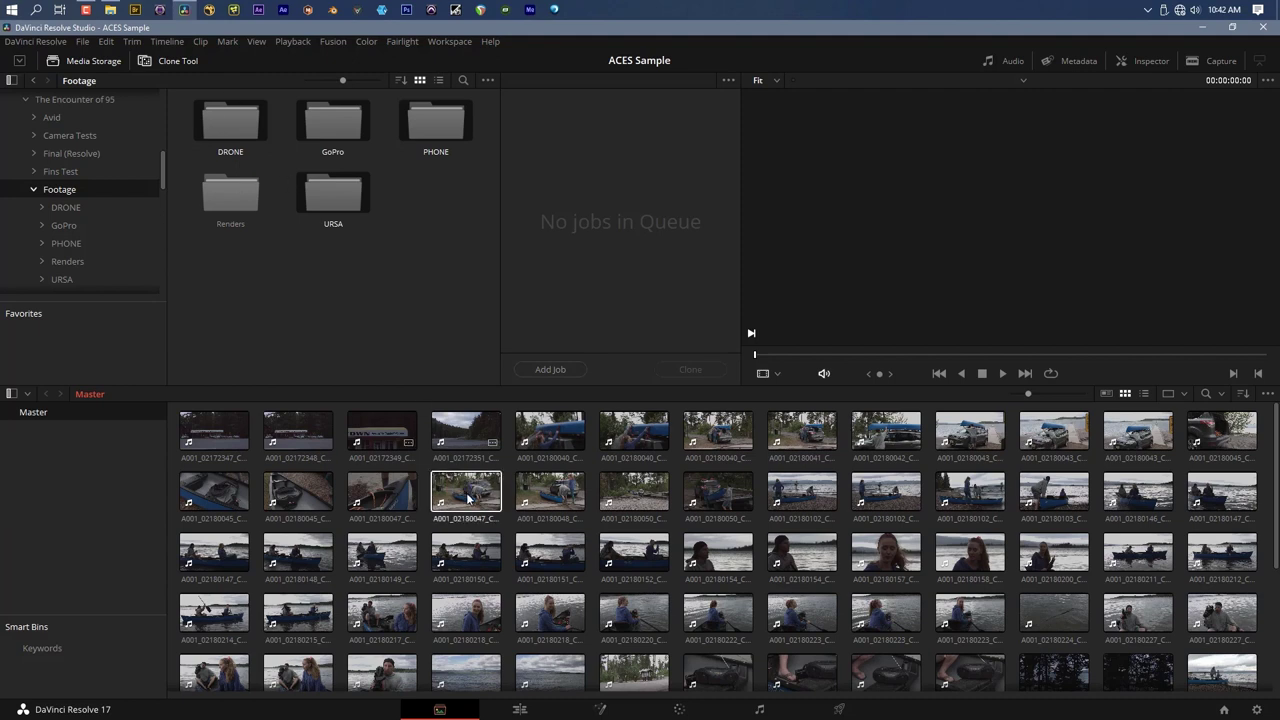
{"action": "scroll", "coordinate": [502, 539], "scroll_direction": "down", "scroll_amount": 3}
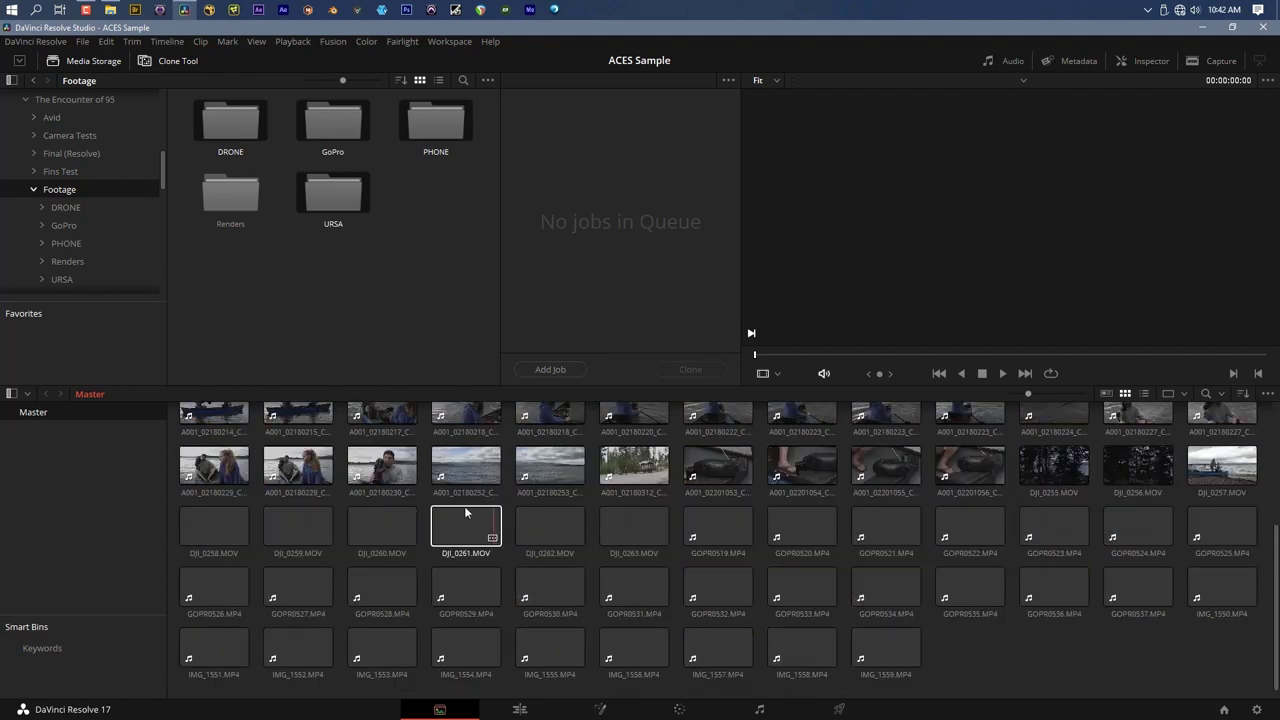
{"action": "scroll", "coordinate": [329, 486], "scroll_direction": "up", "scroll_amount": 3}
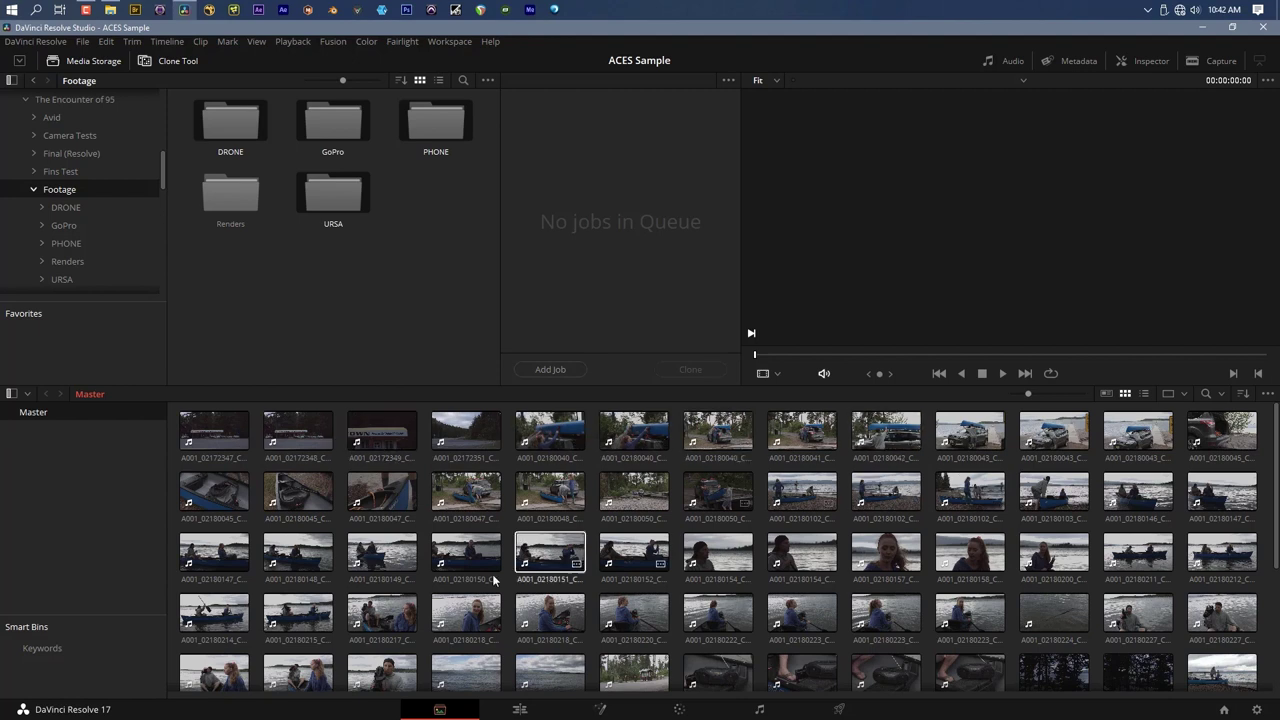
{"action": "left_click", "coordinate": [521, 710]}
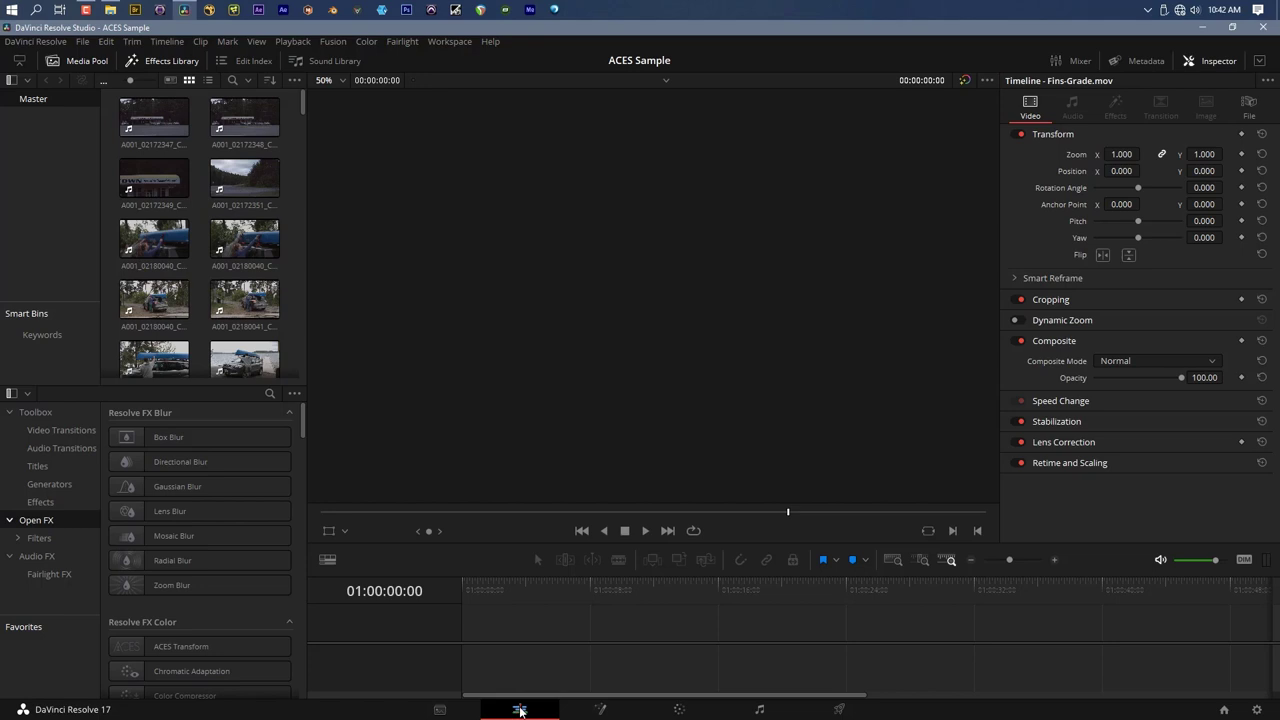
Create a timeline named 'Dailies 01' from all media pool clips, with Use Selected Mark In/Out unchecked
{"action": "left_click", "coordinate": [149, 122]}
{"action": "key", "text": "ctrl+a"}
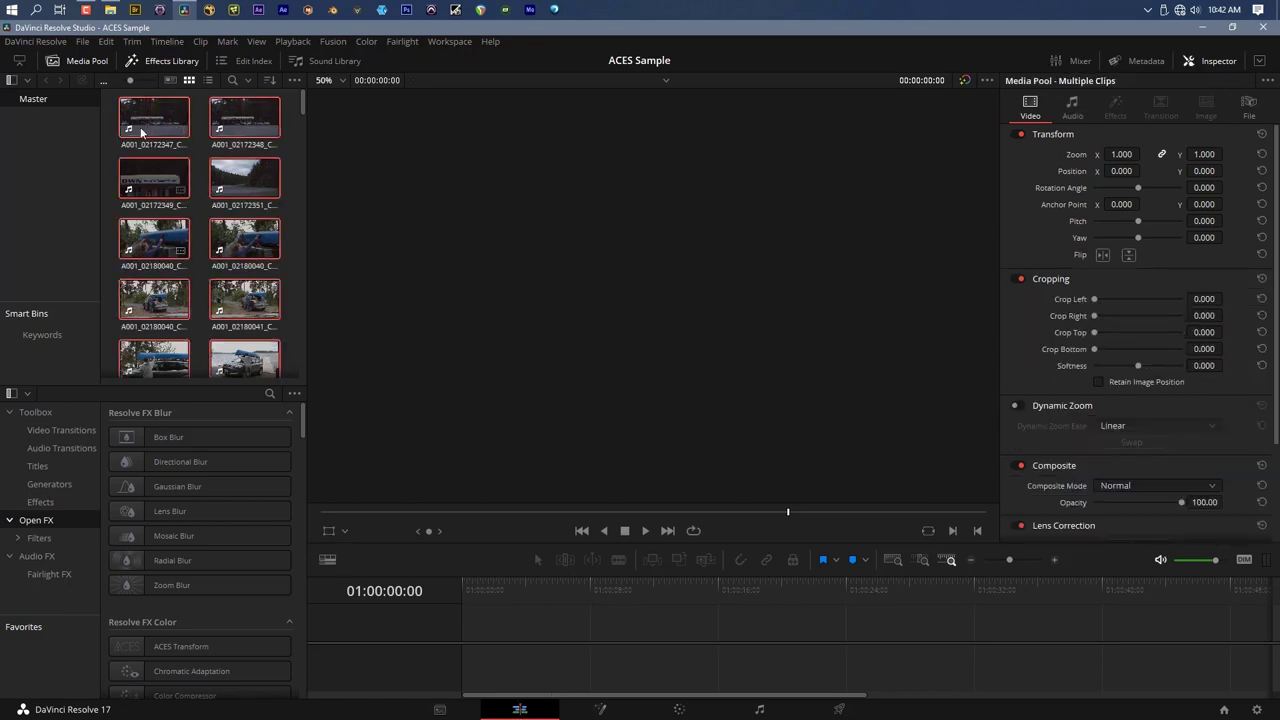
{"action": "right_click", "coordinate": [138, 114]}
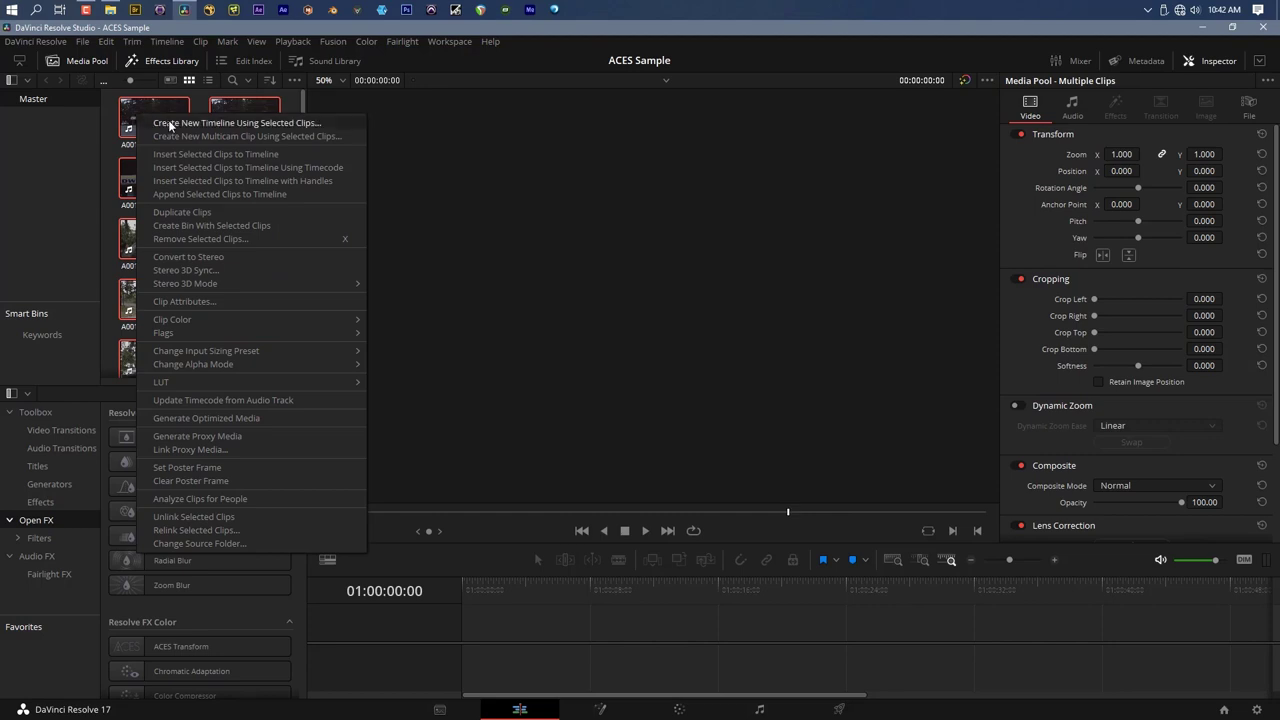
{"action": "left_click", "coordinate": [168, 124]}
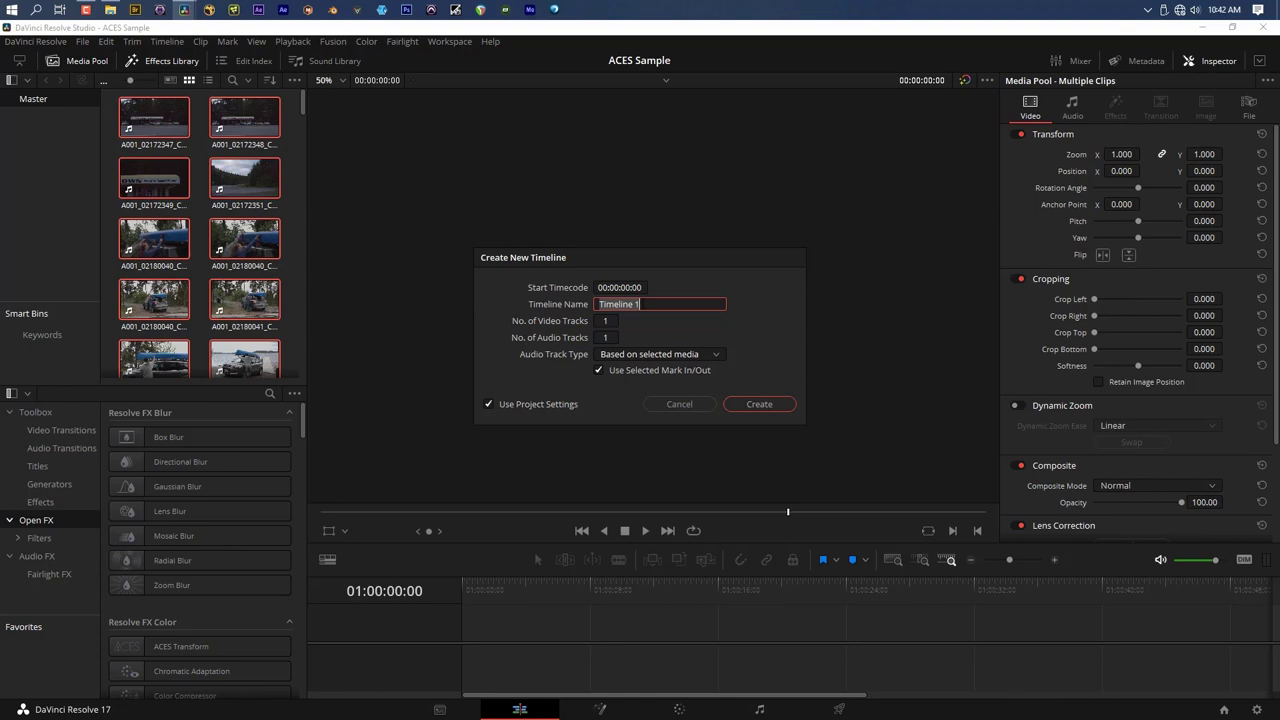
{"action": "type", "text": "Raw"}
{"action": "key", "text": "BackSpace"}
{"action": "key", "text": "BackSpace"}
{"action": "key", "text": "BackSpace"}
{"action": "type", "text": "d"}
{"action": "key", "text": "BackSpace"}
{"action": "type", "text": "Dailies 01"}
{"action": "left_click", "coordinate": [600, 370]}
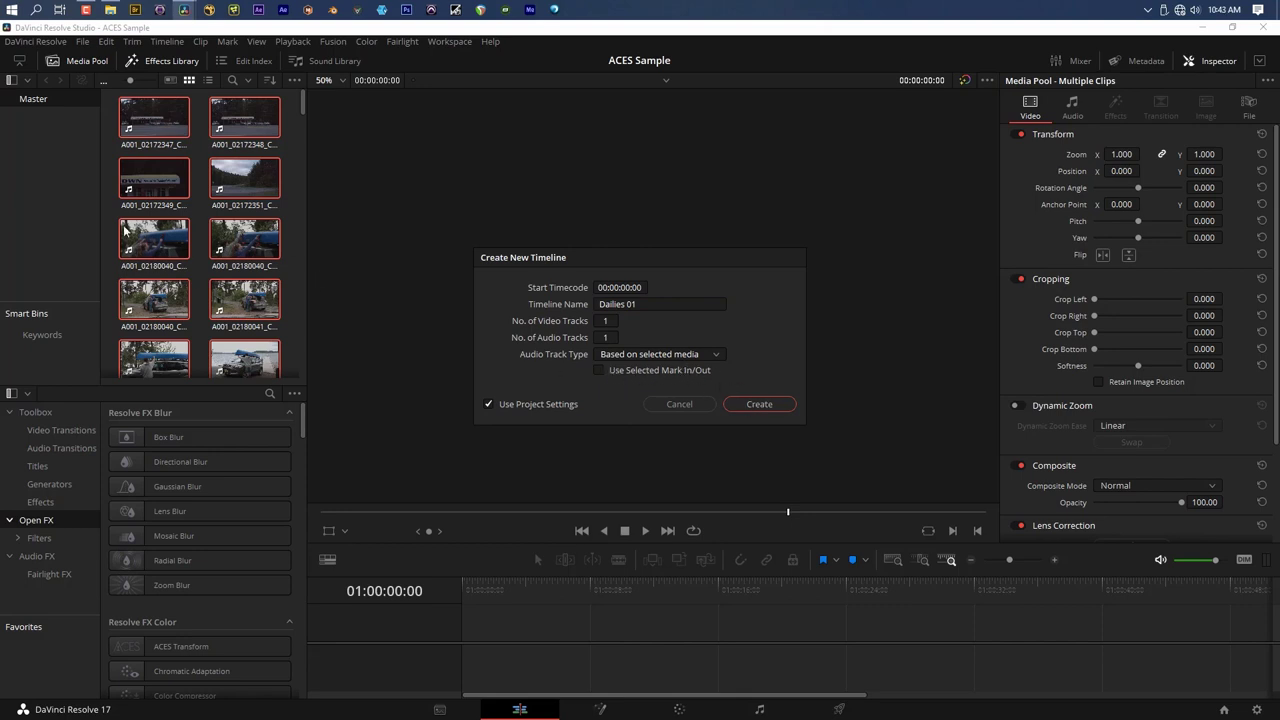
{"action": "left_click", "coordinate": [766, 406]}
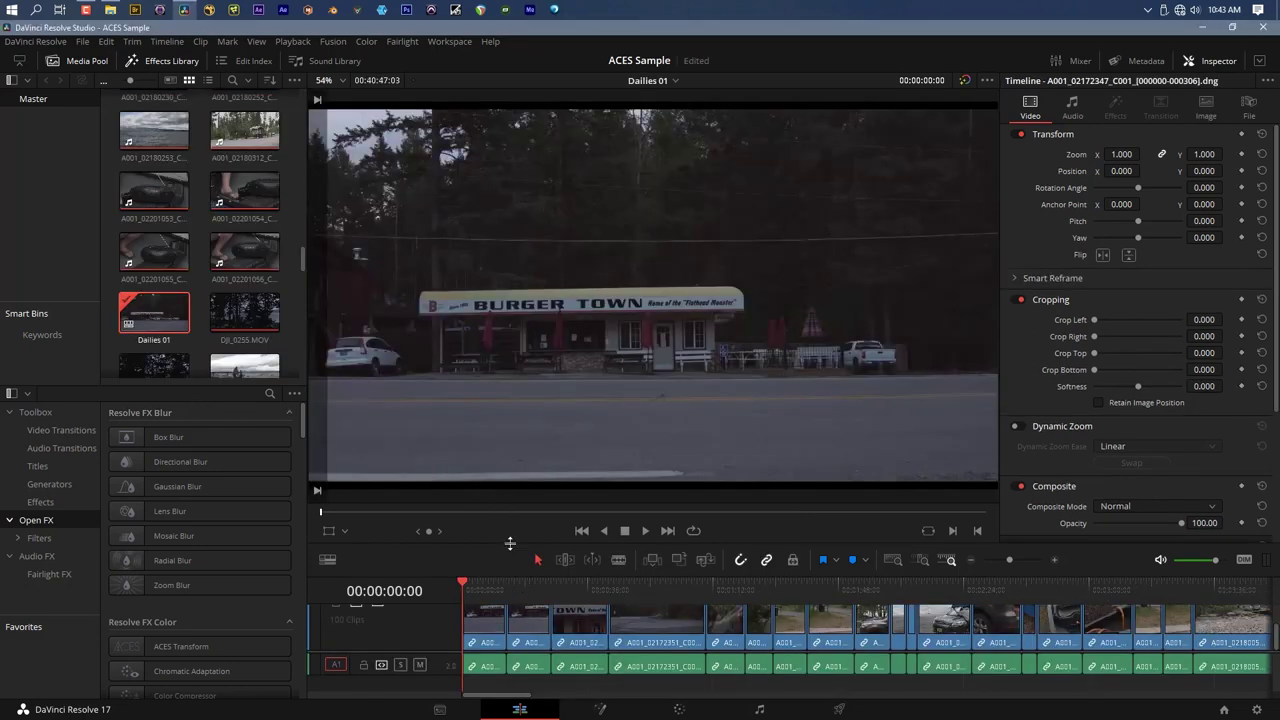
Enlarge the timeline, scrub Dailies 01 from about 1:02 to 1:47, and open Project Settings
{"action": "left_click_drag", "start_coordinate": [510, 543], "coordinate": [507, 466]}
{"action": "left_click_drag", "start_coordinate": [568, 512], "coordinate": [745, 516]}
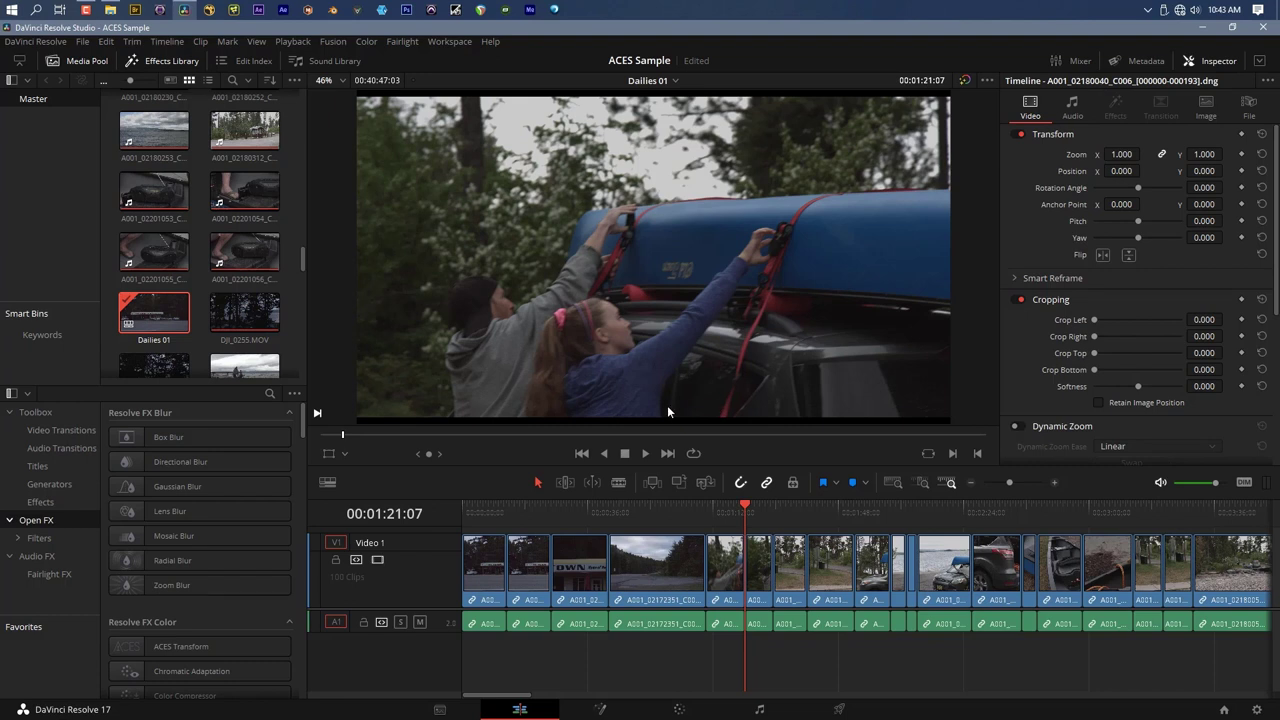
{"action": "left_click", "coordinate": [677, 508]}
{"action": "left_click_drag", "start_coordinate": [675, 513], "coordinate": [832, 510]}
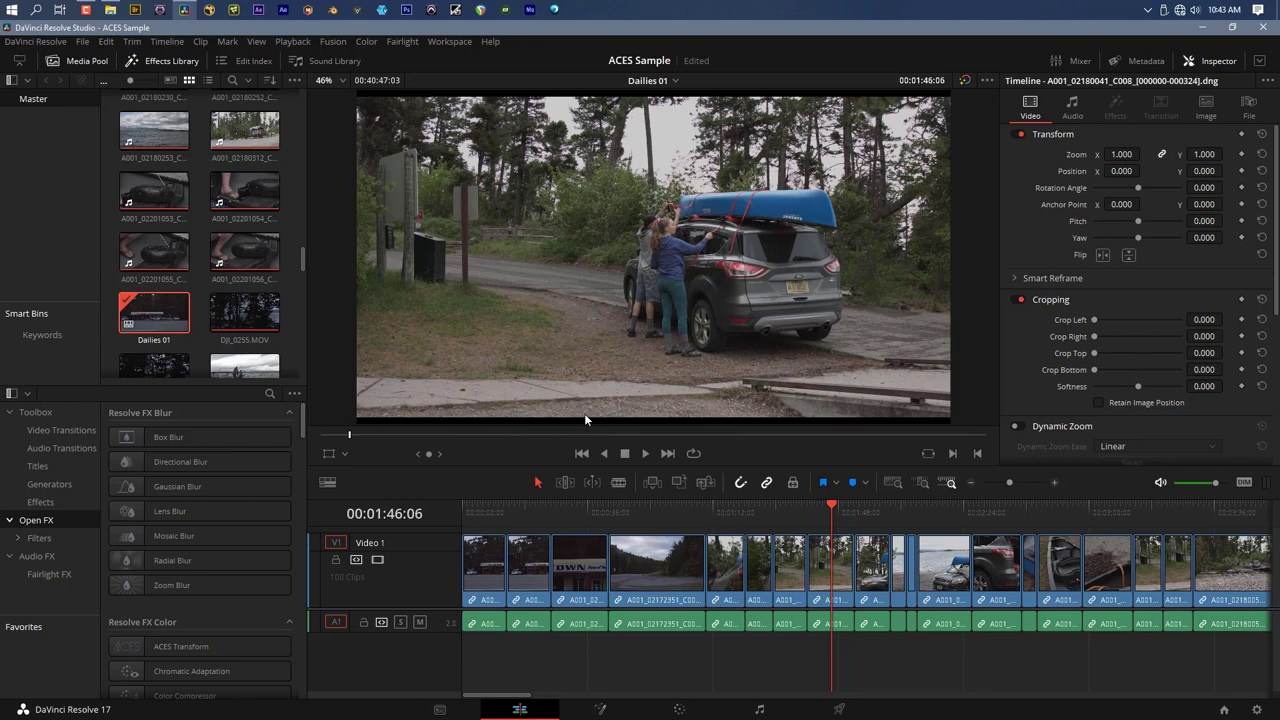
{"action": "left_click", "coordinate": [1257, 710]}
Set Color Management to ACEScc, ACES version 1.2 and sRGB output transform, then save
{"action": "left_click", "coordinate": [362, 182]}
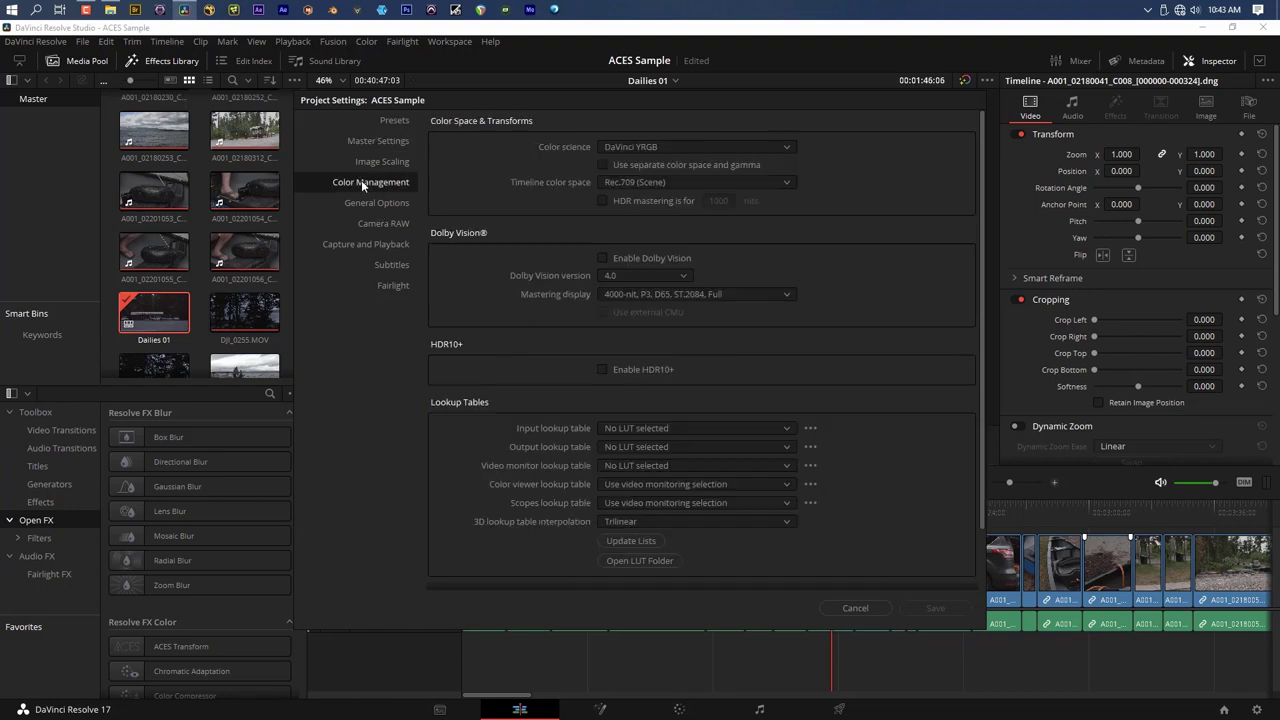
{"action": "left_click", "coordinate": [624, 146]}
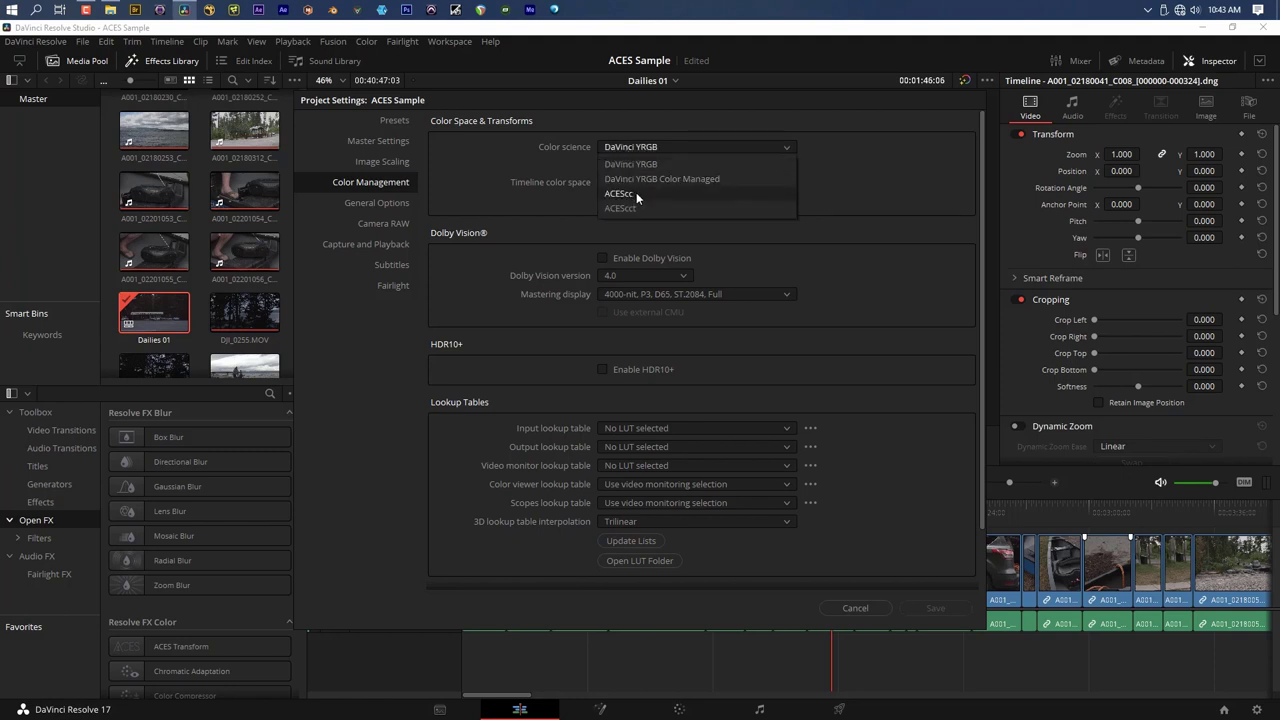
{"action": "left_click", "coordinate": [636, 193]}
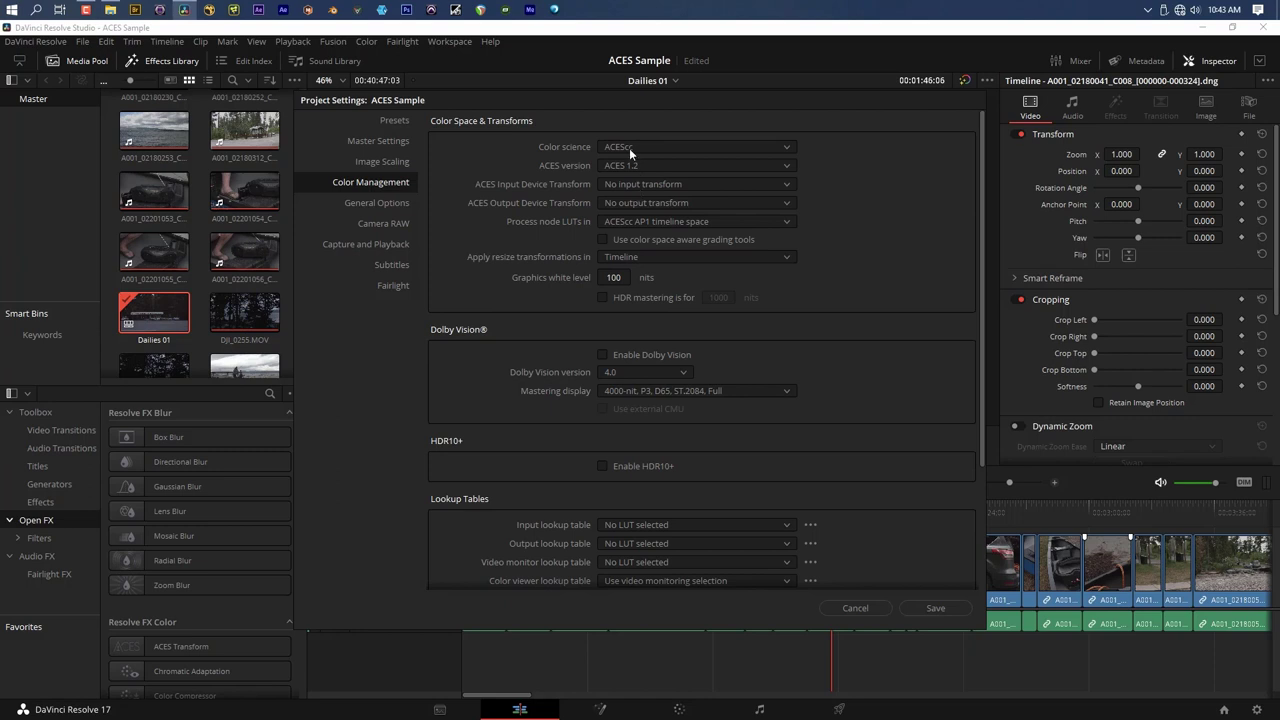
{"action": "left_click", "coordinate": [629, 148]}
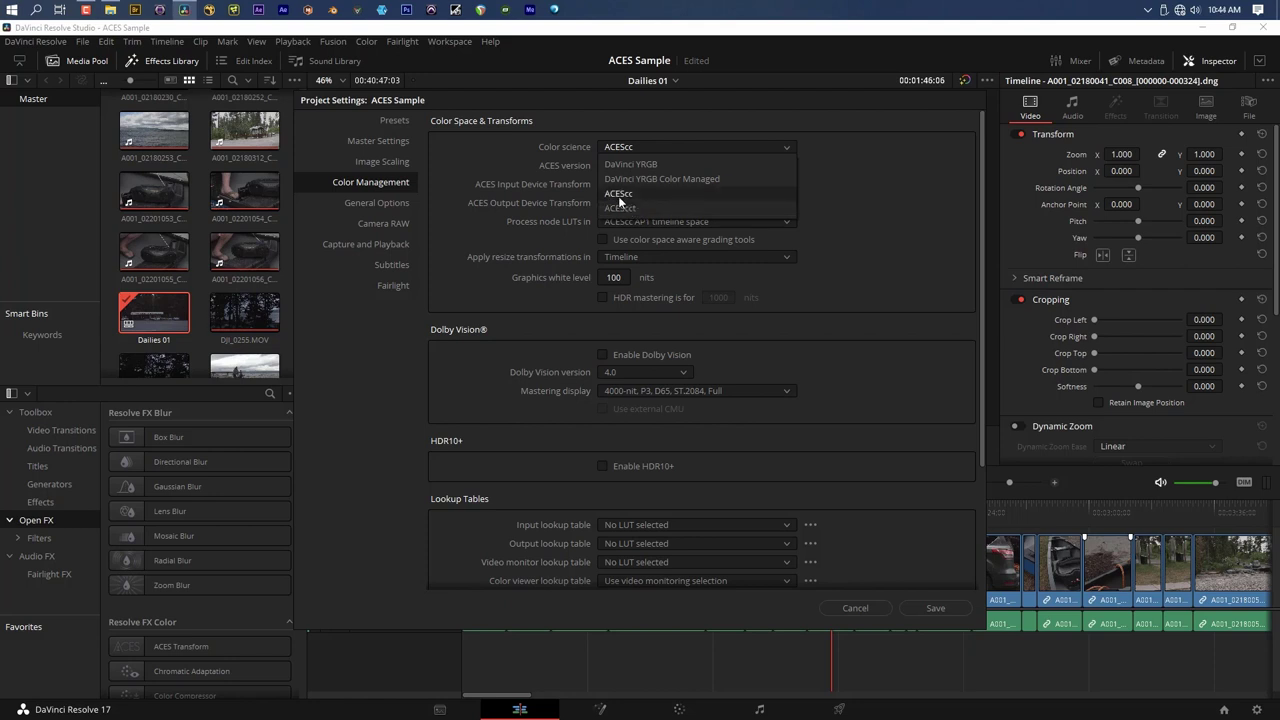
{"action": "left_click", "coordinate": [619, 196]}
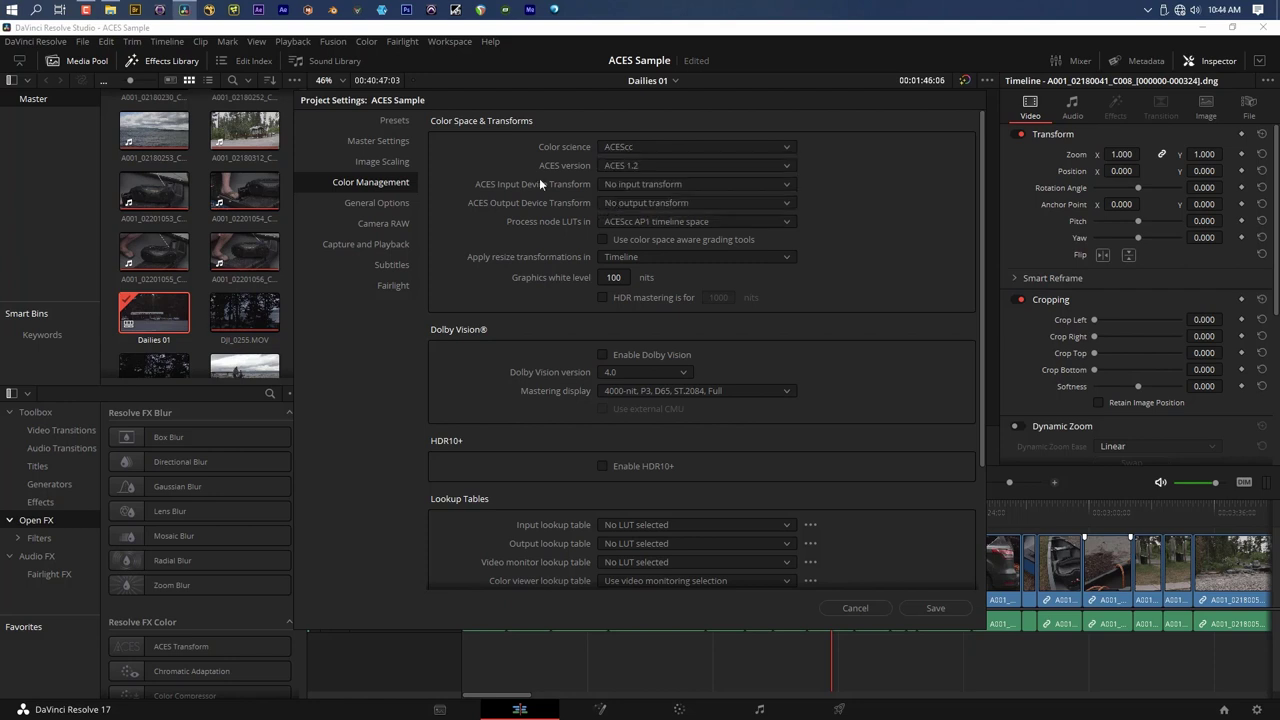
{"action": "left_click", "coordinate": [612, 165]}
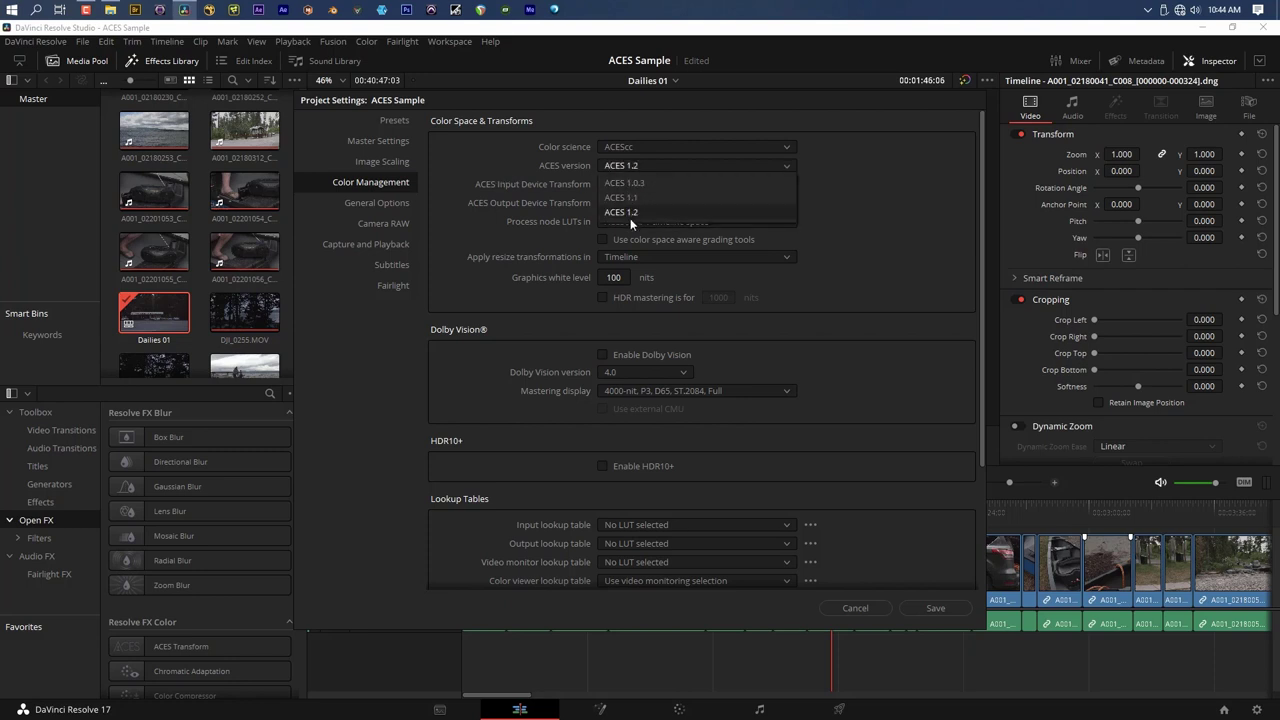
{"action": "left_click", "coordinate": [623, 214]}
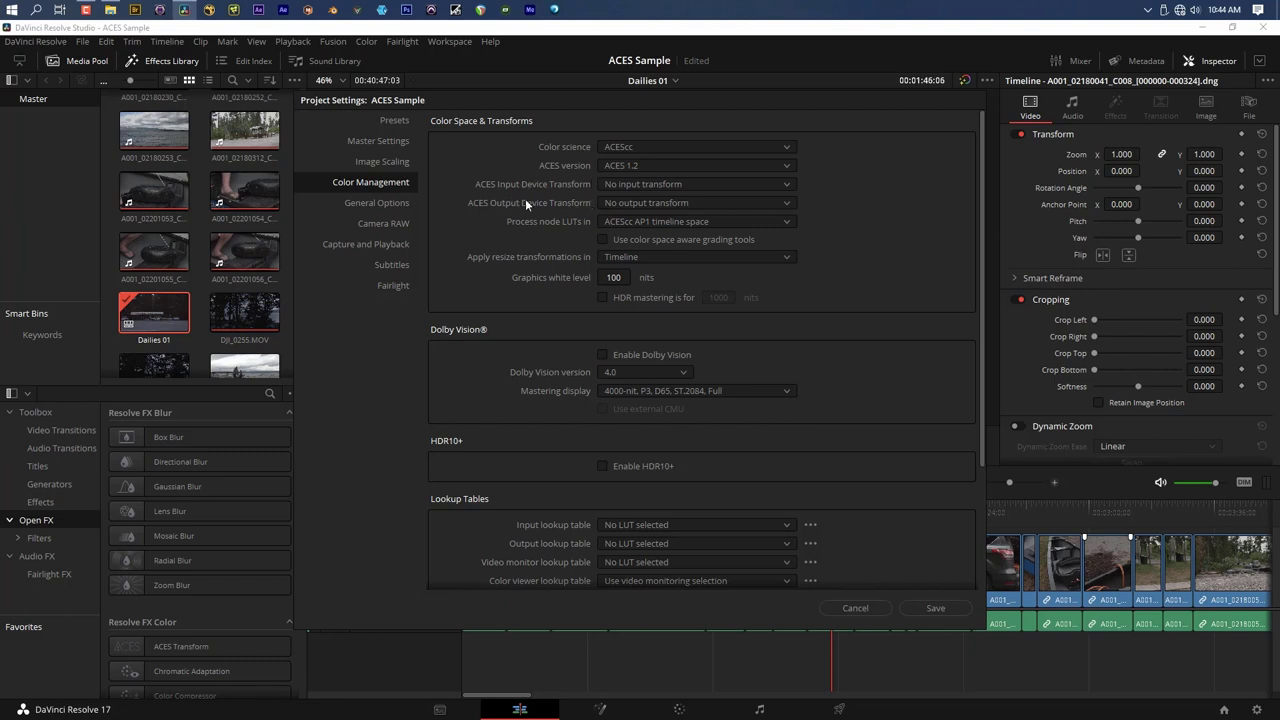
{"action": "left_click", "coordinate": [628, 204]}
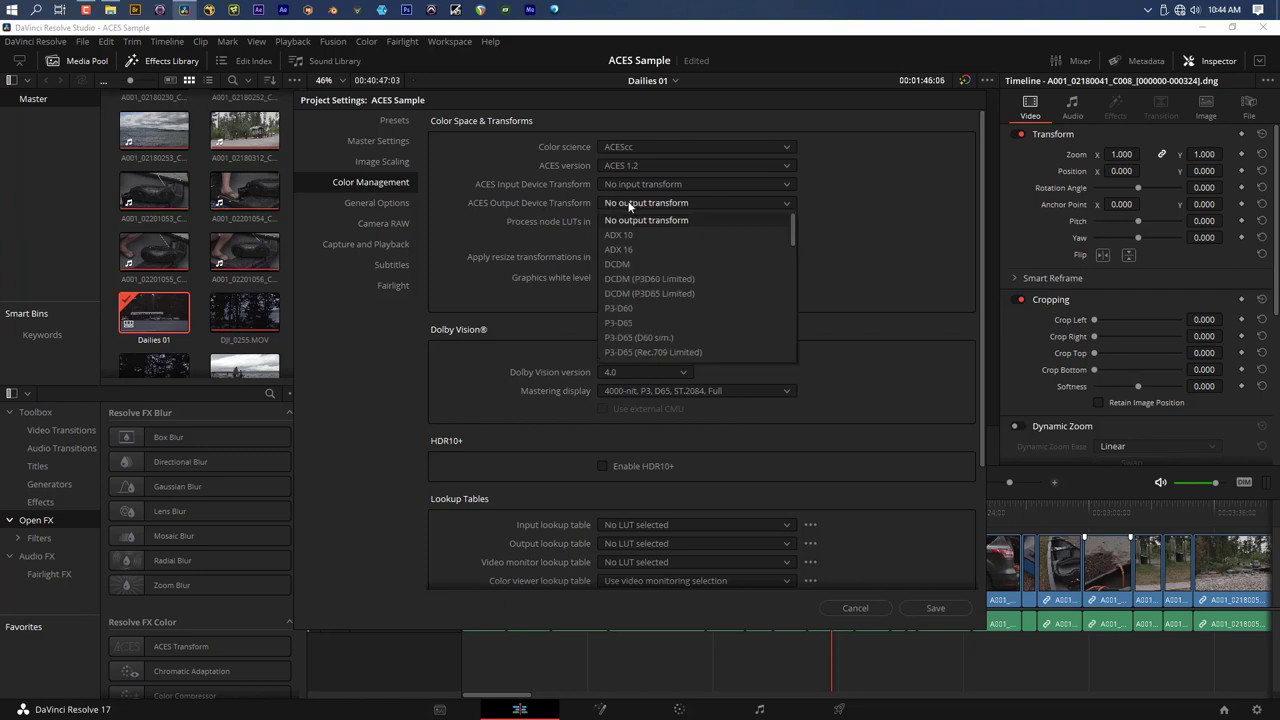
{"action": "scroll", "coordinate": [665, 306], "scroll_direction": "down", "scroll_amount": 5}
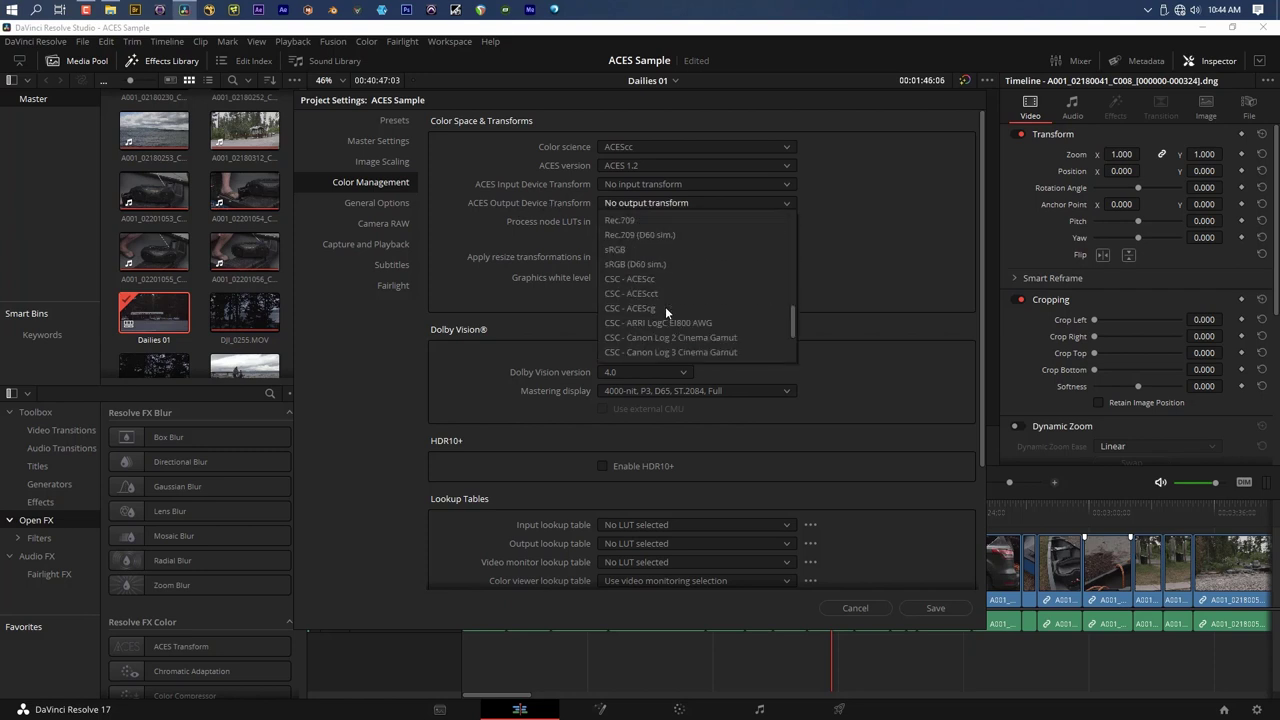
{"action": "left_click", "coordinate": [620, 249]}
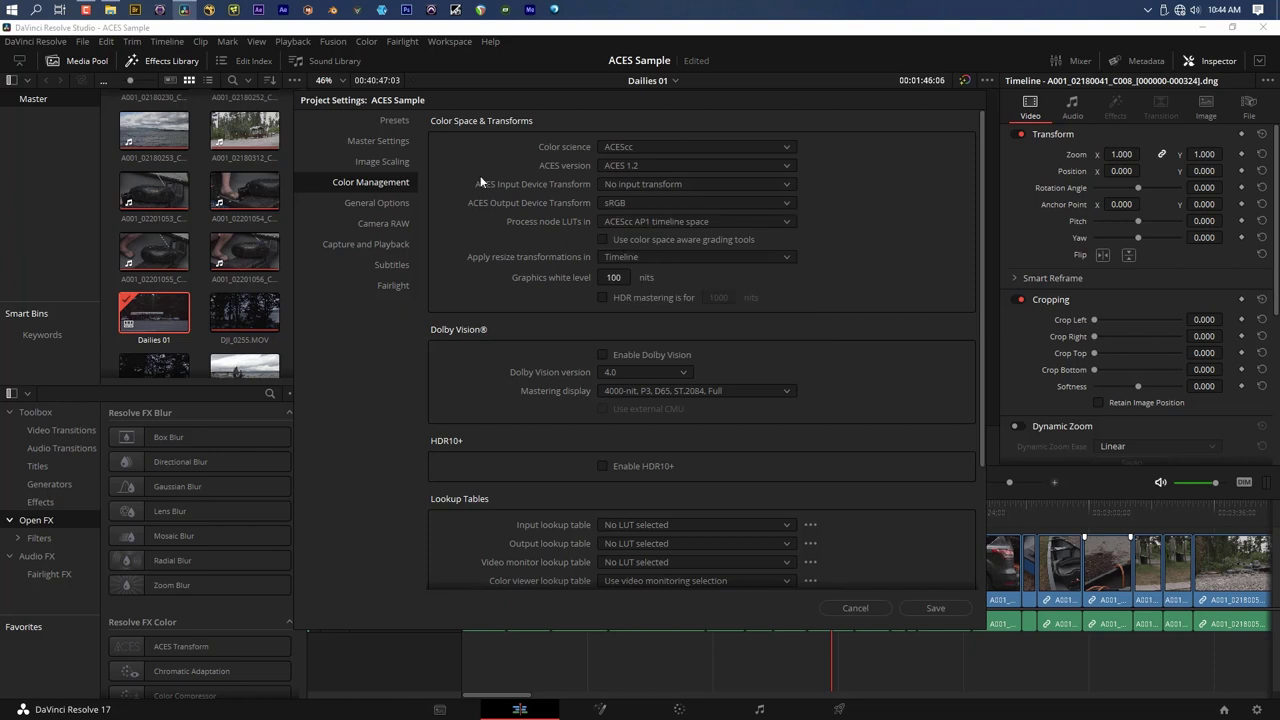
{"action": "left_click", "coordinate": [936, 609]}
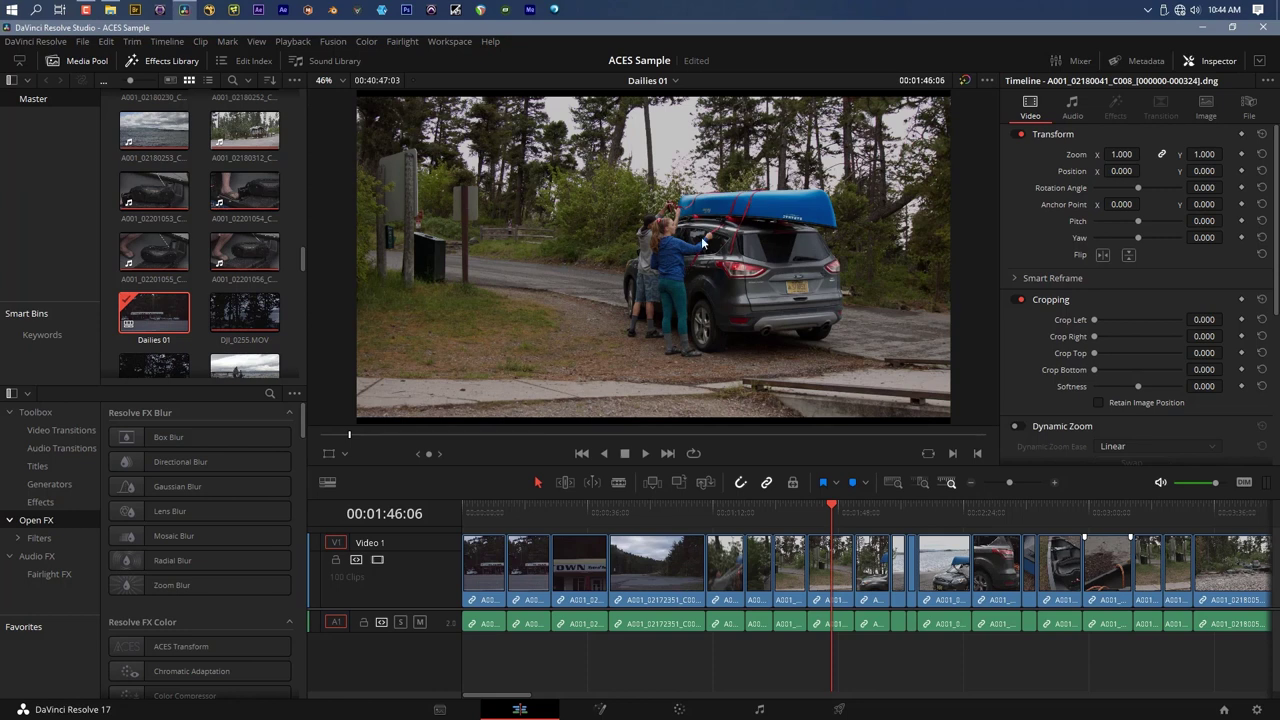
Scrub the cut to the DJI_0257 canoe shot
{"action": "scroll", "coordinate": [600, 300], "scroll_direction": "down", "scroll_amount": 1}
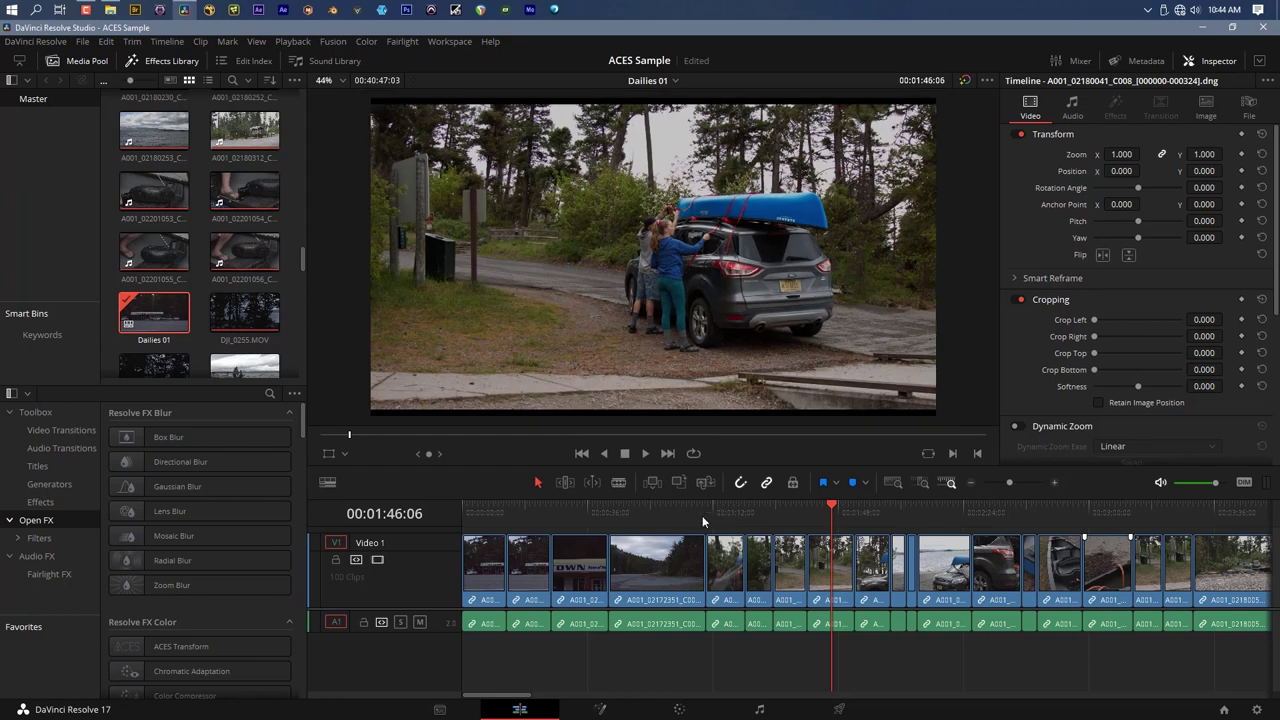
{"action": "left_click_drag", "start_coordinate": [814, 513], "coordinate": [776, 502]}
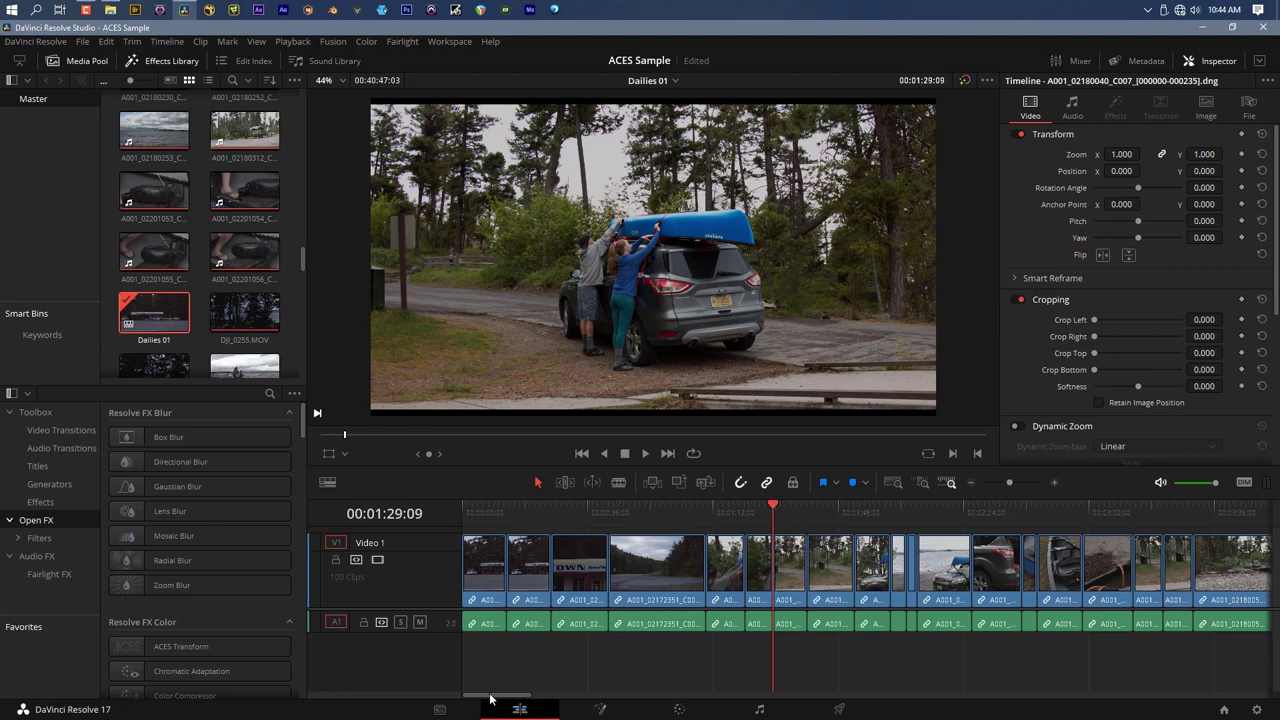
{"action": "left_click_drag", "start_coordinate": [493, 697], "coordinate": [894, 703]}
{"action": "left_click", "coordinate": [762, 517]}
{"action": "left_click_drag", "start_coordinate": [762, 517], "coordinate": [667, 532]}
{"action": "left_click", "coordinate": [657, 511]}
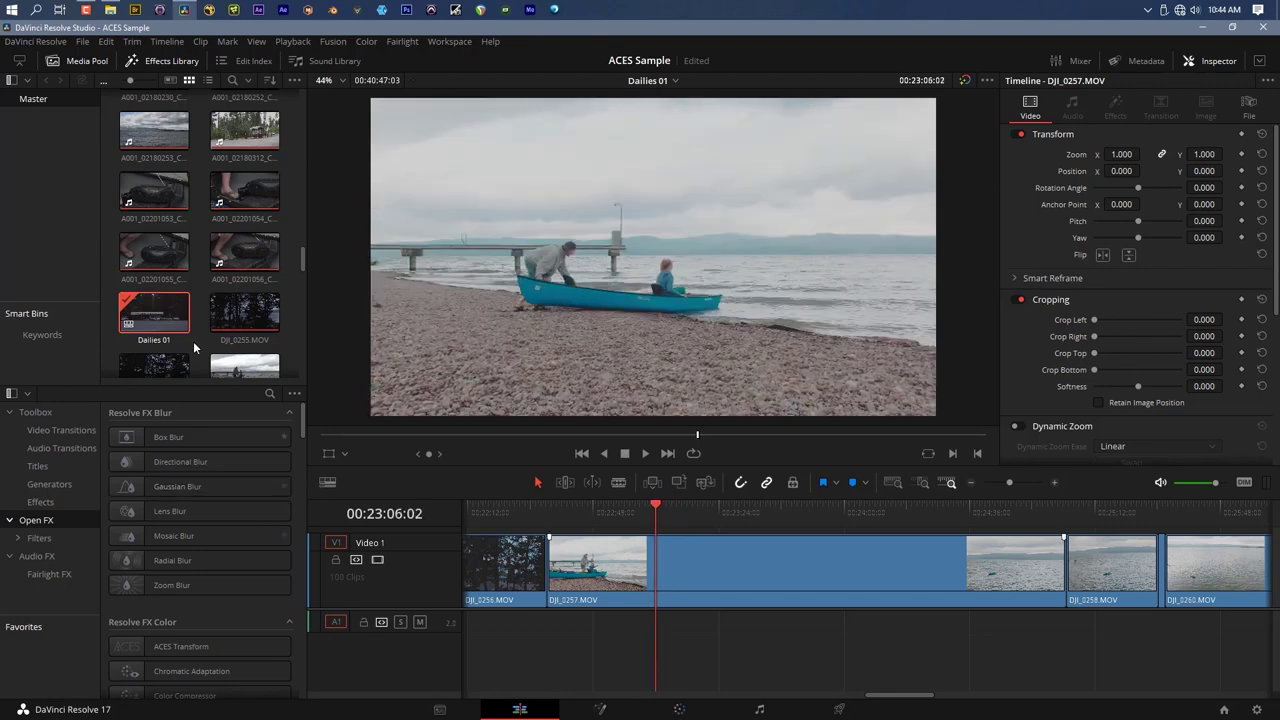
Reveal DJI_0257 in the Media Pool and select DJI_0257 through DJI_0263
{"action": "right_click", "coordinate": [658, 567]}
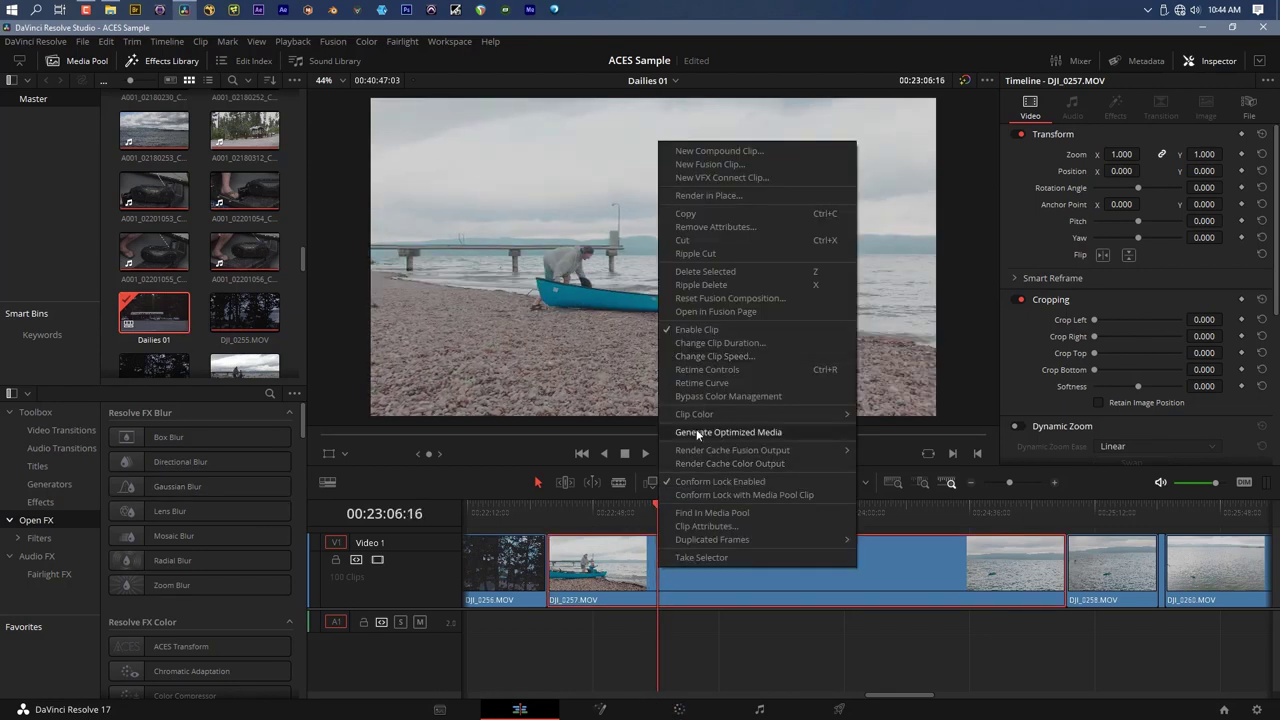
{"action": "mouse_move", "coordinate": [700, 424]}
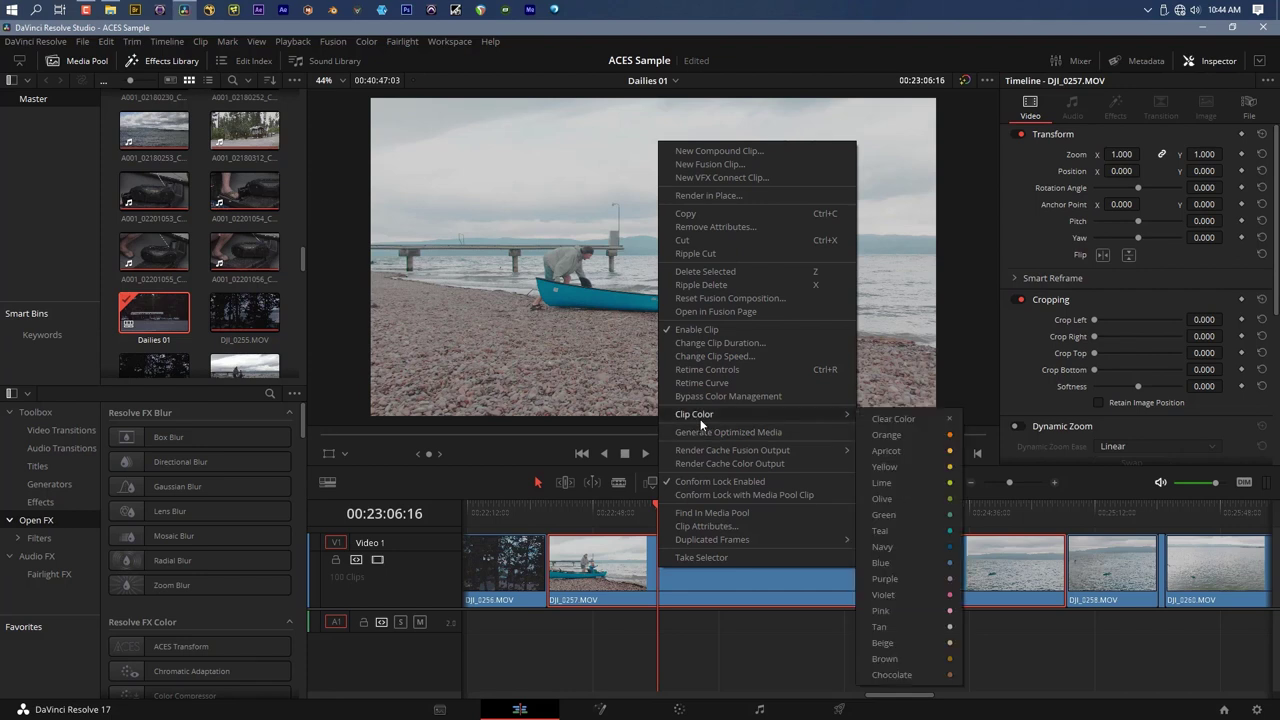
{"action": "left_click", "coordinate": [706, 512]}
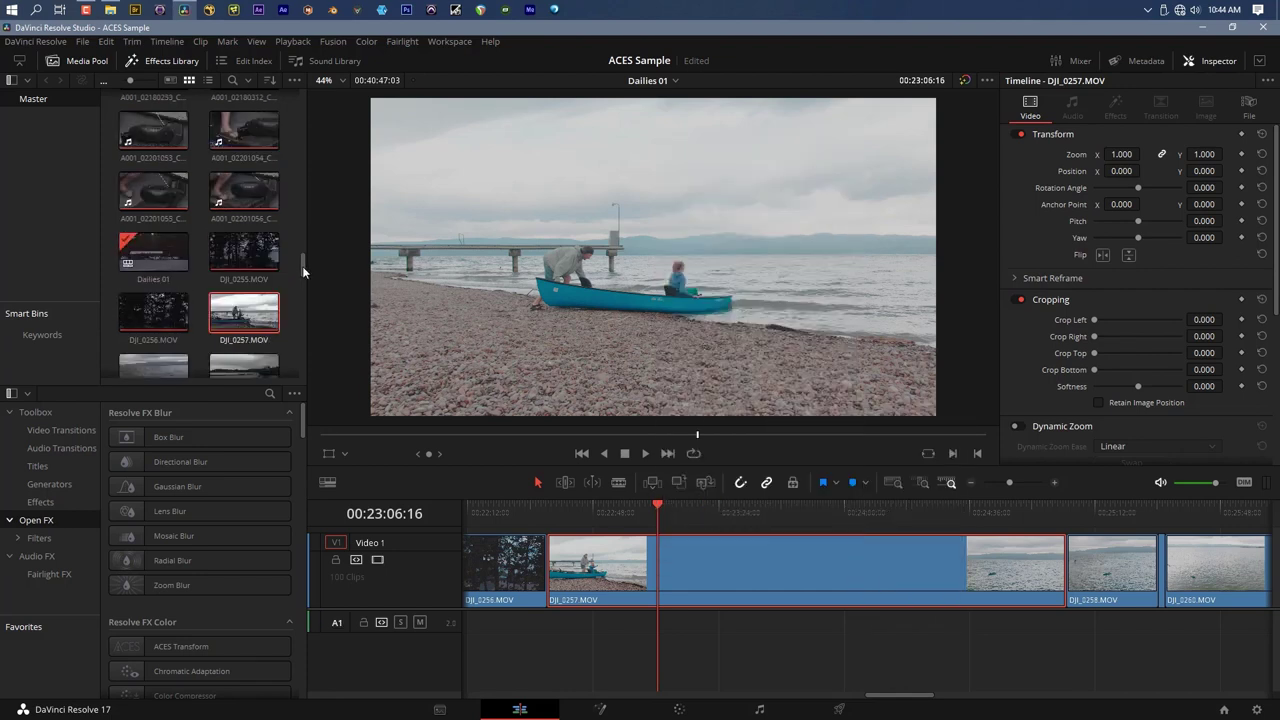
{"action": "mouse_move", "coordinate": [302, 264]}
{"action": "left_mouse_down"}
{"action": "mouse_move", "coordinate": [306, 289]}
{"action": "mouse_move", "coordinate": [306, 277]}
{"action": "left_mouse_up"}
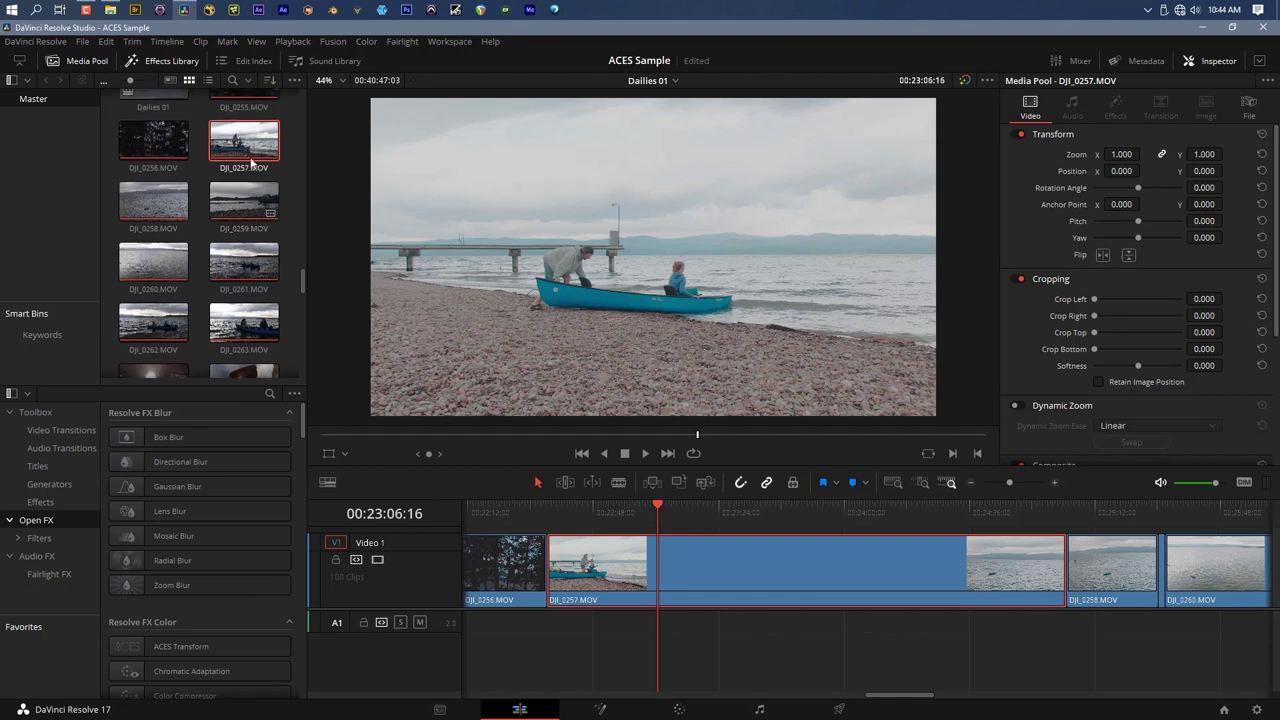
{"action": "left_click", "coordinate": [252, 336], "text": "shift"}
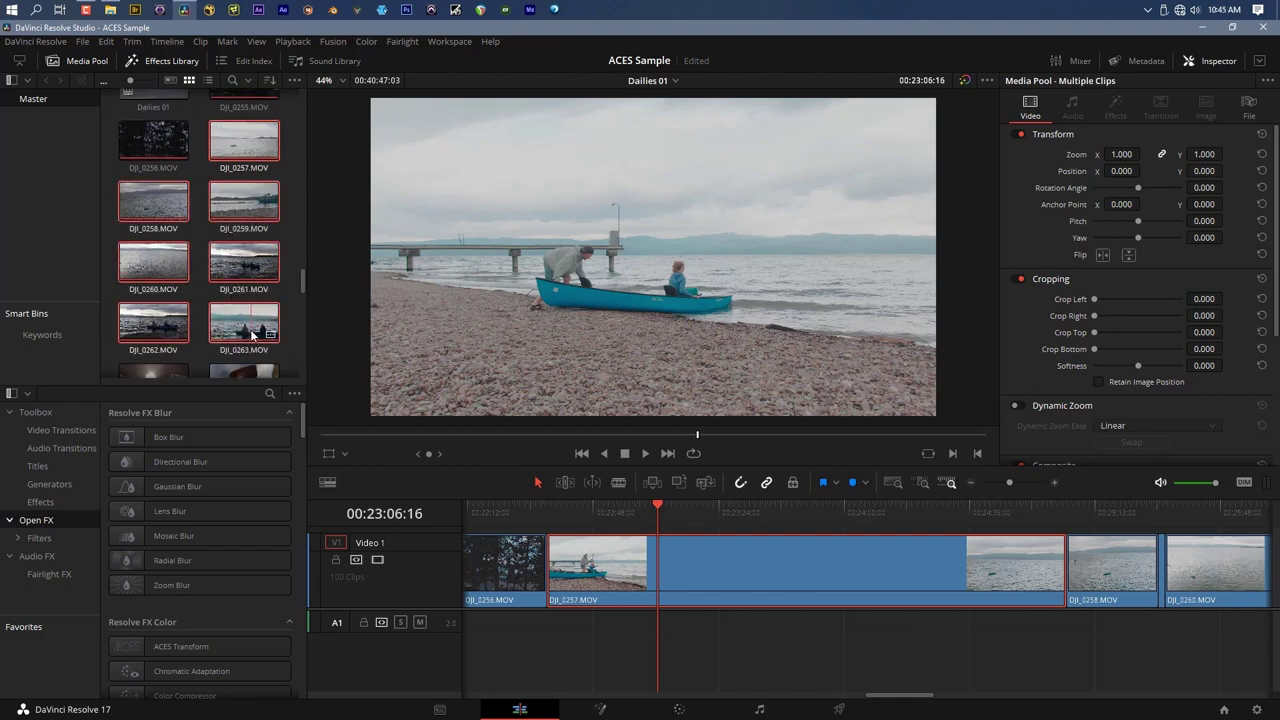
Apply the sRGB ACES input transform to the selected DJI clips
{"action": "right_click", "coordinate": [224, 143]}
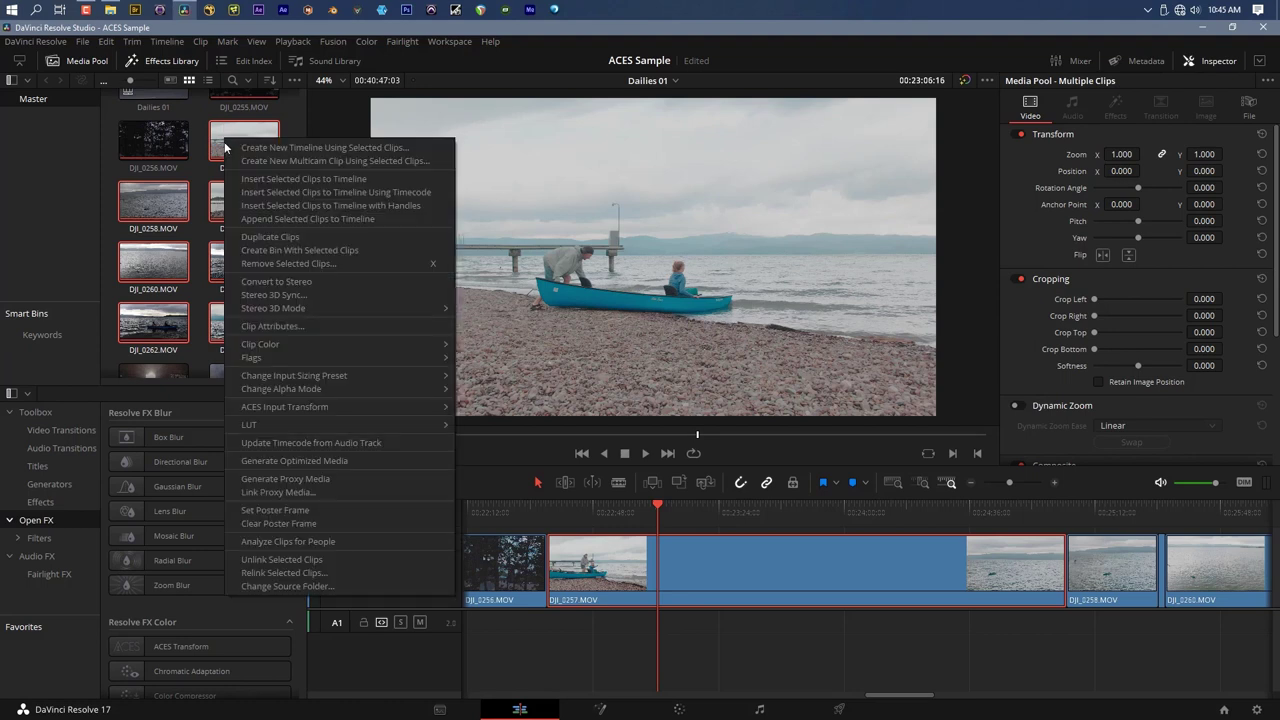
{"action": "mouse_move", "coordinate": [276, 408]}
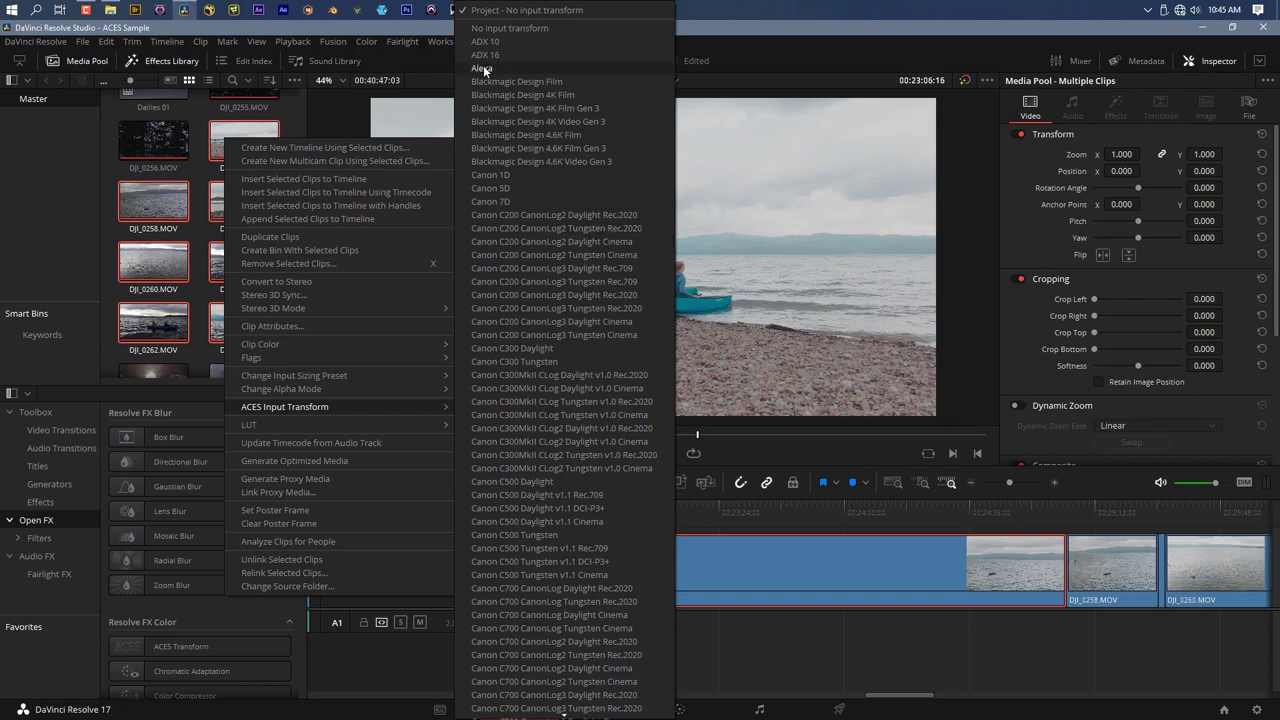
{"action": "scroll", "coordinate": [541, 512], "scroll_direction": "down", "scroll_amount": 6}
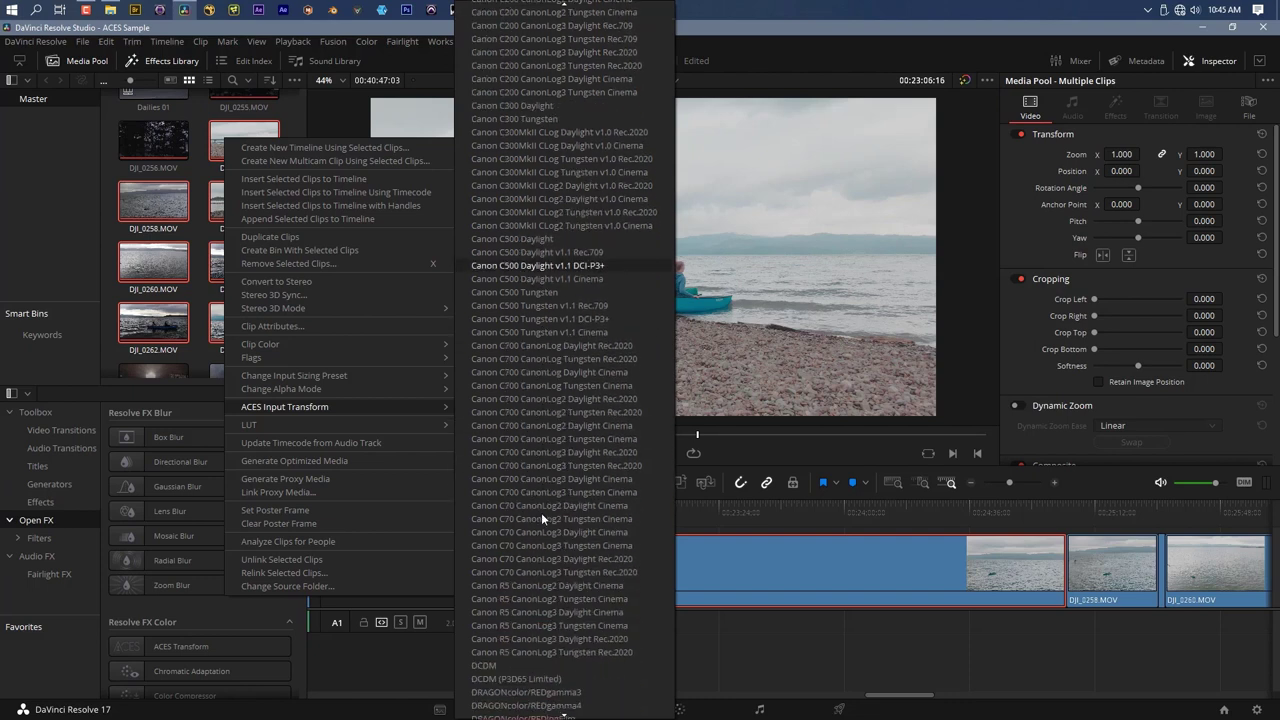
{"action": "scroll", "coordinate": [541, 512], "scroll_direction": "down", "scroll_amount": 16}
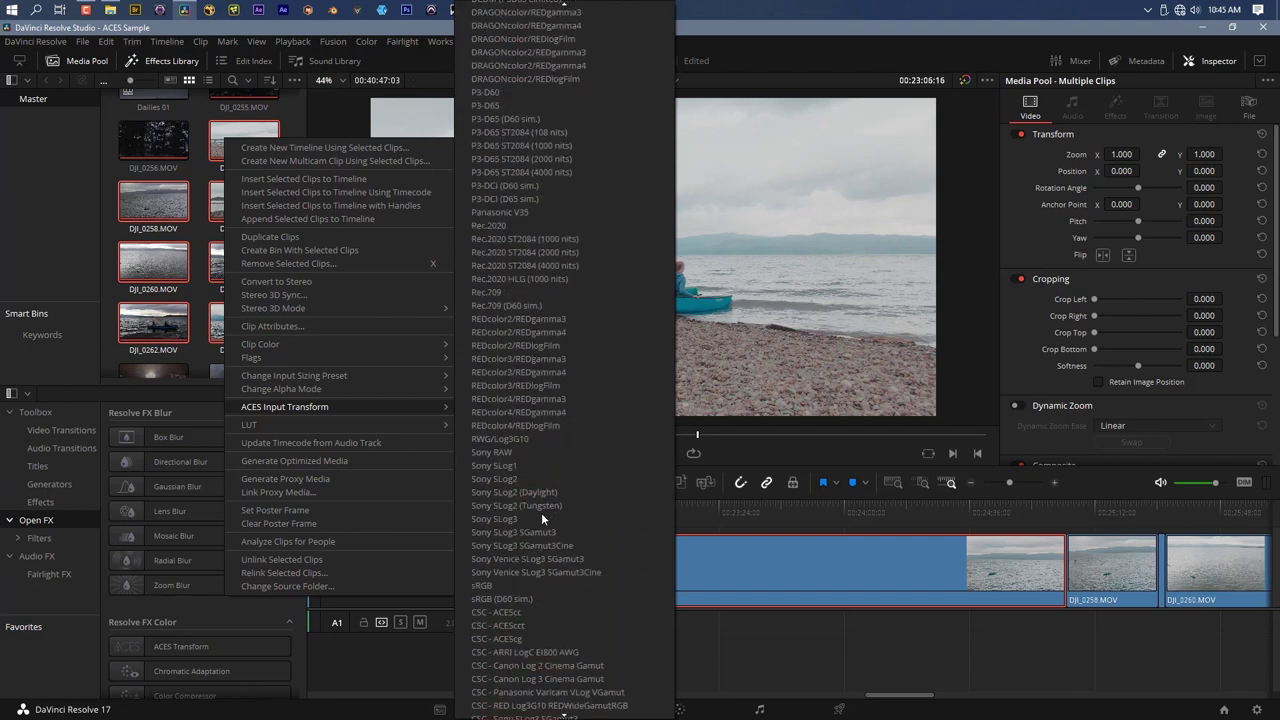
{"action": "scroll", "coordinate": [541, 512], "scroll_direction": "down", "scroll_amount": 3}
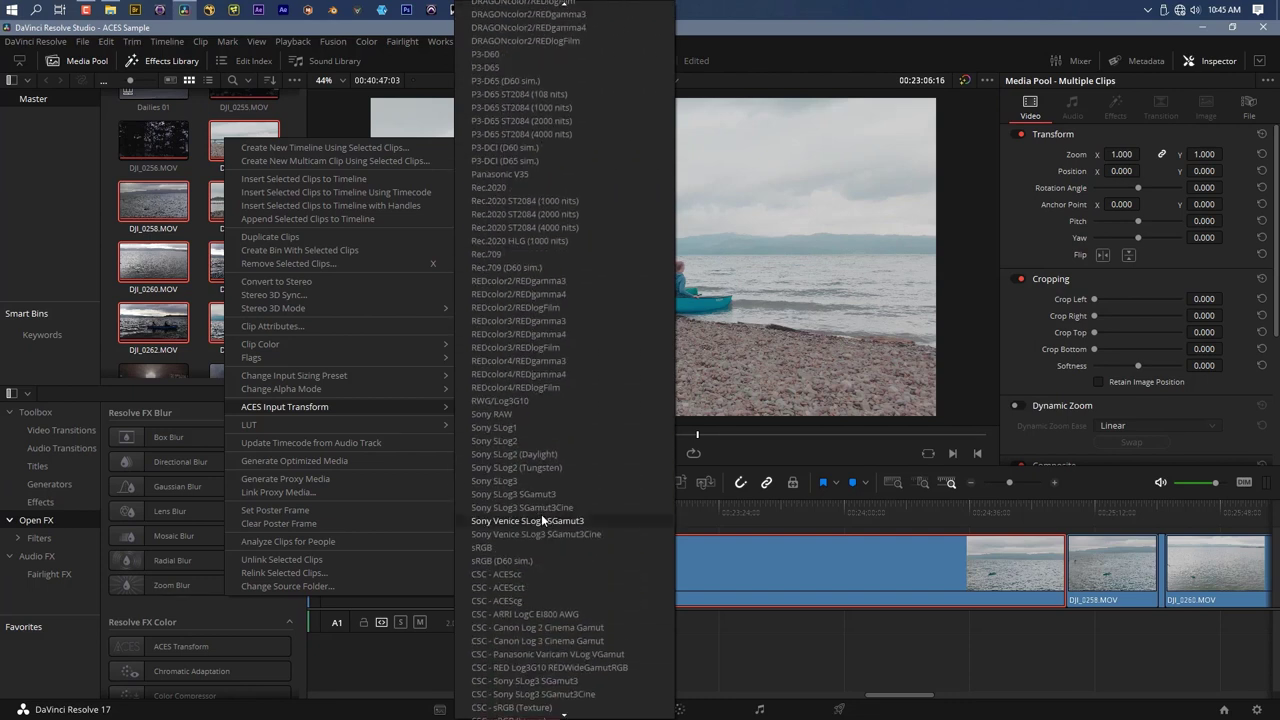
{"action": "left_click", "coordinate": [491, 548]}
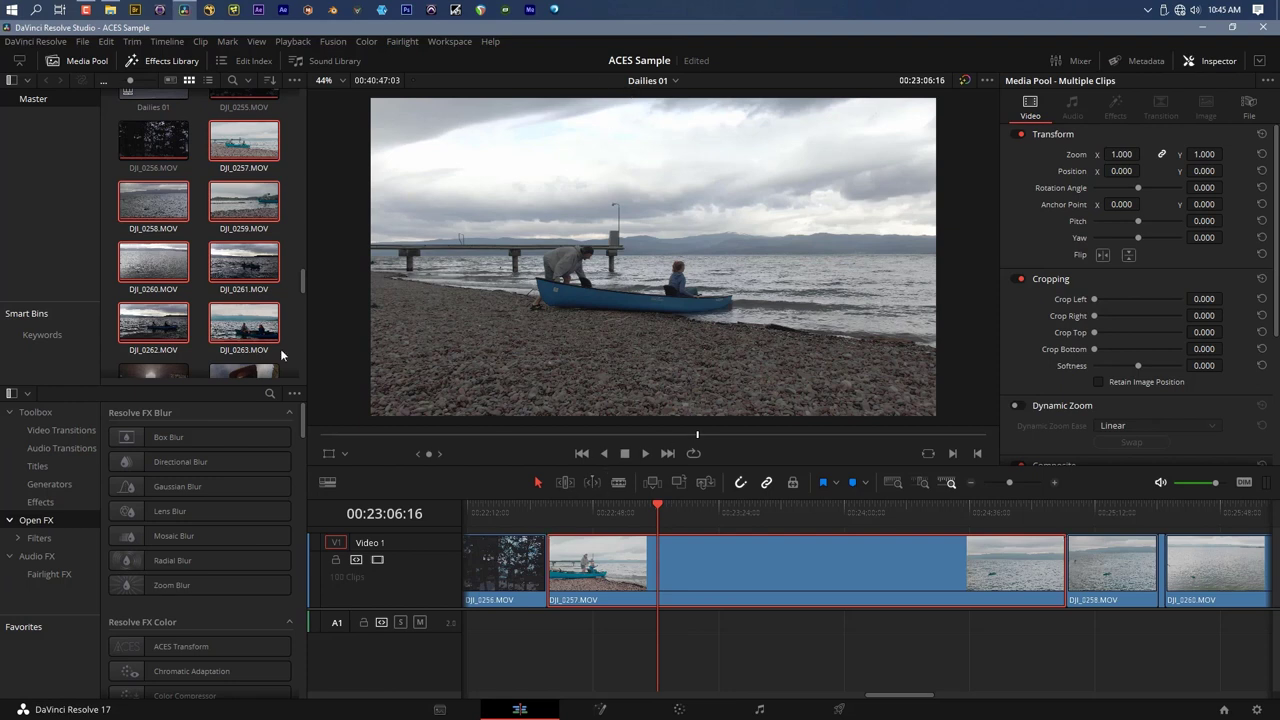
Change the DJI clips' ACES input transform to Rec.709
{"action": "scroll", "coordinate": [248, 180], "scroll_direction": "up", "scroll_amount": 1}
{"action": "right_click", "coordinate": [248, 187]}
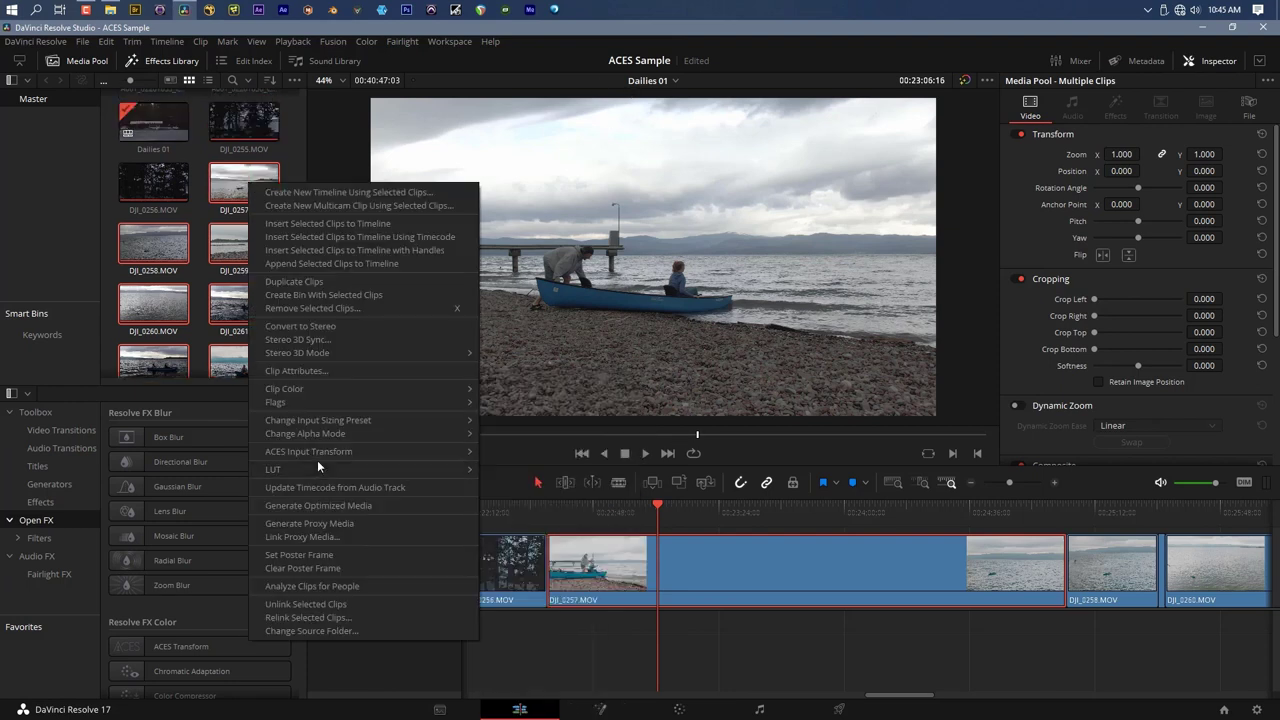
{"action": "mouse_move", "coordinate": [310, 452]}
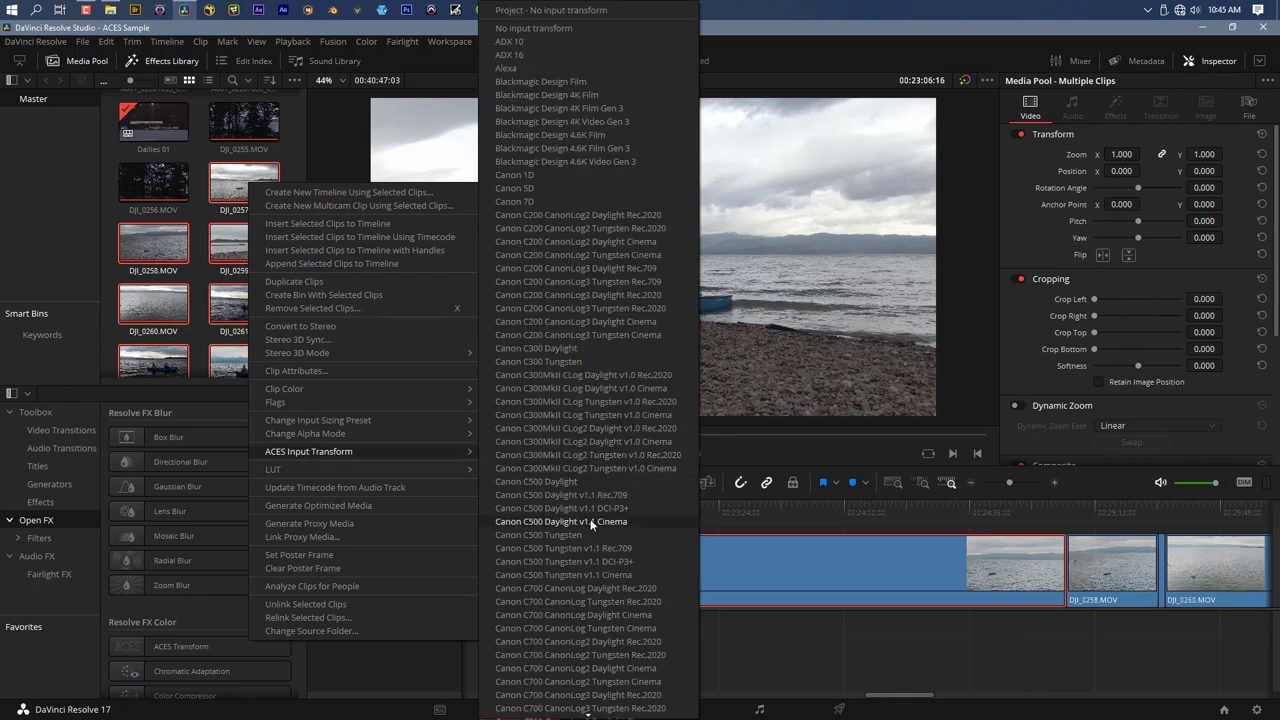
{"action": "scroll", "coordinate": [590, 519], "scroll_direction": "down", "scroll_amount": 8}
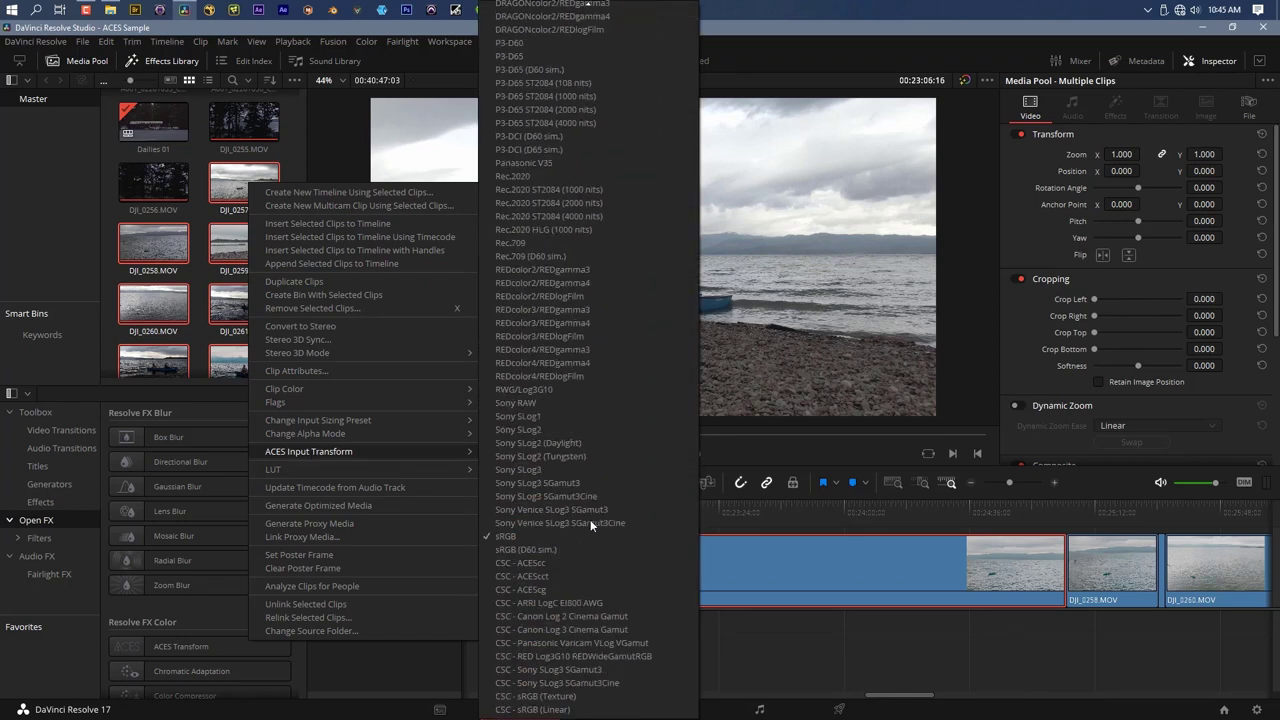
{"action": "left_click", "coordinate": [508, 243]}
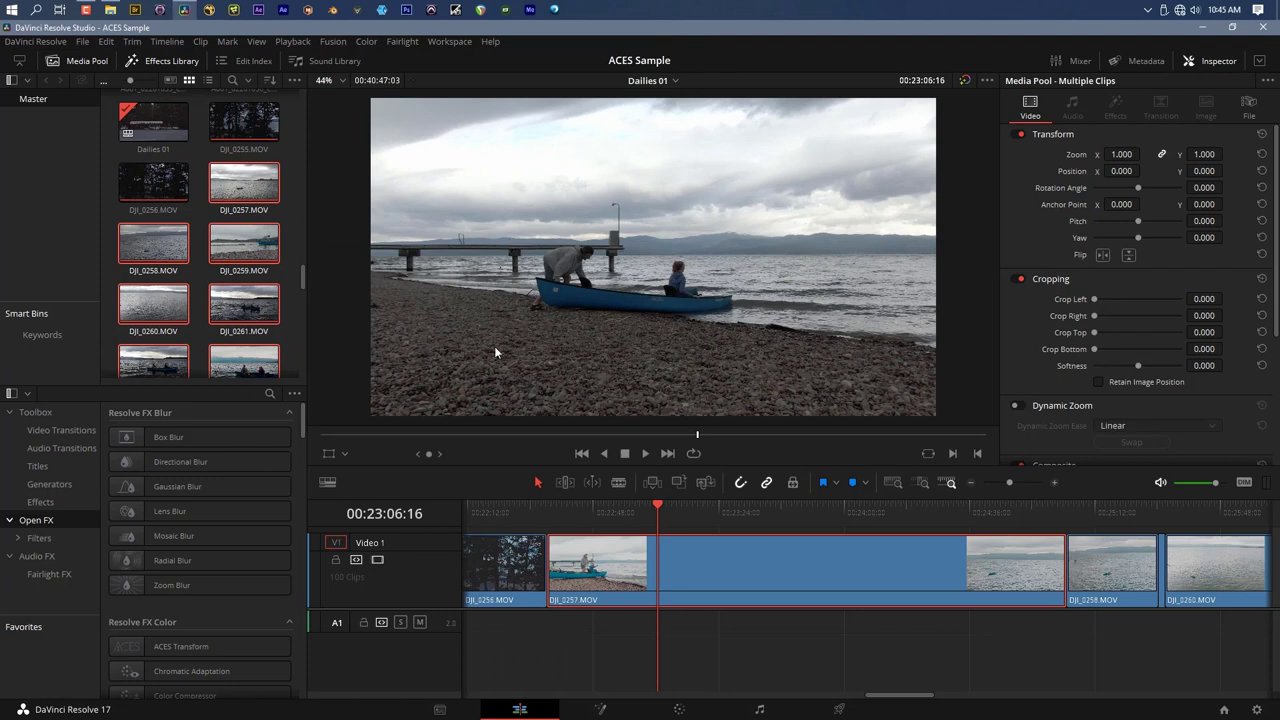
{"action": "scroll", "coordinate": [494, 346], "scroll_direction": "down", "scroll_amount": 1}
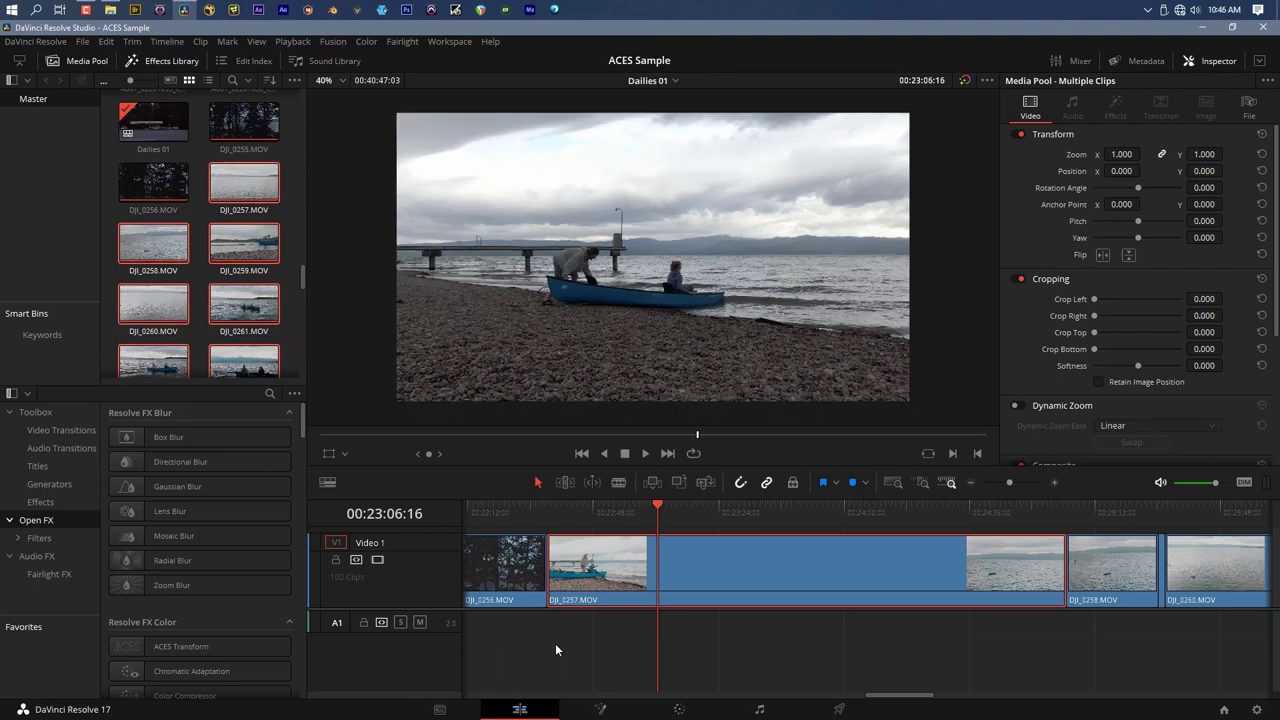
On the Deliver page, load the Avid MXF render preset
{"action": "left_click", "coordinate": [839, 709]}
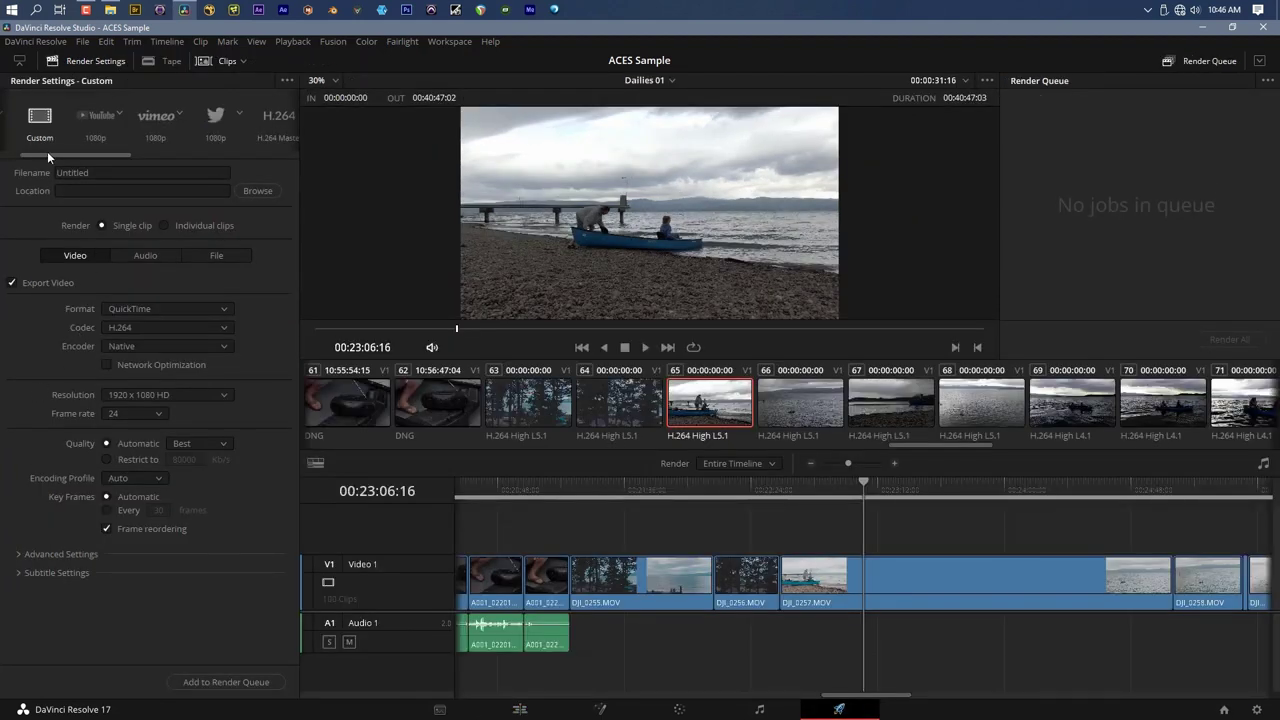
{"action": "scroll", "coordinate": [47, 151], "scroll_direction": "left", "scroll_amount": 1}
{"action": "left_click", "coordinate": [50, 117]}
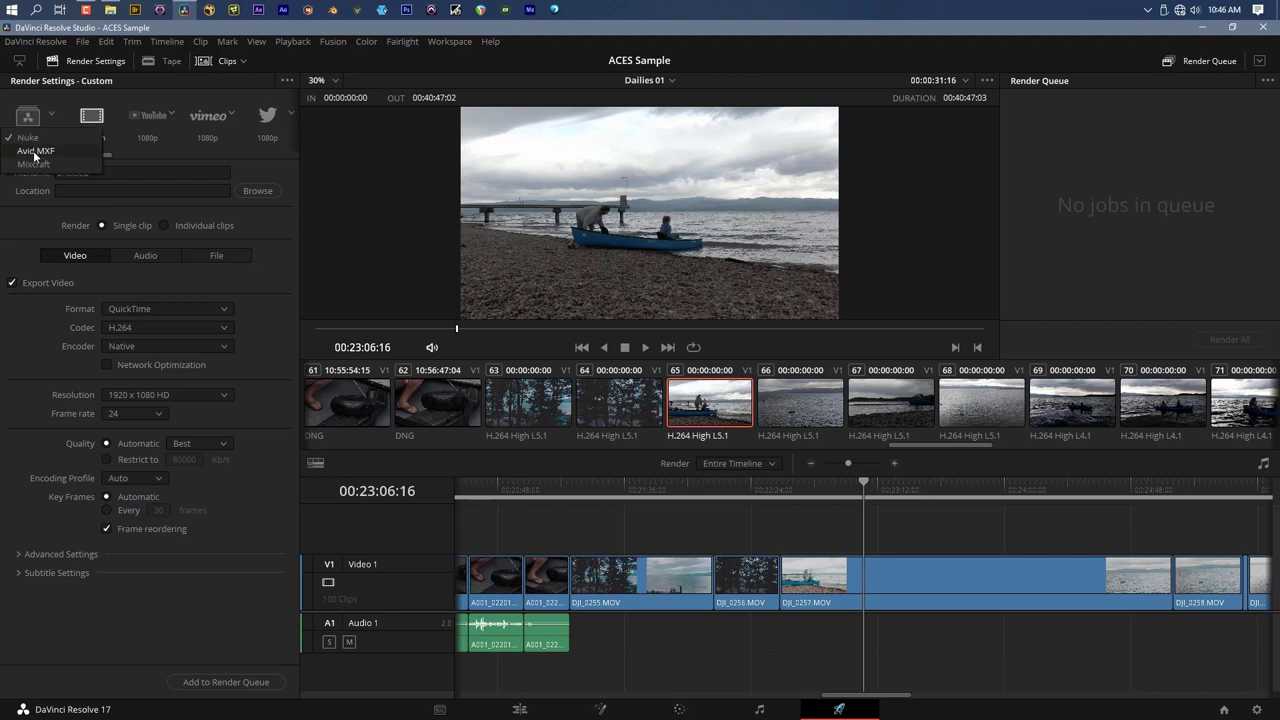
{"action": "left_click", "coordinate": [30, 154]}
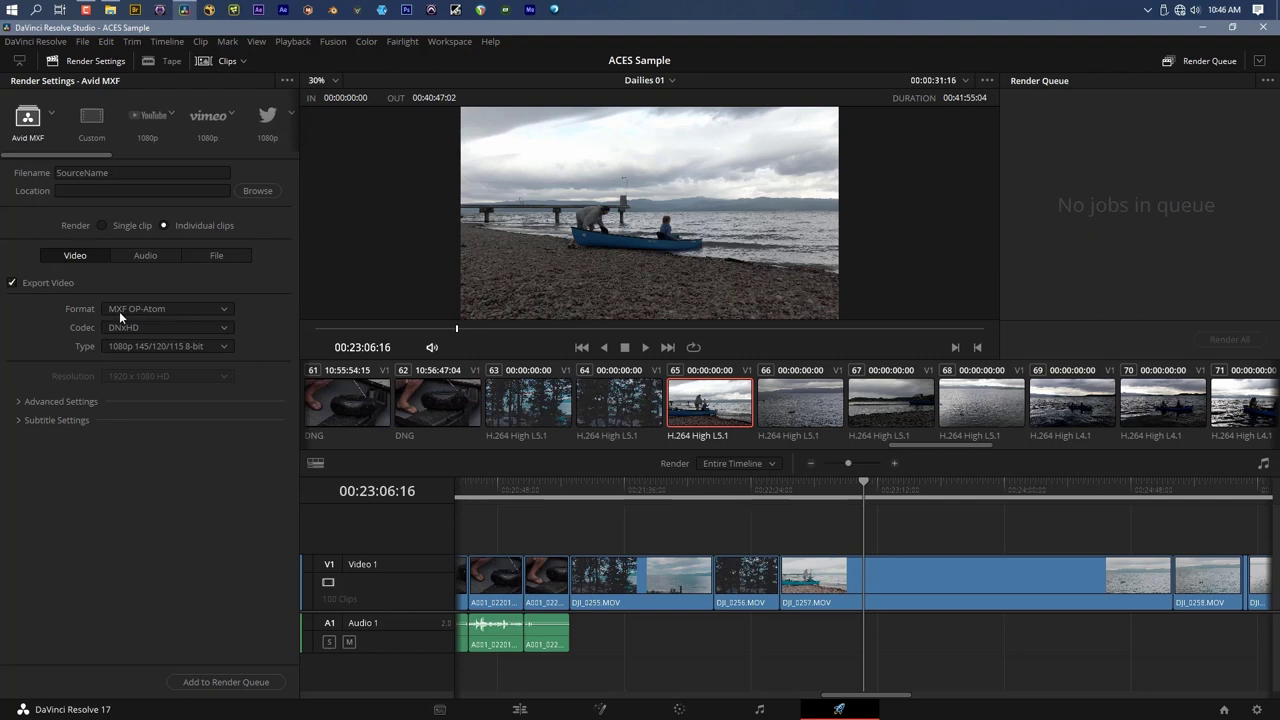
Confirm MXF OP-Atom, DNxHD 1080p 145/120/115 8-bit, and review the Audio and File settings
{"action": "left_click", "coordinate": [154, 310]}
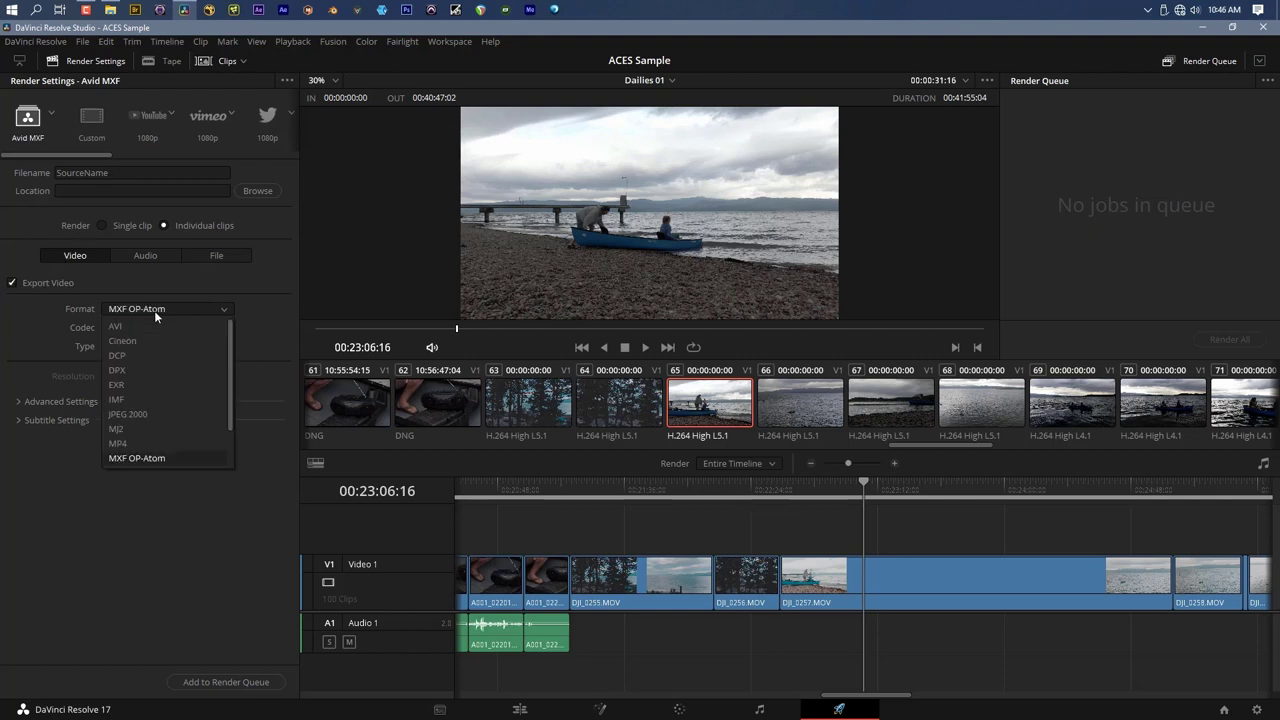
{"action": "left_click", "coordinate": [150, 457]}
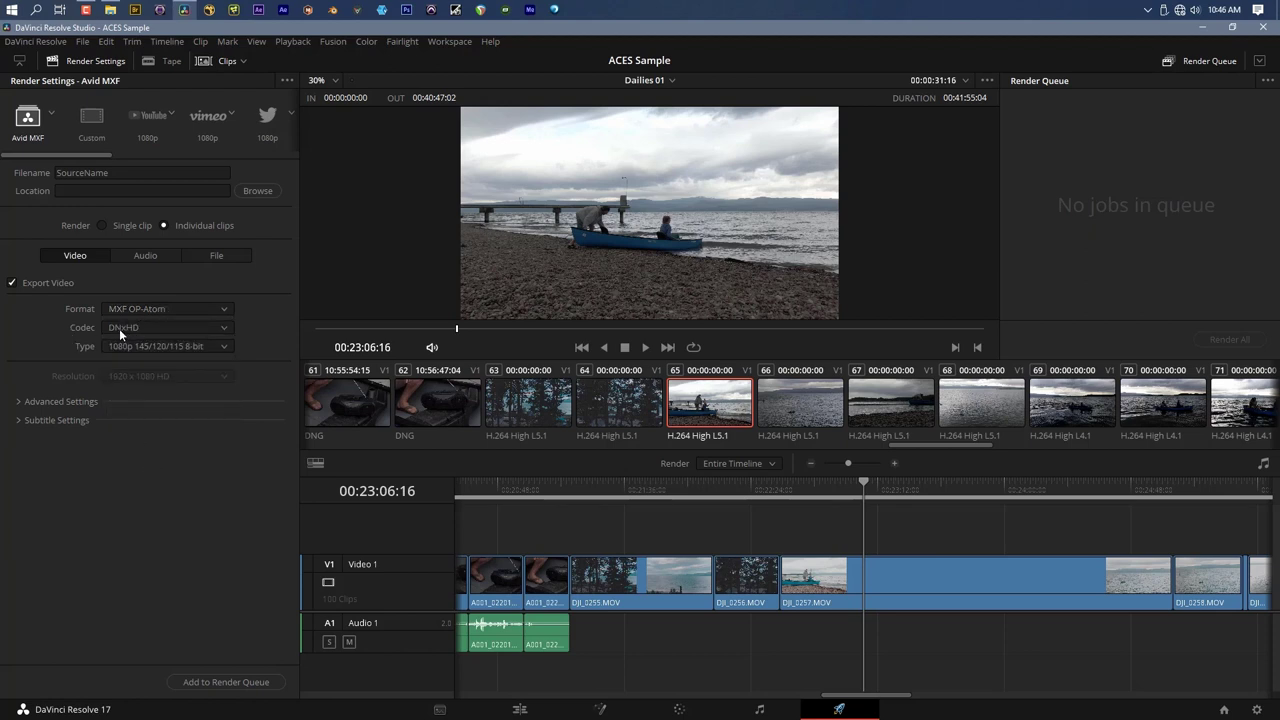
{"action": "left_click", "coordinate": [168, 347]}
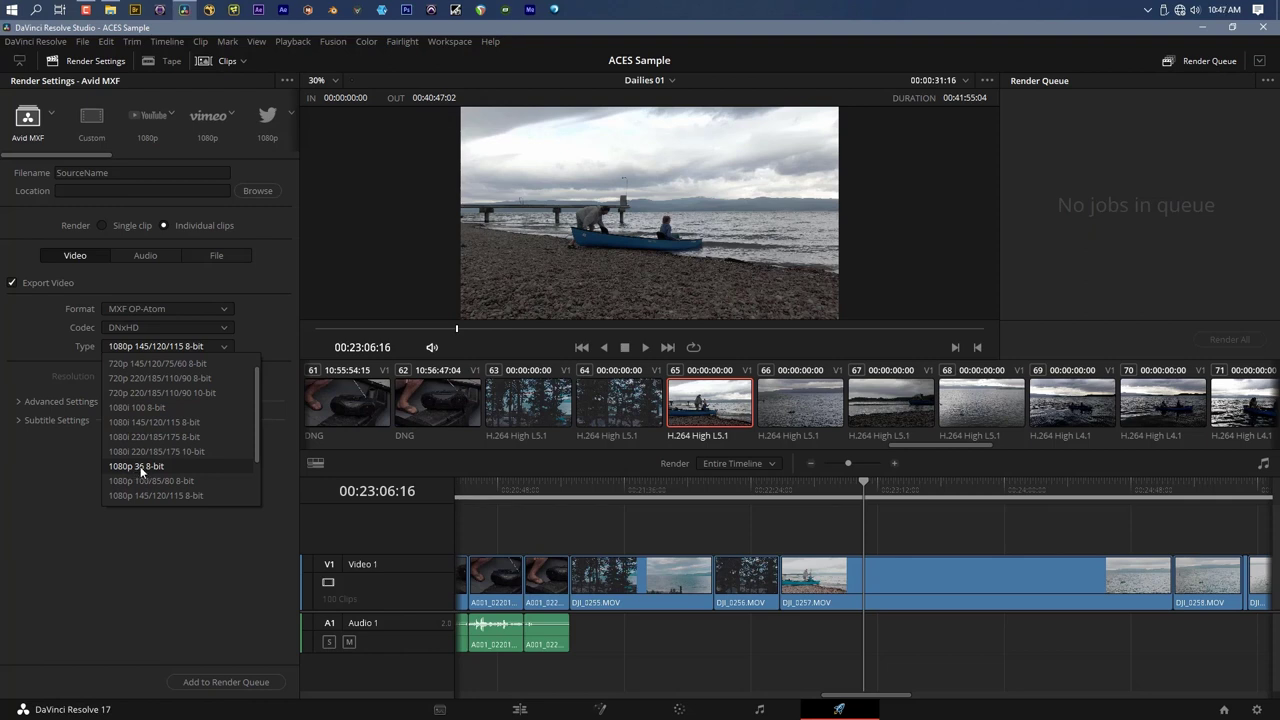
{"action": "scroll", "coordinate": [147, 463], "scroll_direction": "down", "scroll_amount": 2}
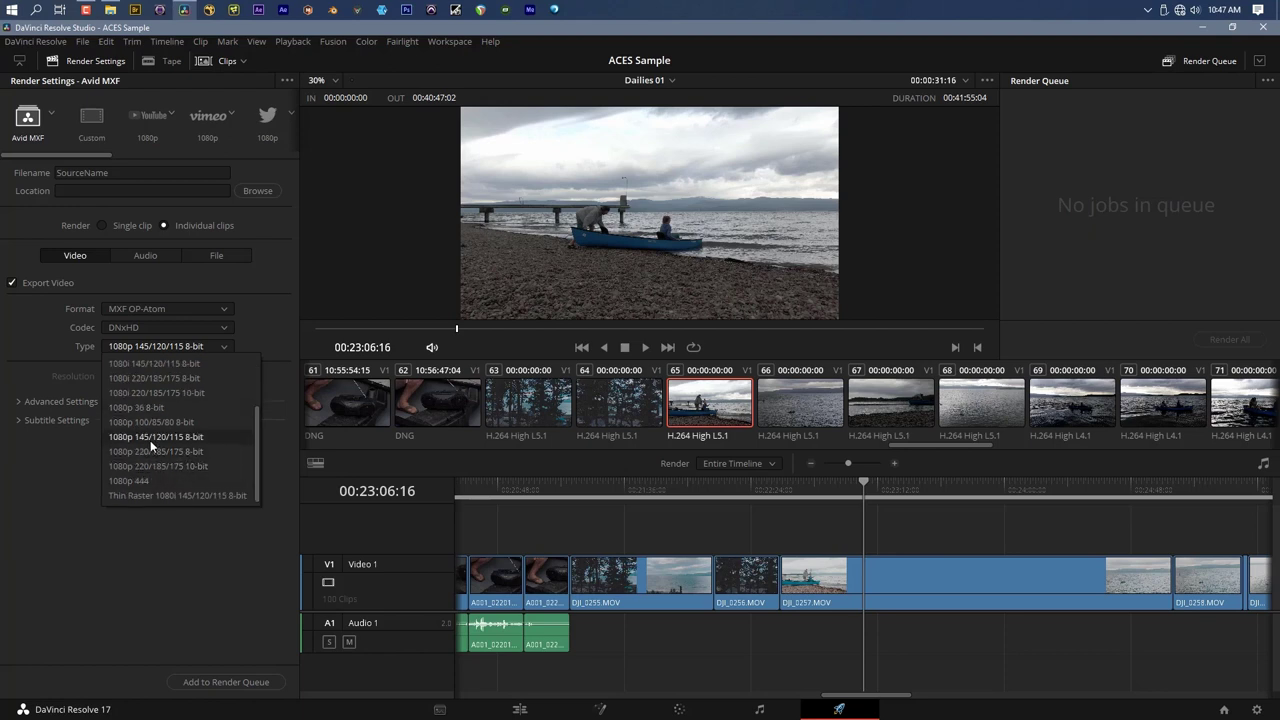
{"action": "left_click", "coordinate": [146, 438]}
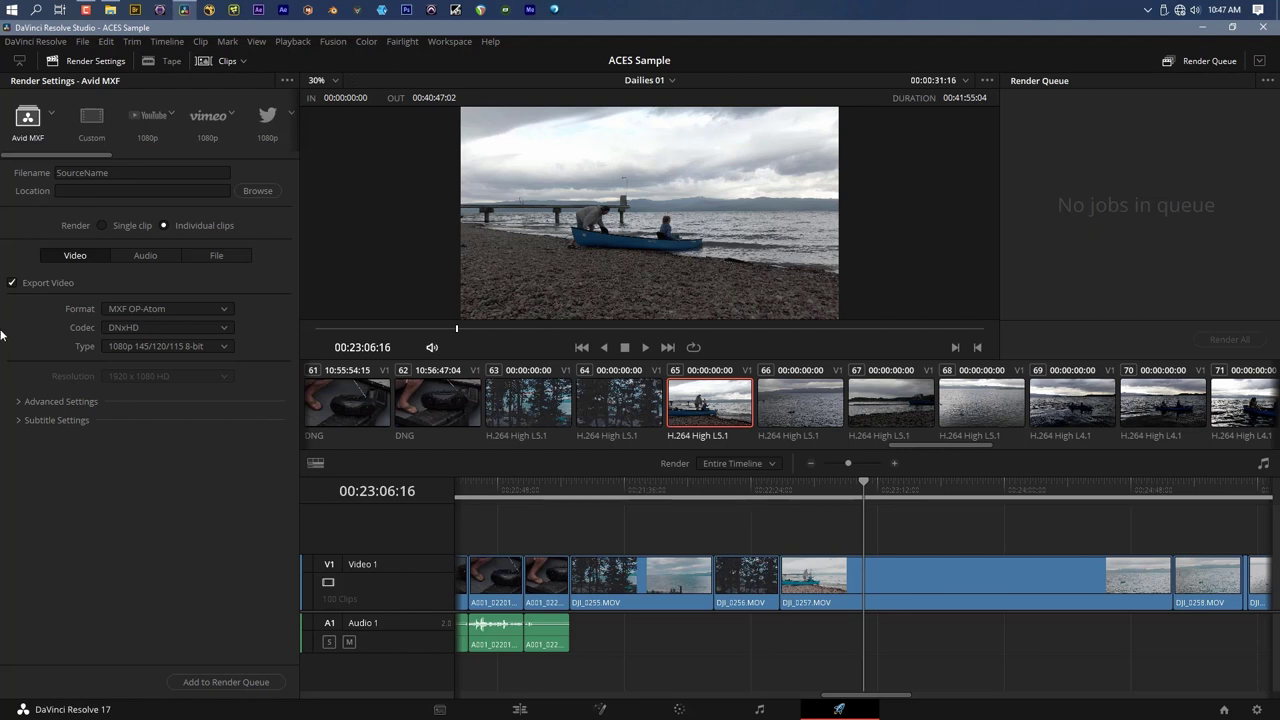
{"action": "left_click", "coordinate": [140, 255]}
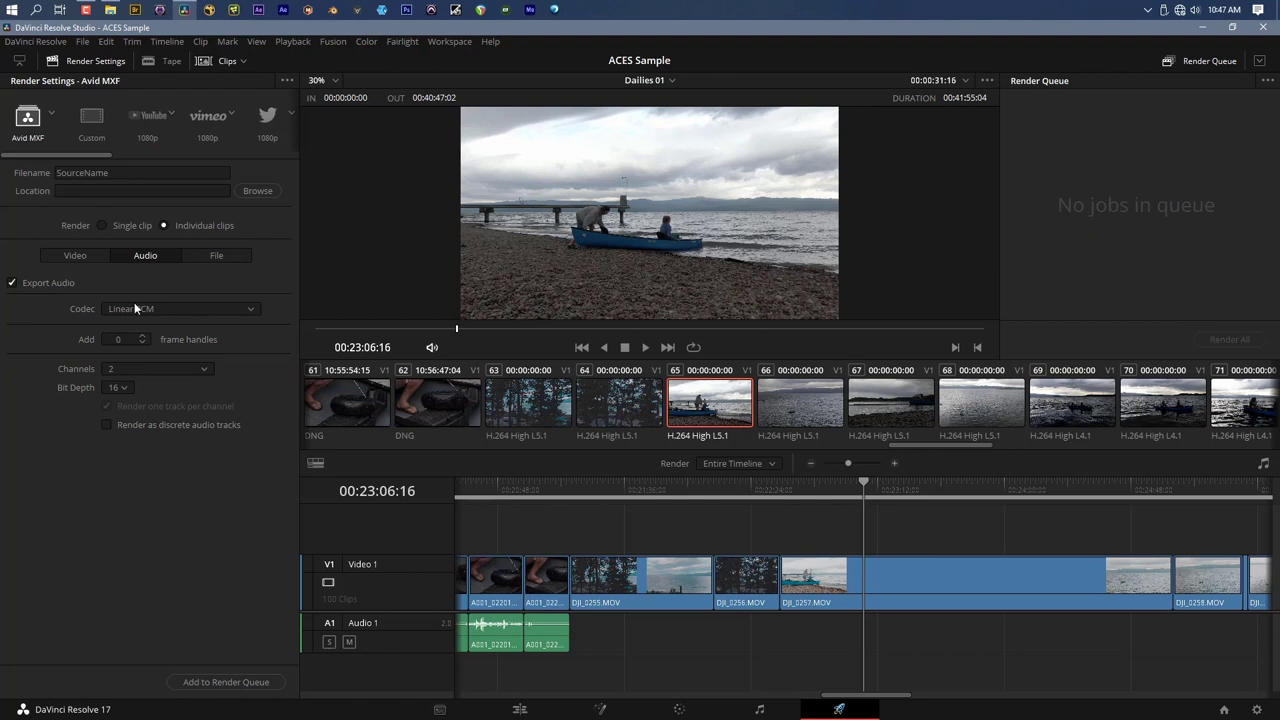
{"action": "left_click", "coordinate": [212, 256]}
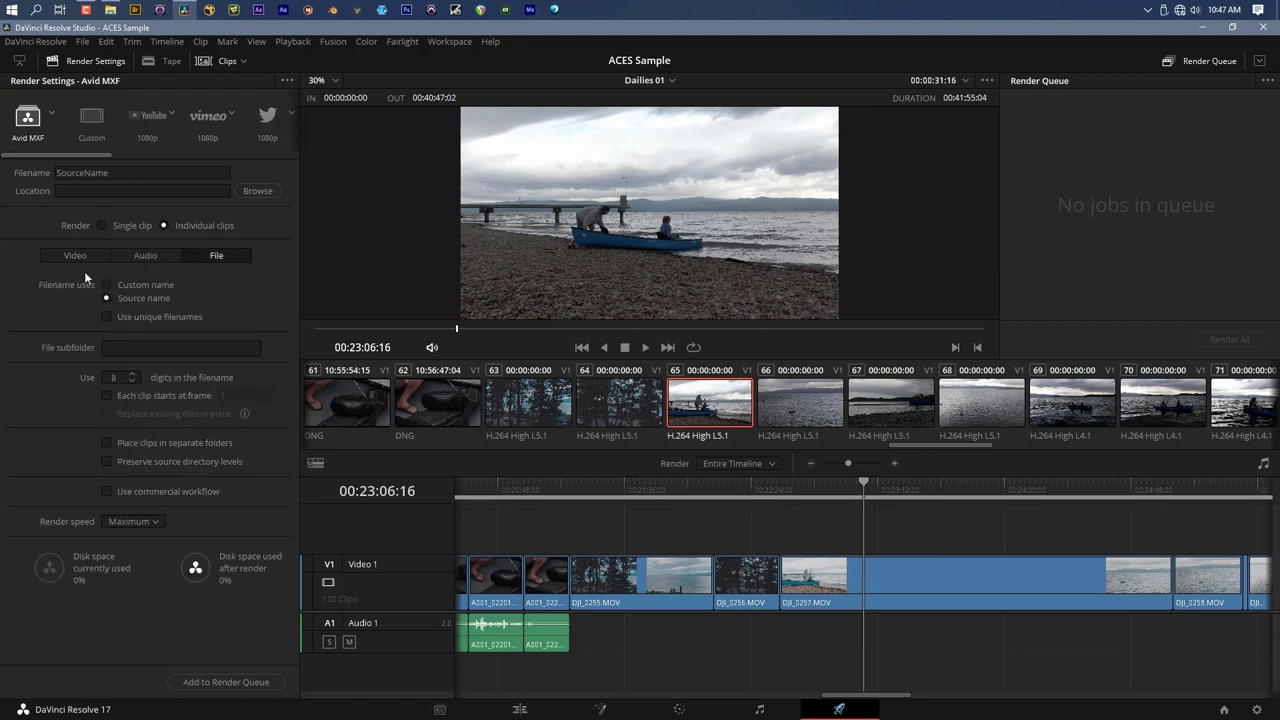
Browse the render destination to D:\Avid MediaFiles\MXF
{"action": "left_click", "coordinate": [257, 191]}
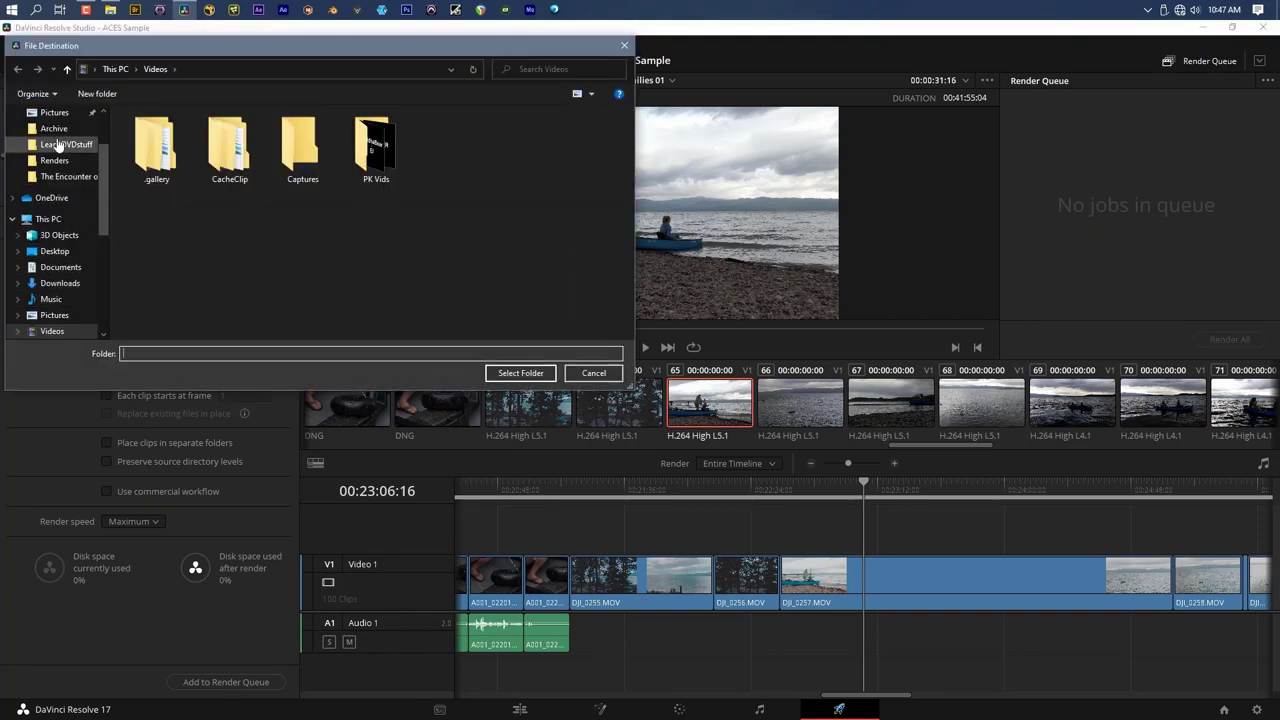
{"action": "scroll", "coordinate": [60, 141], "scroll_direction": "up", "scroll_amount": 2}
{"action": "scroll", "coordinate": [62, 270], "scroll_direction": "down", "scroll_amount": 2}
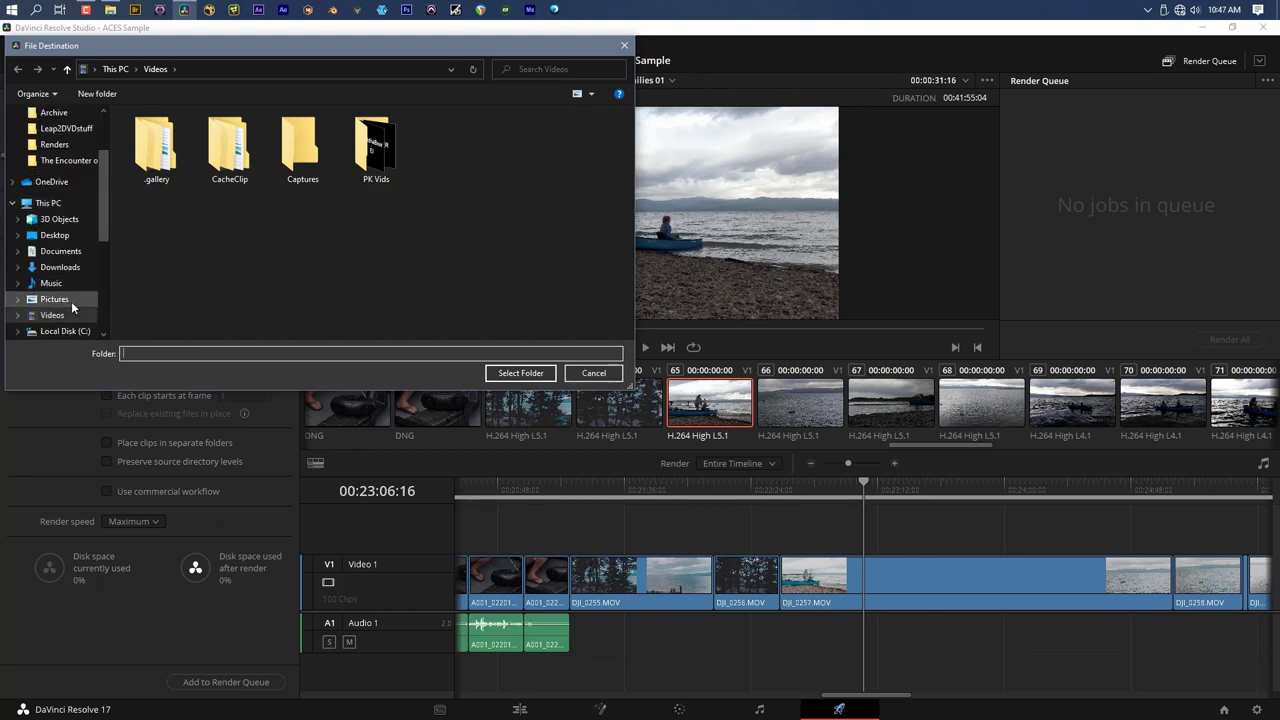
{"action": "scroll", "coordinate": [70, 280], "scroll_direction": "down", "scroll_amount": 3}
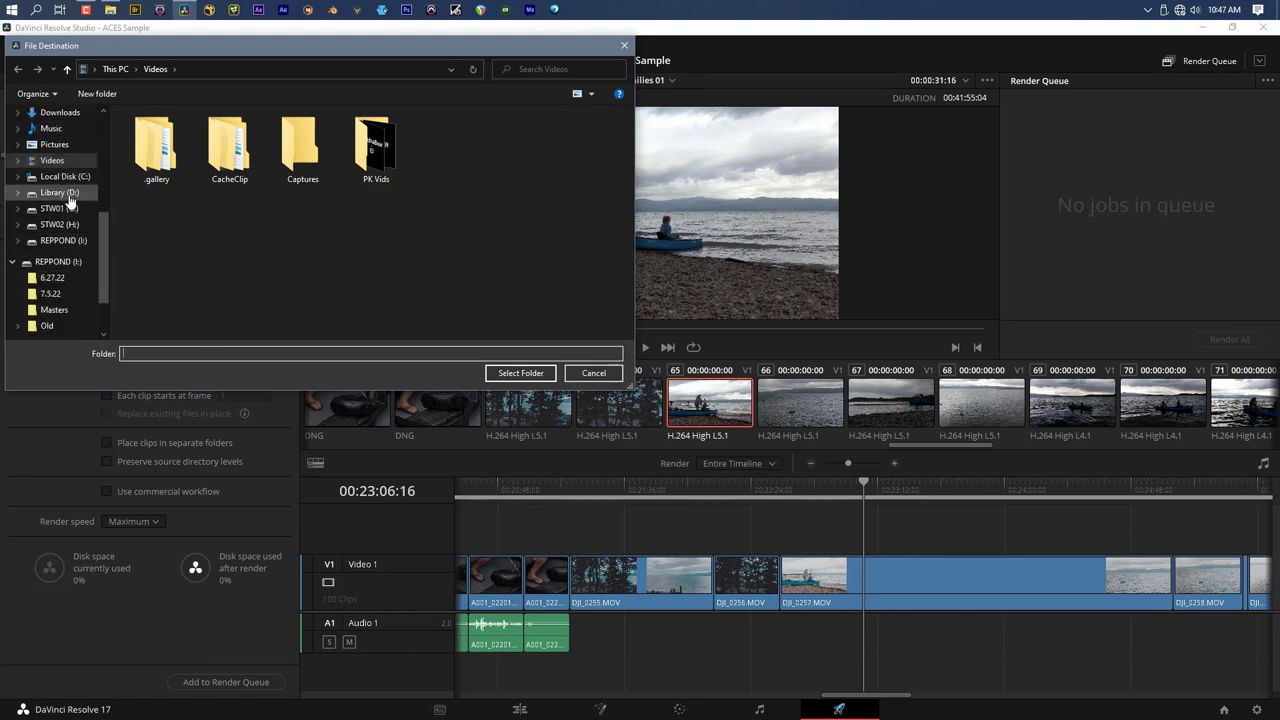
{"action": "left_click", "coordinate": [62, 195]}
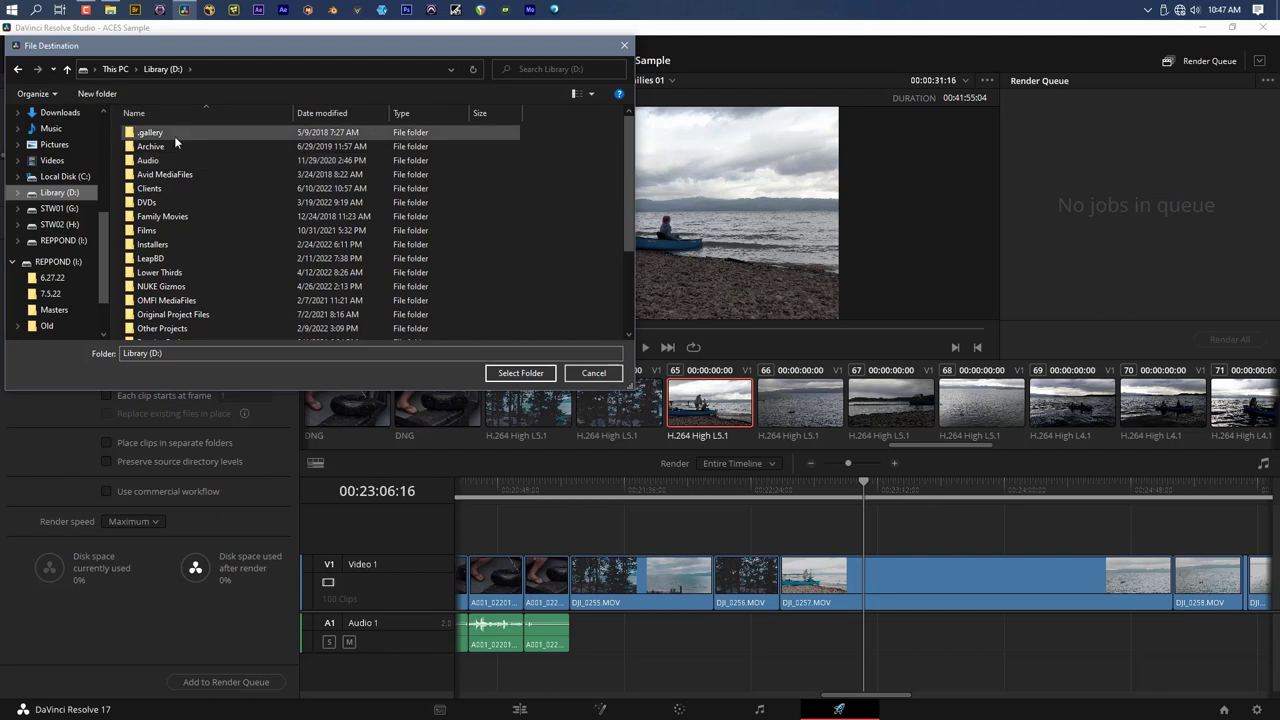
{"action": "double_click", "coordinate": [140, 176]}
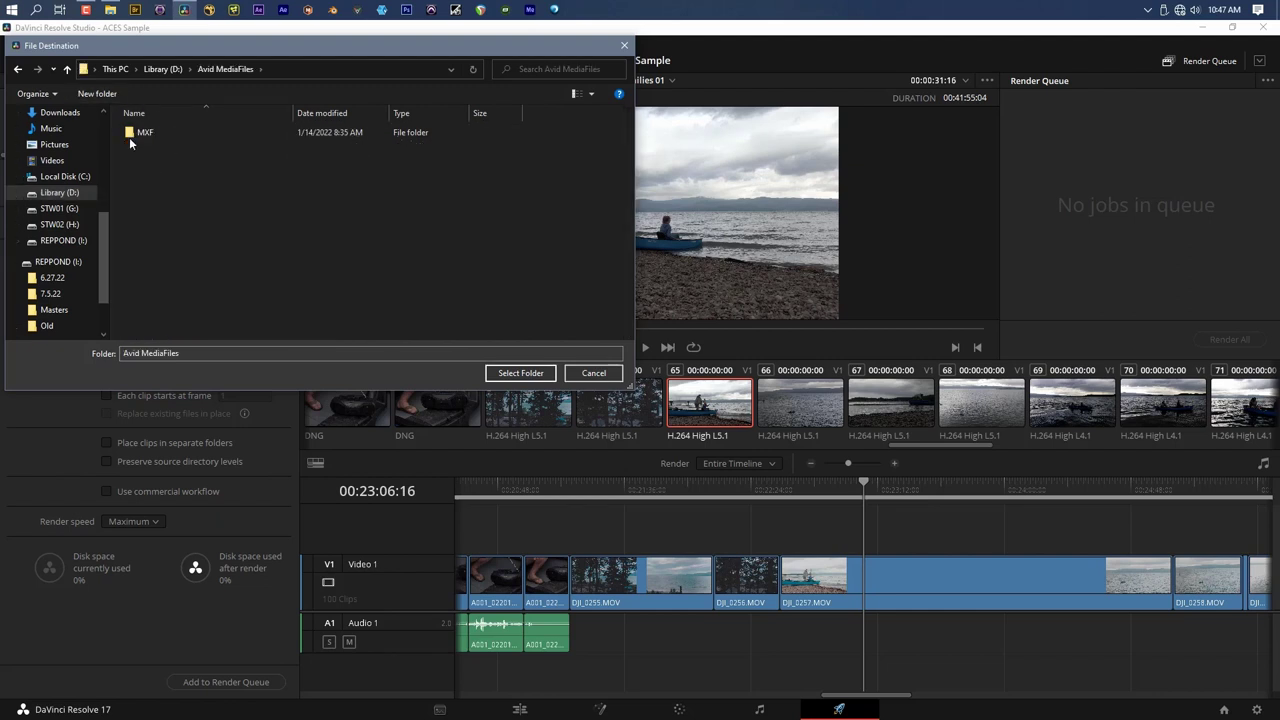
{"action": "double_click", "coordinate": [129, 137]}
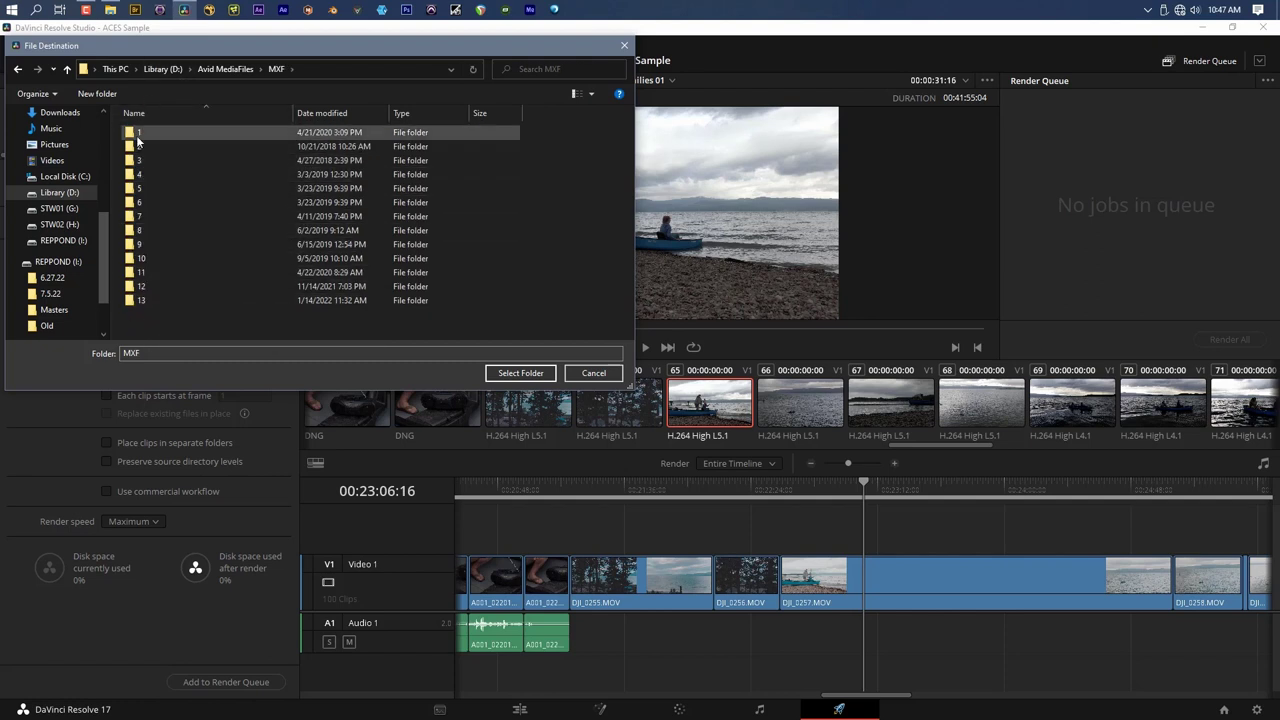
Create folder 14 in MXF, set it as the destination, and queue the Dailies 01 render
{"action": "right_click", "coordinate": [141, 319]}
{"action": "mouse_move", "coordinate": [190, 466]}
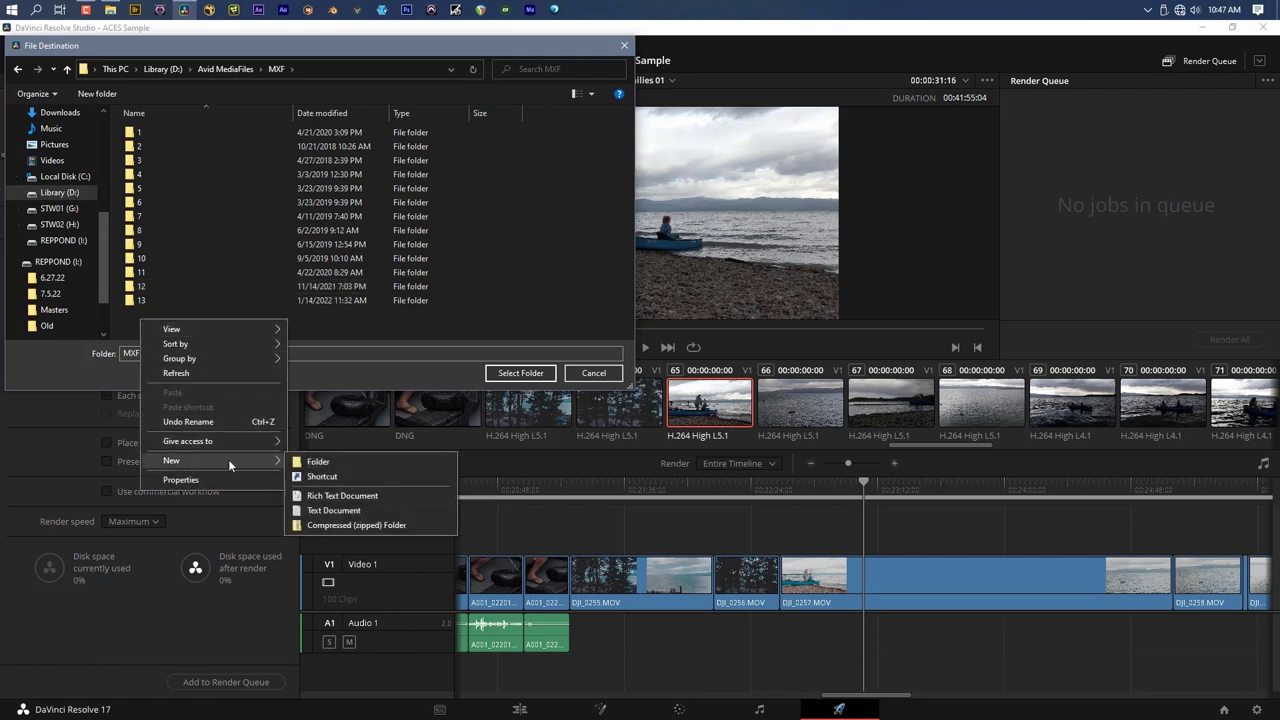
{"action": "left_click", "coordinate": [322, 462]}
{"action": "type", "text": "14"}
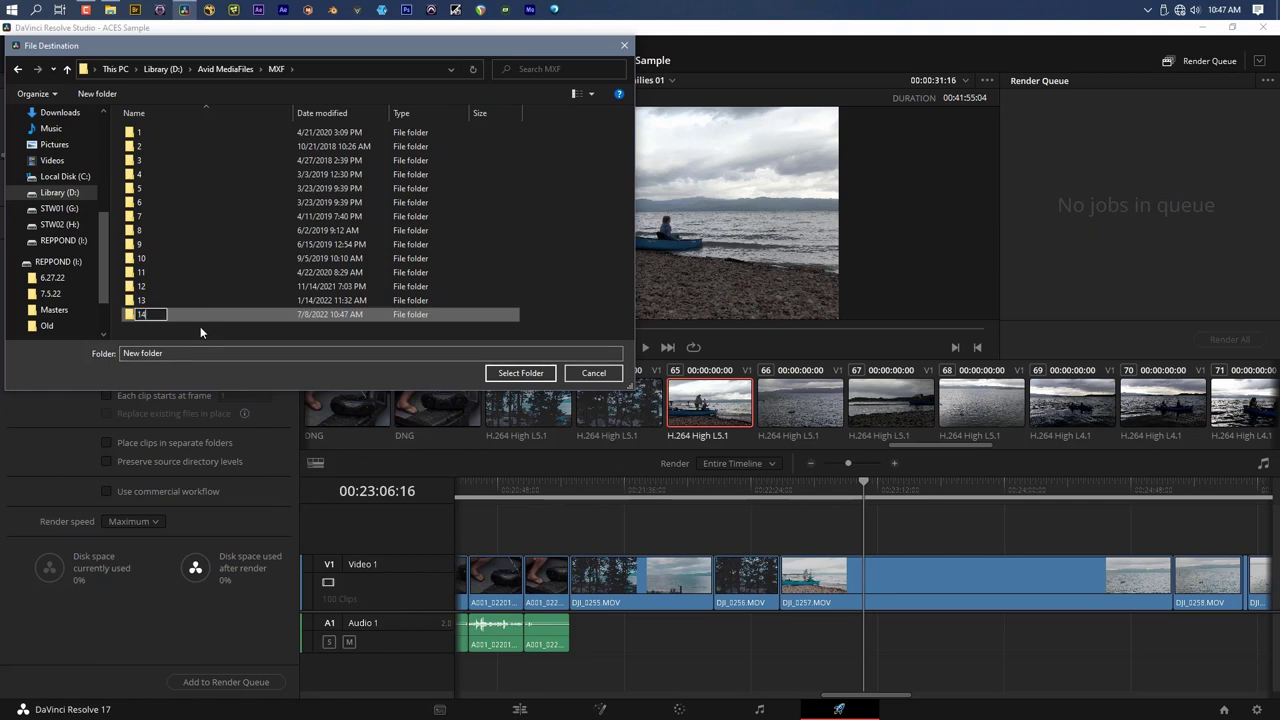
{"action": "key", "text": "Return"}
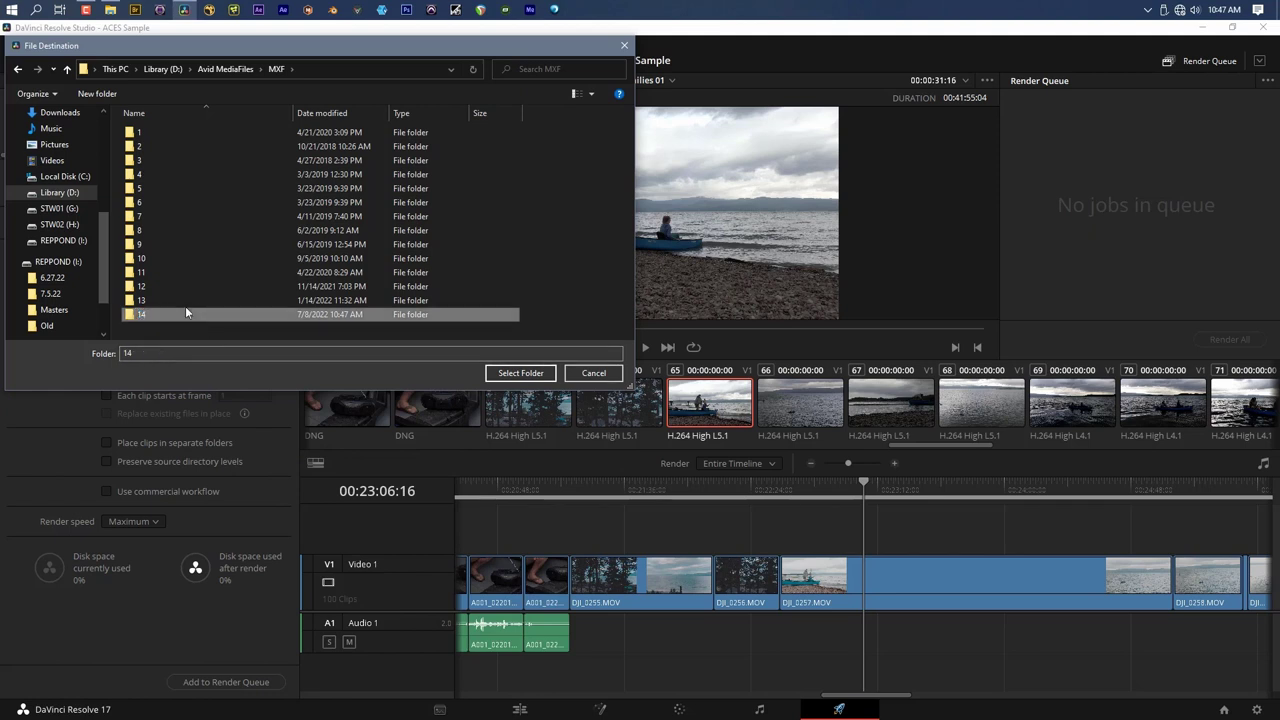
{"action": "double_click", "coordinate": [150, 313]}
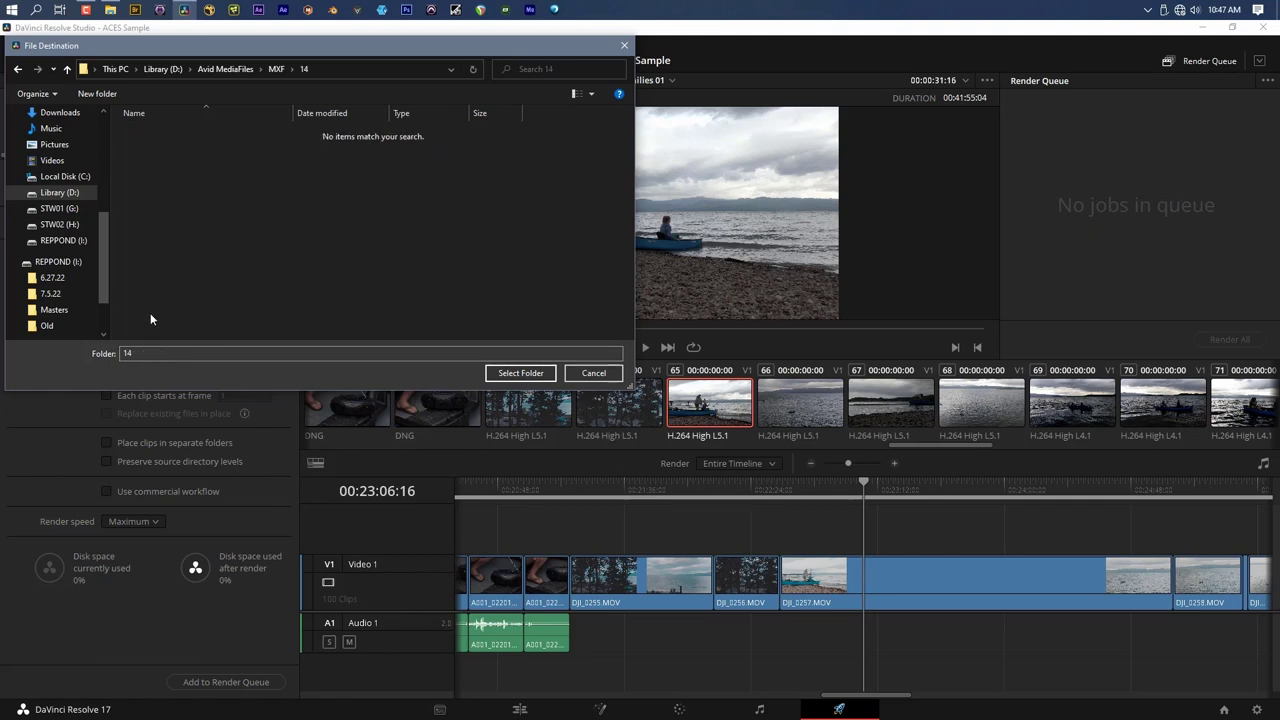
{"action": "left_click", "coordinate": [521, 372]}
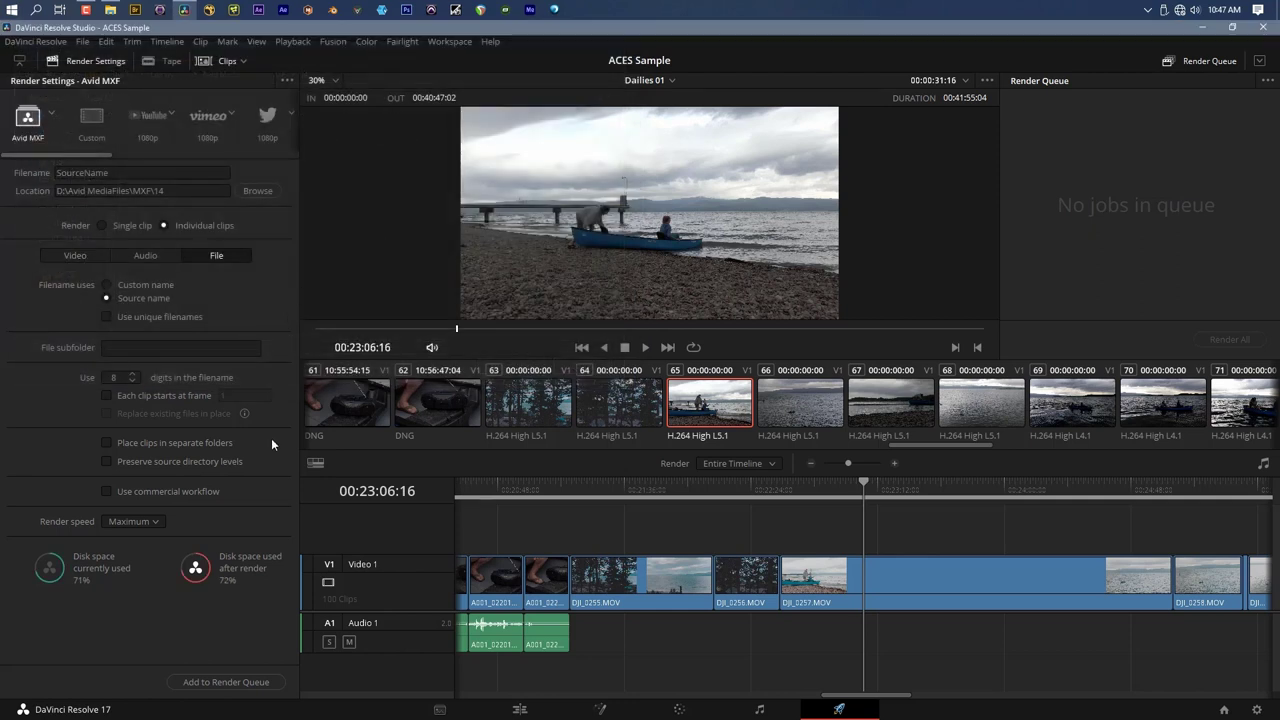
{"action": "left_click", "coordinate": [222, 681]}
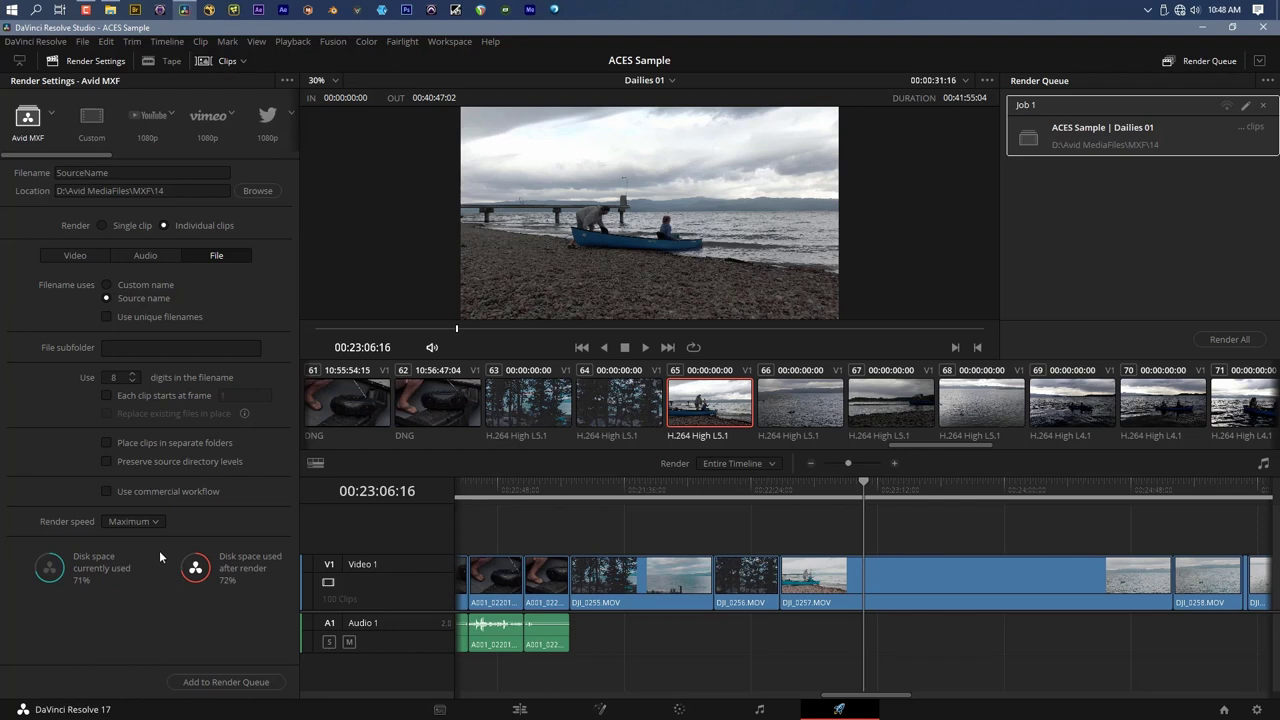
{"action": "left_click", "coordinate": [110, 9]}
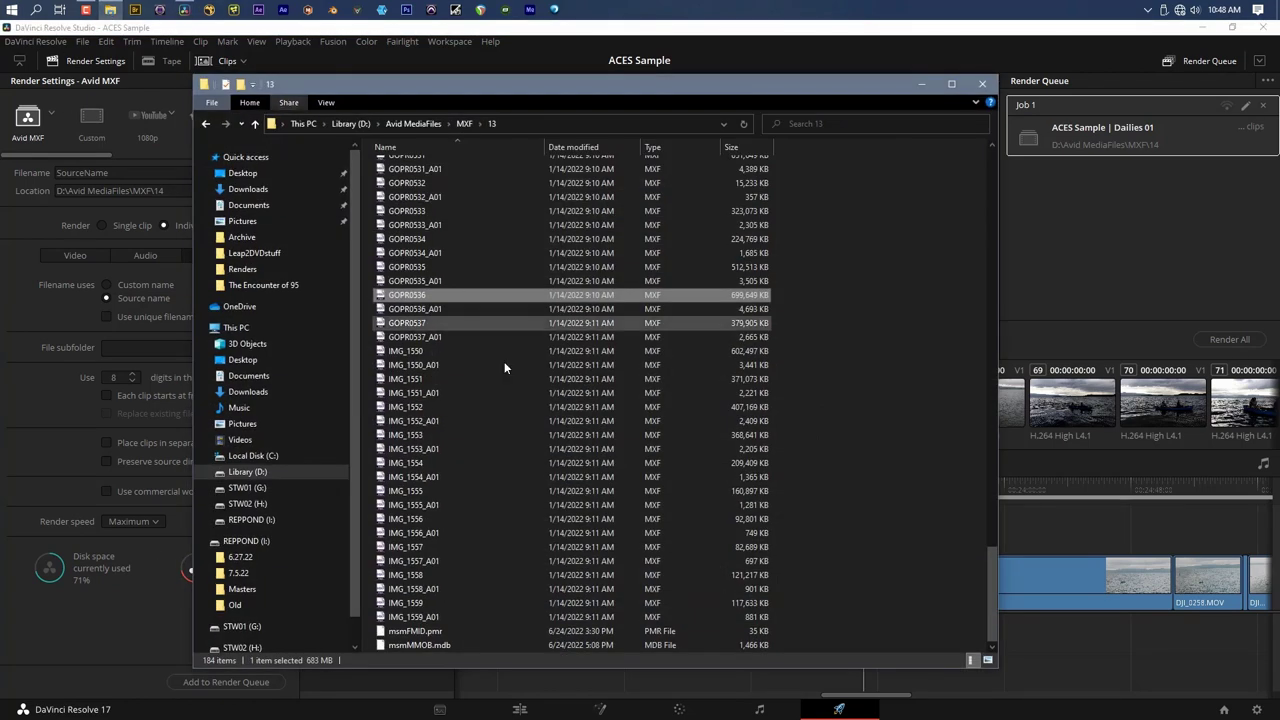
{"action": "scroll", "coordinate": [470, 299], "scroll_direction": "up", "scroll_amount": 20}
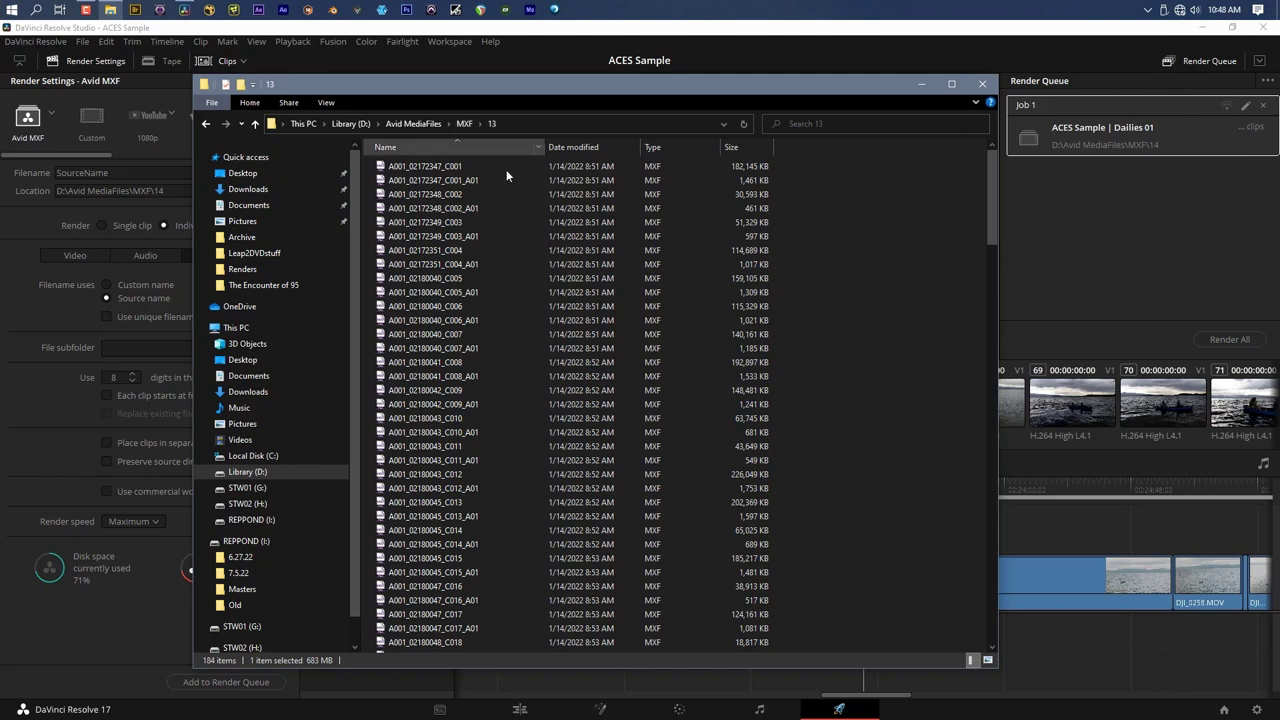
{"action": "scroll", "coordinate": [520, 350], "scroll_direction": "down", "scroll_amount": 20}
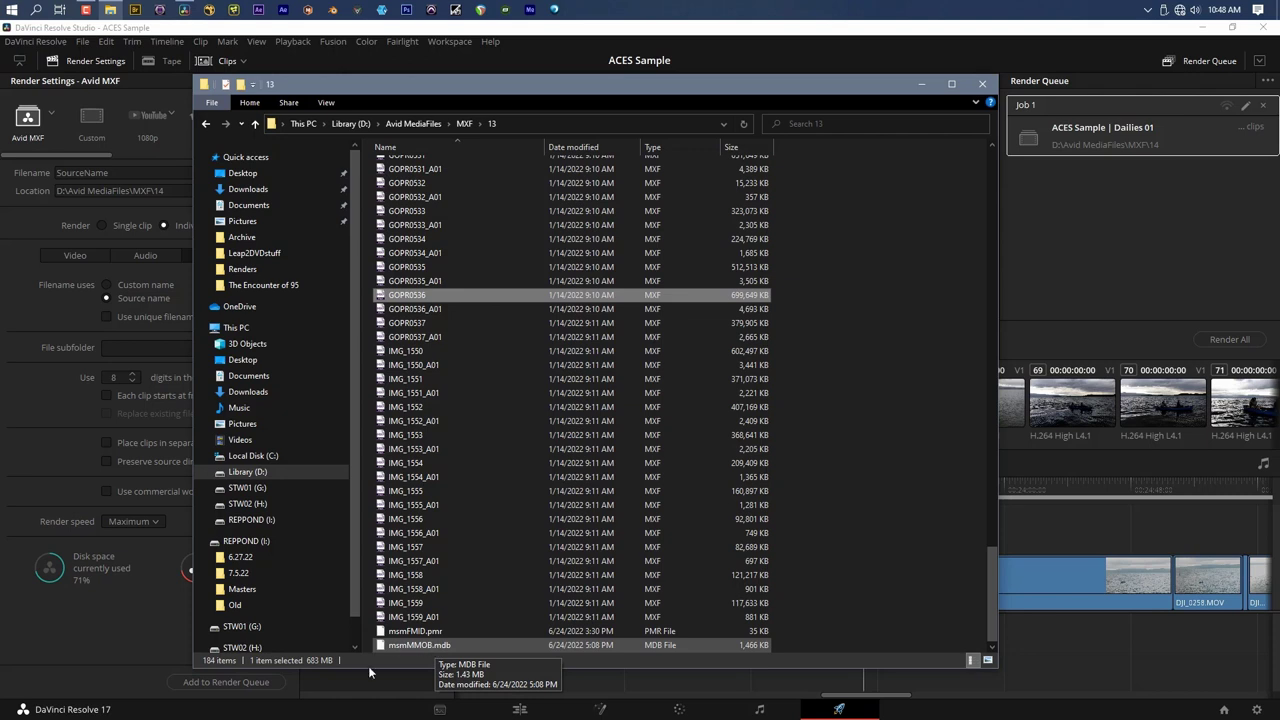
{"action": "left_click", "coordinate": [630, 34]}
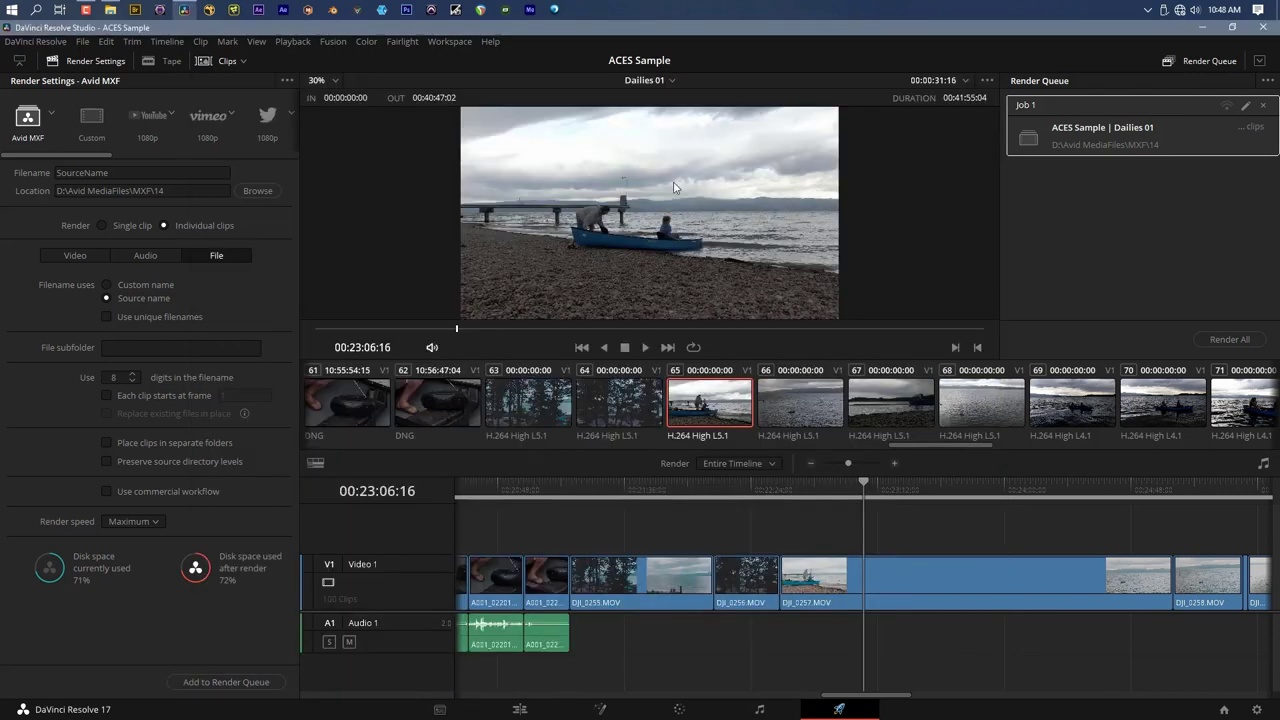
Close Resolve and start a new Media Composer project named 'ACES Test'
{"action": "left_click", "coordinate": [1260, 29]}
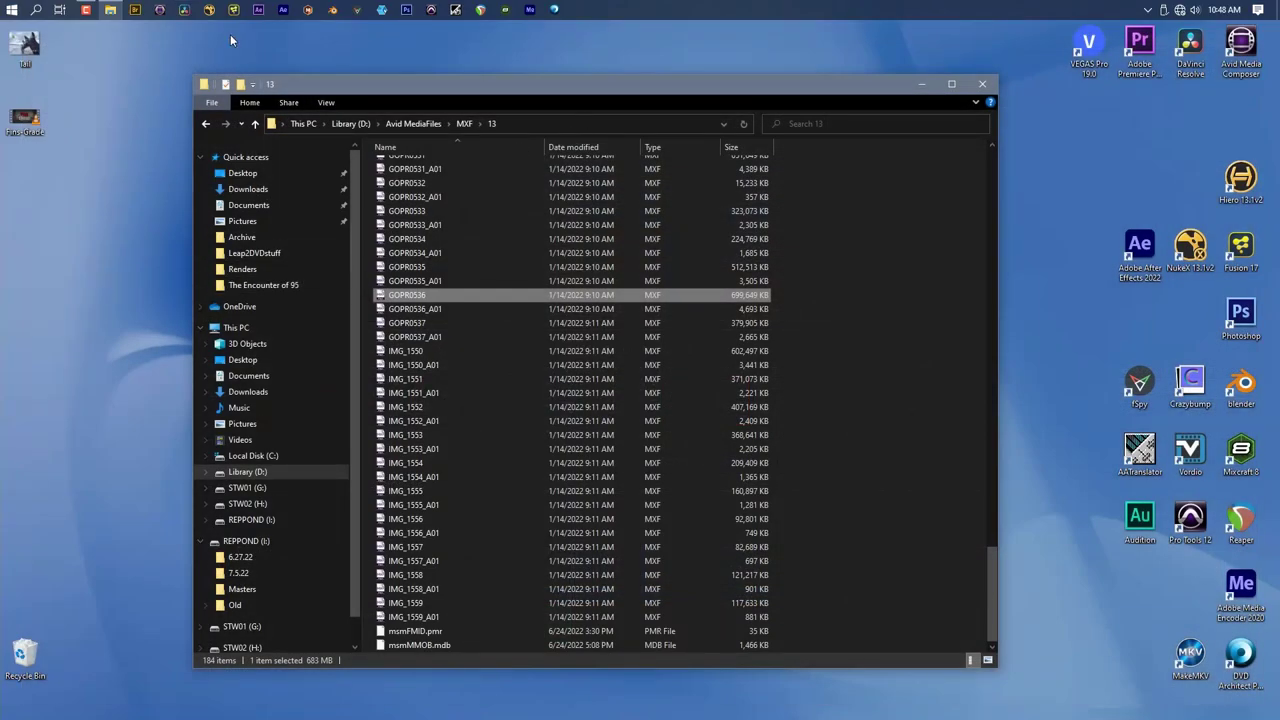
{"action": "left_click", "coordinate": [160, 9]}
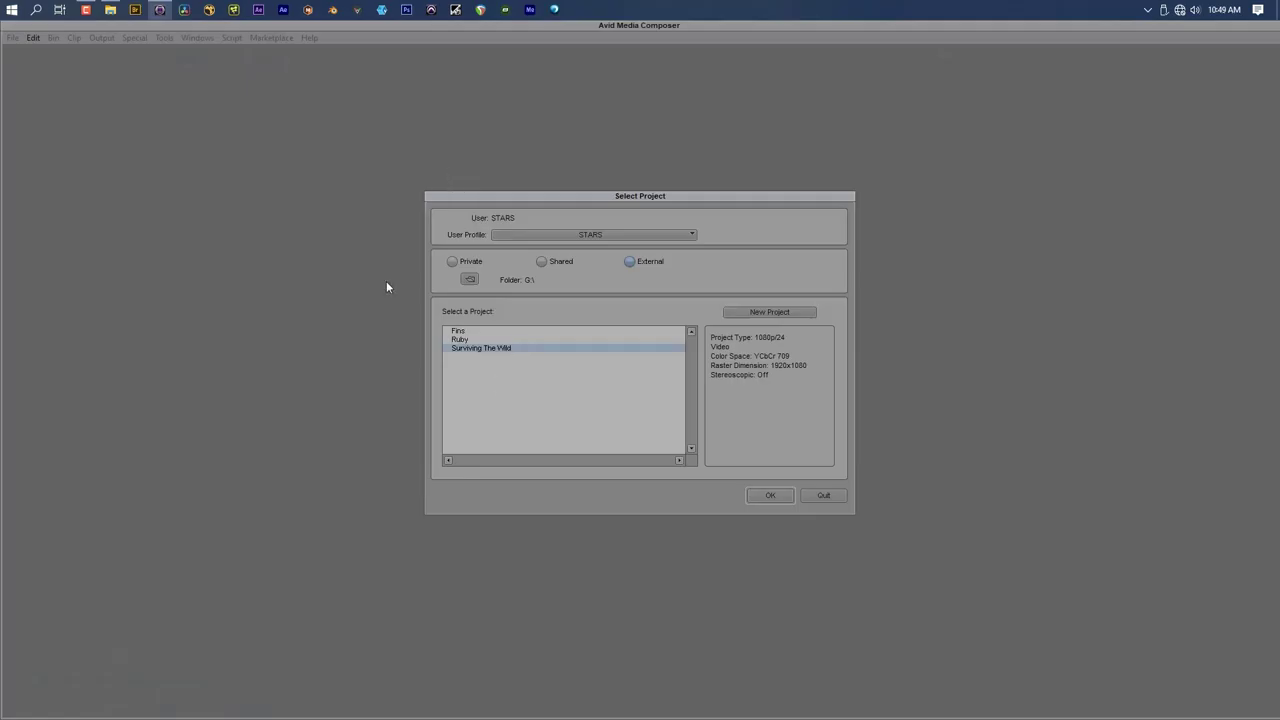
{"action": "left_click", "coordinate": [745, 312]}
{"action": "type", "text": "ACES Test"}
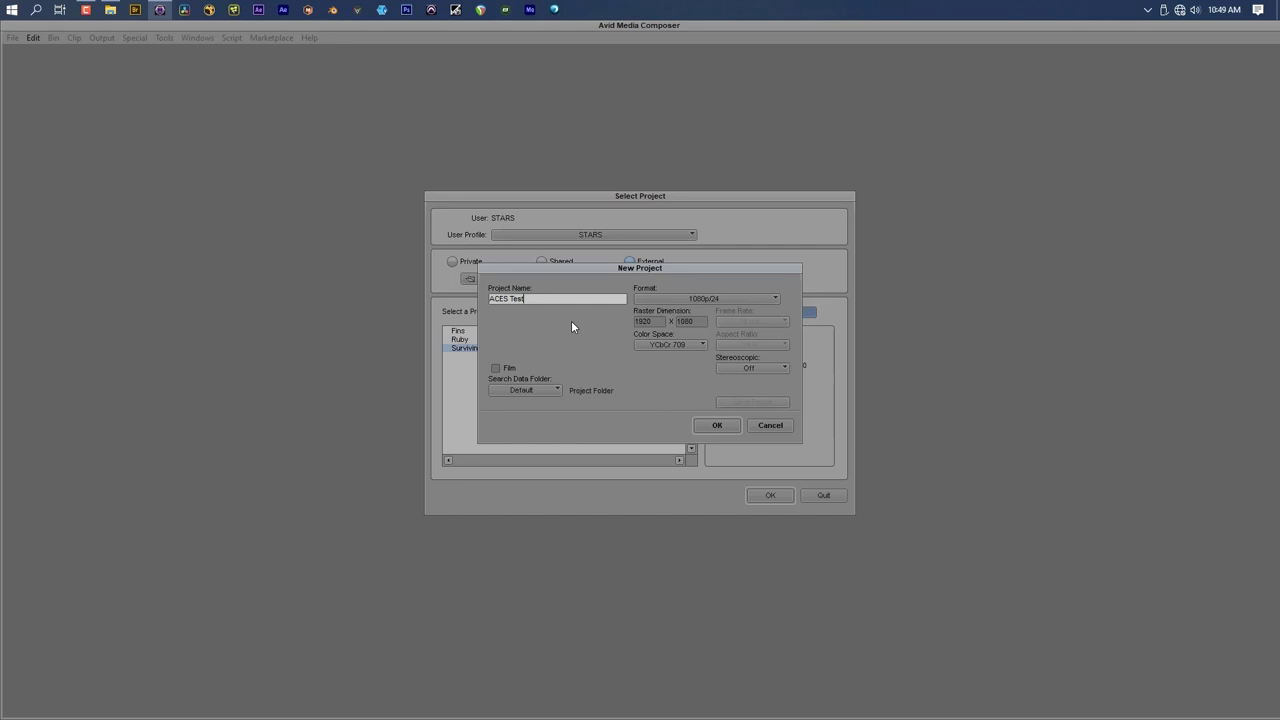
Set the project format to HD 1080 1080p/24 and create the project
{"action": "left_click", "coordinate": [717, 298]}
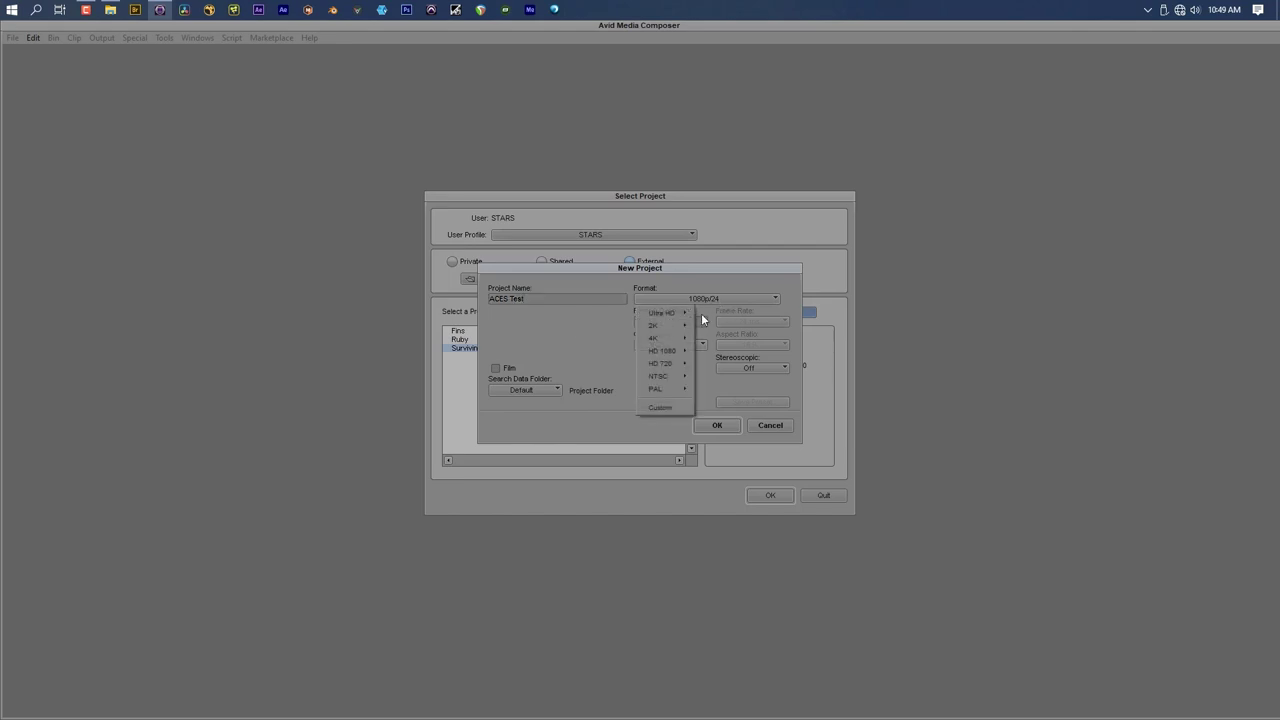
{"action": "mouse_move", "coordinate": [674, 351]}
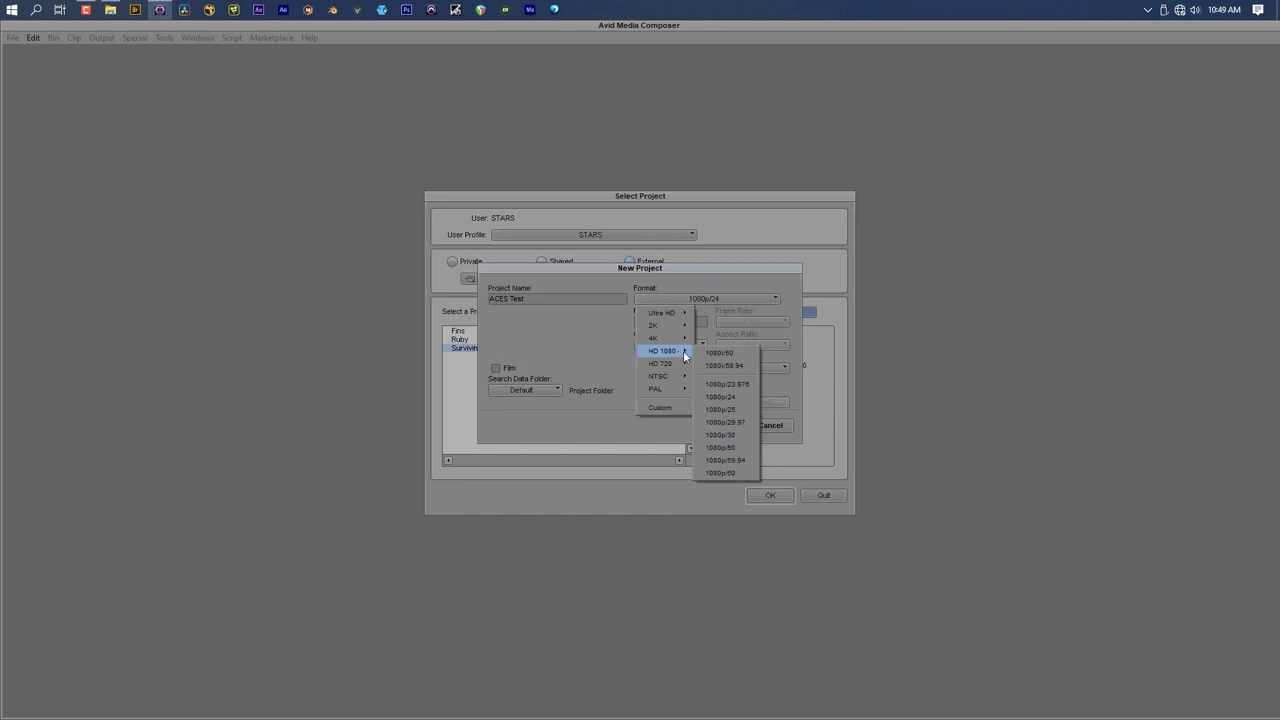
{"action": "left_click", "coordinate": [737, 397]}
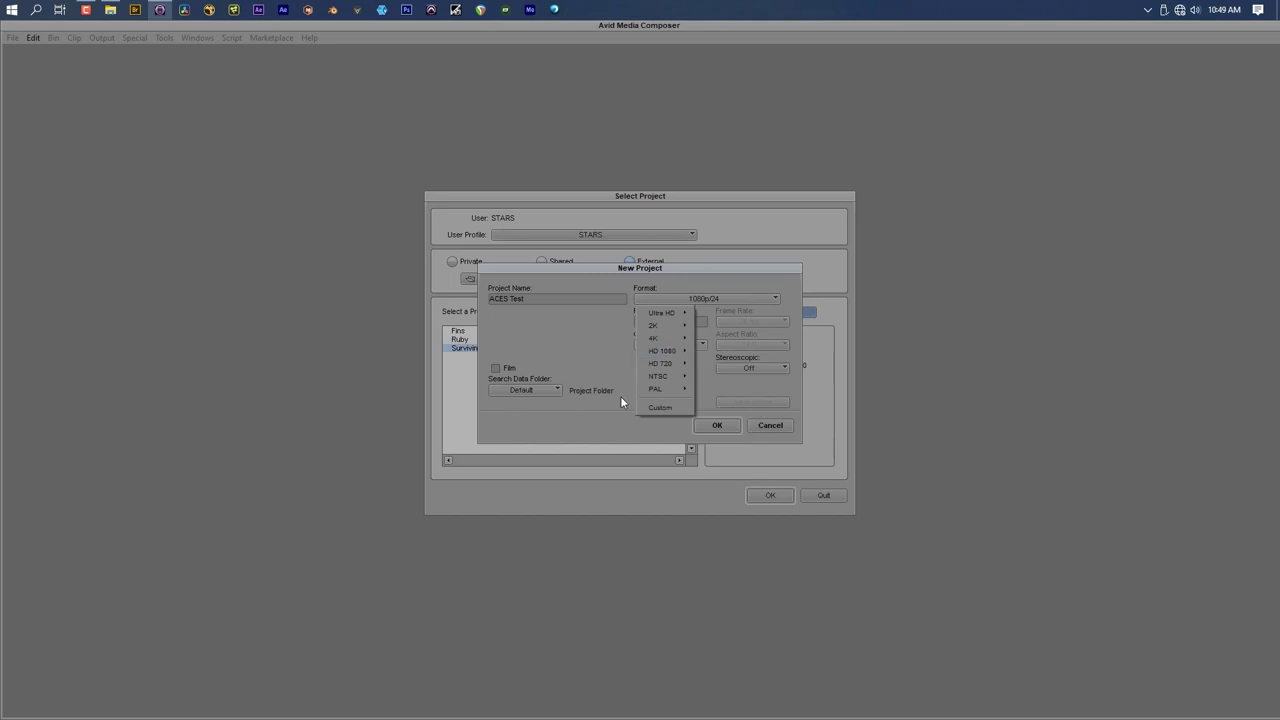
{"action": "left_click", "coordinate": [722, 427]}
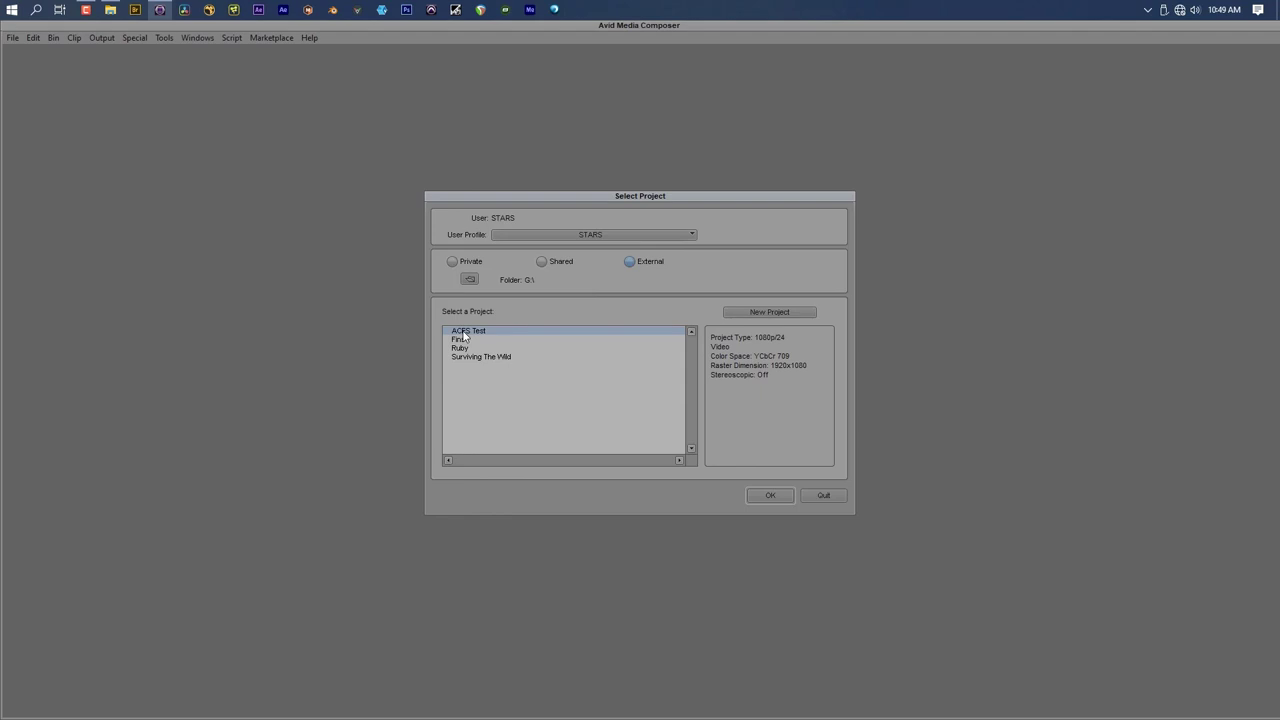
Open the ACES Test project and drag msmMMOB.mdb from MXF folder 13 into its empty bin
{"action": "double_click", "coordinate": [463, 336]}
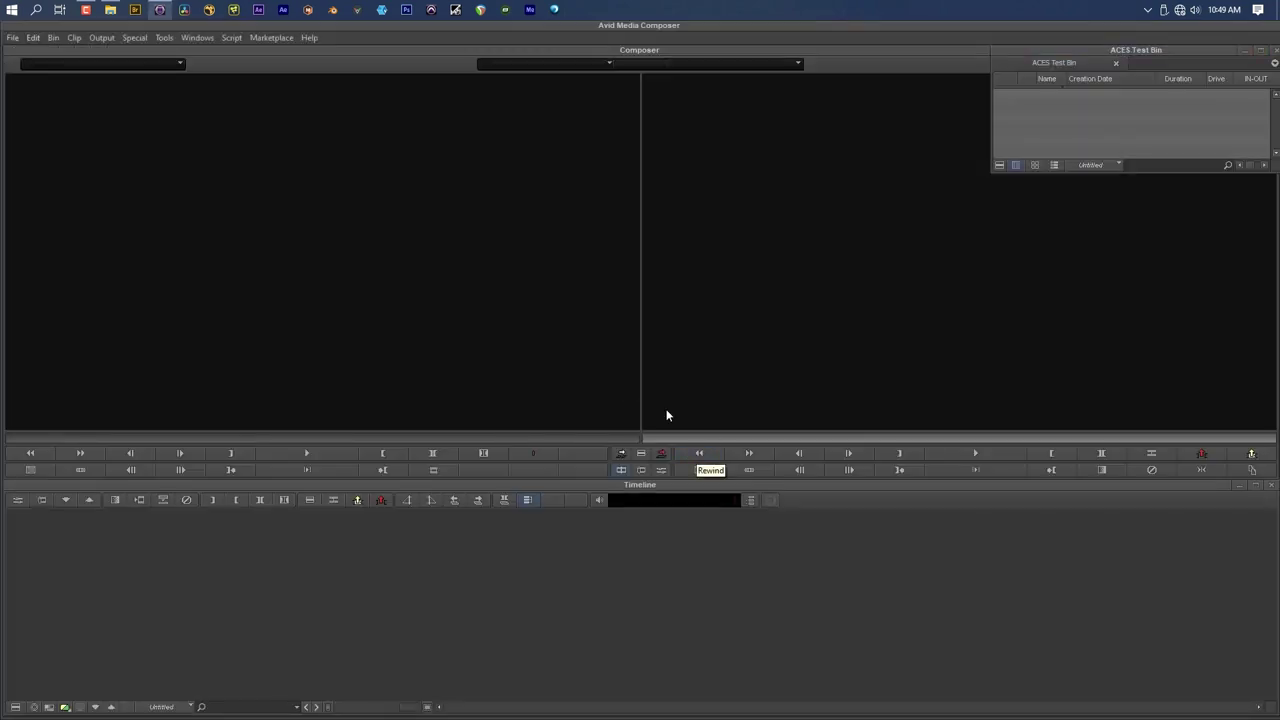
{"action": "left_click_drag", "start_coordinate": [1096, 48], "coordinate": [247, 196]}
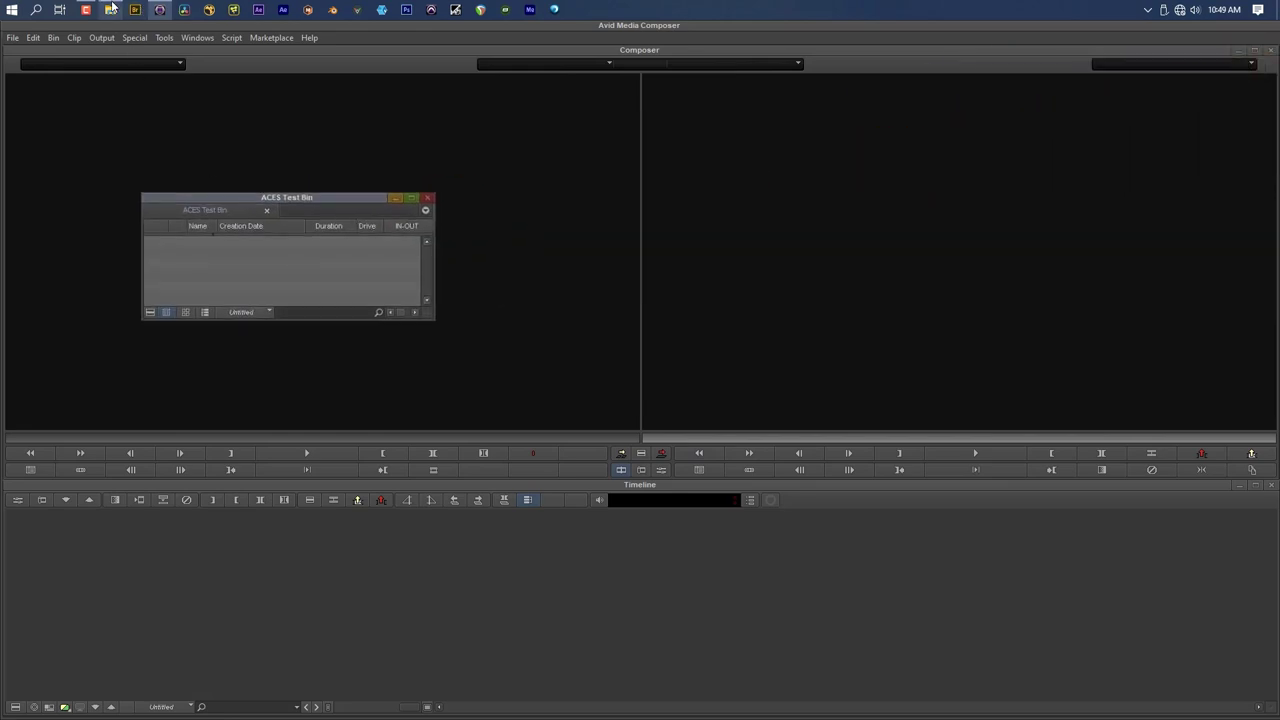
{"action": "left_click", "coordinate": [137, 12]}
{"action": "left_click_drag", "start_coordinate": [464, 50], "coordinate": [701, 72]}
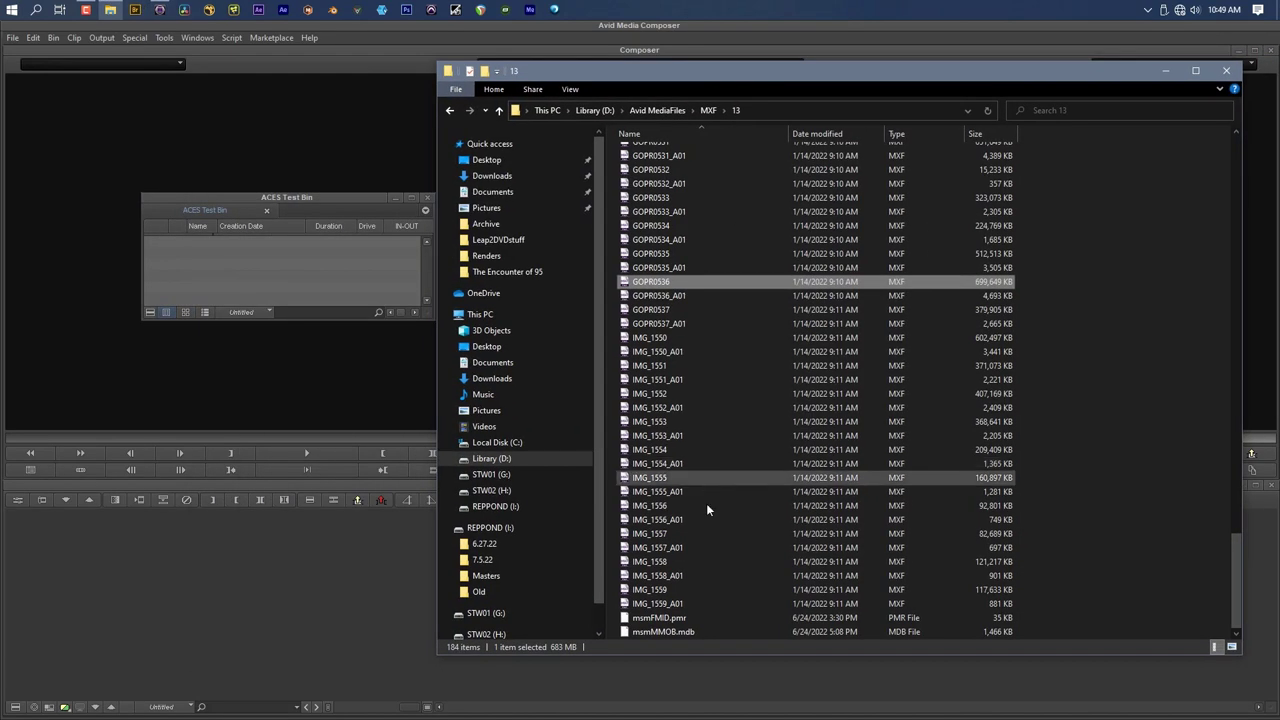
{"action": "left_click_drag", "start_coordinate": [672, 632], "coordinate": [267, 266]}
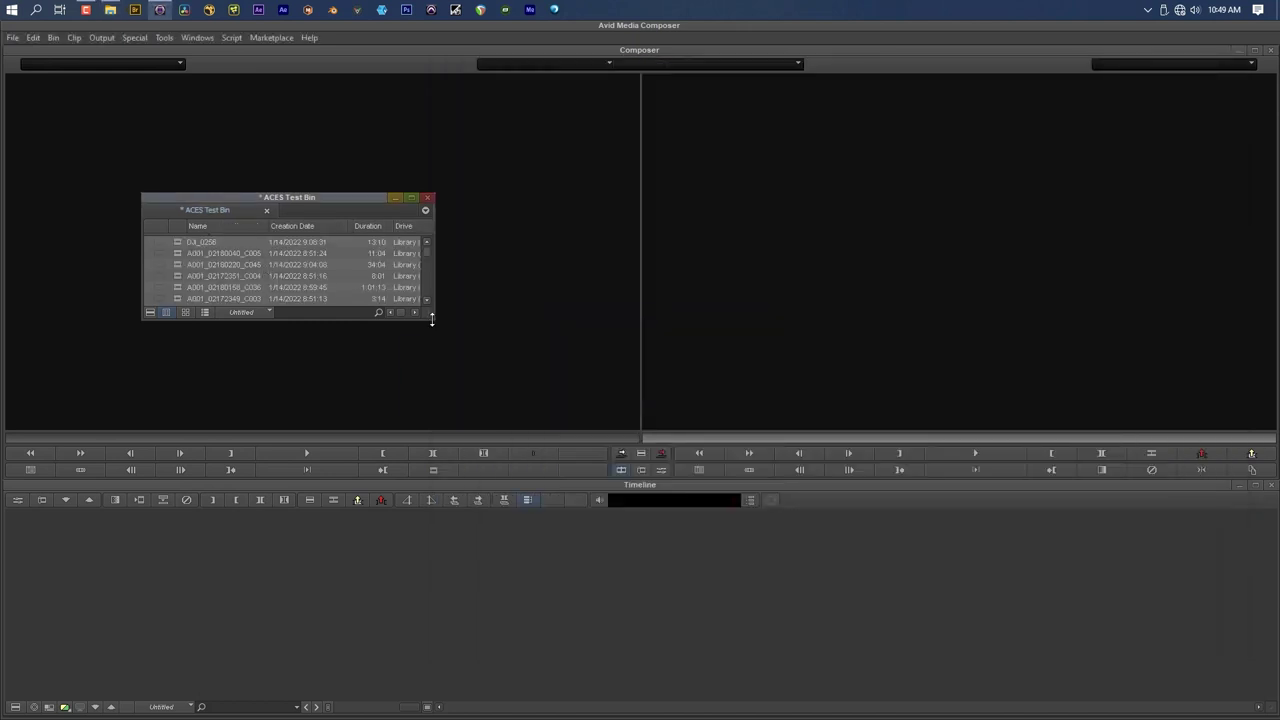
Enlarge the ACES Test Bin and show its clips in Frame view with larger thumbnails
{"action": "left_click_drag", "start_coordinate": [433, 317], "coordinate": [427, 541]}
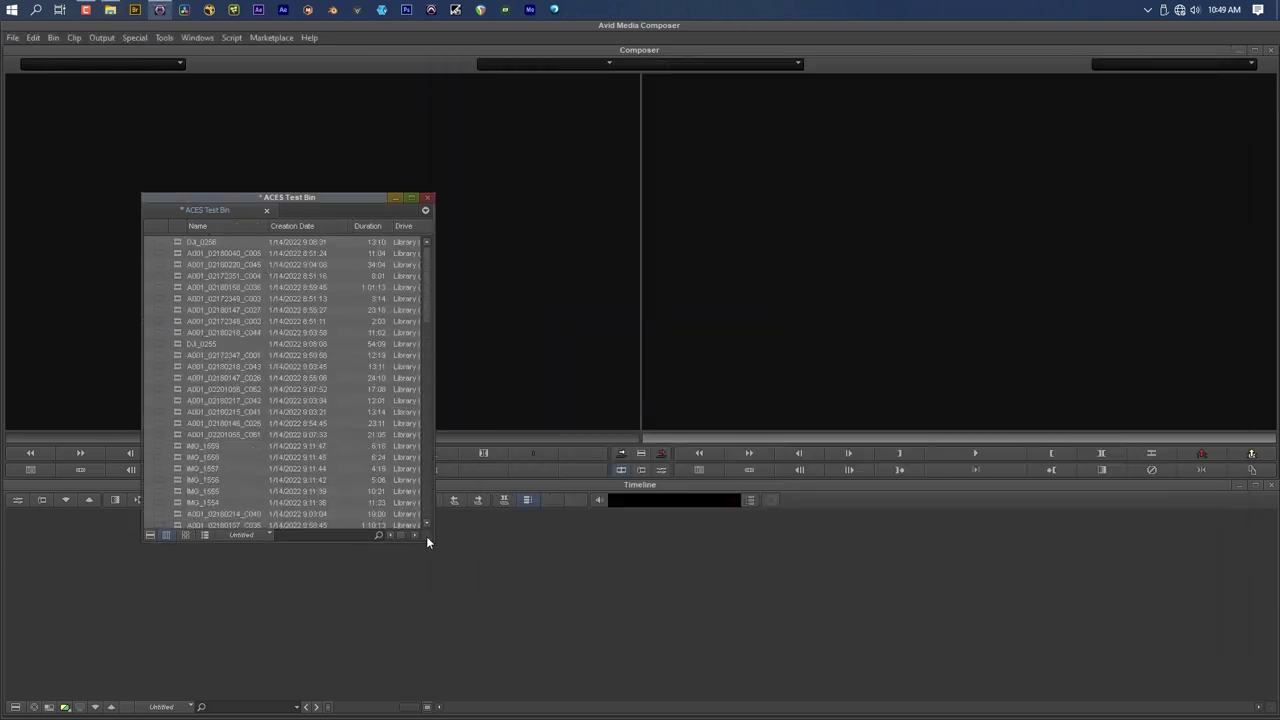
{"action": "left_click", "coordinate": [184, 535]}
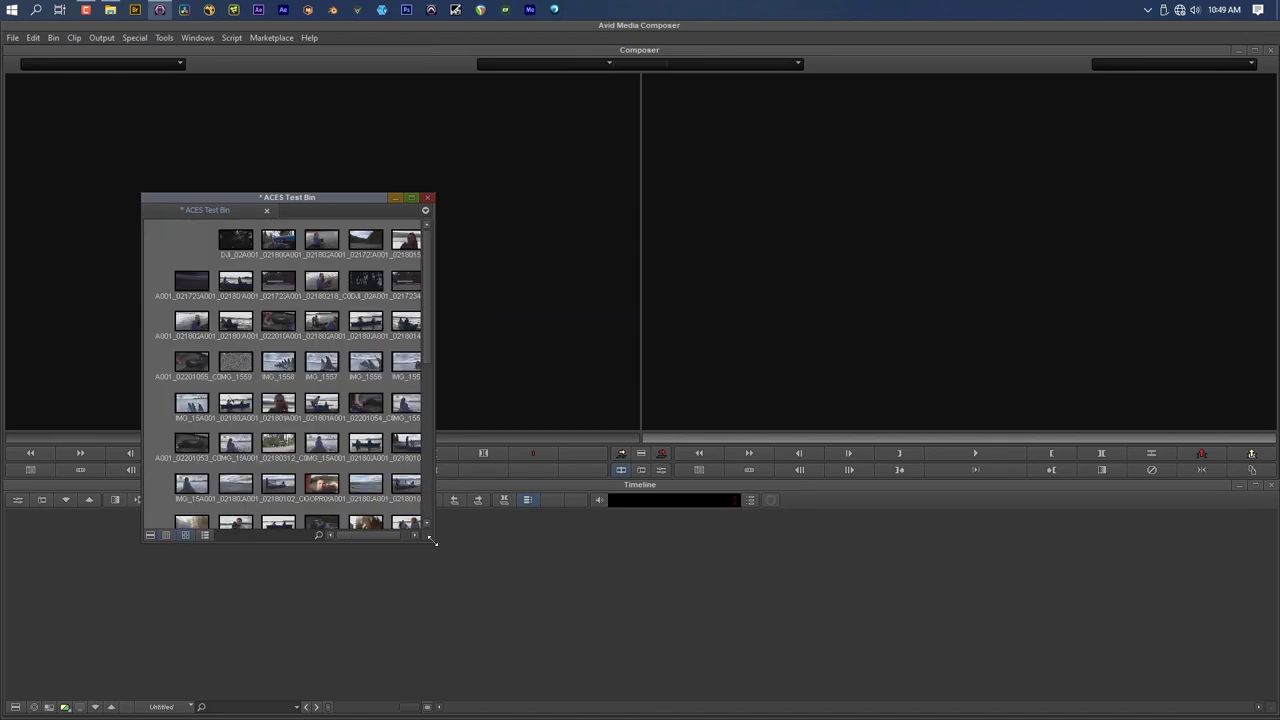
{"action": "left_click_drag", "start_coordinate": [414, 538], "coordinate": [675, 641]}
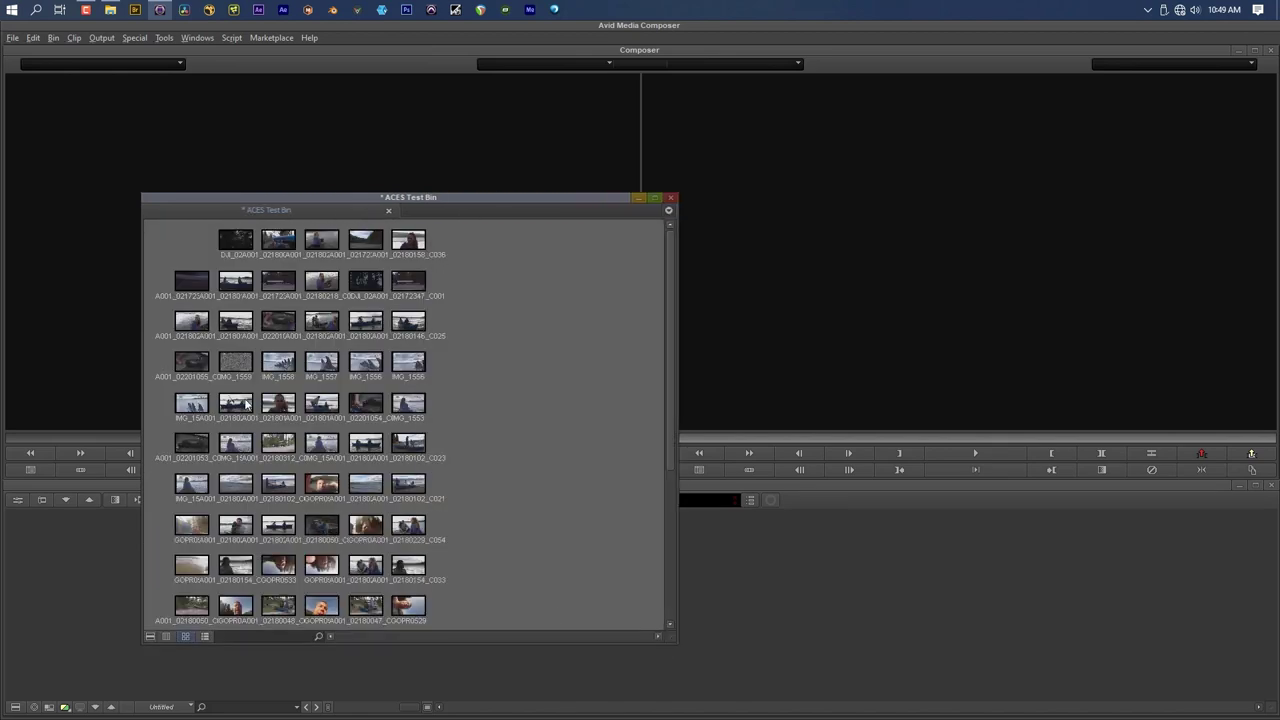
{"action": "key", "text": "ctrl+l"}
{"action": "key", "text": "ctrl+l"}
{"action": "key", "text": "ctrl+l"}
{"action": "key", "text": "ctrl+l"}
{"action": "key", "text": "ctrl+l"}
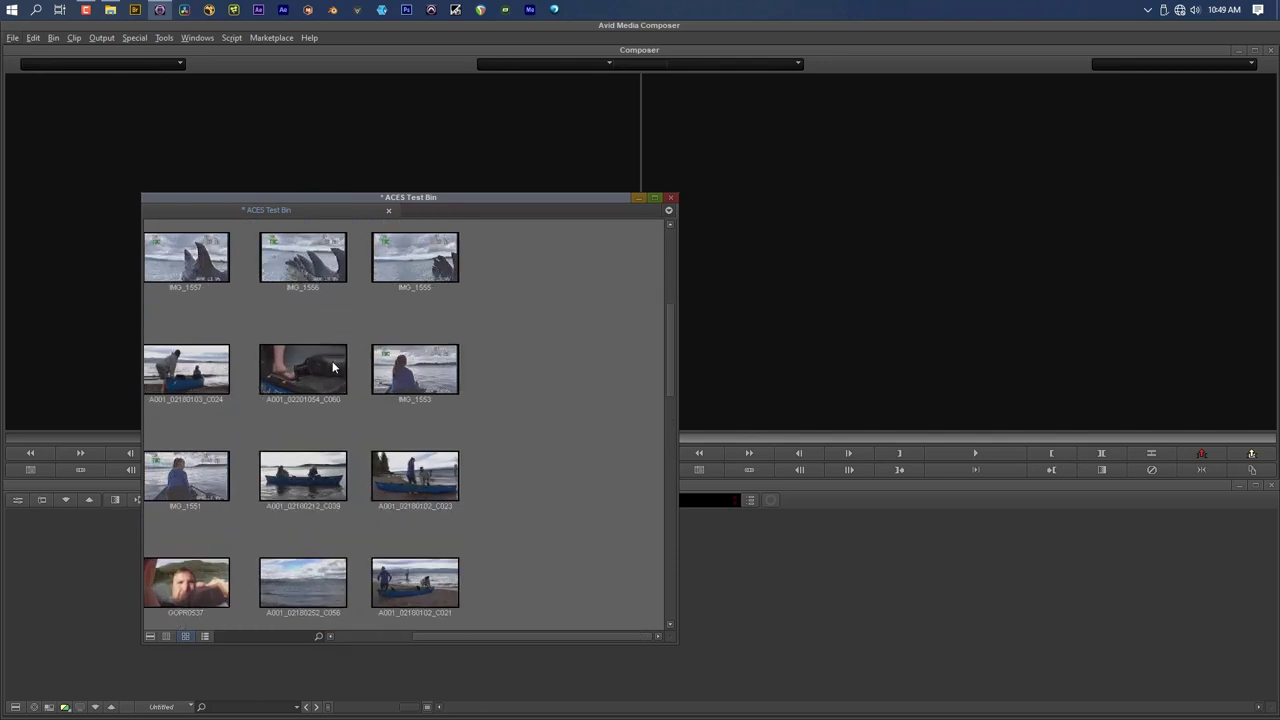
{"action": "left_click_drag", "start_coordinate": [359, 198], "coordinate": [836, 168]}
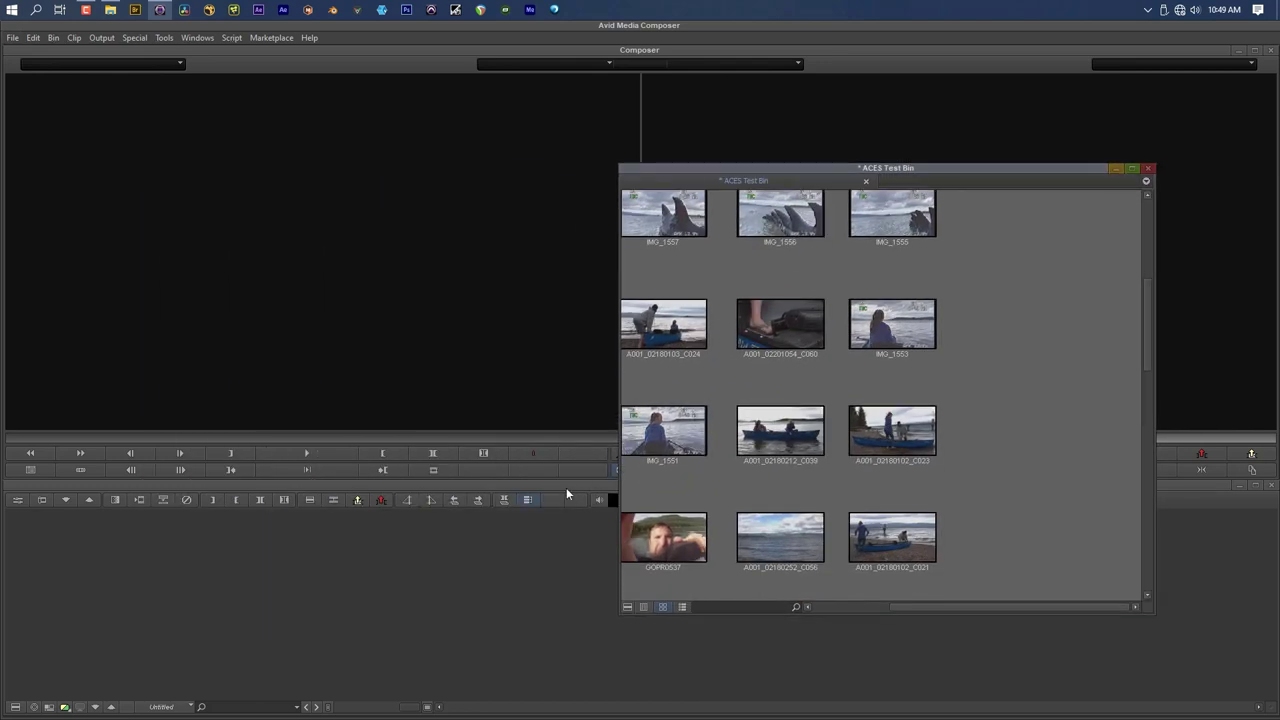
{"action": "scroll", "coordinate": [777, 347], "scroll_direction": "up", "scroll_amount": 3}
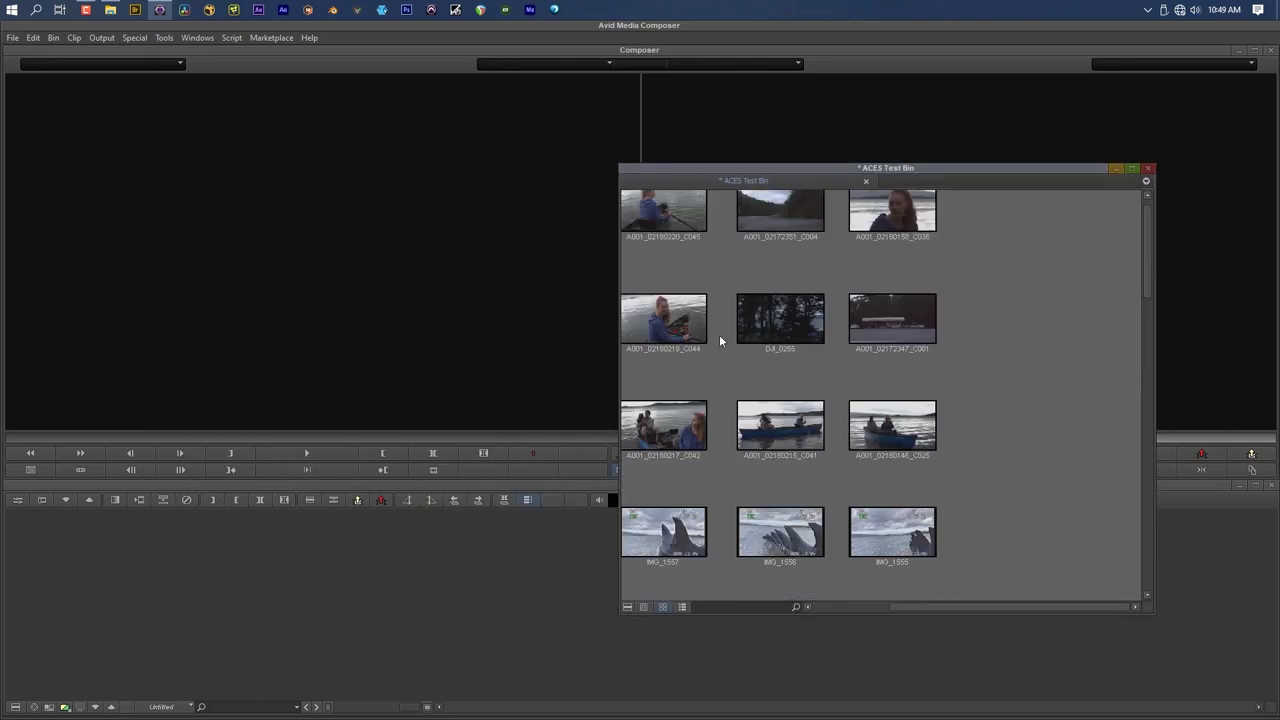
Load A001_02180158_C036, mark an out point and splice it into a new sequence
{"action": "left_click_drag", "start_coordinate": [892, 212], "coordinate": [225, 270]}
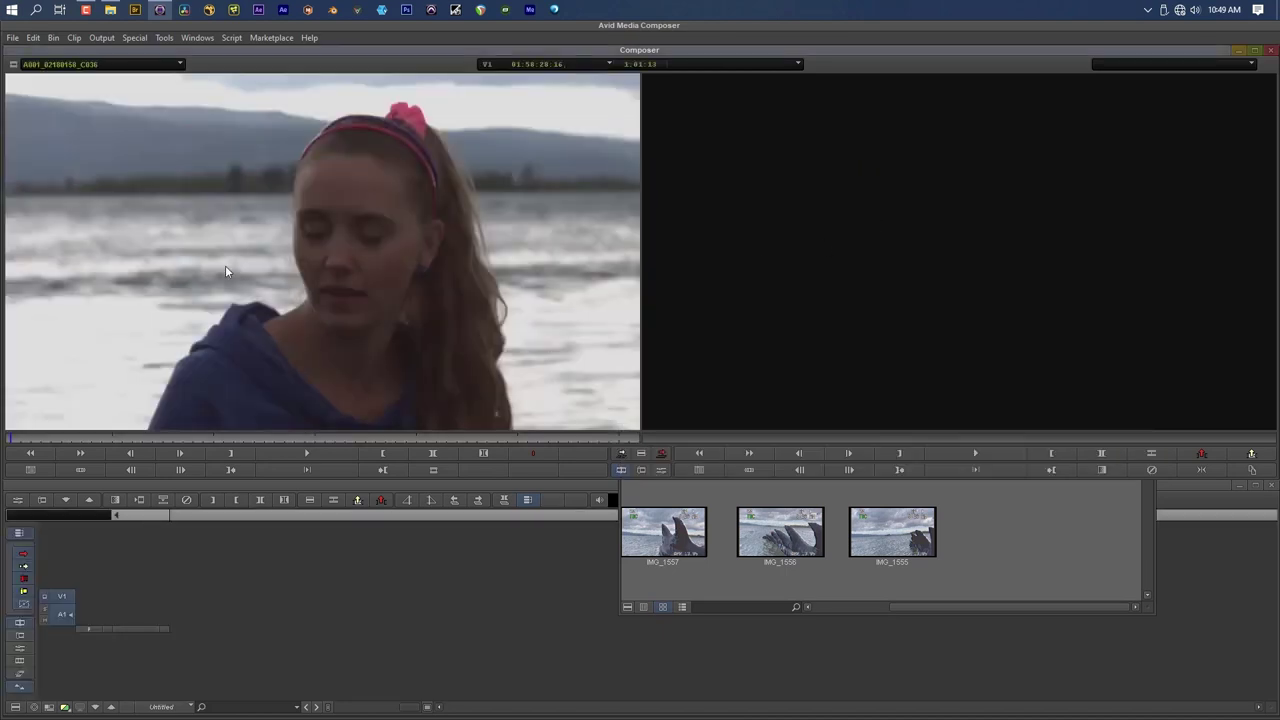
{"action": "left_click", "coordinate": [176, 441]}
{"action": "left_click", "coordinate": [168, 441]}
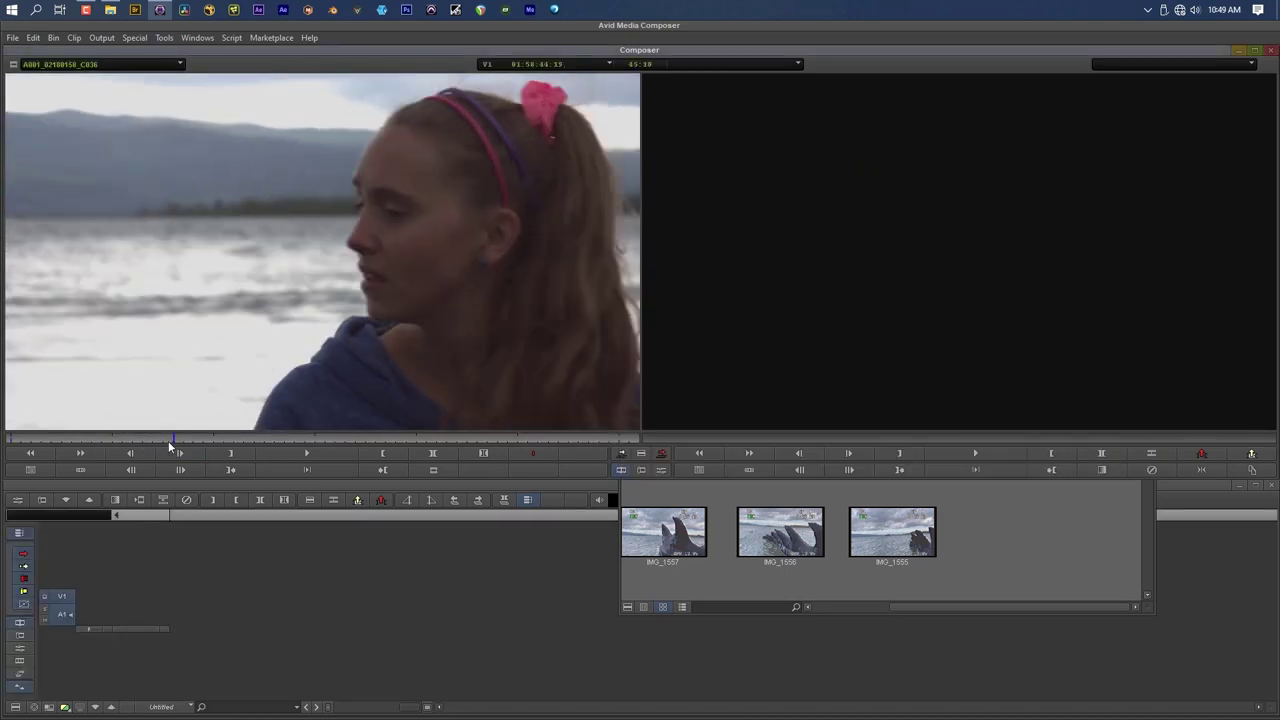
{"action": "key", "text": "space"}
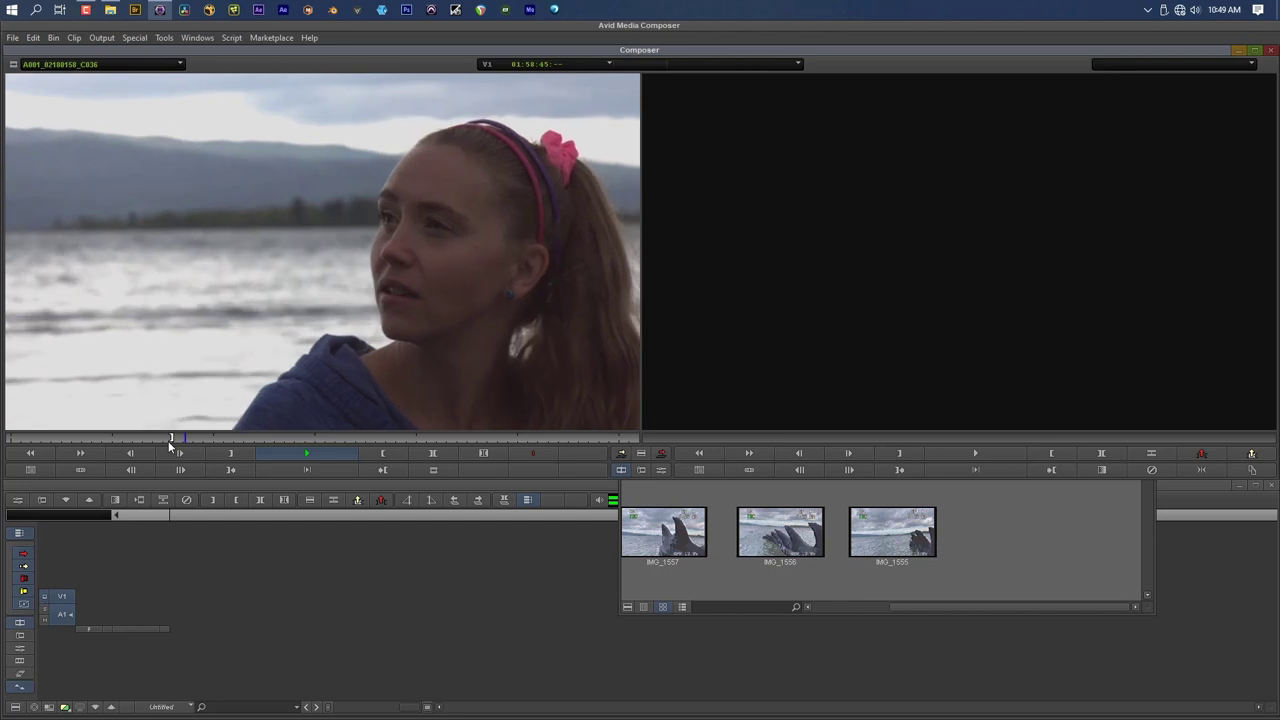
{"action": "key", "text": "o"}
{"action": "key", "text": "v"}
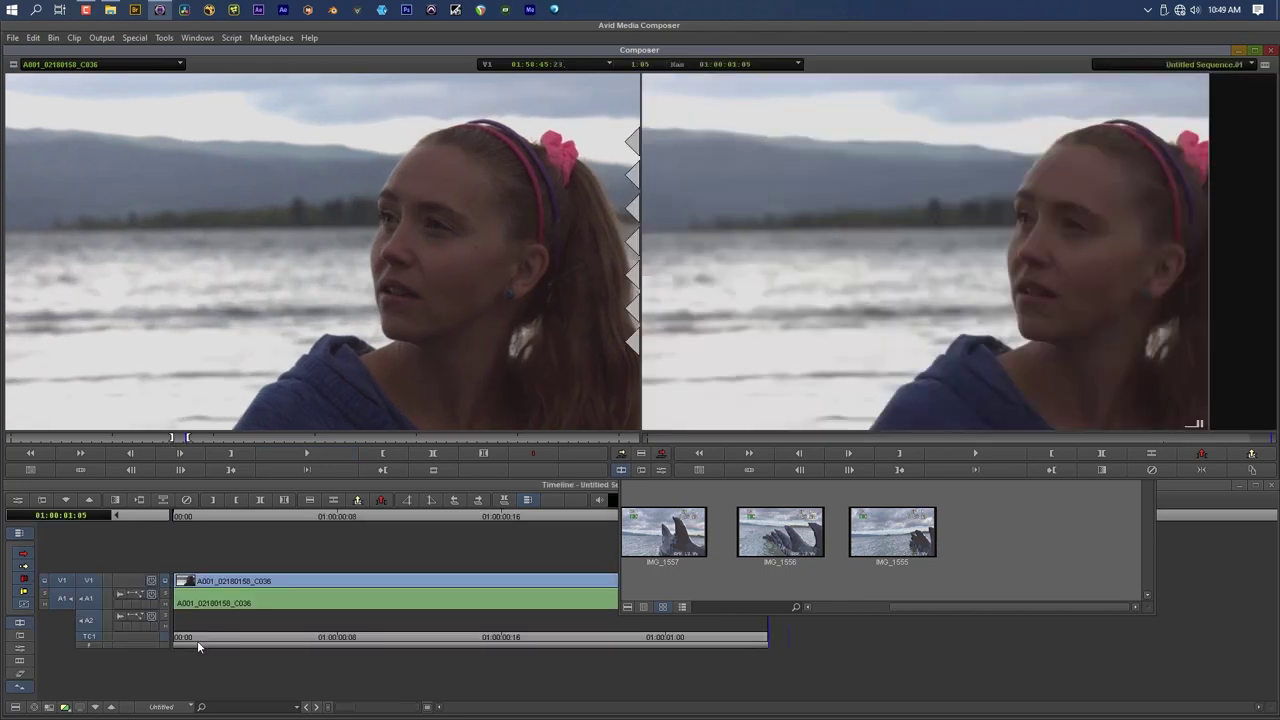
{"action": "left_click", "coordinate": [976, 576]}
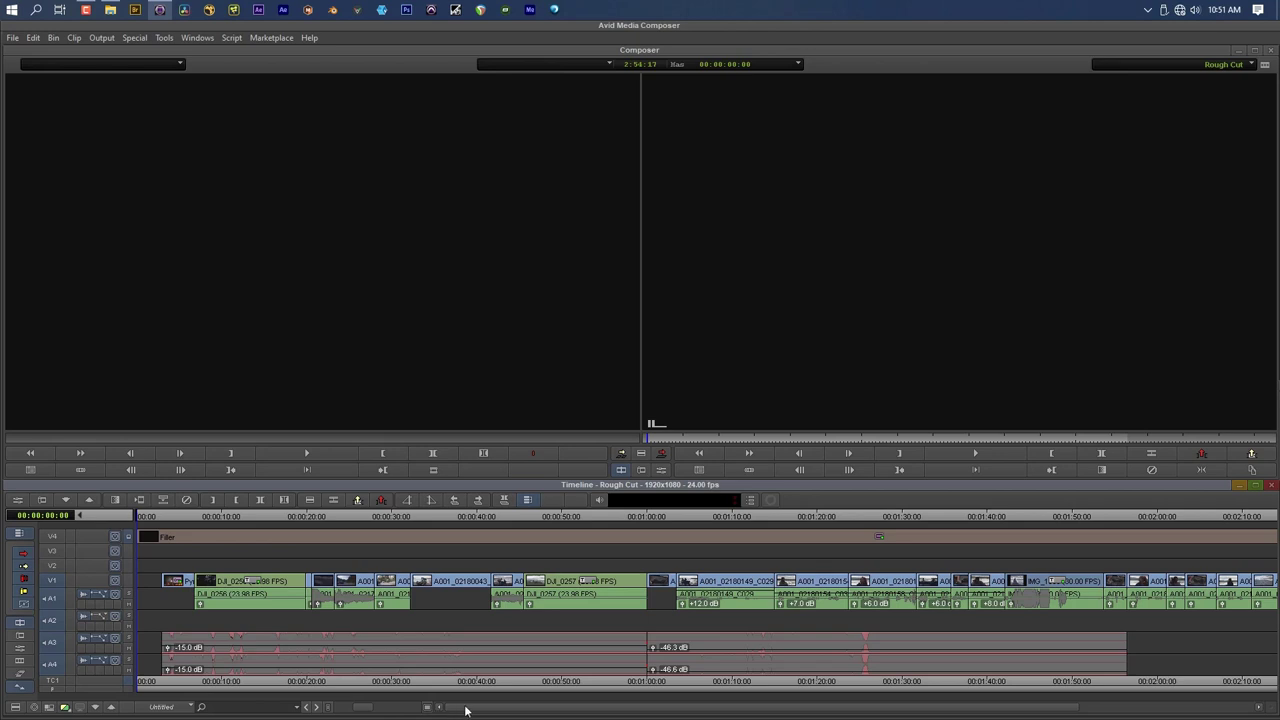
Scrub the Rough Cut timeline past the Flathead Monster sign, boombox and man-by-the-water shots
{"action": "left_click_drag", "start_coordinate": [466, 709], "coordinate": [715, 718]}
{"action": "left_click_drag", "start_coordinate": [620, 707], "coordinate": [466, 703]}
{"action": "left_click_drag", "start_coordinate": [217, 518], "coordinate": [867, 540]}
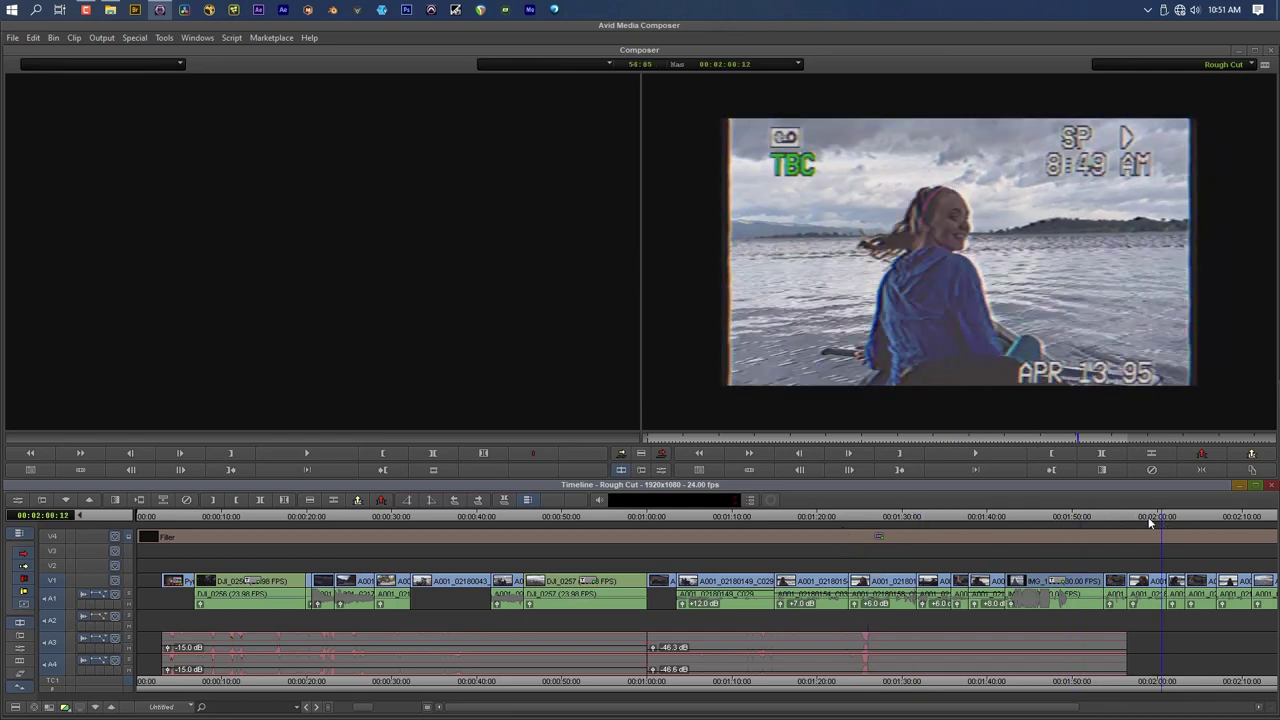
{"action": "left_click_drag", "start_coordinate": [414, 572], "coordinate": [330, 572]}
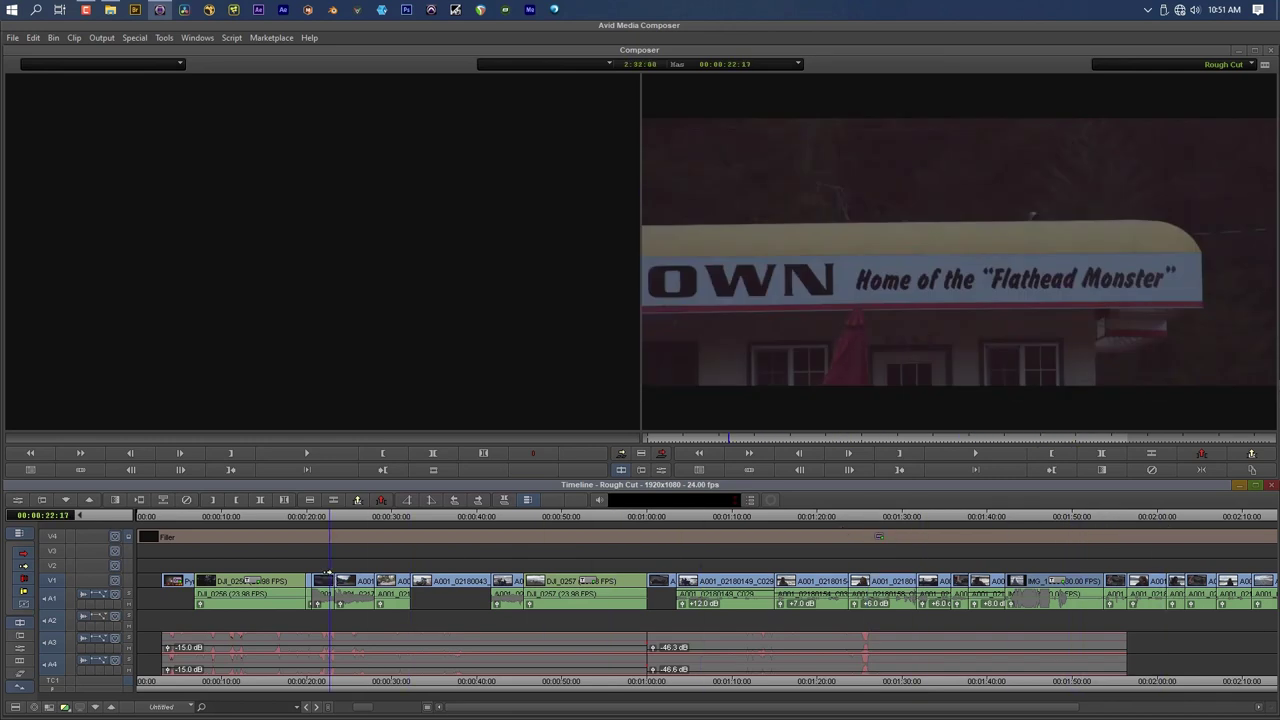
{"action": "left_click_drag", "start_coordinate": [243, 539], "coordinate": [1192, 542]}
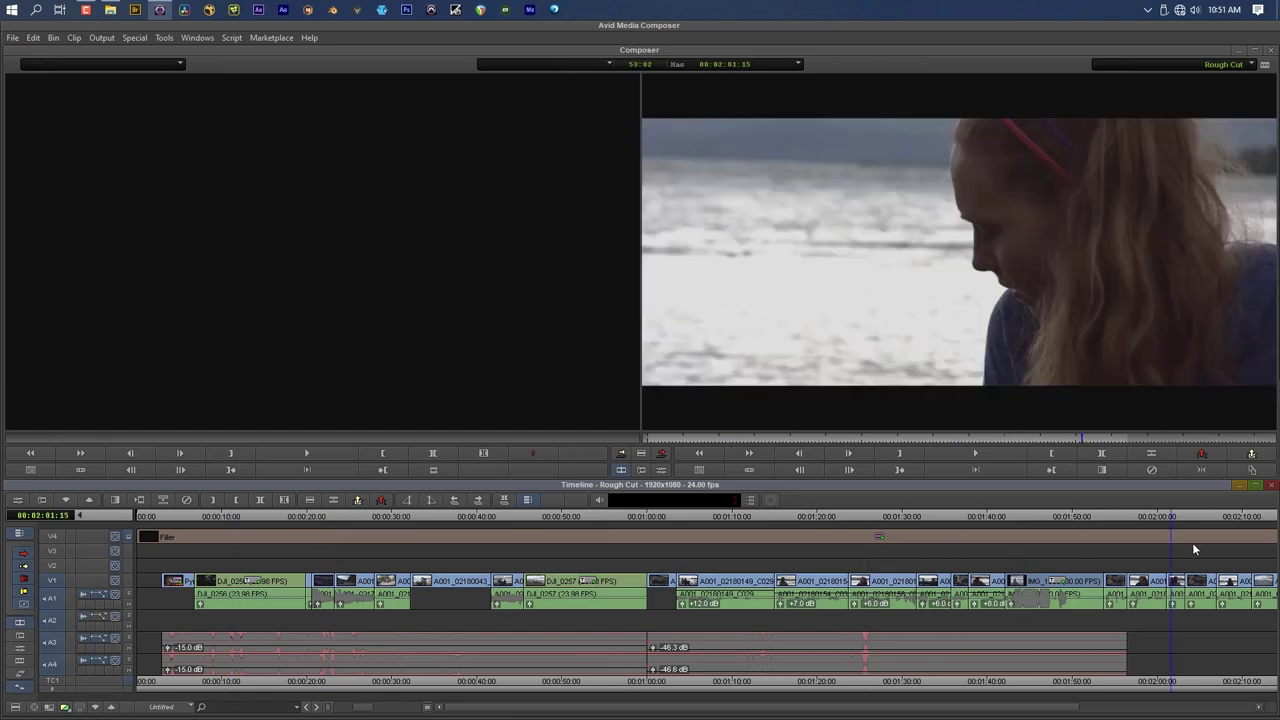
{"action": "left_click_drag", "start_coordinate": [767, 714], "coordinate": [920, 711]}
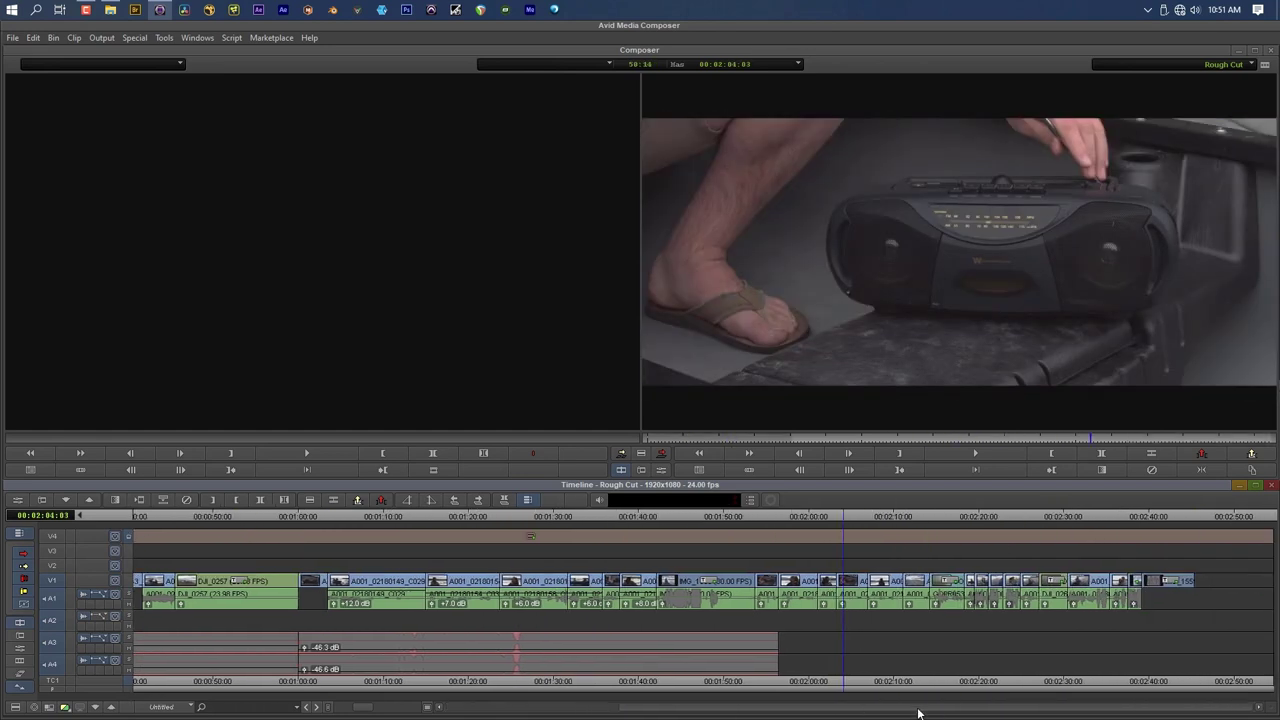
{"action": "left_click_drag", "start_coordinate": [665, 523], "coordinate": [500, 515]}
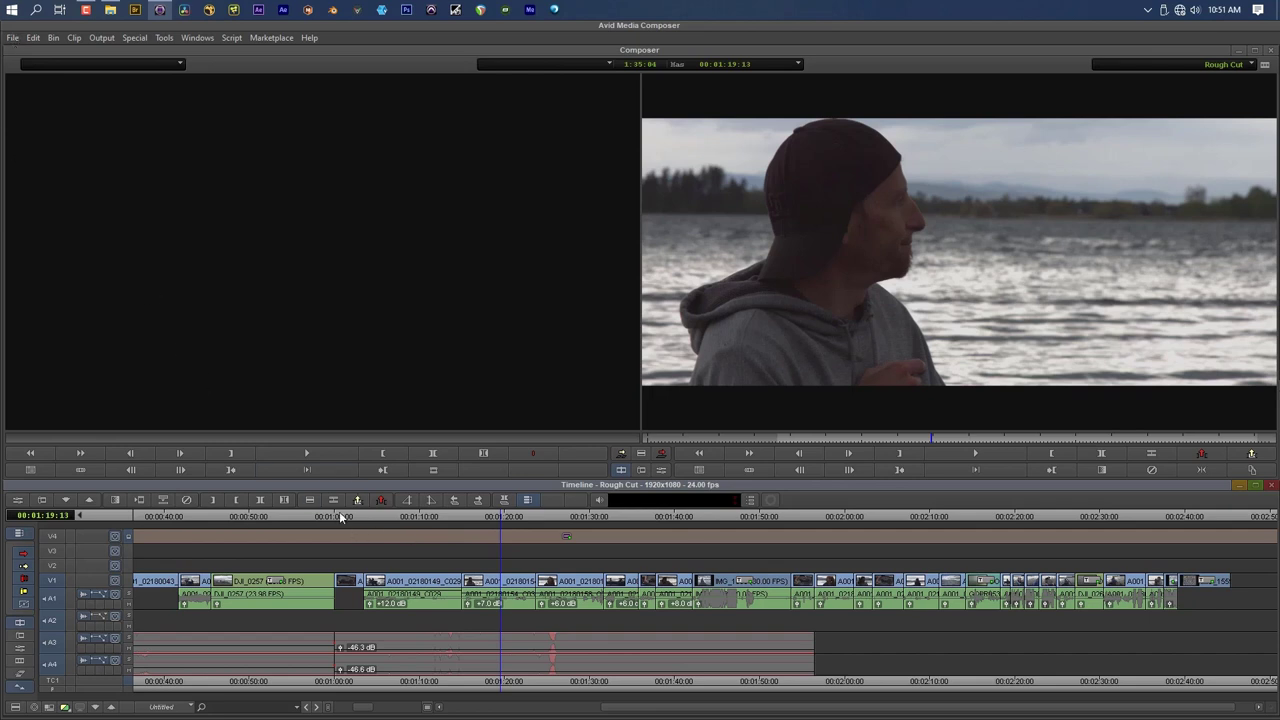
{"action": "left_click", "coordinate": [13, 38]}
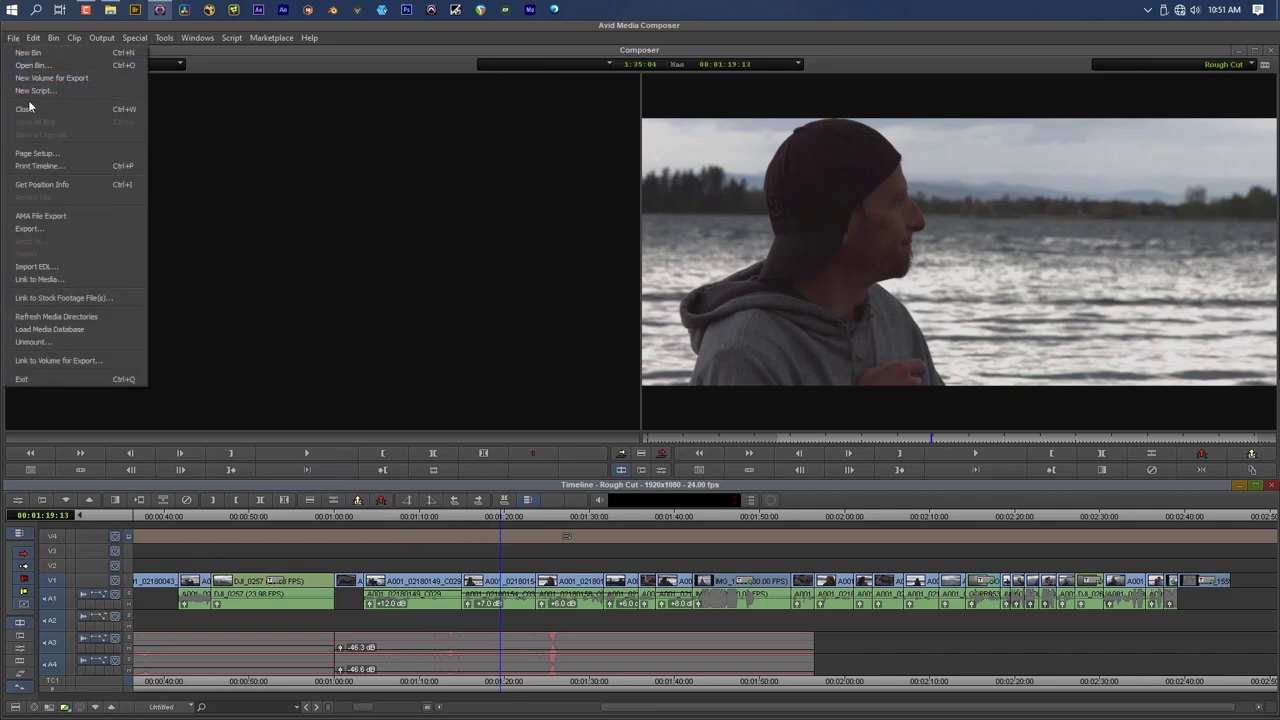
{"action": "left_click", "coordinate": [37, 230]}
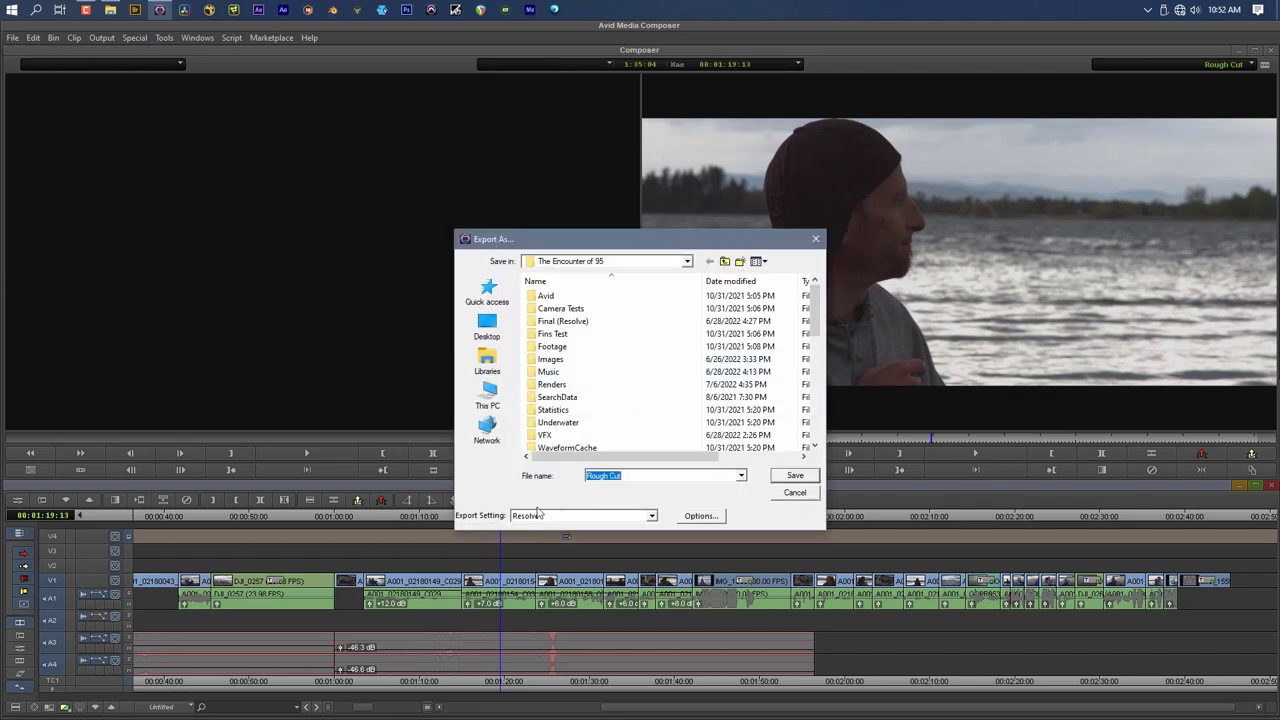
{"action": "left_click", "coordinate": [700, 516]}
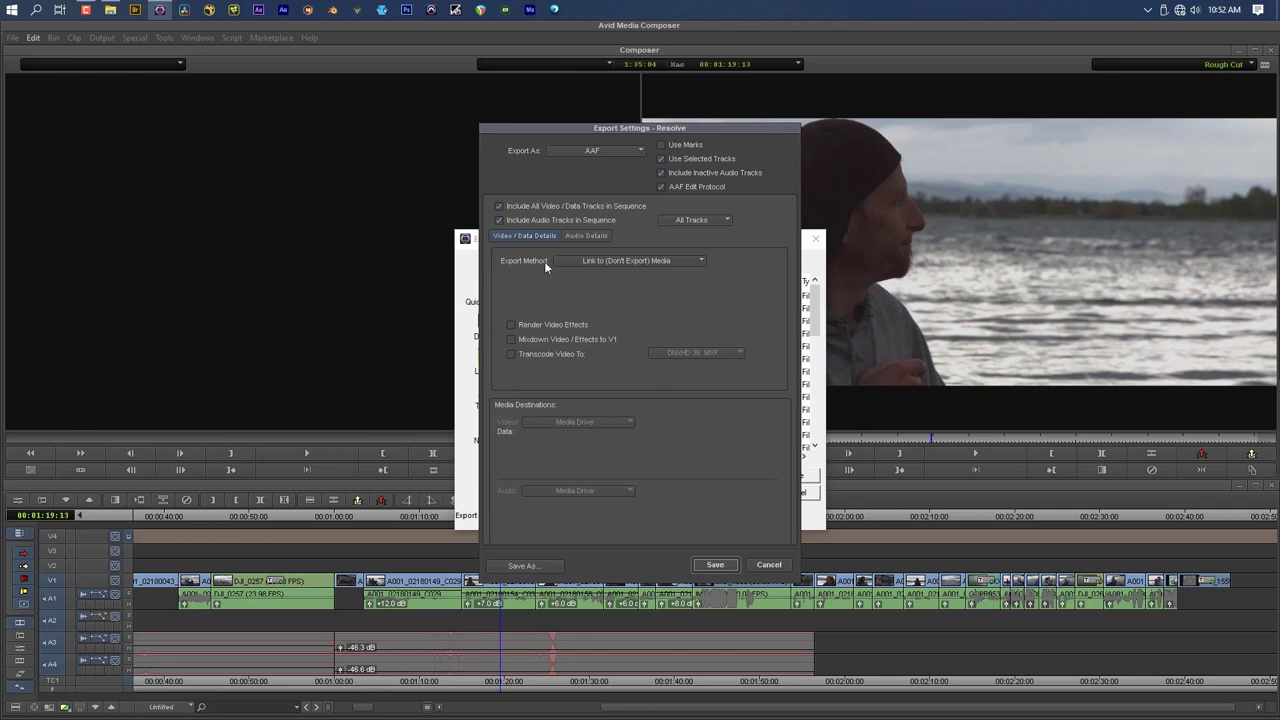
{"action": "left_click", "coordinate": [590, 262]}
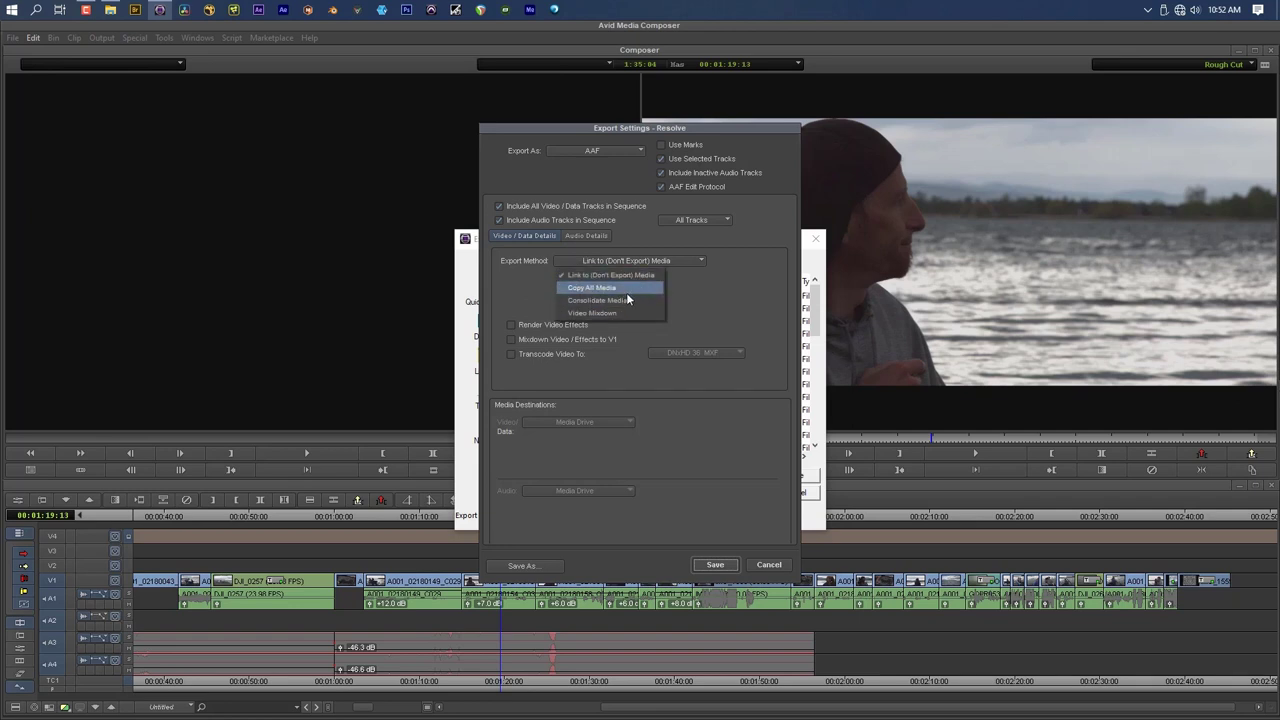
{"action": "left_click", "coordinate": [736, 286]}
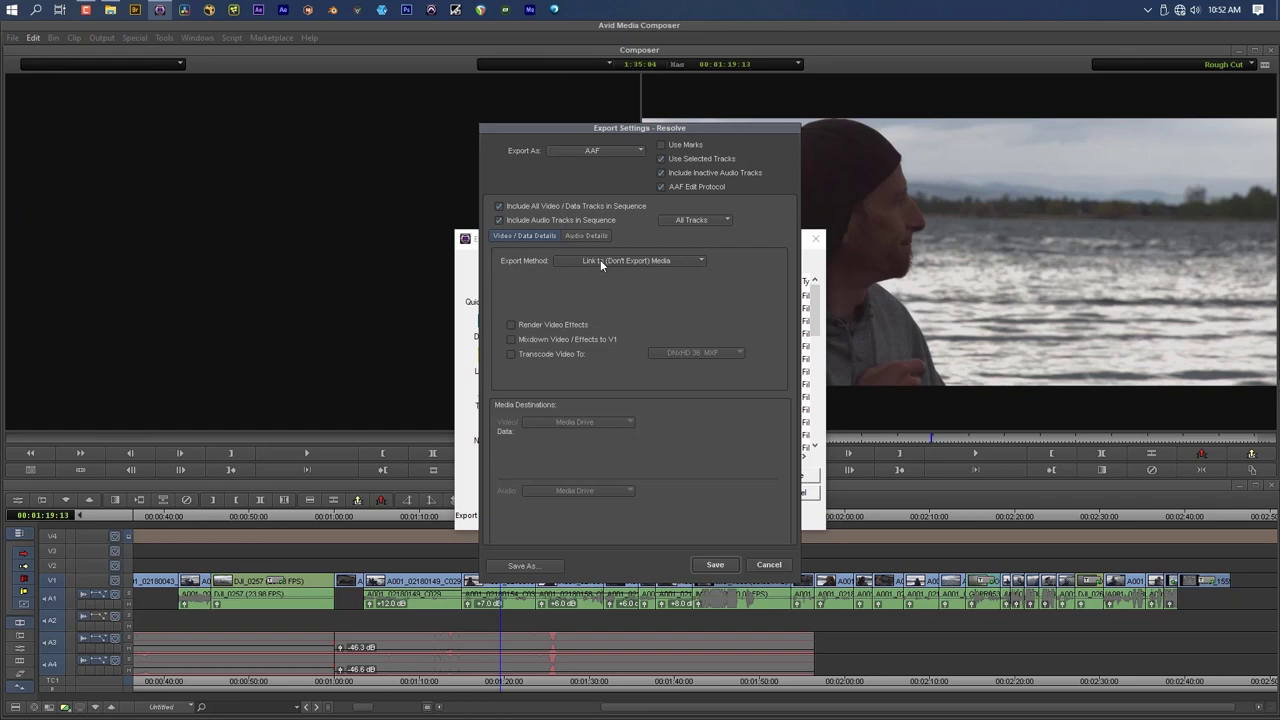
{"action": "left_click", "coordinate": [768, 565]}
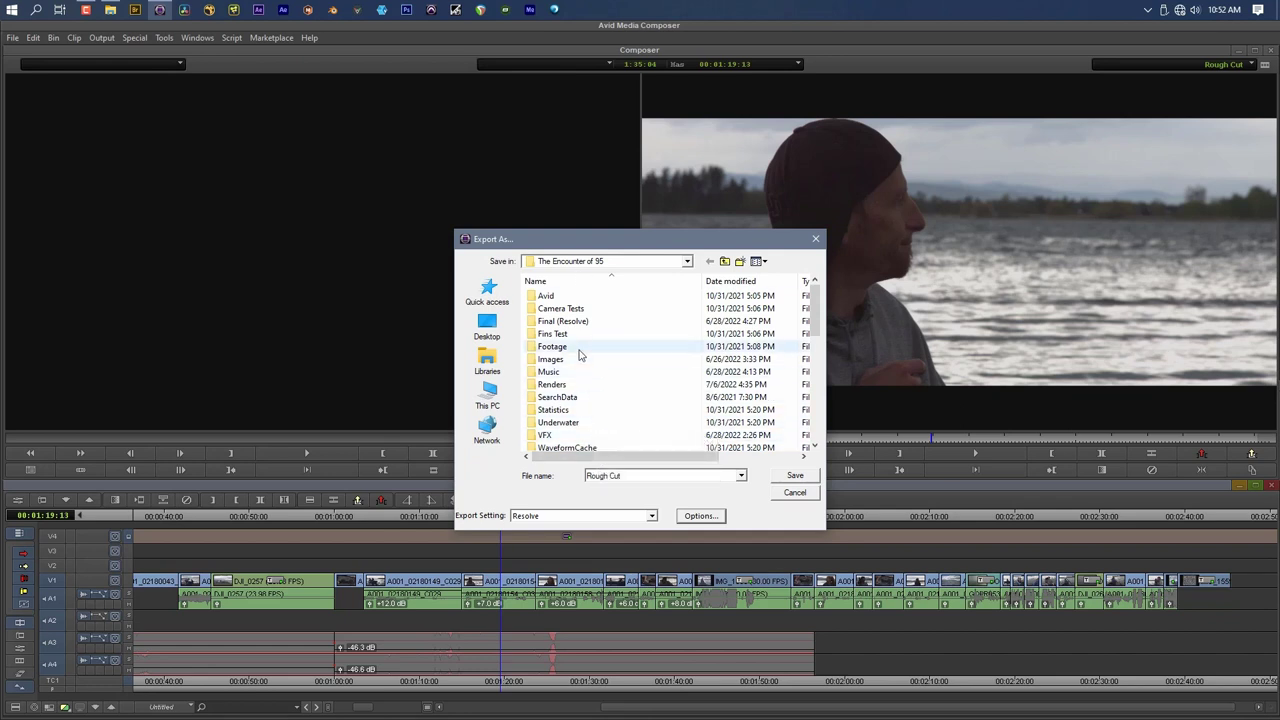
{"action": "scroll", "coordinate": [573, 342], "scroll_direction": "down", "scroll_amount": 3}
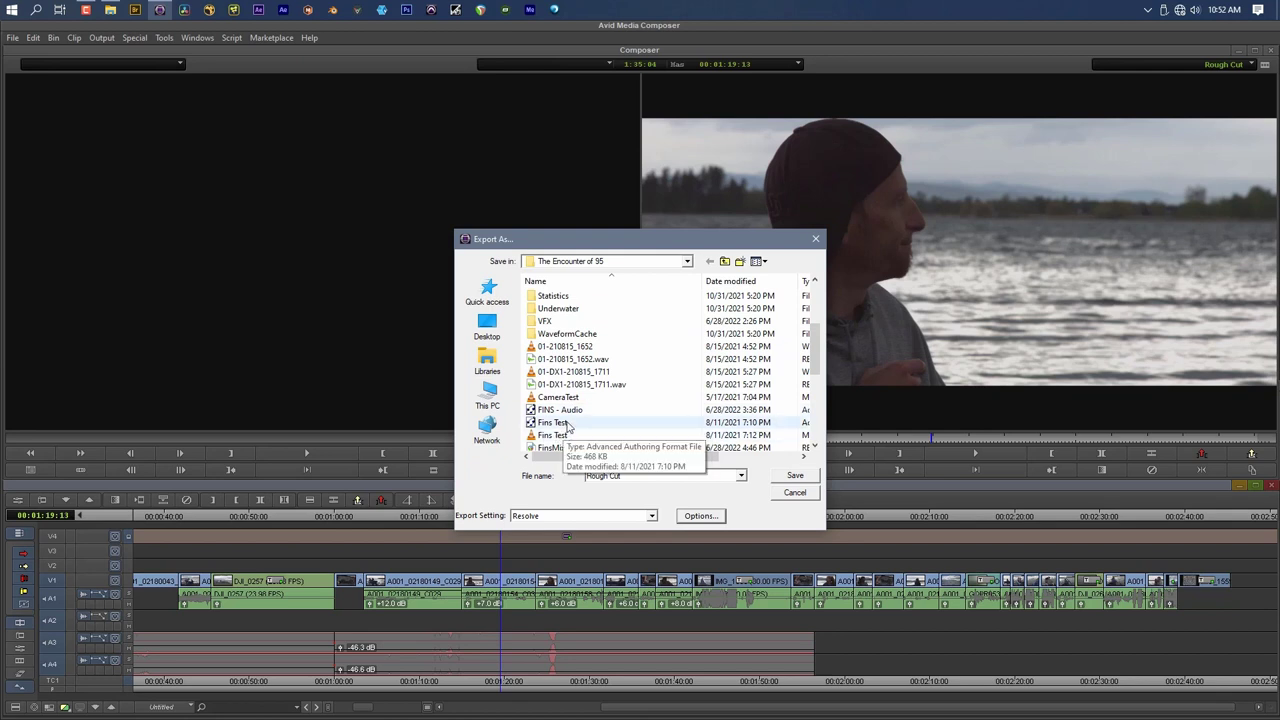
{"action": "scroll", "coordinate": [566, 420], "scroll_direction": "down", "scroll_amount": 4}
{"action": "scroll", "coordinate": [589, 440], "scroll_direction": "down", "scroll_amount": 1}
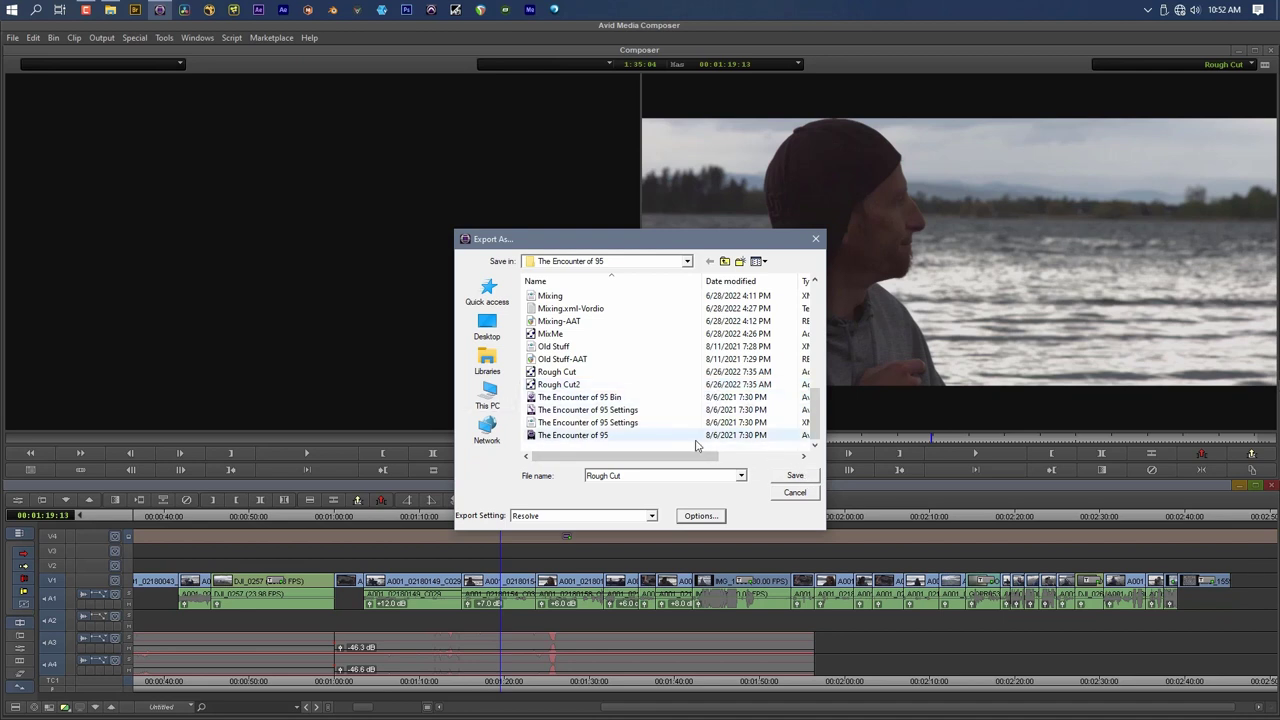
Cancel the export and open the ACES Sample project in DaVinci Resolve's Project Manager
{"action": "left_click", "coordinate": [803, 493]}
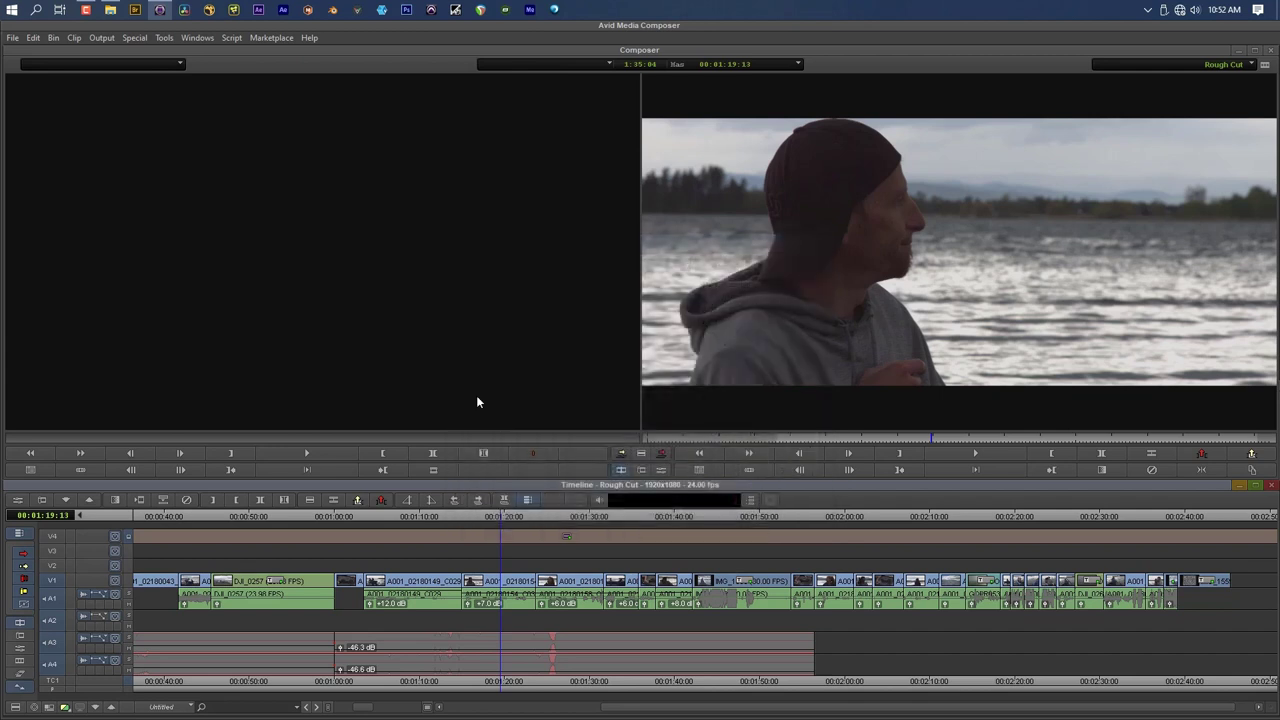
{"action": "left_click_drag", "start_coordinate": [654, 516], "coordinate": [611, 518]}
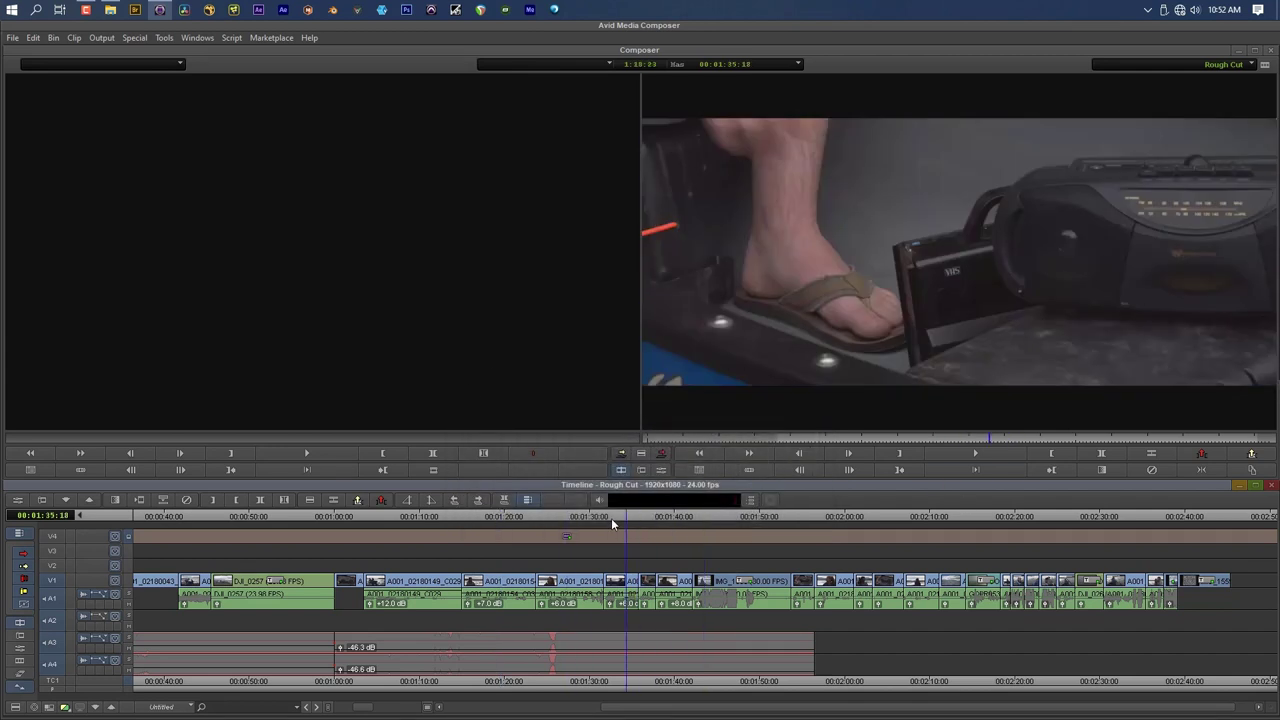
{"action": "left_click", "coordinate": [13, 37]}
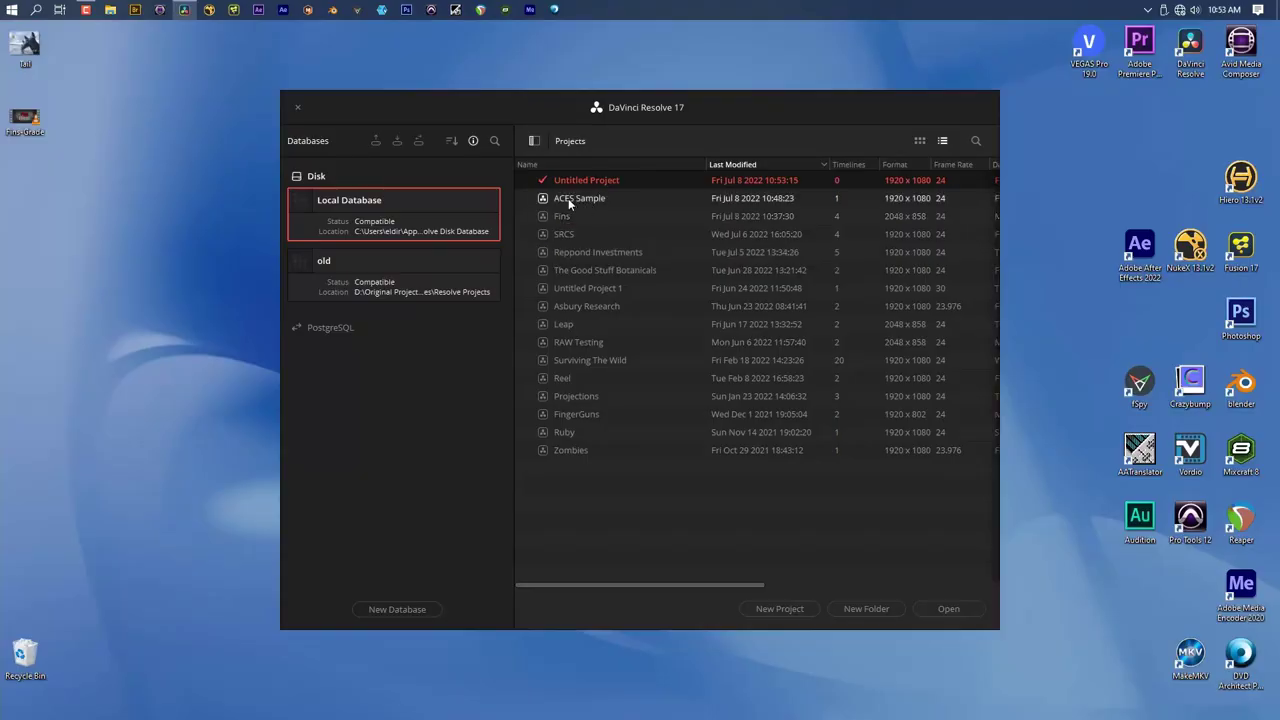
{"action": "double_click", "coordinate": [568, 198]}
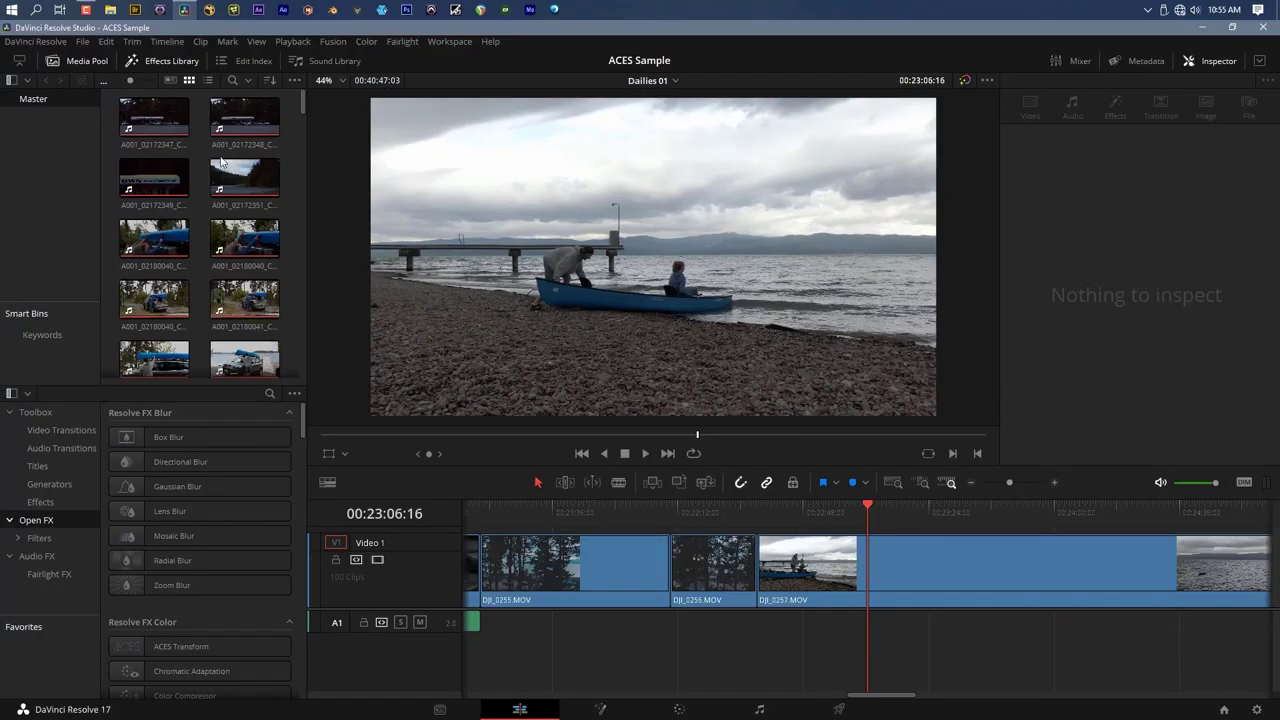
Create a Timelines bin under Master and move the Dailies 01 timeline into it
{"action": "right_click", "coordinate": [51, 131]}
{"action": "left_click", "coordinate": [87, 144]}
{"action": "type", "text": "Timelines"}
{"action": "key", "text": "Return"}
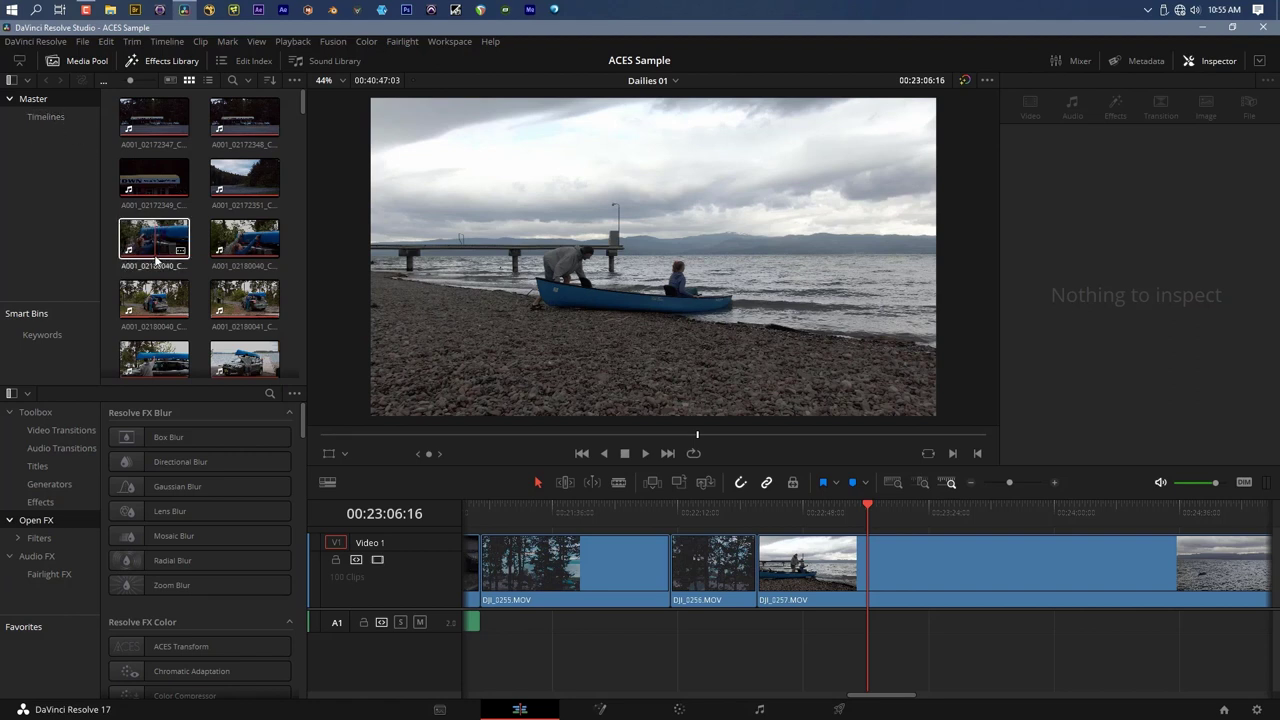
{"action": "scroll", "coordinate": [156, 250], "scroll_direction": "down", "scroll_amount": 5}
{"action": "scroll", "coordinate": [155, 260], "scroll_direction": "down", "scroll_amount": 8}
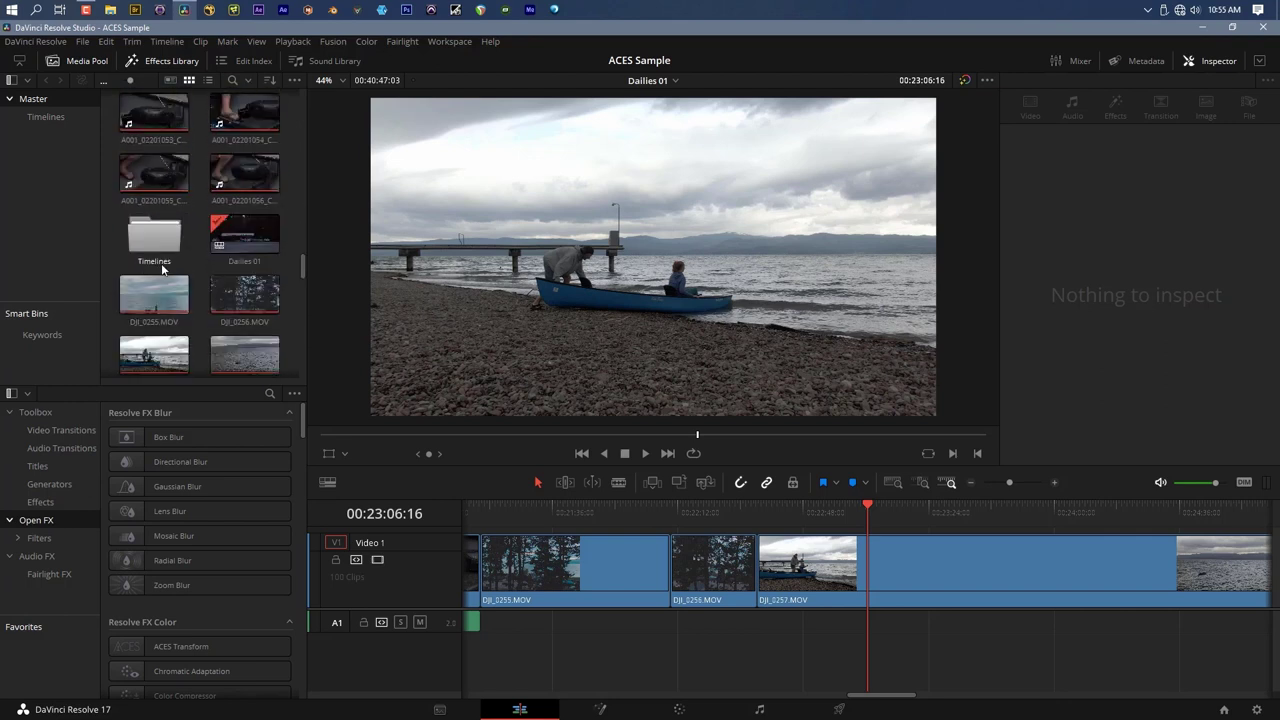
{"action": "left_click_drag", "start_coordinate": [244, 238], "coordinate": [178, 246]}
{"action": "left_click", "coordinate": [45, 116]}
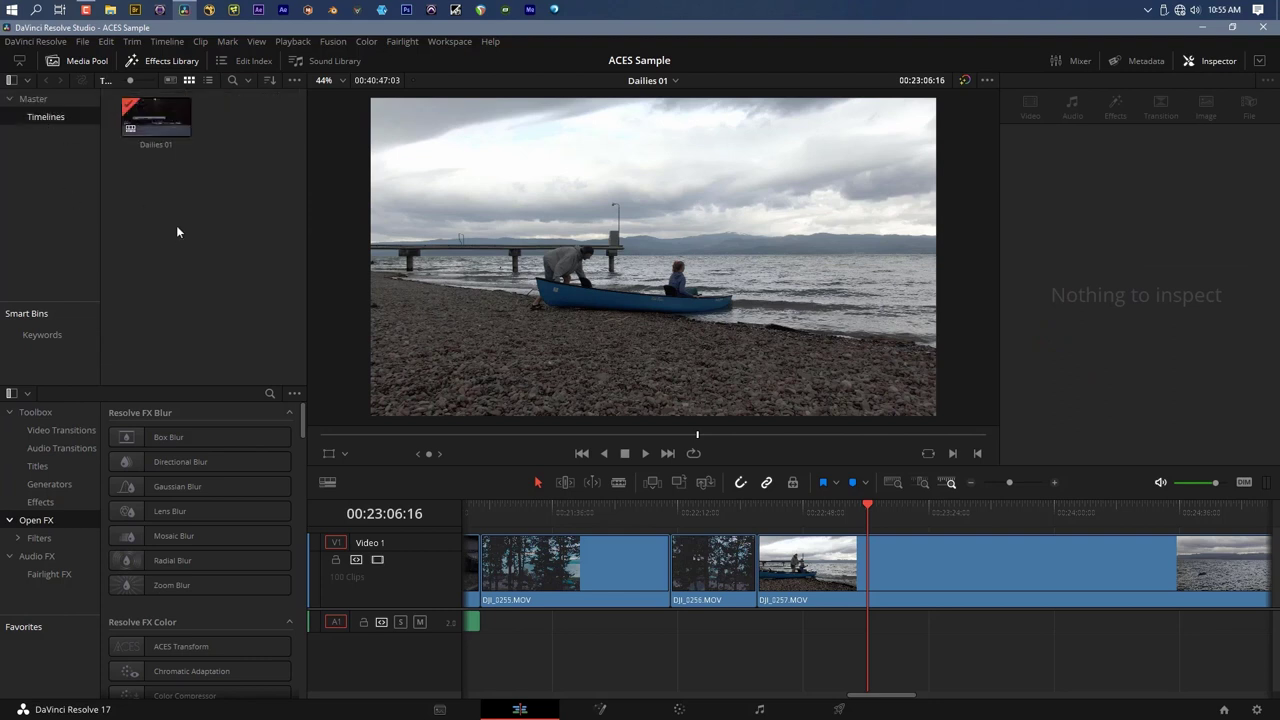
Import Rough Cut2.aaf as a timeline from the File menu
{"action": "left_click", "coordinate": [83, 42]}
{"action": "mouse_move", "coordinate": [139, 177]}
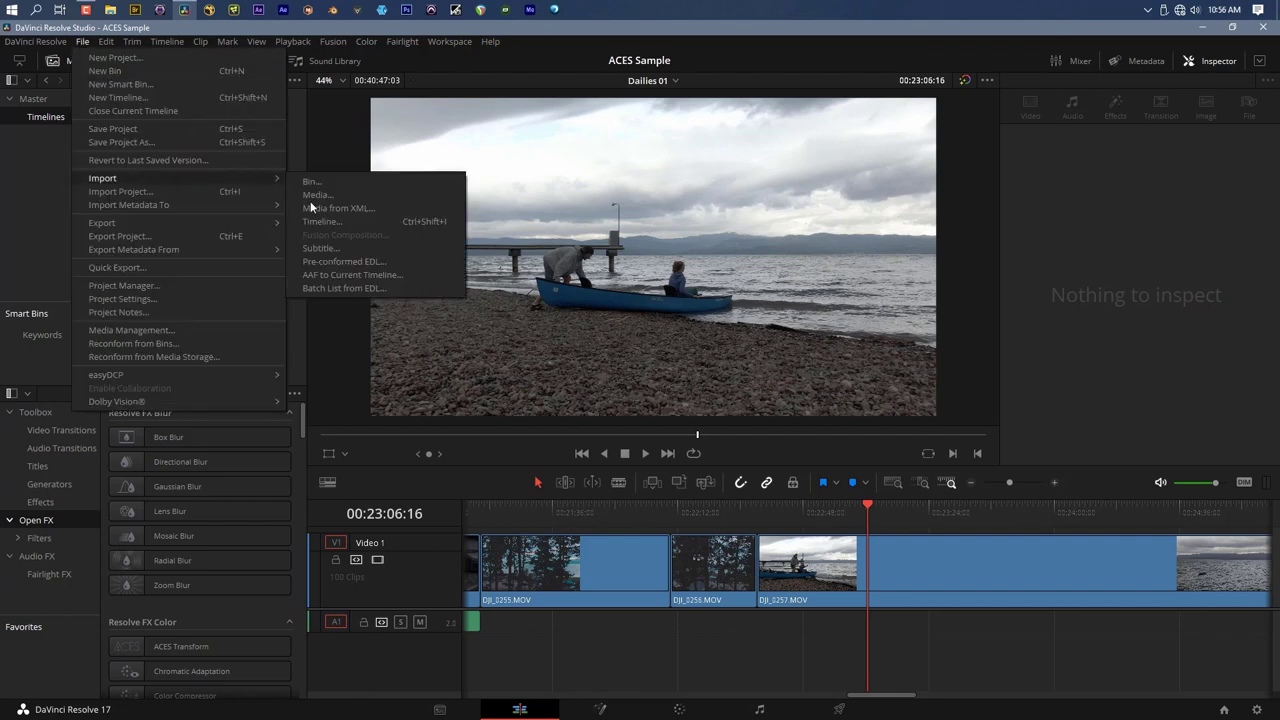
{"action": "left_click", "coordinate": [345, 220]}
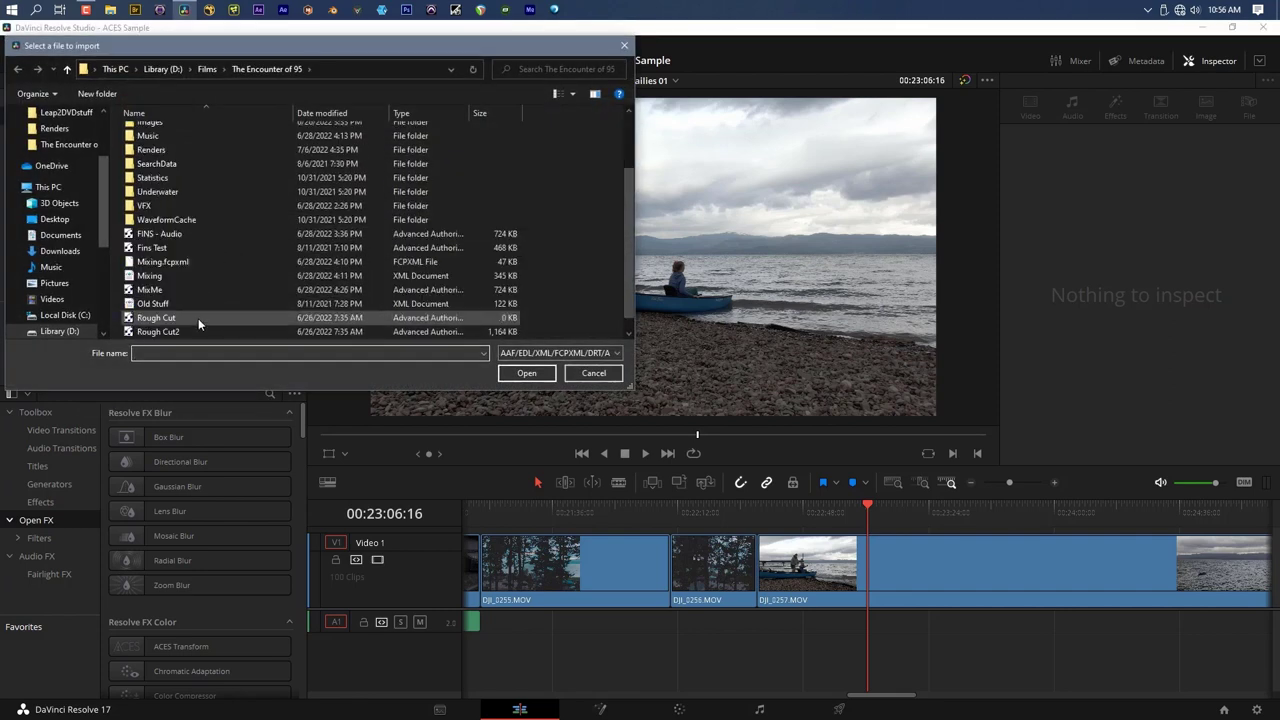
{"action": "left_click", "coordinate": [198, 318]}
{"action": "left_click", "coordinate": [512, 373]}
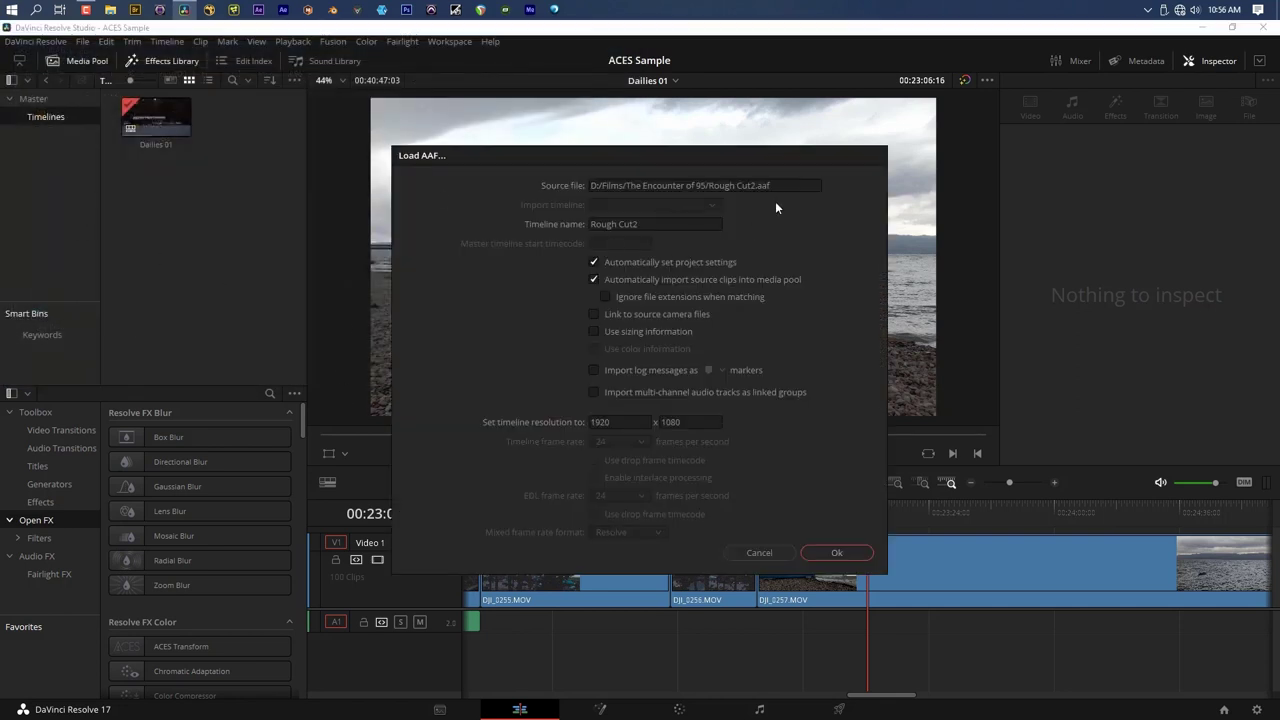
Skip clip auto-import, link to source camera files, name the timeline Avid, and place it in Timelines
{"action": "left_click", "coordinate": [593, 280]}
{"action": "left_click", "coordinate": [647, 224]}
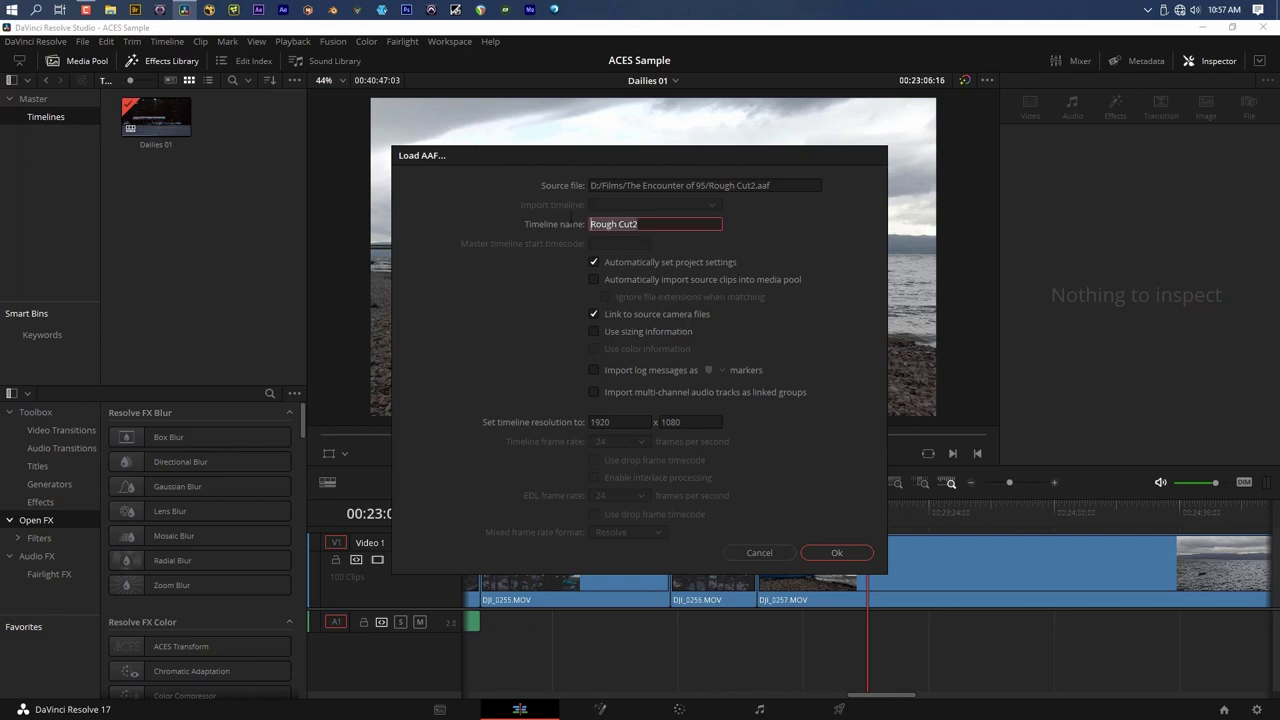
{"action": "type", "text": "Avid"}
{"action": "left_click", "coordinate": [851, 552]}
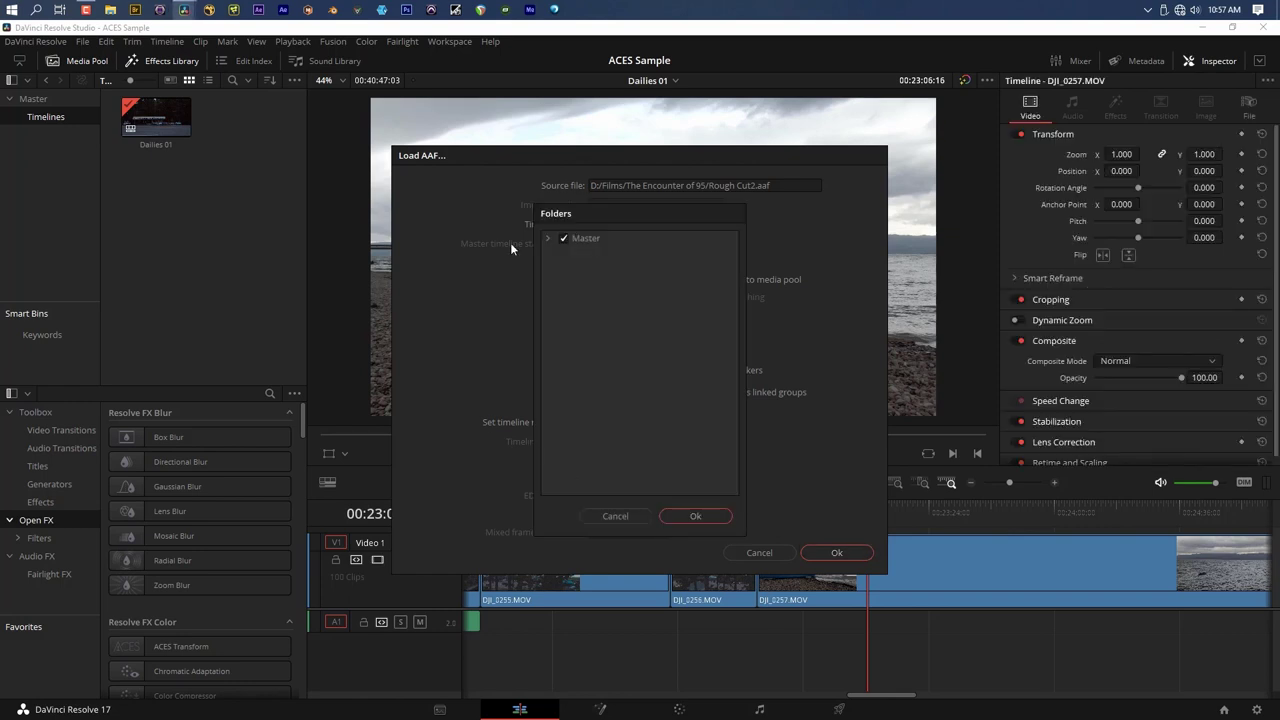
{"action": "left_click", "coordinate": [545, 238]}
{"action": "left_click", "coordinate": [604, 254]}
{"action": "left_click", "coordinate": [689, 514]}
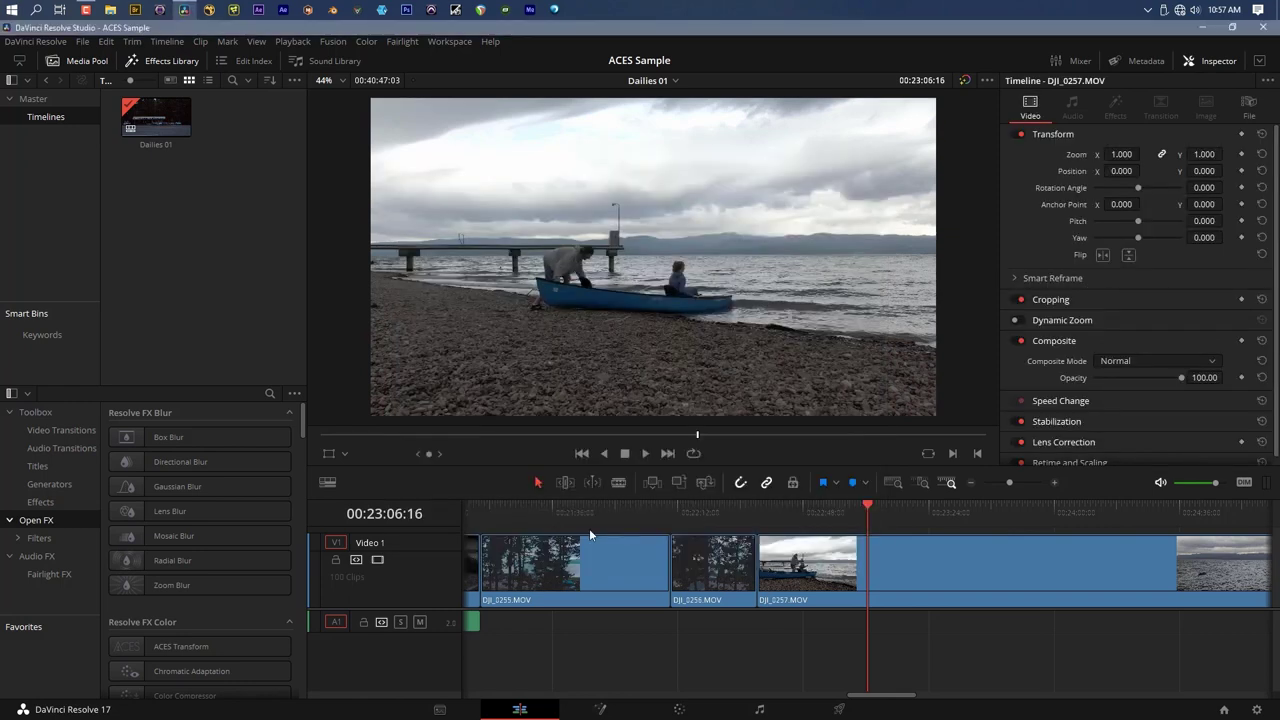
Review the imported Avid timeline and find clip A001_02180154_C034's source in the media pool
{"action": "left_click", "coordinate": [822, 478]}
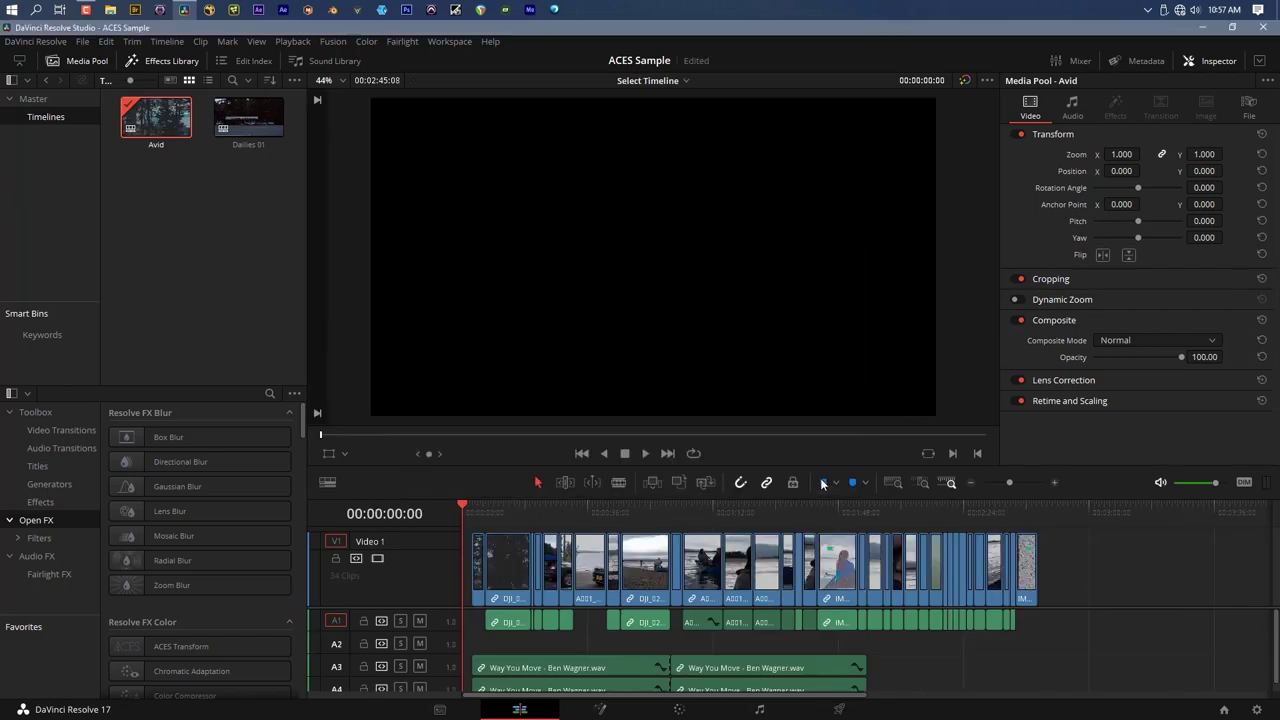
{"action": "left_click_drag", "start_coordinate": [543, 510], "coordinate": [729, 506]}
{"action": "left_click", "coordinate": [735, 614]}
{"action": "left_click", "coordinate": [741, 578]}
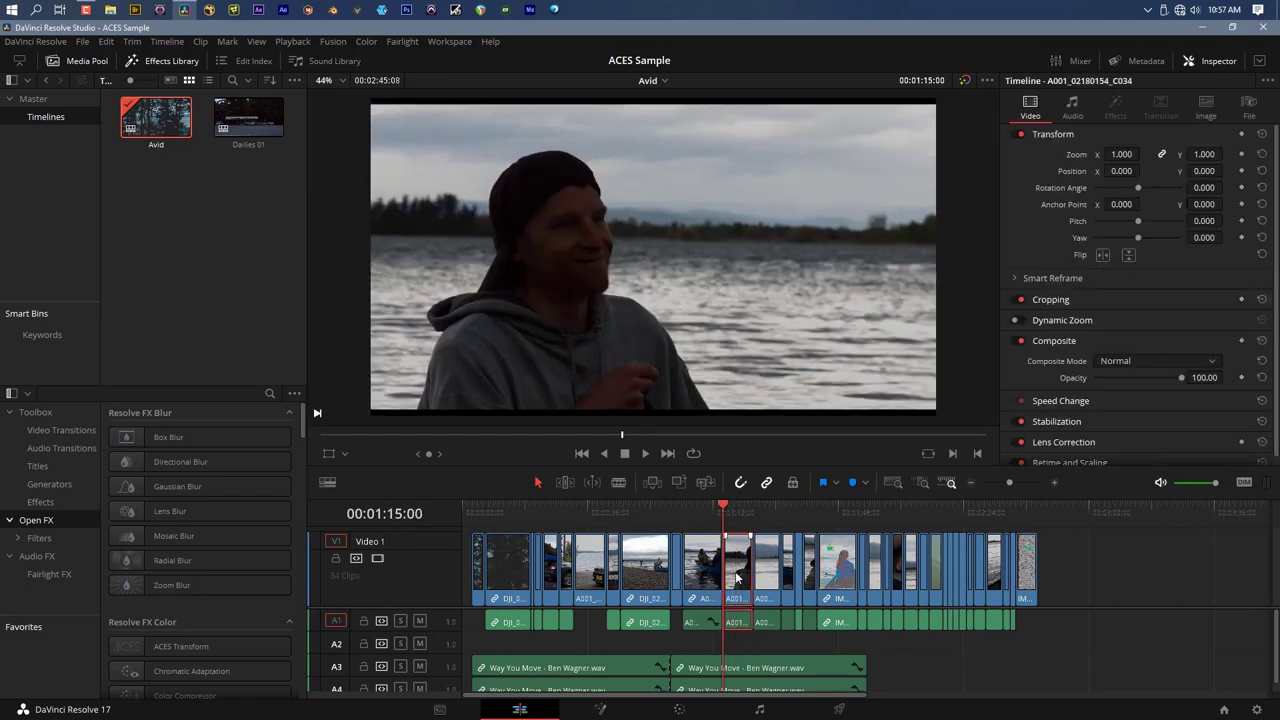
{"action": "right_click", "coordinate": [737, 578]}
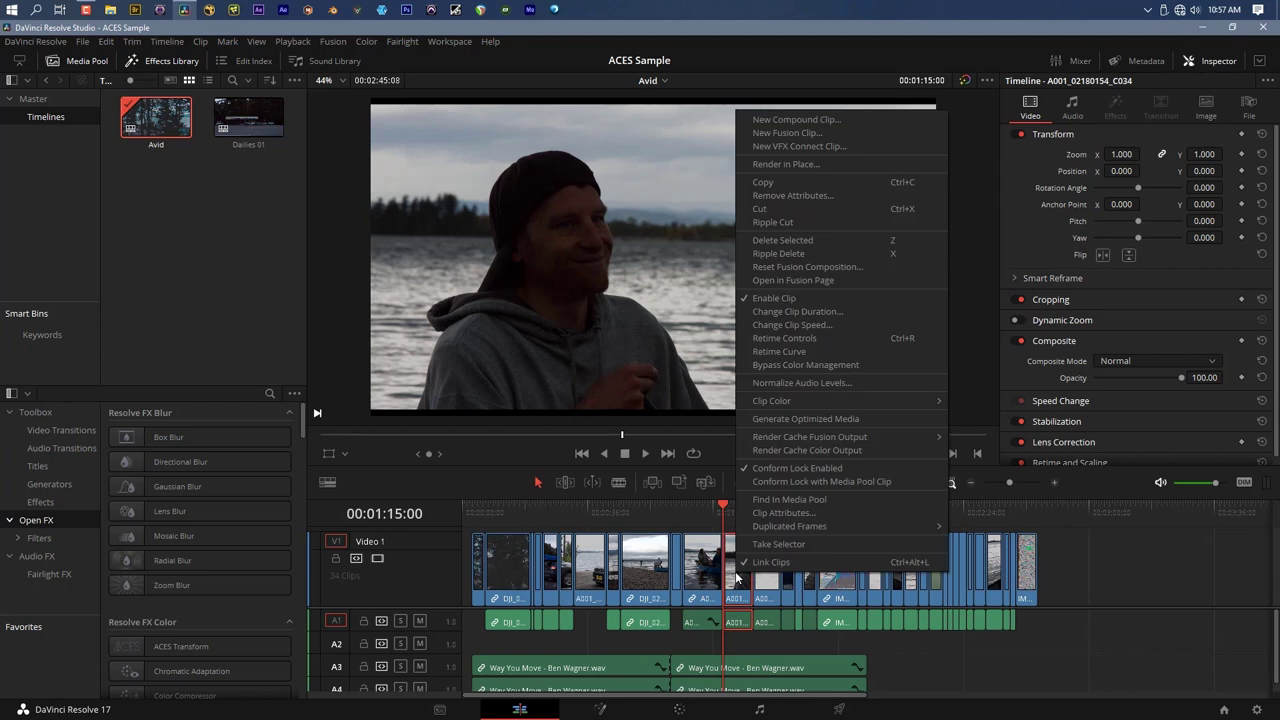
{"action": "left_click", "coordinate": [778, 500]}
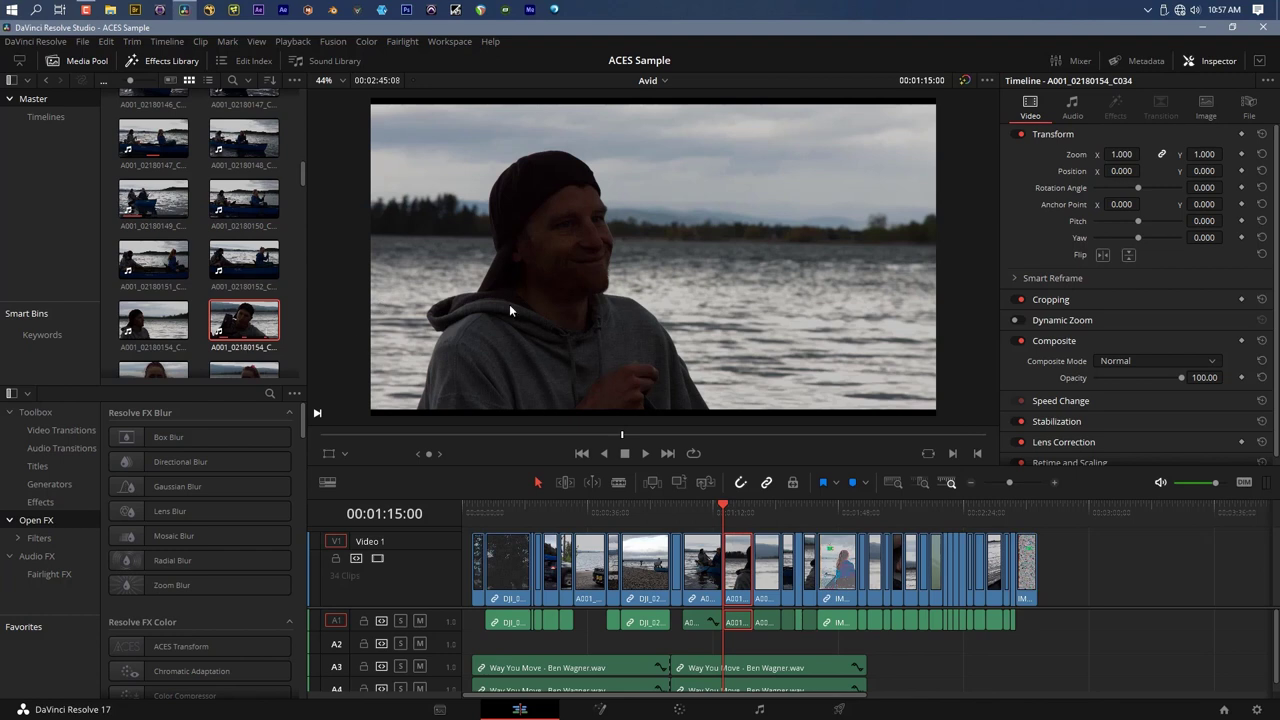
{"action": "left_click_drag", "start_coordinate": [574, 510], "coordinate": [613, 511]}
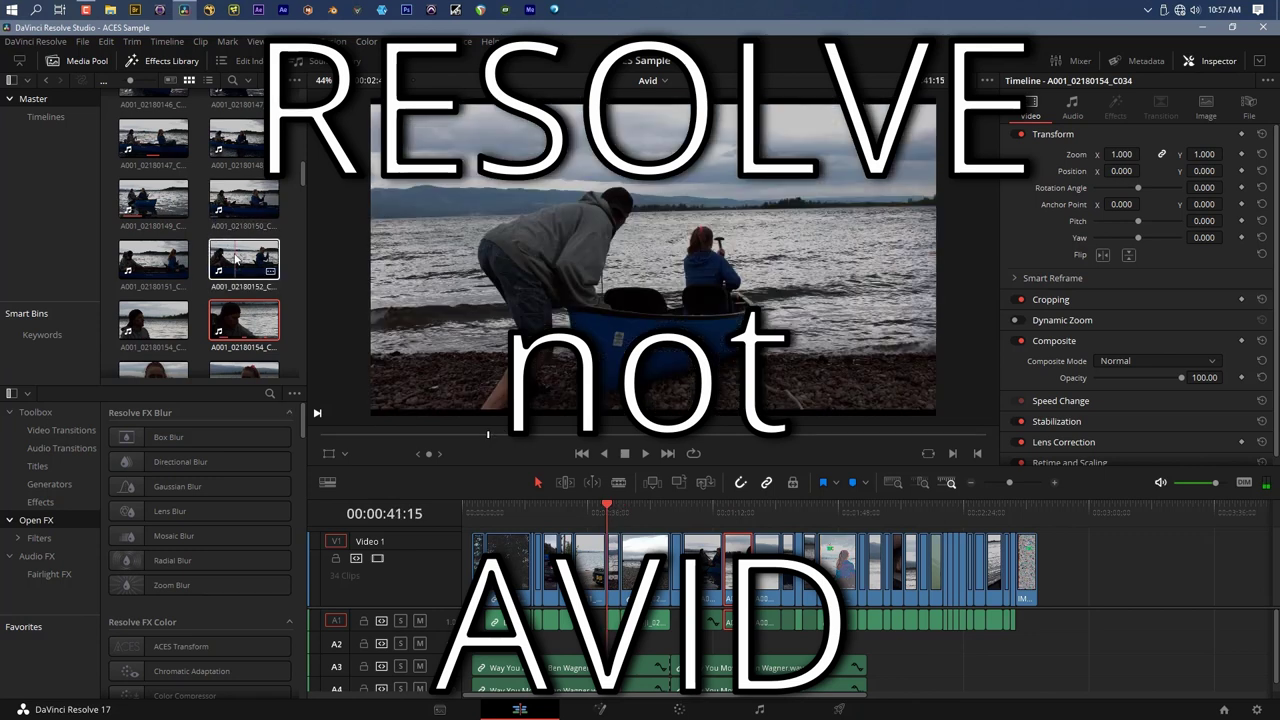
Select clips IMG_1550 through IMG_1559 and jump to the VHS-style shot in the cut
{"action": "scroll", "coordinate": [236, 262], "scroll_direction": "down", "scroll_amount": 5}
{"action": "scroll", "coordinate": [236, 262], "scroll_direction": "down", "scroll_amount": 8}
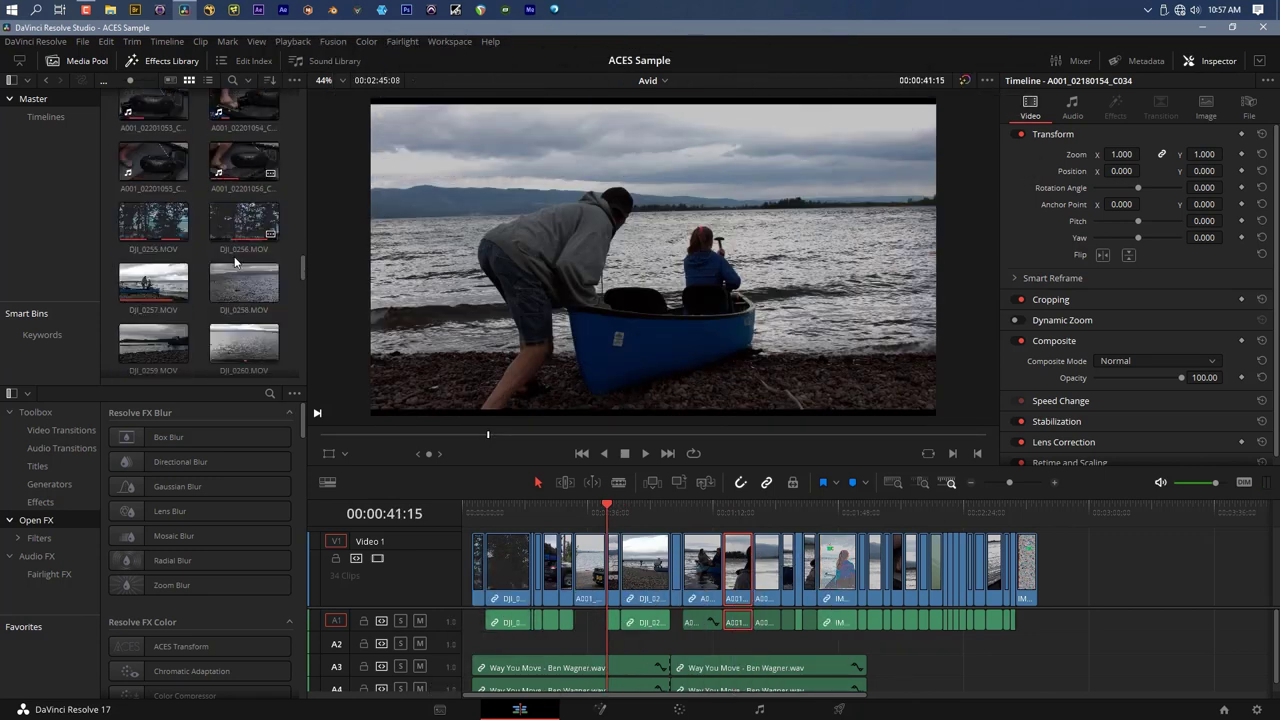
{"action": "scroll", "coordinate": [236, 262], "scroll_direction": "up", "scroll_amount": 2}
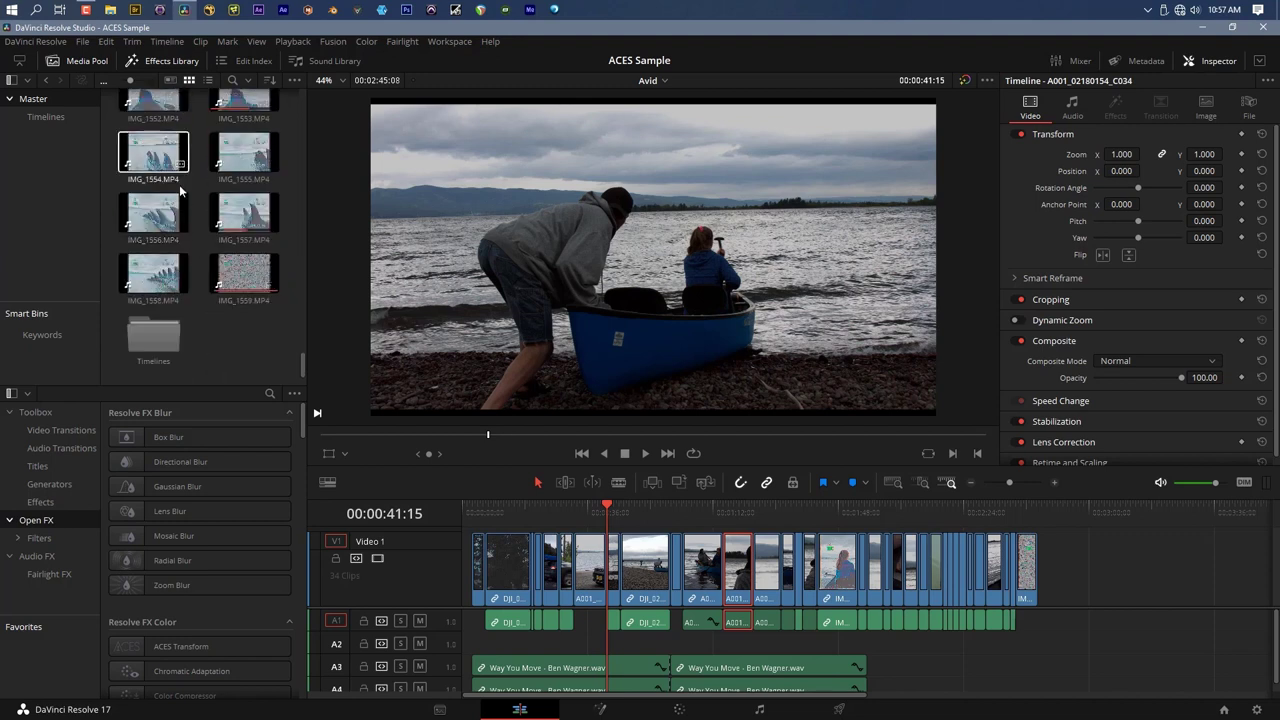
{"action": "scroll", "coordinate": [181, 195], "scroll_direction": "down", "scroll_amount": 5}
{"action": "scroll", "coordinate": [181, 195], "scroll_direction": "up", "scroll_amount": 1}
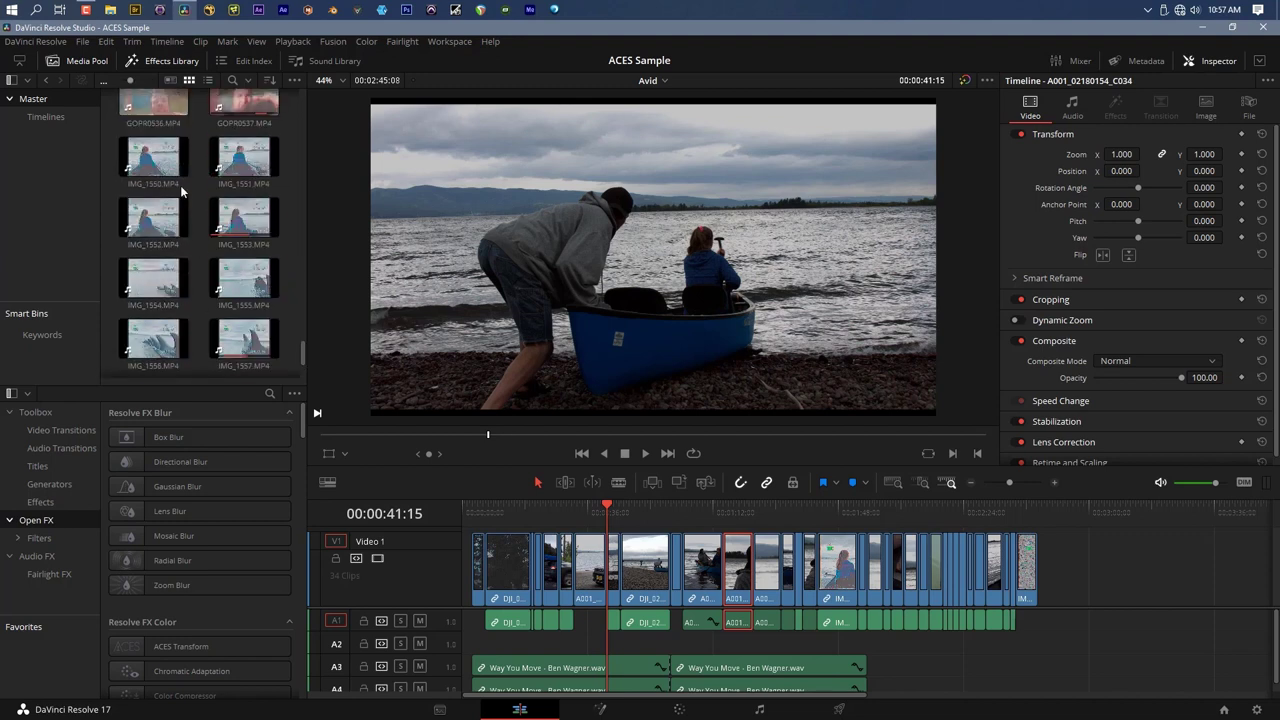
{"action": "left_click", "coordinate": [181, 191]}
{"action": "scroll", "coordinate": [206, 270], "scroll_direction": "down", "scroll_amount": 1}
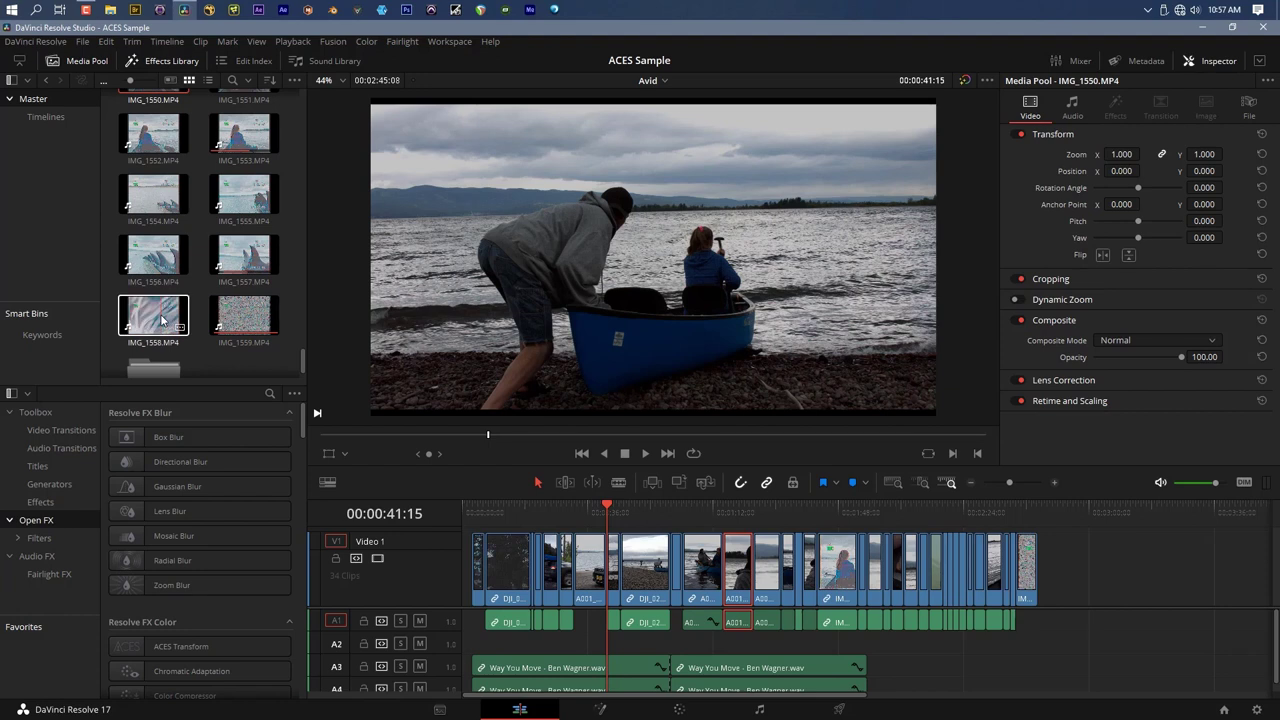
{"action": "left_click", "coordinate": [230, 328], "text": "shift"}
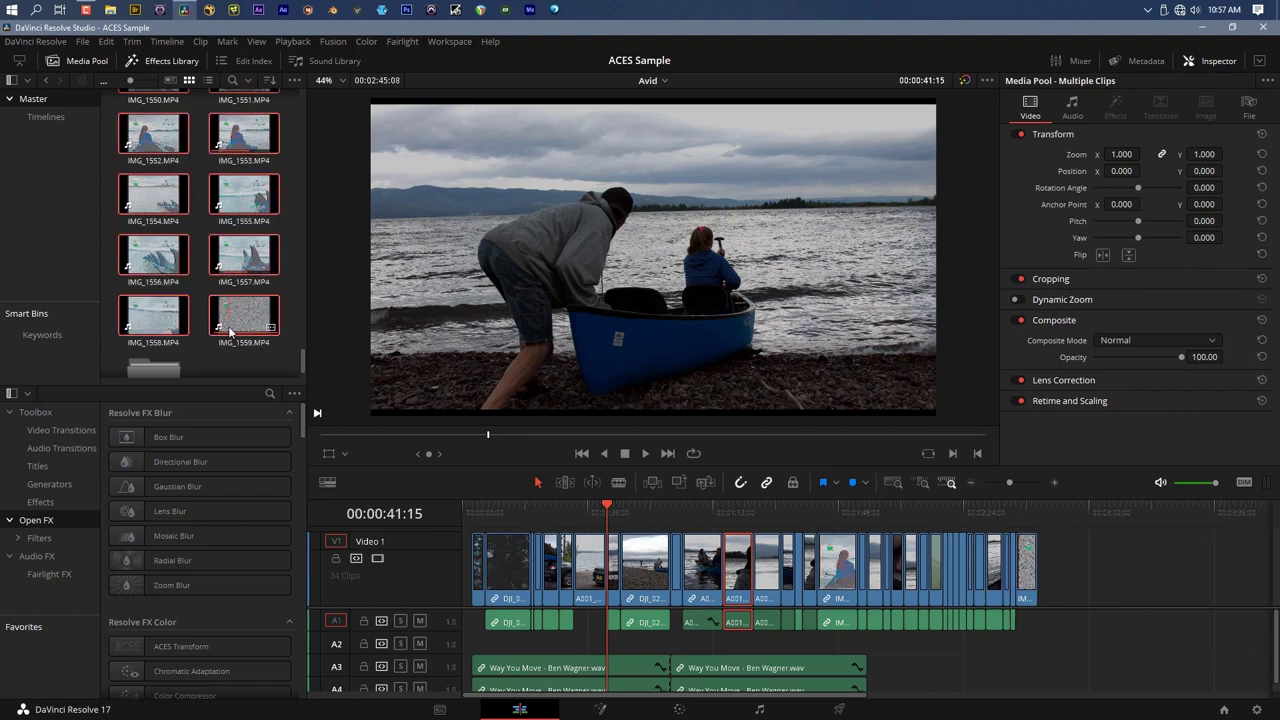
{"action": "left_click", "coordinate": [838, 515]}
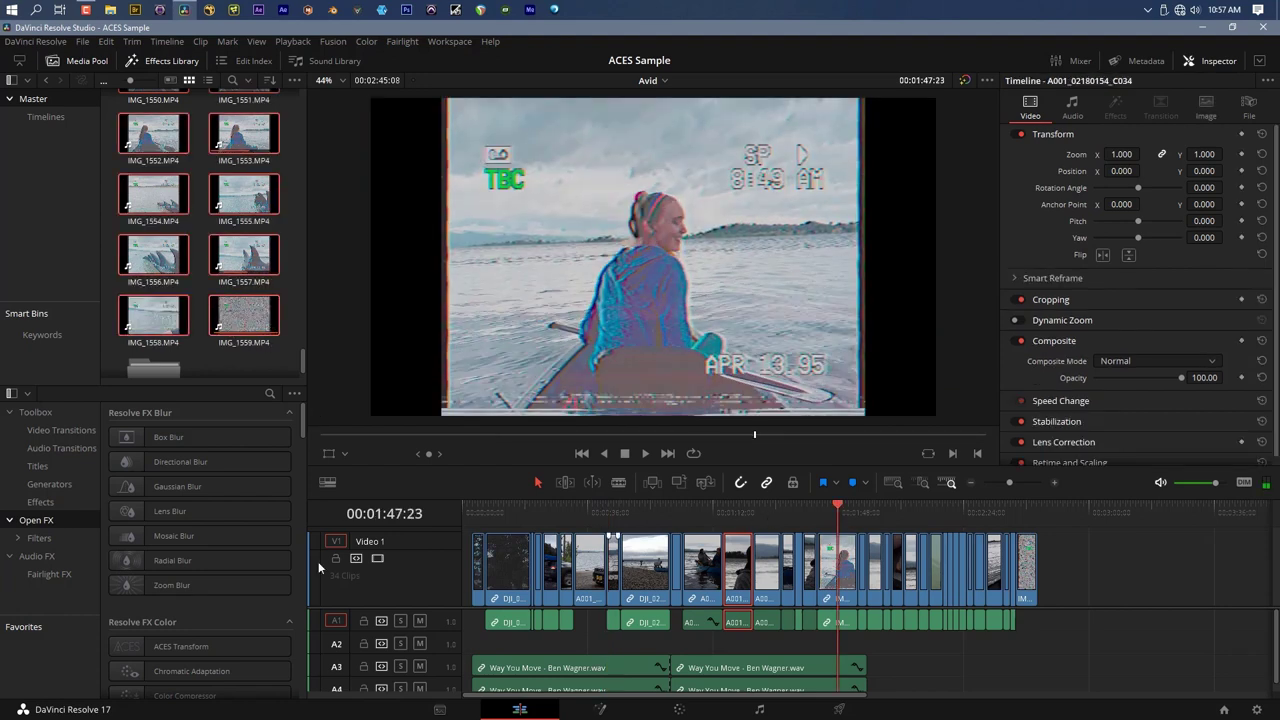
Set the ACES input transform of the selected IMG_1550–IMG_1559 clips to Rec.709
{"action": "right_click", "coordinate": [213, 330]}
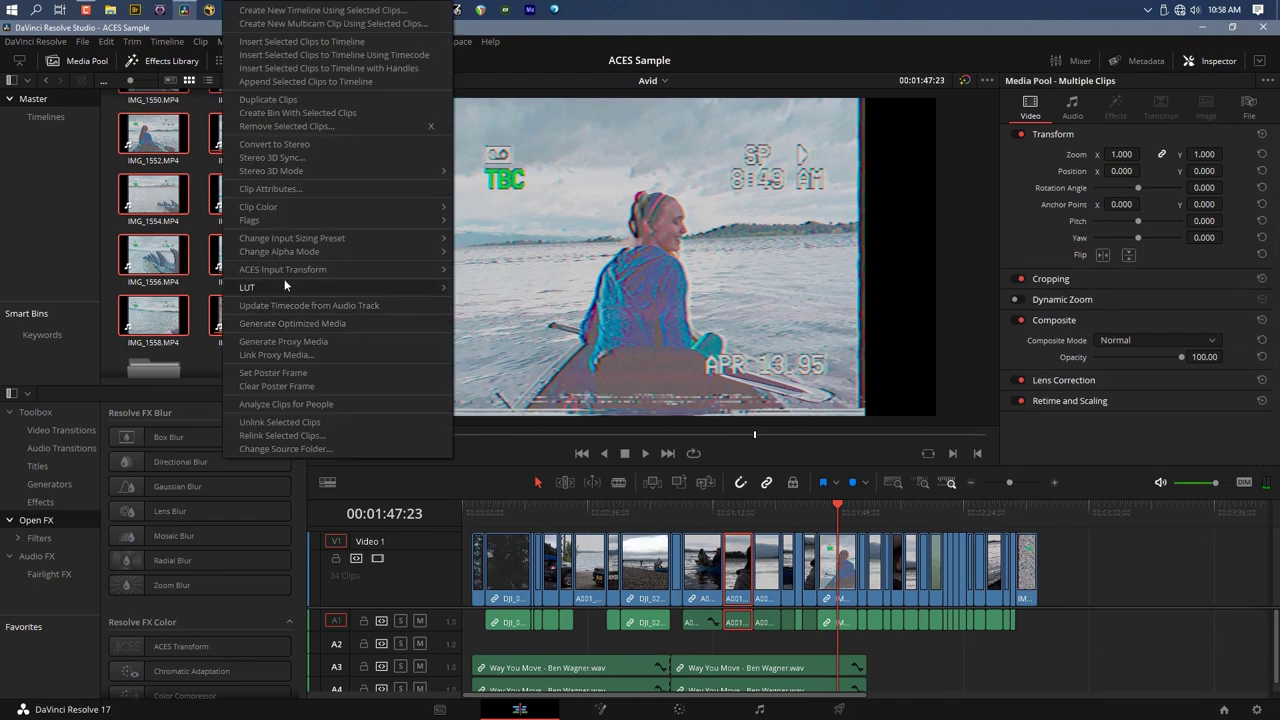
{"action": "mouse_move", "coordinate": [284, 270]}
{"action": "scroll", "coordinate": [550, 427], "scroll_direction": "down", "scroll_amount": 10}
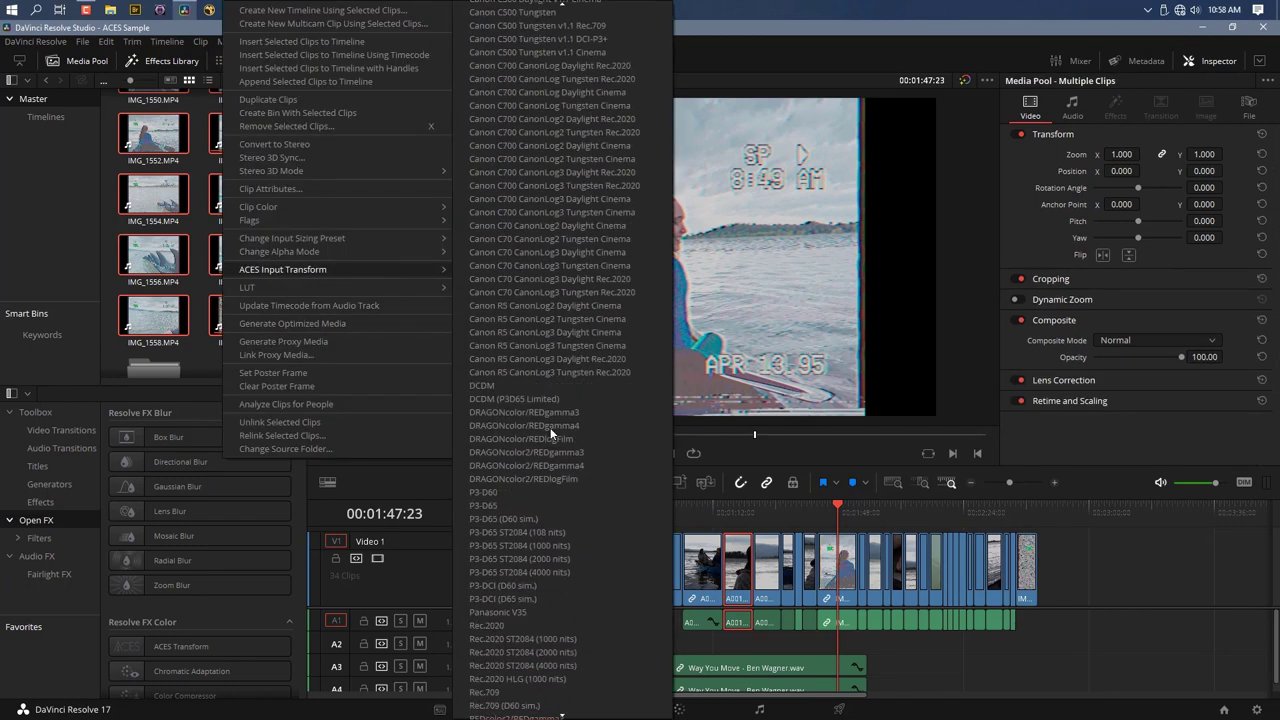
{"action": "scroll", "coordinate": [550, 427], "scroll_direction": "down", "scroll_amount": 6}
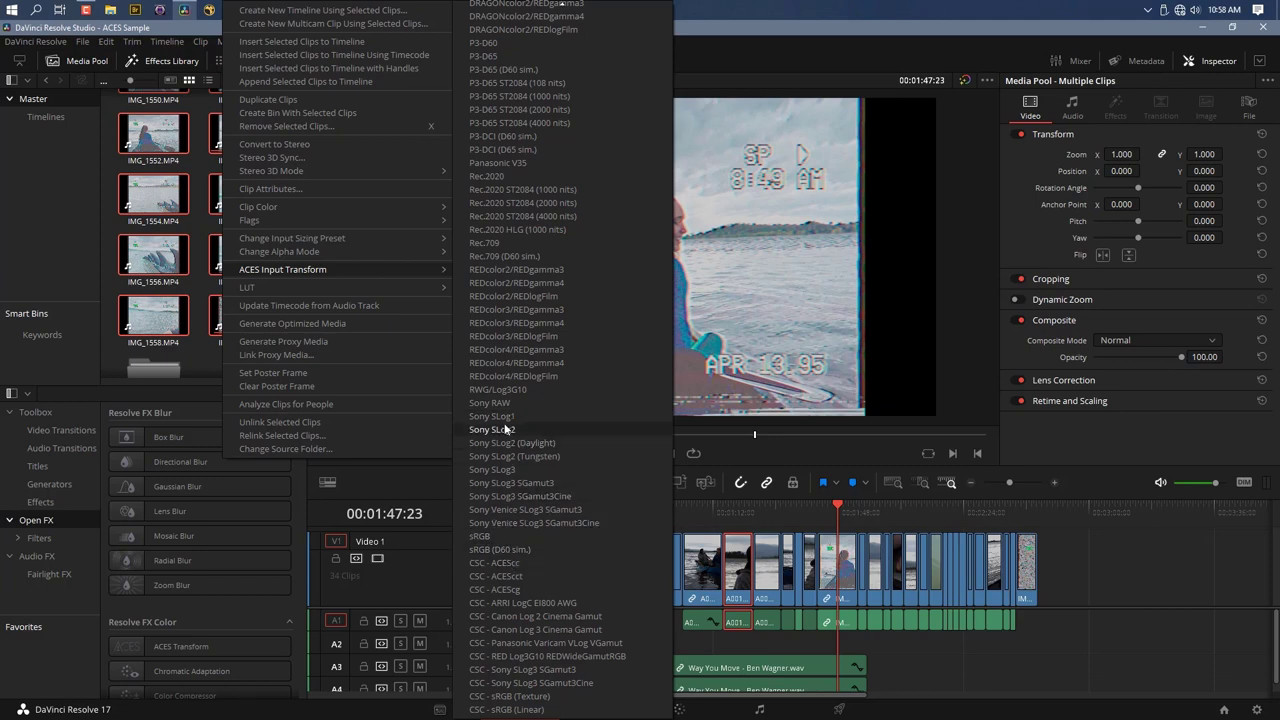
{"action": "left_click", "coordinate": [487, 246]}
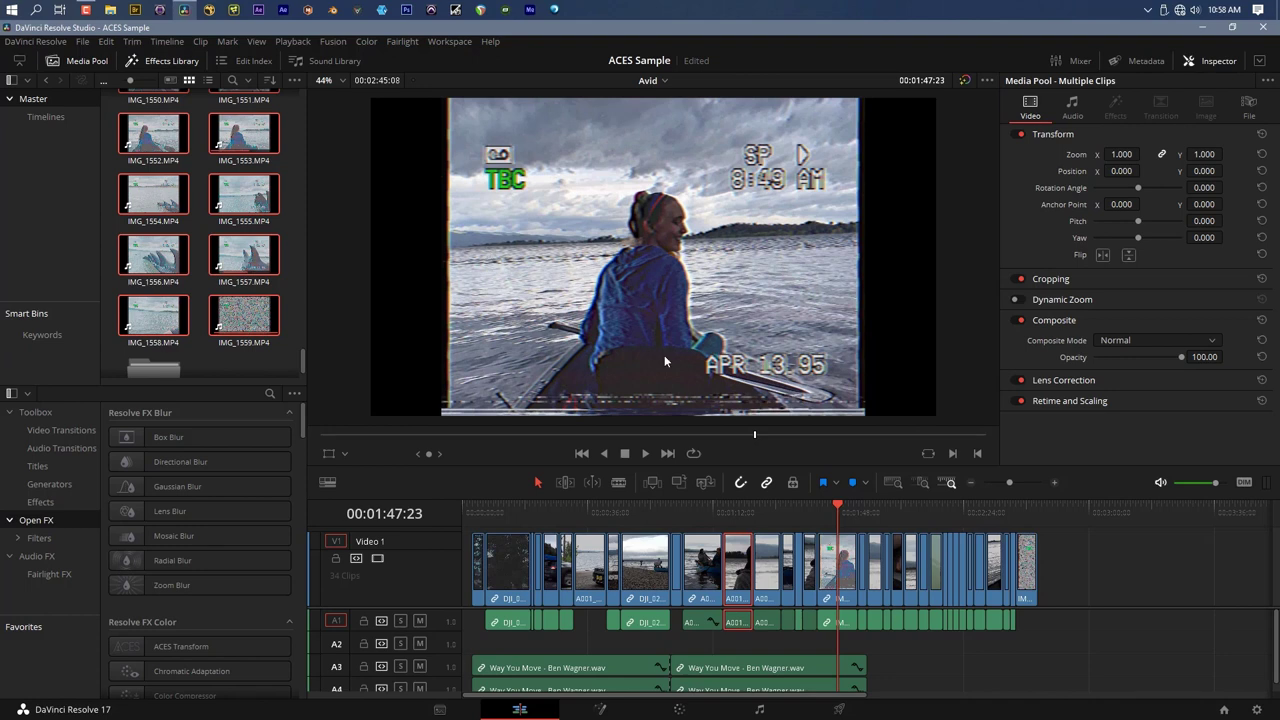
{"action": "left_click_drag", "start_coordinate": [989, 516], "coordinate": [788, 509]}
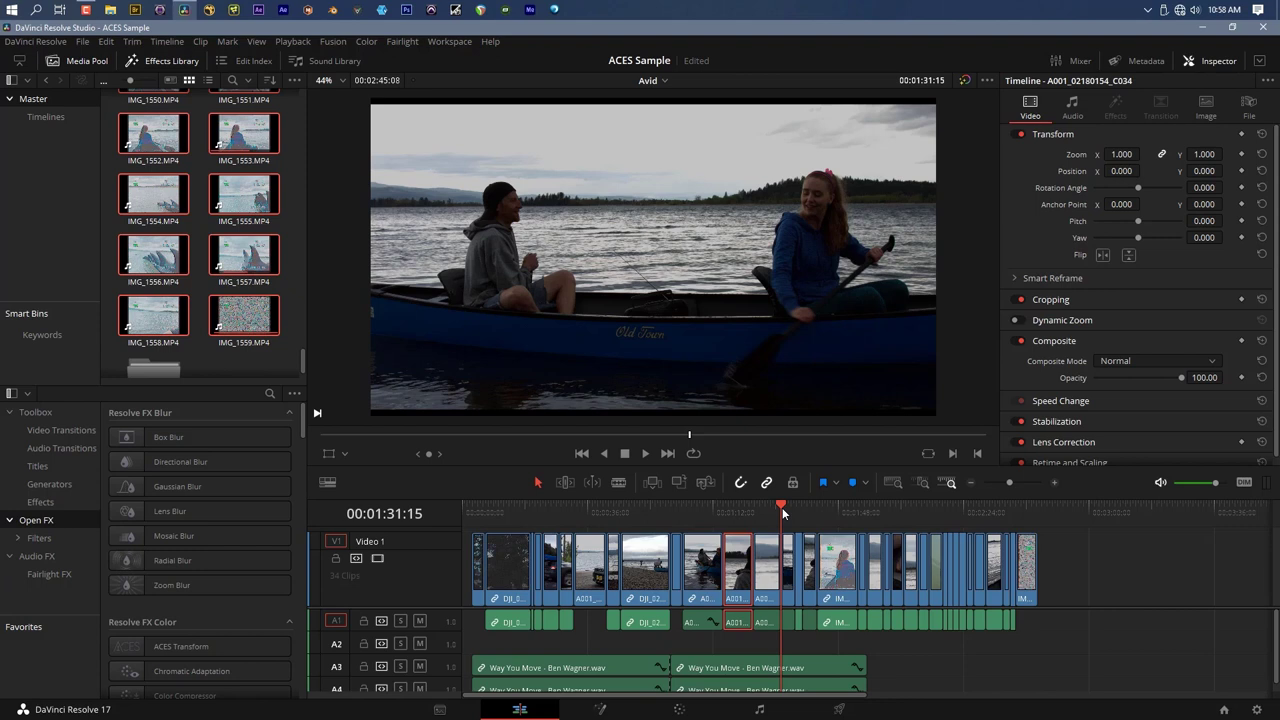
Scrub past the boat and road shots to land on the car-and-kayak shot at 00:00:37:07
{"action": "left_click_drag", "start_coordinate": [657, 517], "coordinate": [643, 517]}
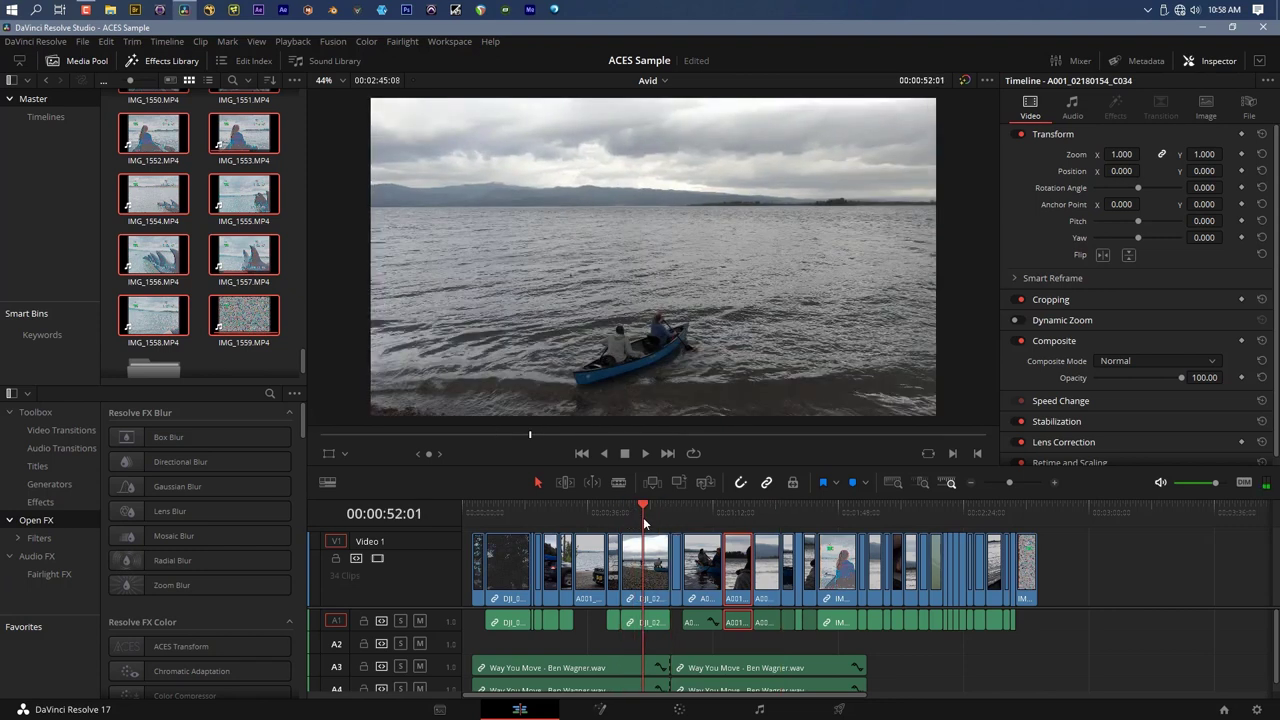
{"action": "left_click_drag", "start_coordinate": [600, 526], "coordinate": [563, 524]}
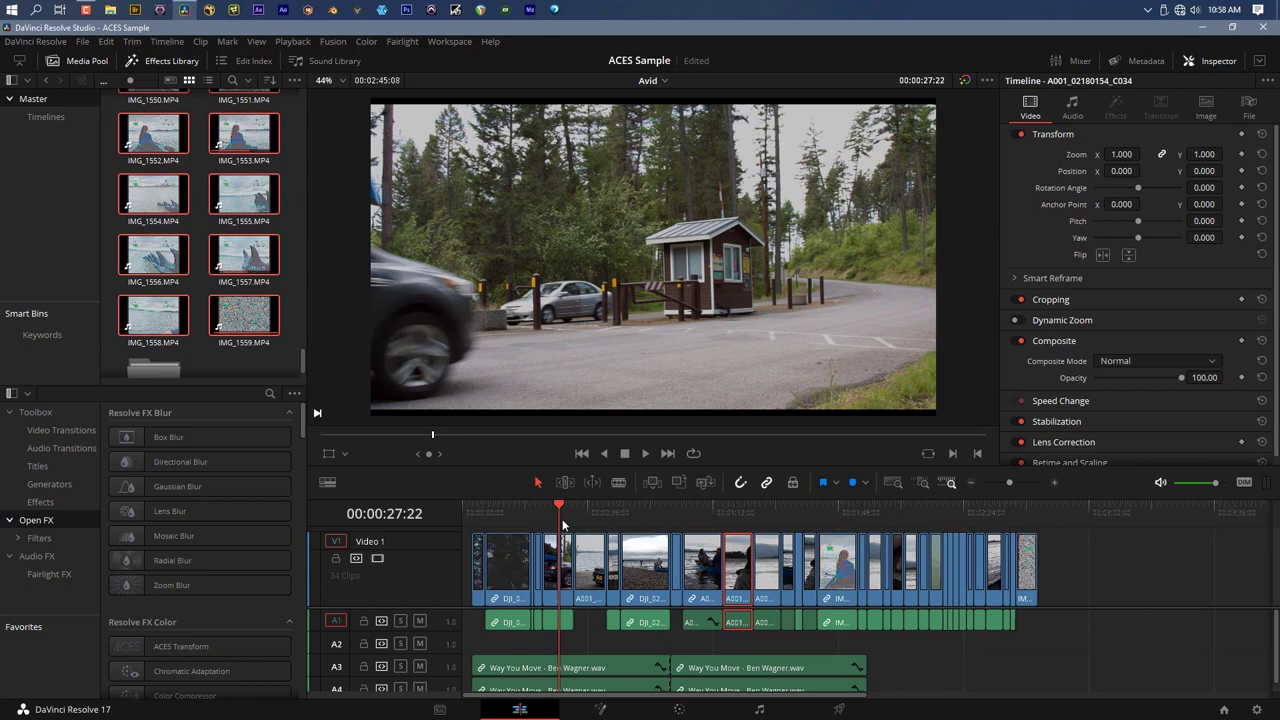
{"action": "left_click", "coordinate": [638, 509]}
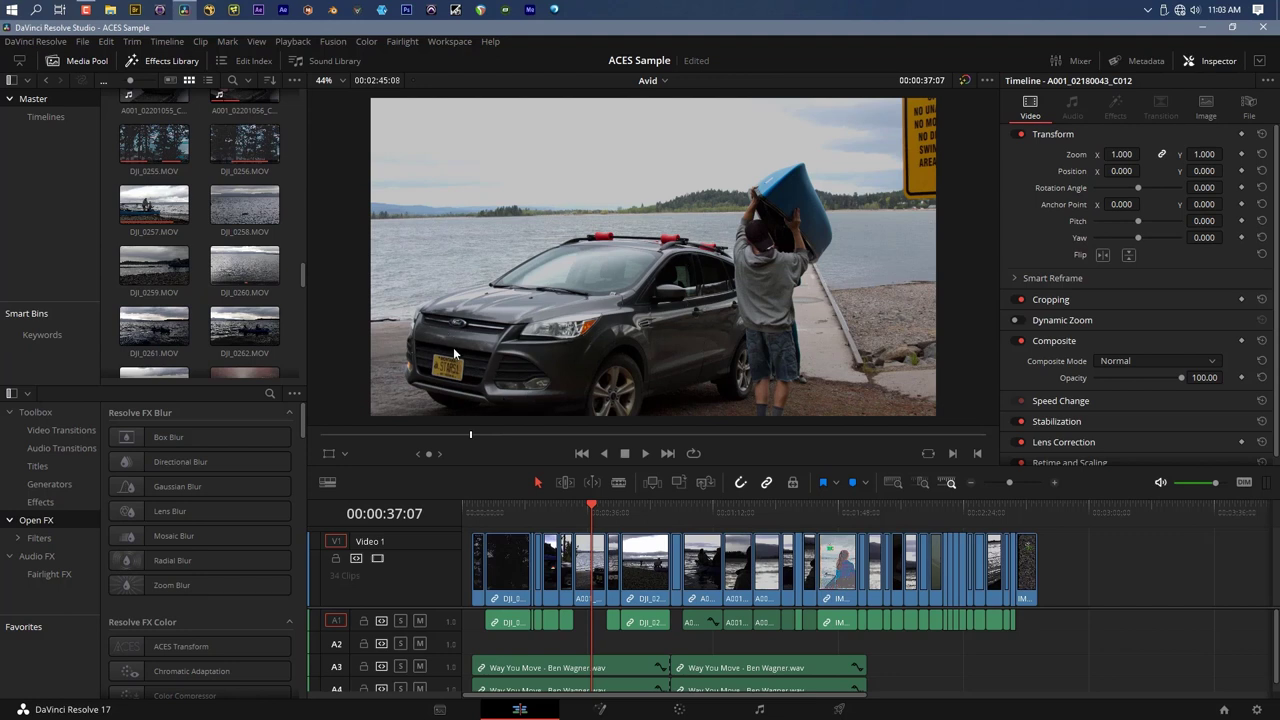
{"action": "scroll", "coordinate": [460, 372], "scroll_direction": "up", "scroll_amount": 5}
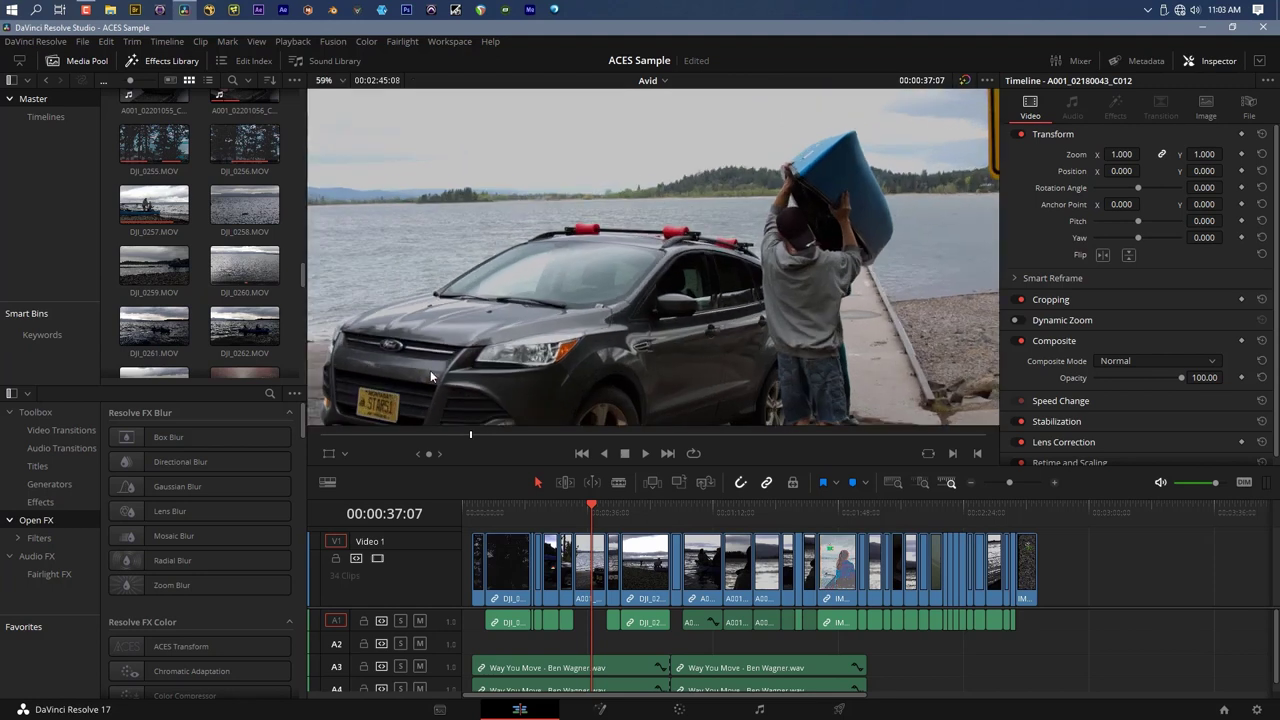
{"action": "scroll", "coordinate": [331, 312], "scroll_direction": "up", "scroll_amount": 2}
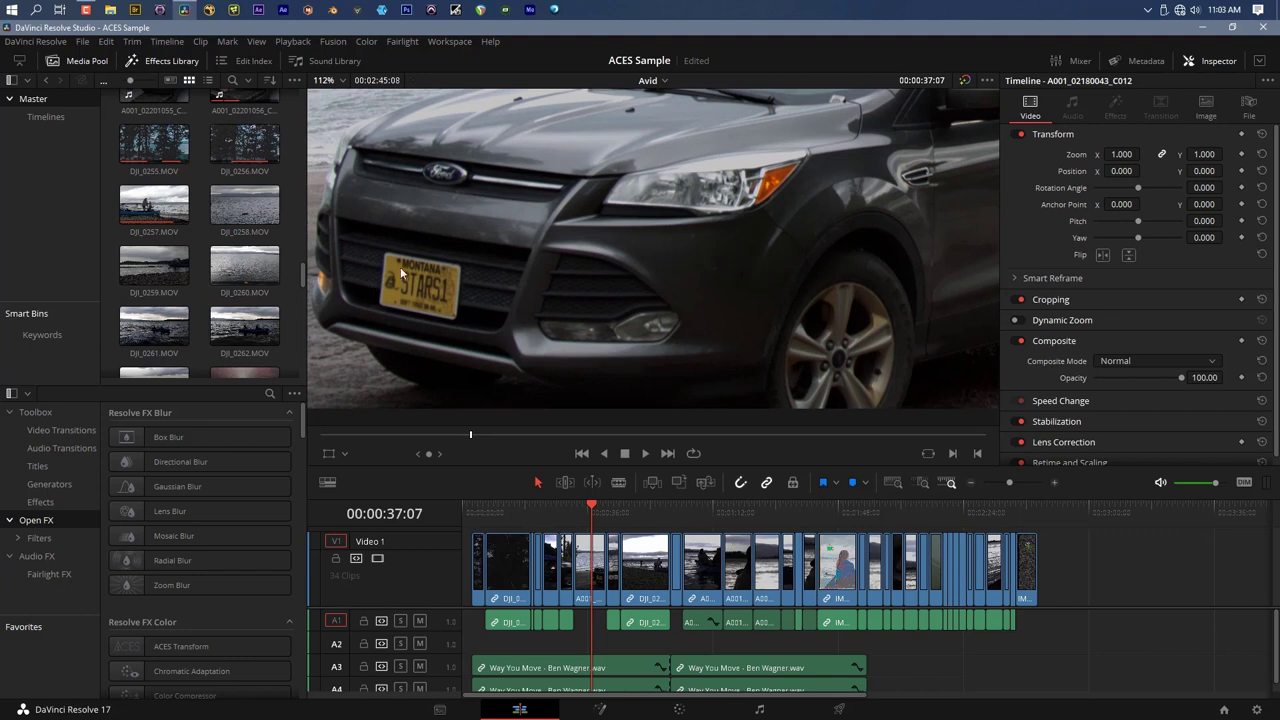
{"action": "scroll", "coordinate": [535, 291], "scroll_direction": "down", "scroll_amount": 6}
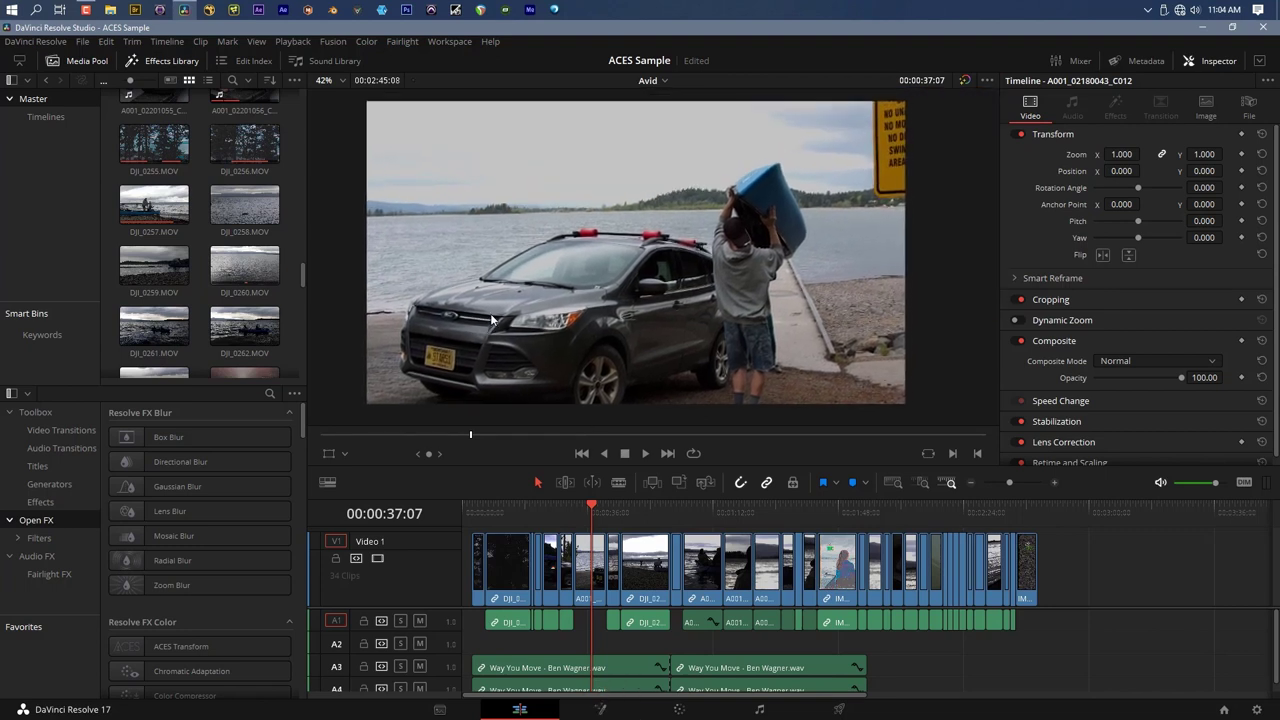
{"action": "scroll", "coordinate": [491, 319], "scroll_direction": "down", "scroll_amount": 2}
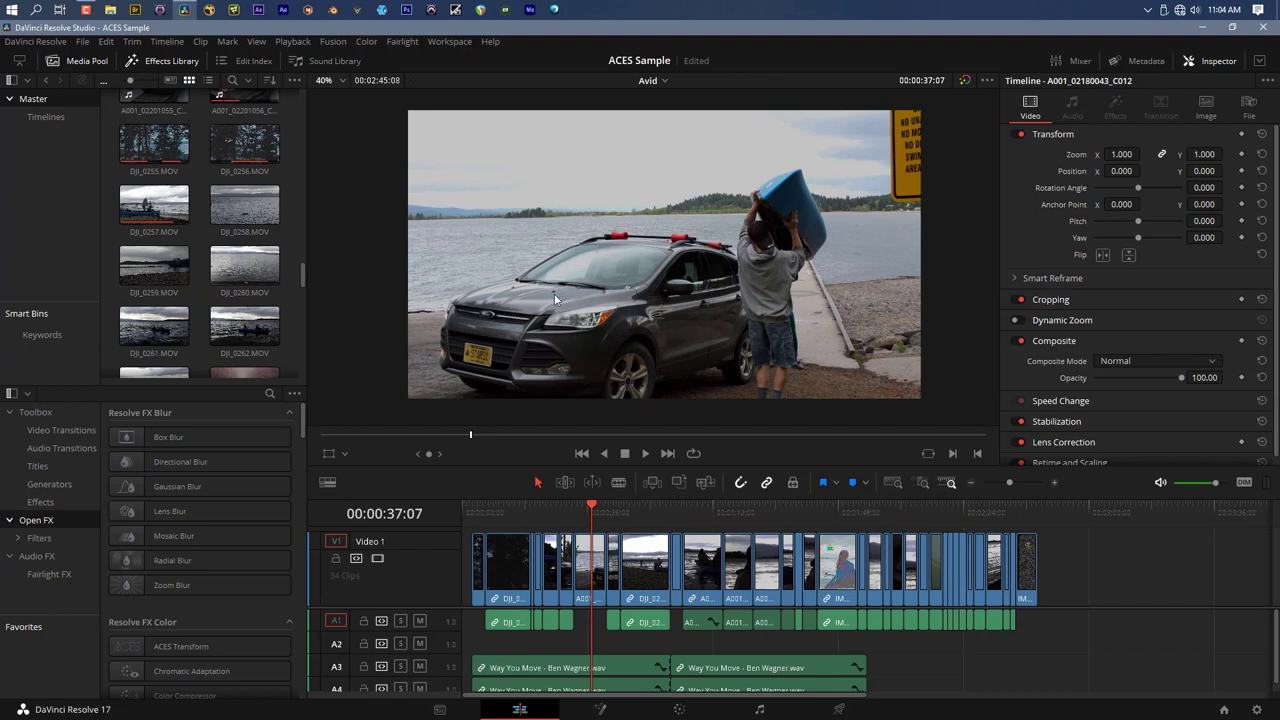
Set the Master Settings timeline resolution to 2048 x 858 DCI Scope 2.39
{"action": "left_click", "coordinate": [840, 710]}
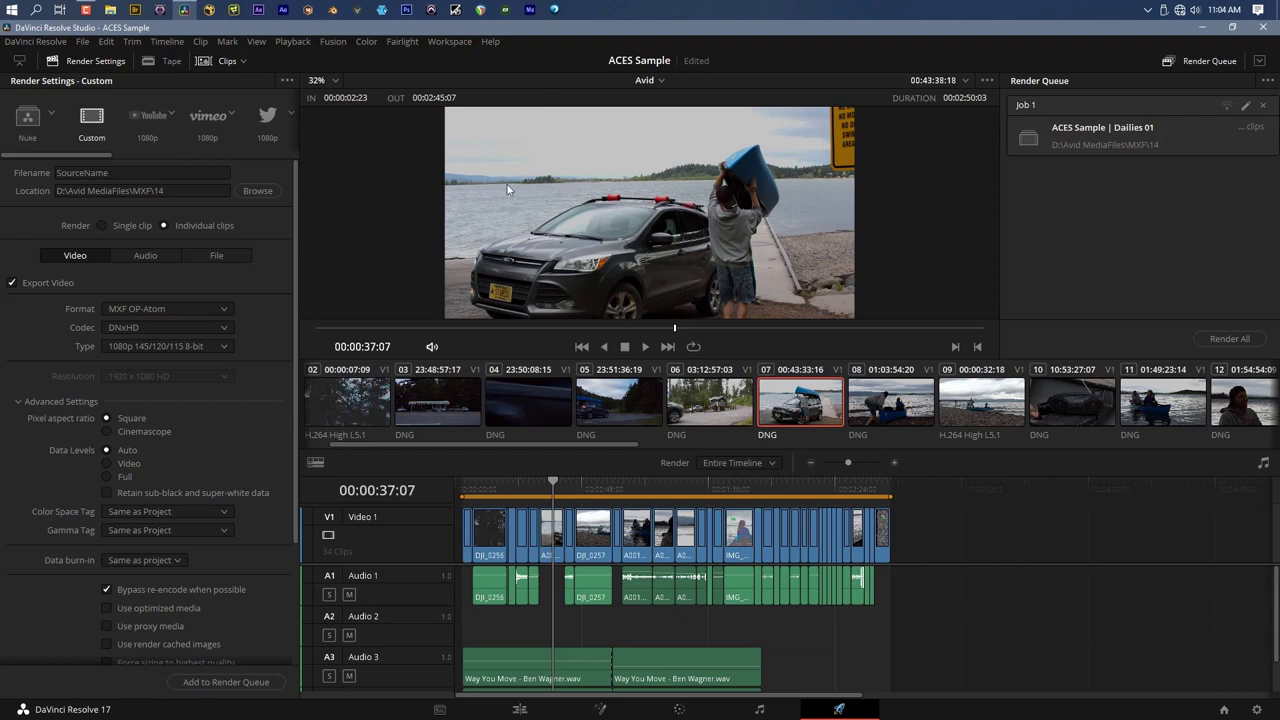
{"action": "left_click", "coordinate": [1257, 710]}
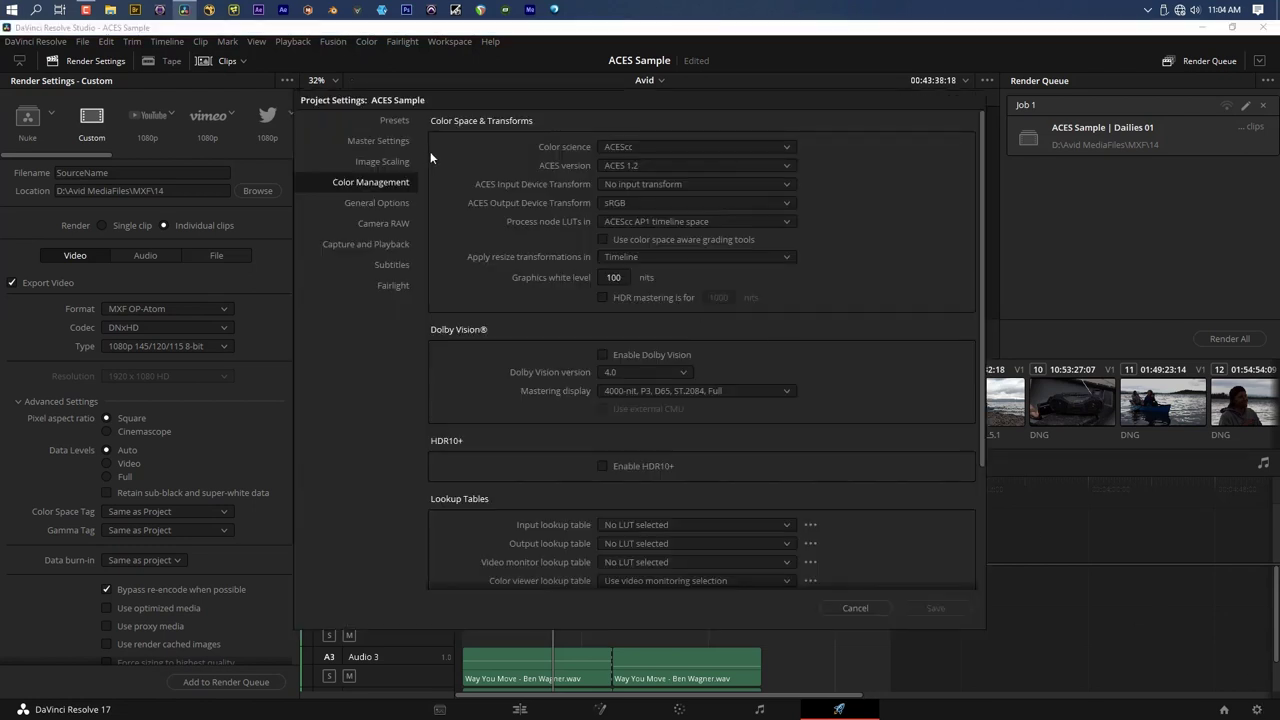
{"action": "left_click", "coordinate": [396, 142]}
{"action": "left_click", "coordinate": [650, 147]}
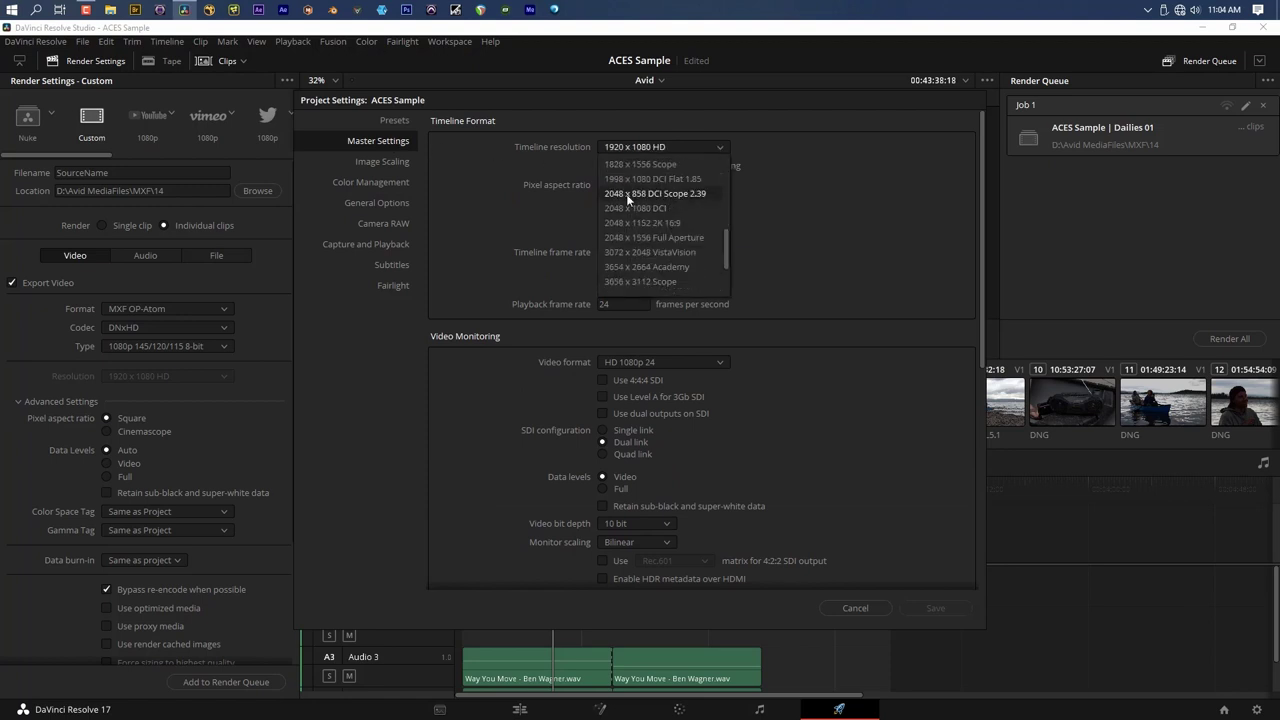
{"action": "left_click", "coordinate": [696, 196]}
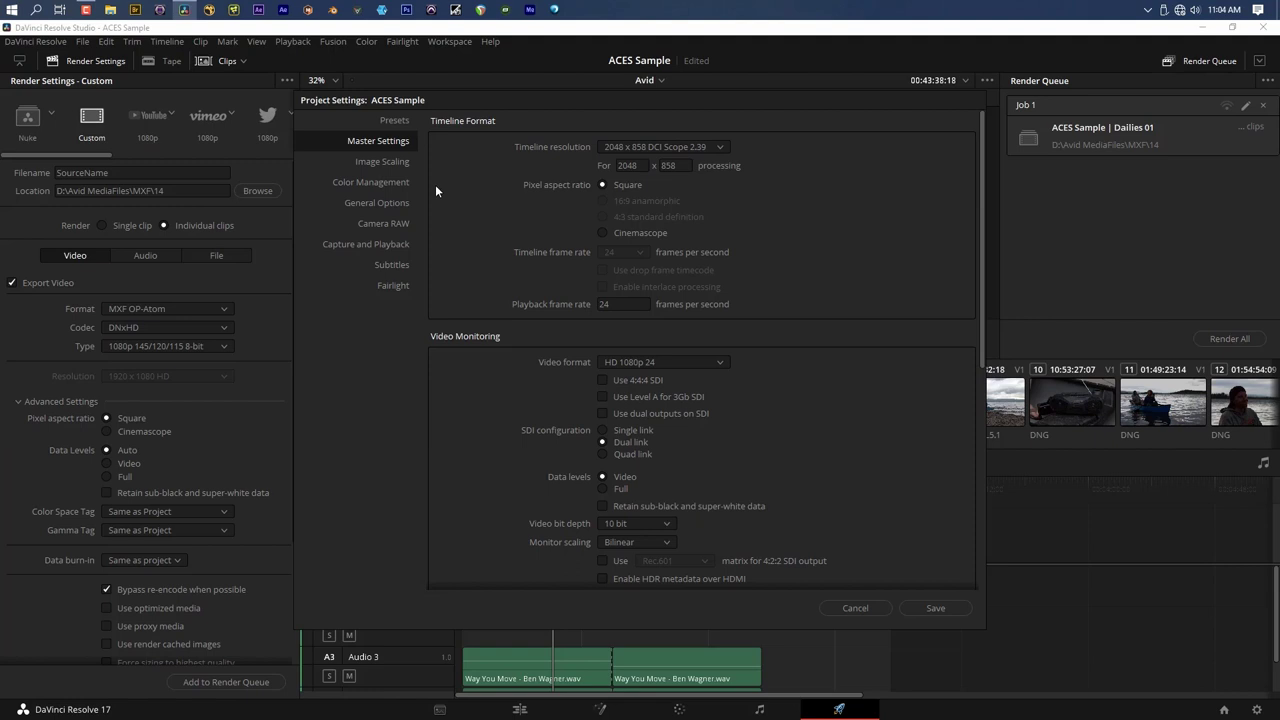
Keep input and output mismatched-resolution scaling at Scale full frame with crop, then save the settings
{"action": "left_click", "coordinate": [383, 160]}
{"action": "left_click", "coordinate": [622, 301]}
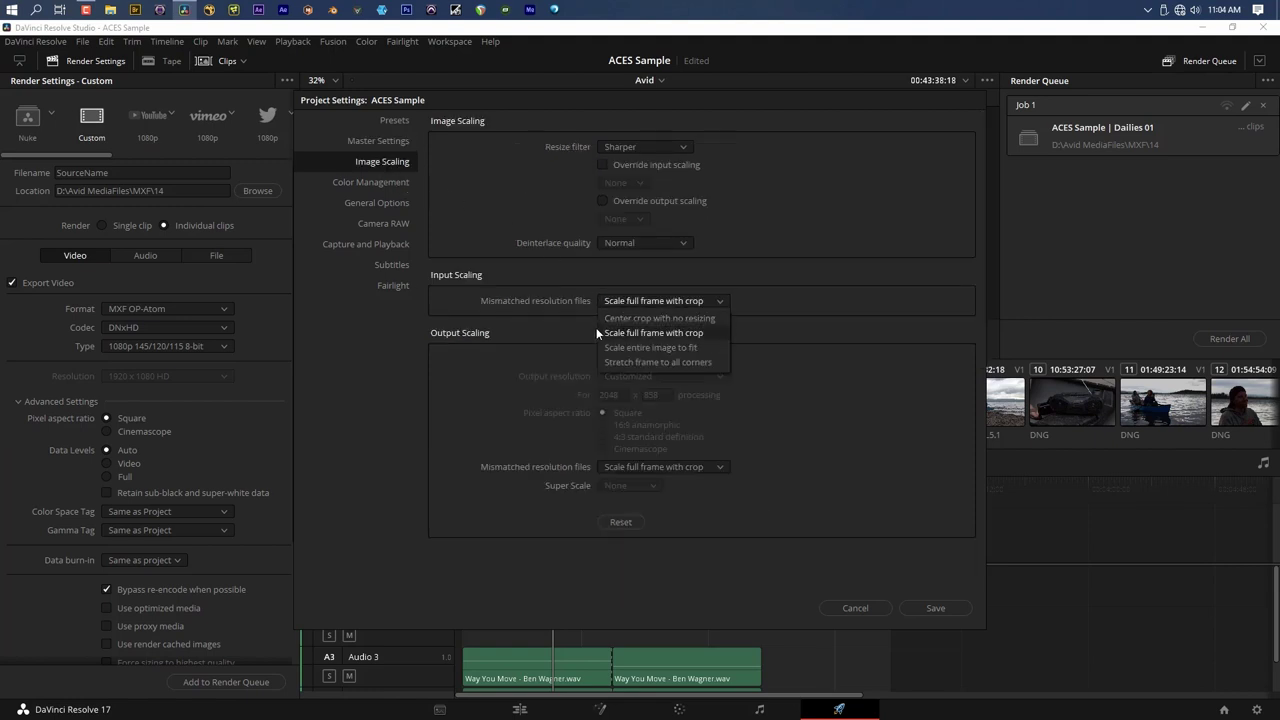
{"action": "left_click", "coordinate": [650, 335]}
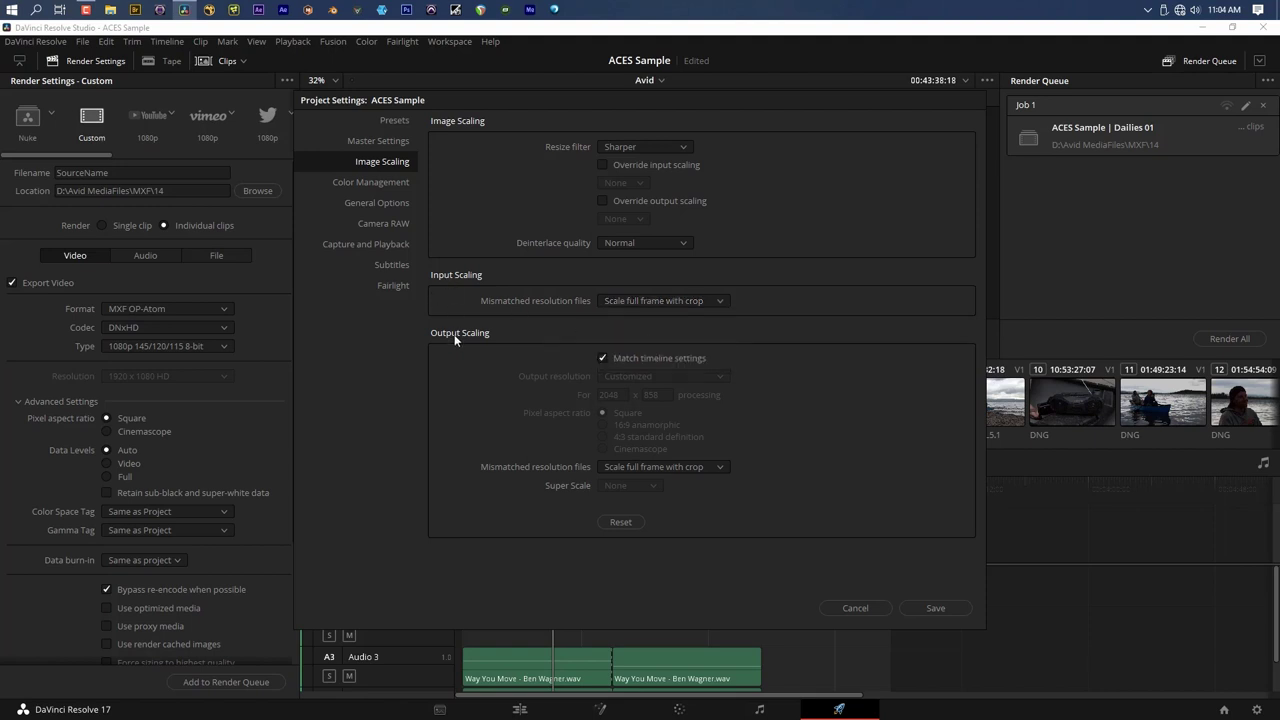
{"action": "left_click", "coordinate": [614, 464]}
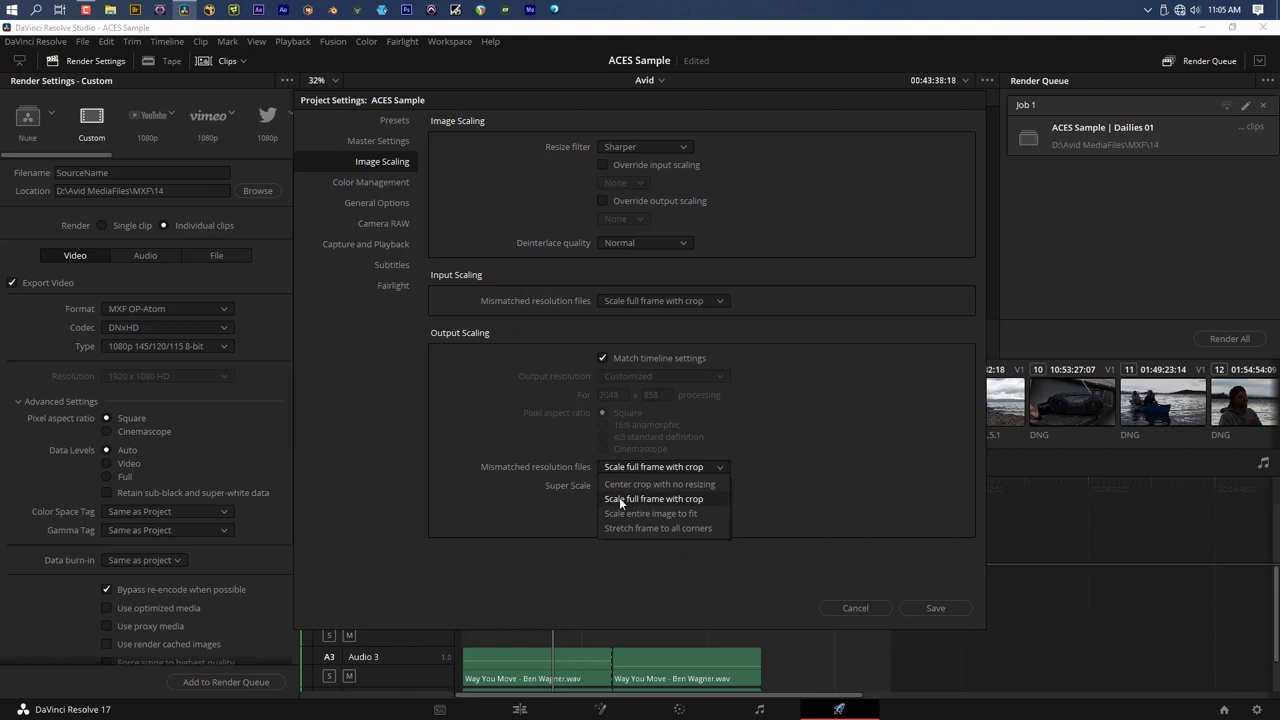
{"action": "left_click", "coordinate": [628, 498]}
{"action": "left_click", "coordinate": [935, 608]}
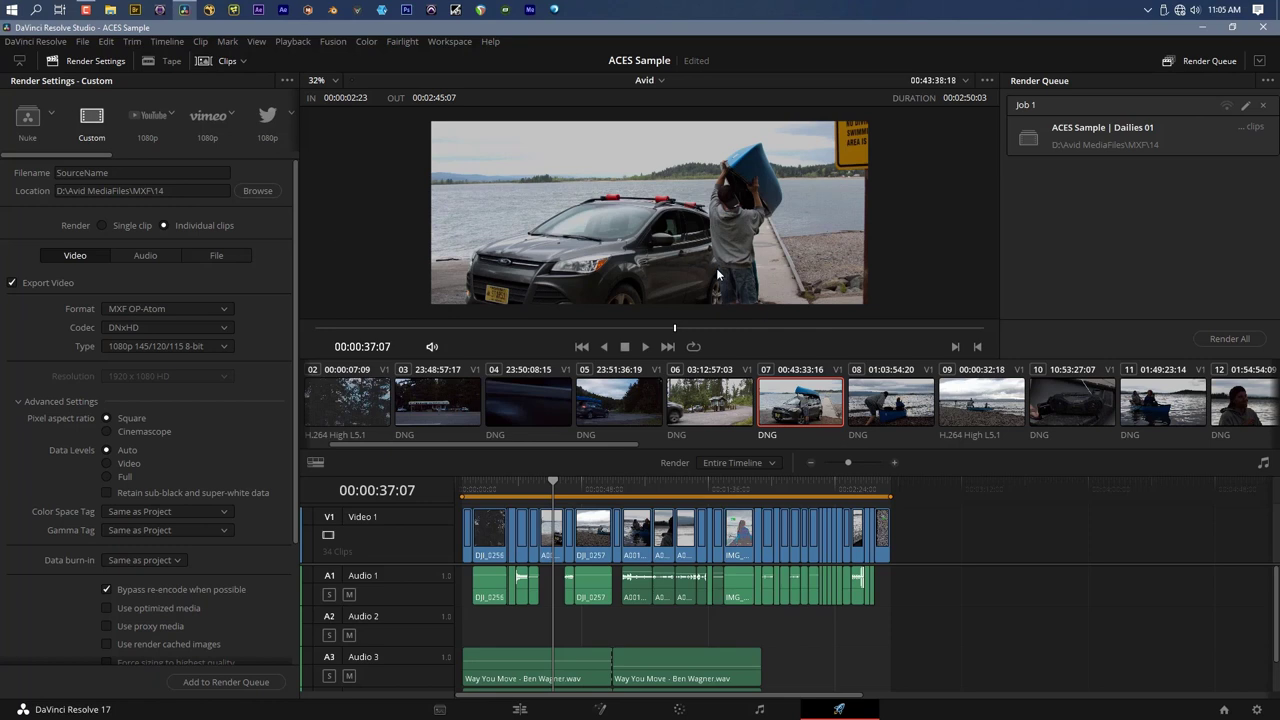
{"action": "left_click_drag", "start_coordinate": [610, 488], "coordinate": [549, 479]}
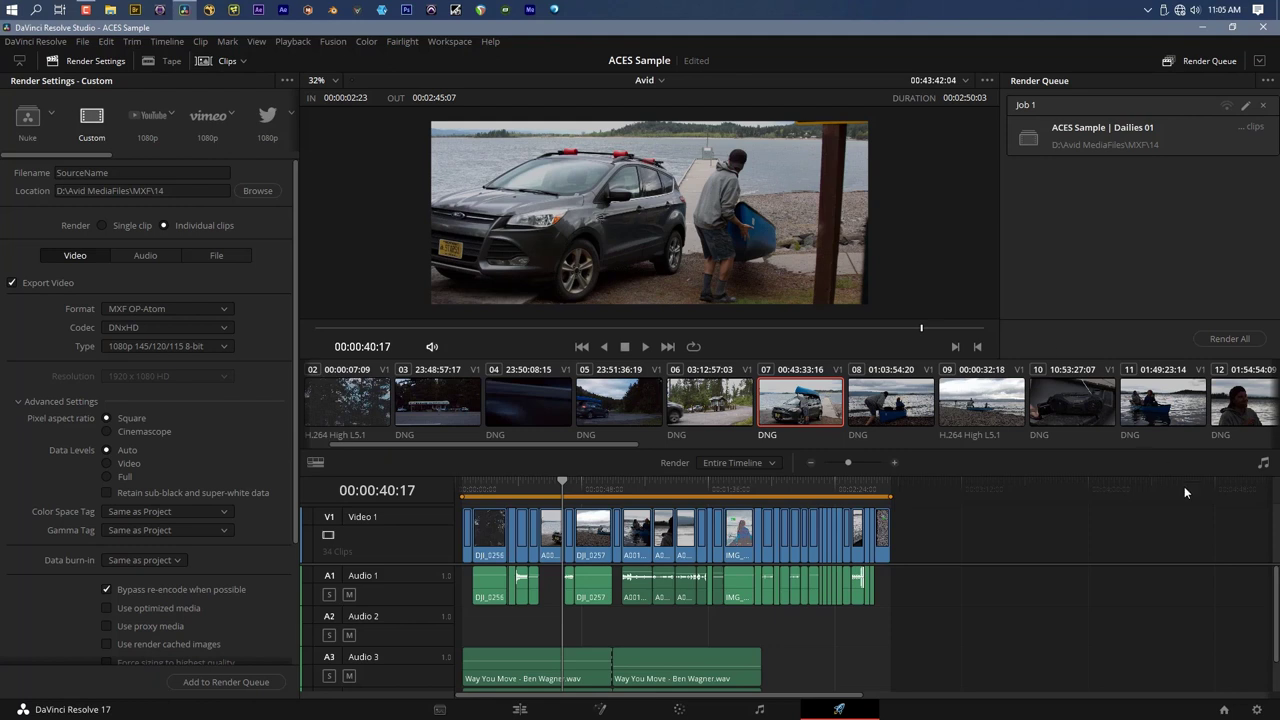
Change the ACES Output Device Transform from sRGB to No output transform and save
{"action": "left_click", "coordinate": [1258, 710]}
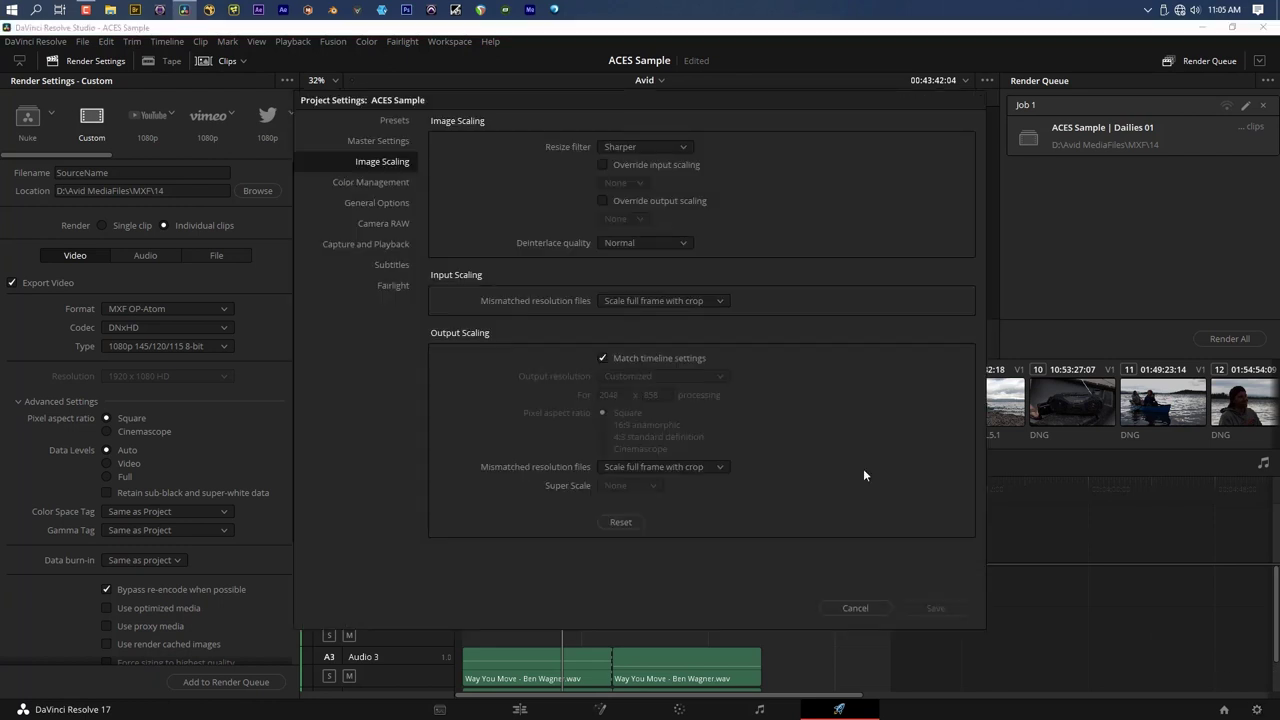
{"action": "left_click", "coordinate": [349, 182]}
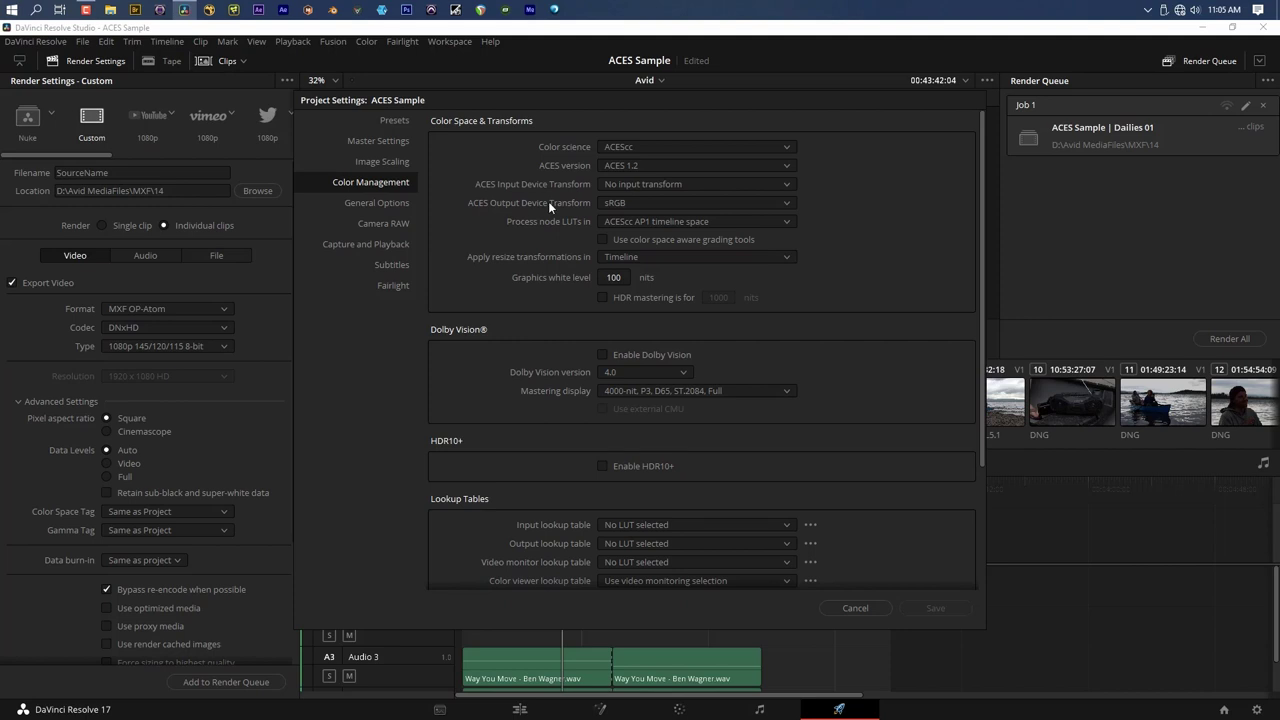
{"action": "left_click", "coordinate": [604, 204]}
{"action": "scroll", "coordinate": [662, 254], "scroll_direction": "up", "scroll_amount": 3}
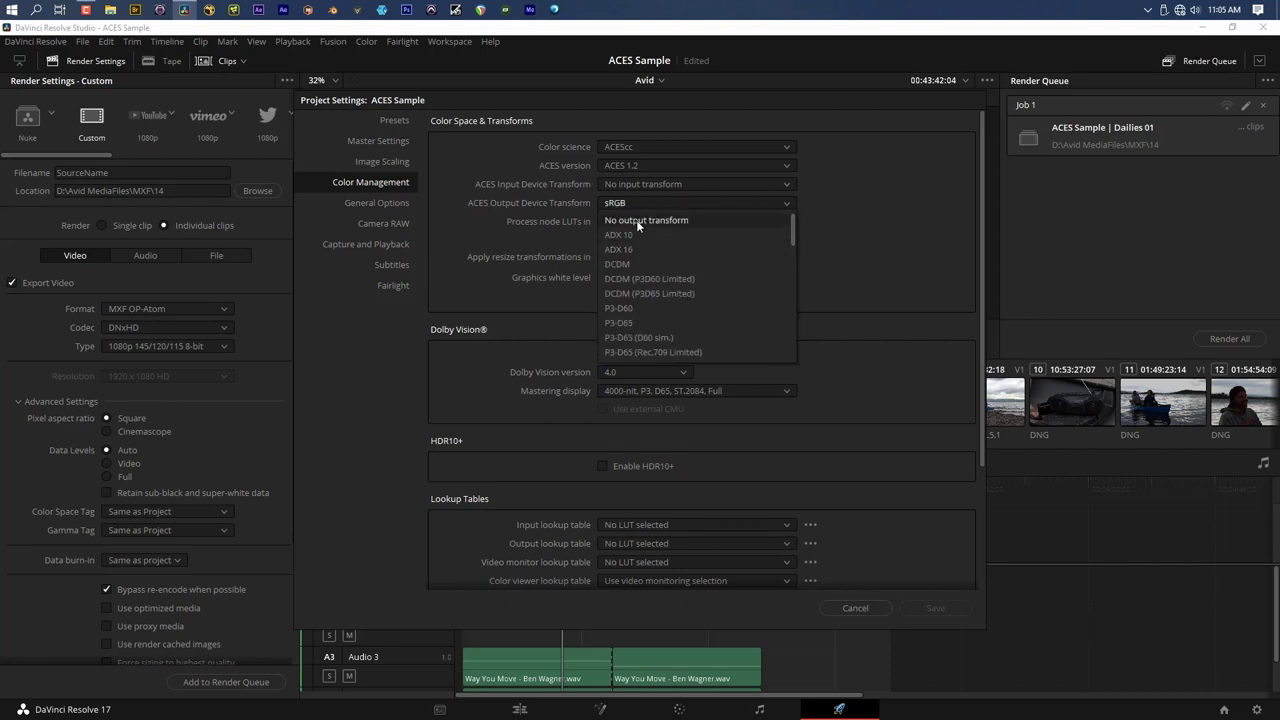
{"action": "left_click", "coordinate": [636, 218]}
{"action": "left_click", "coordinate": [925, 610]}
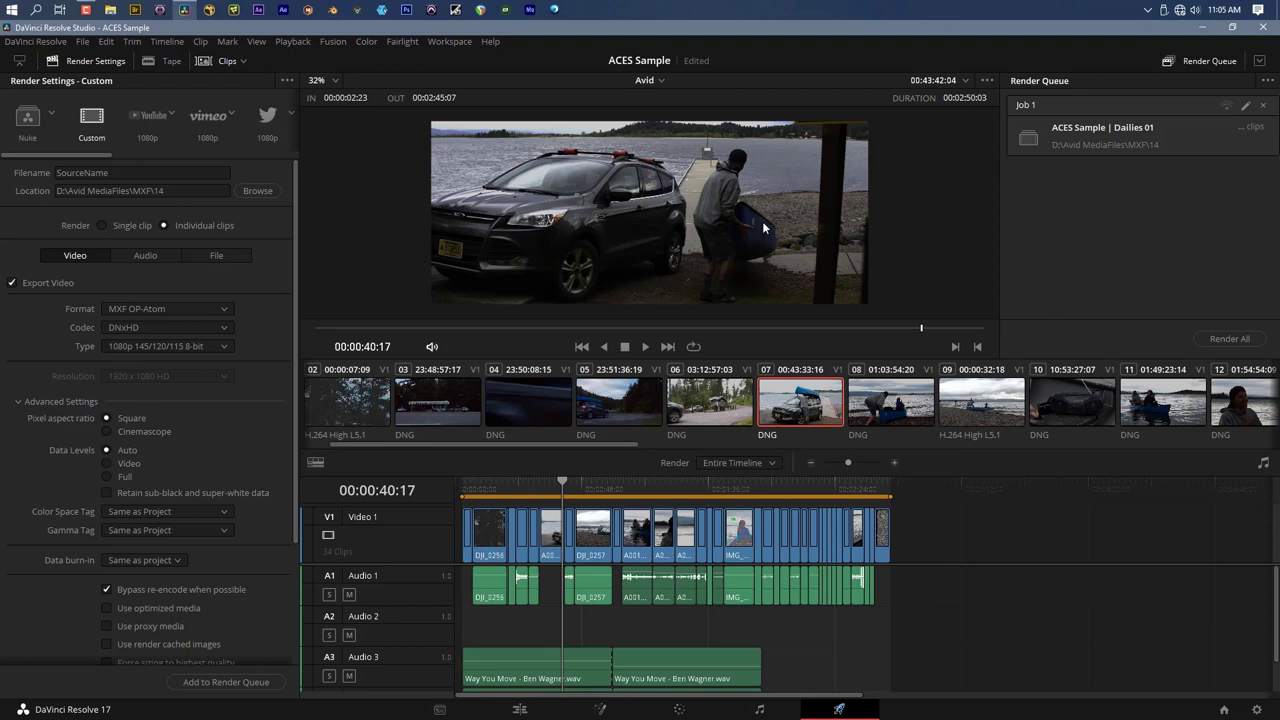
Apply the Nuke render preset with EXR format and RGB half (PIZ Compression) codec
{"action": "left_click", "coordinate": [27, 118]}
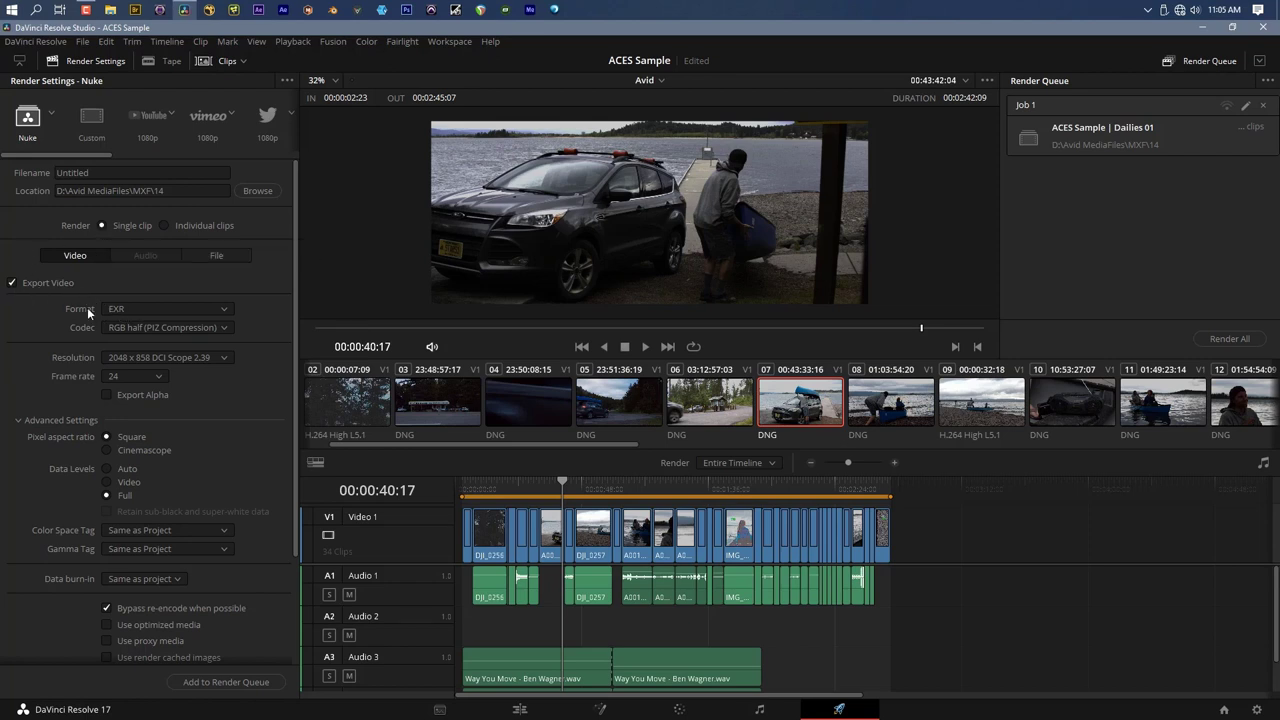
{"action": "left_click", "coordinate": [120, 310]}
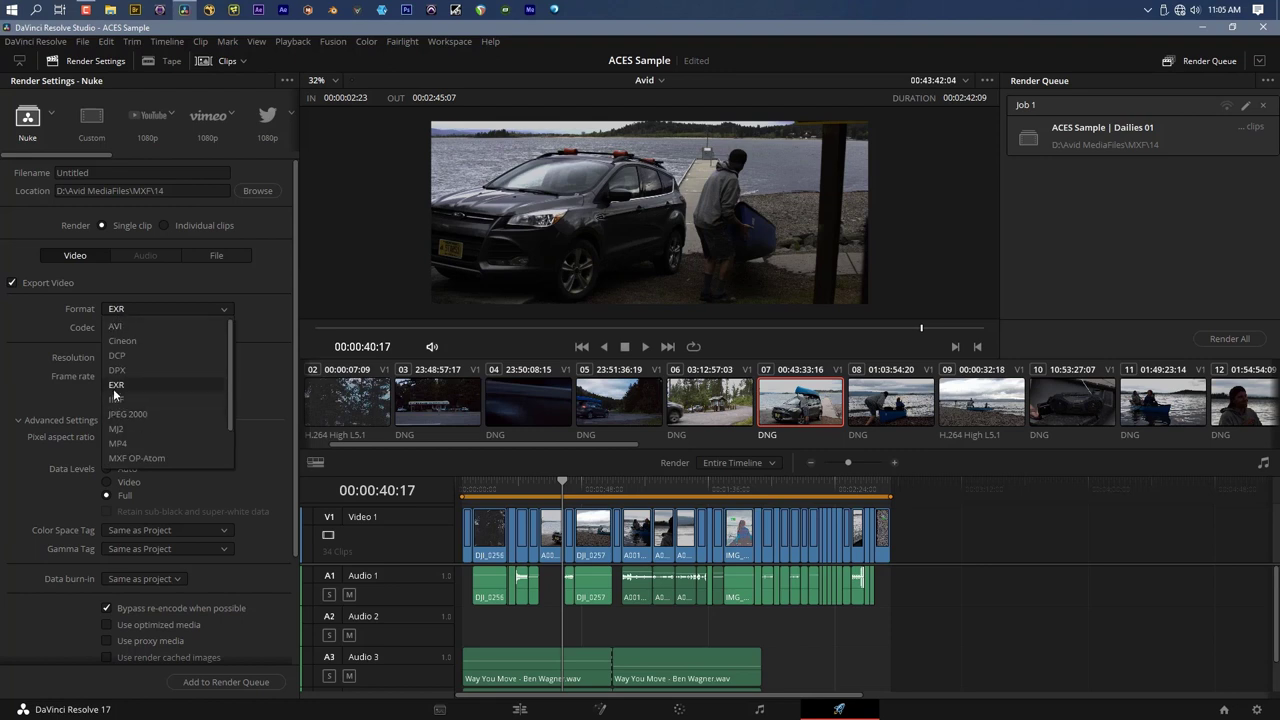
{"action": "left_click", "coordinate": [113, 385]}
{"action": "left_click", "coordinate": [110, 325]}
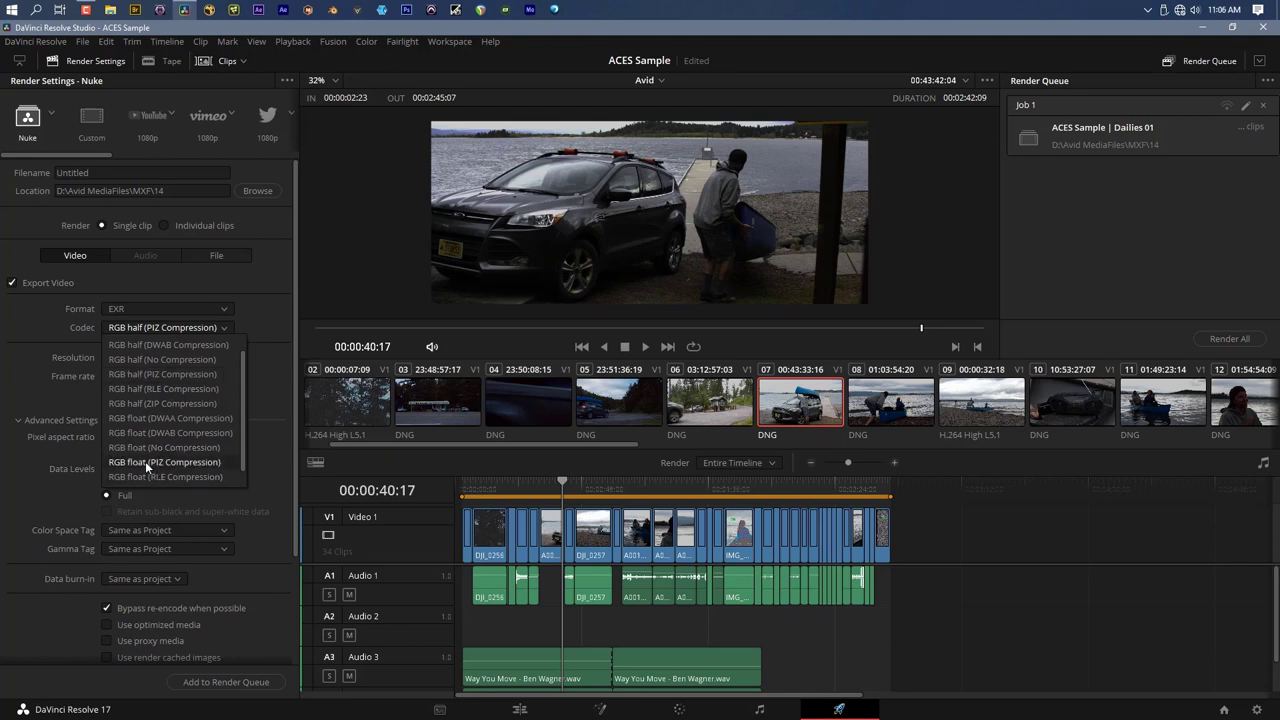
{"action": "left_click", "coordinate": [139, 374]}
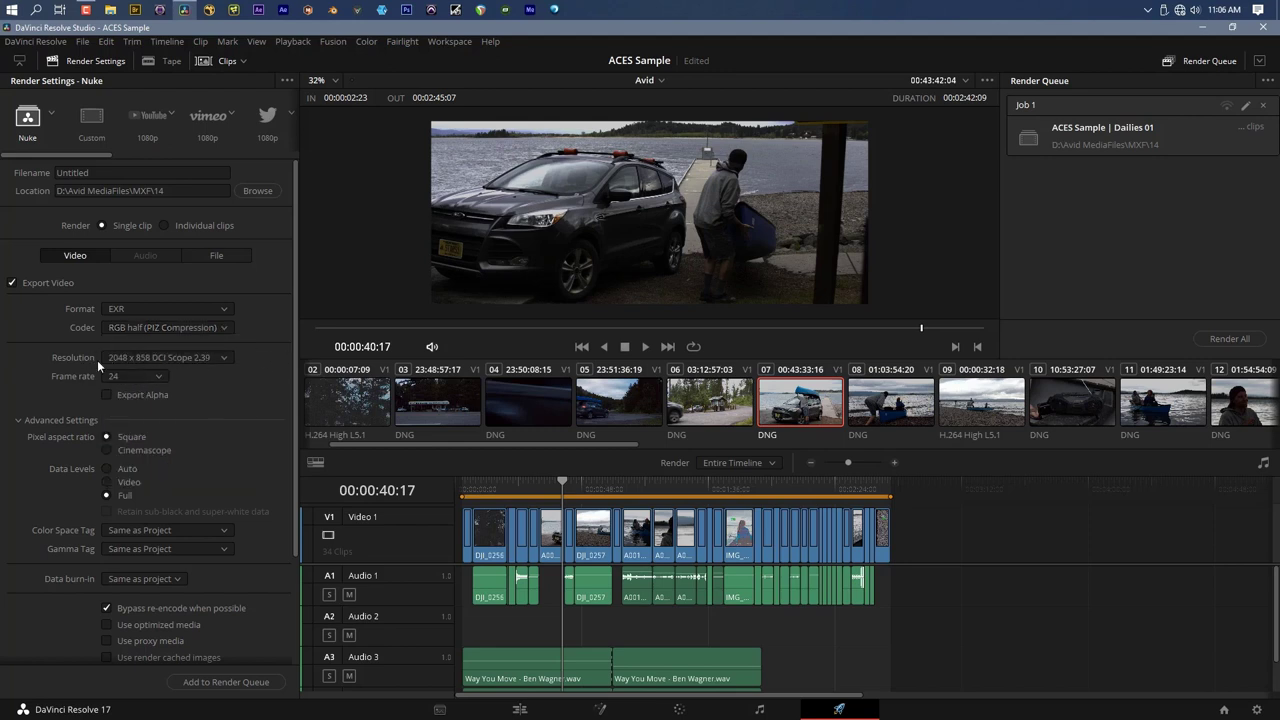
Keep 2048 x 858 DCI Scope 2.39 resolution and select the placeholder filename Untitled
{"action": "left_click", "coordinate": [107, 358]}
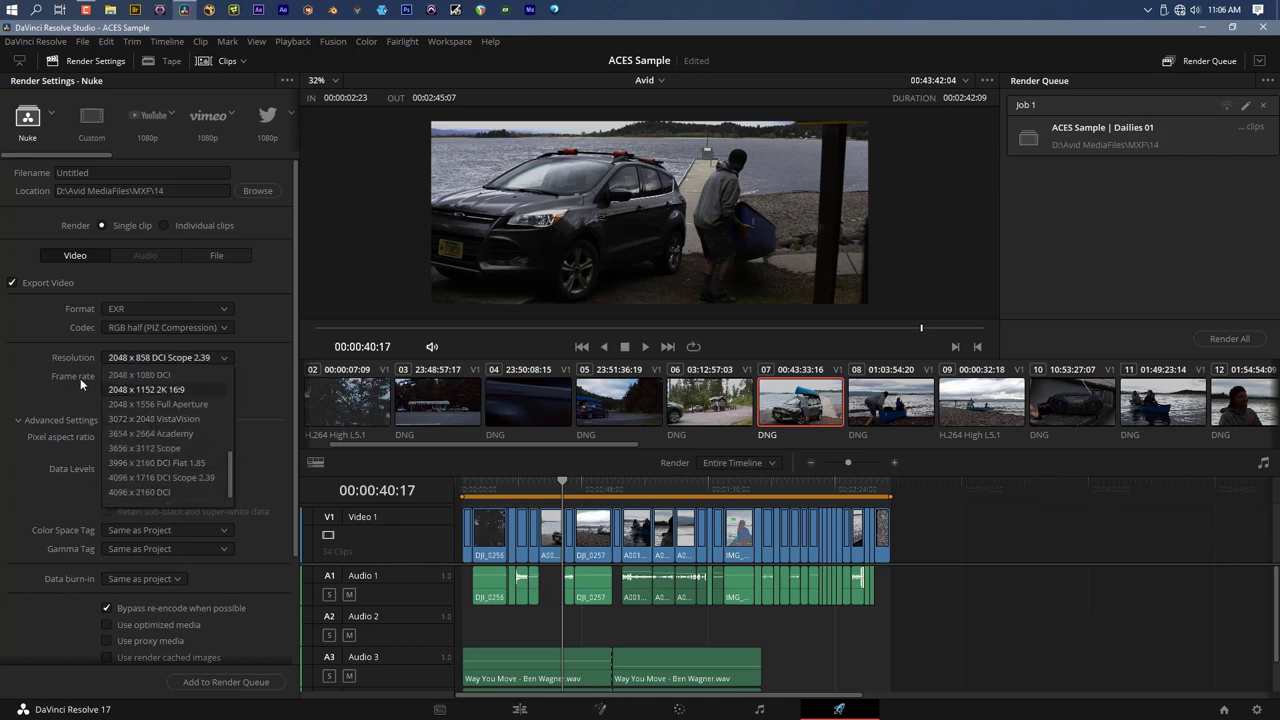
{"action": "left_click", "coordinate": [126, 359]}
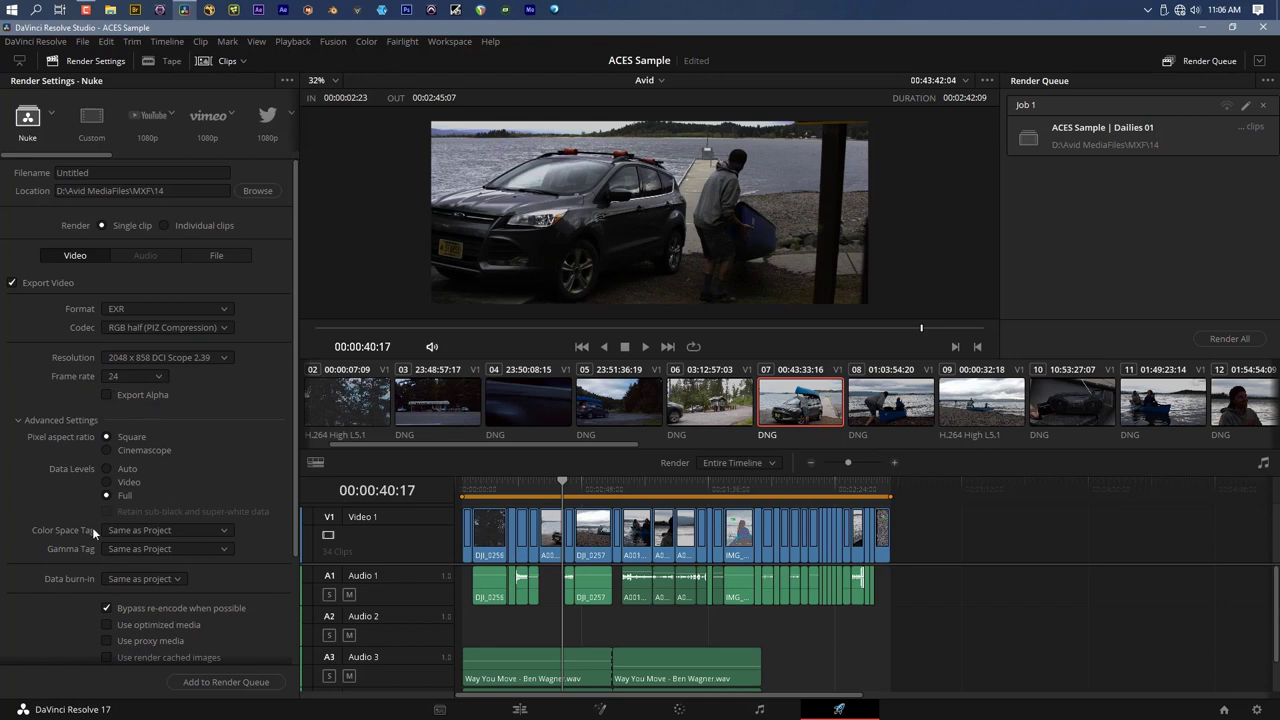
{"action": "scroll", "coordinate": [104, 537], "scroll_direction": "down", "scroll_amount": 1}
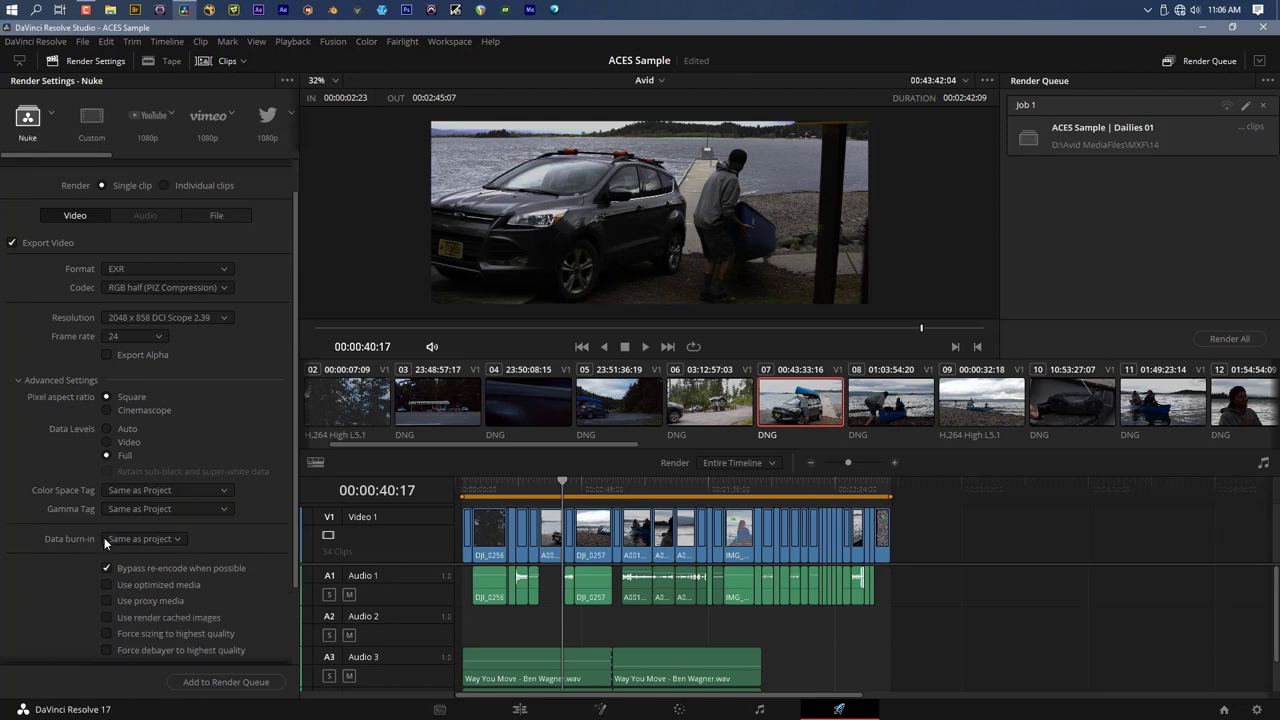
{"action": "scroll", "coordinate": [70, 485], "scroll_direction": "up", "scroll_amount": 1}
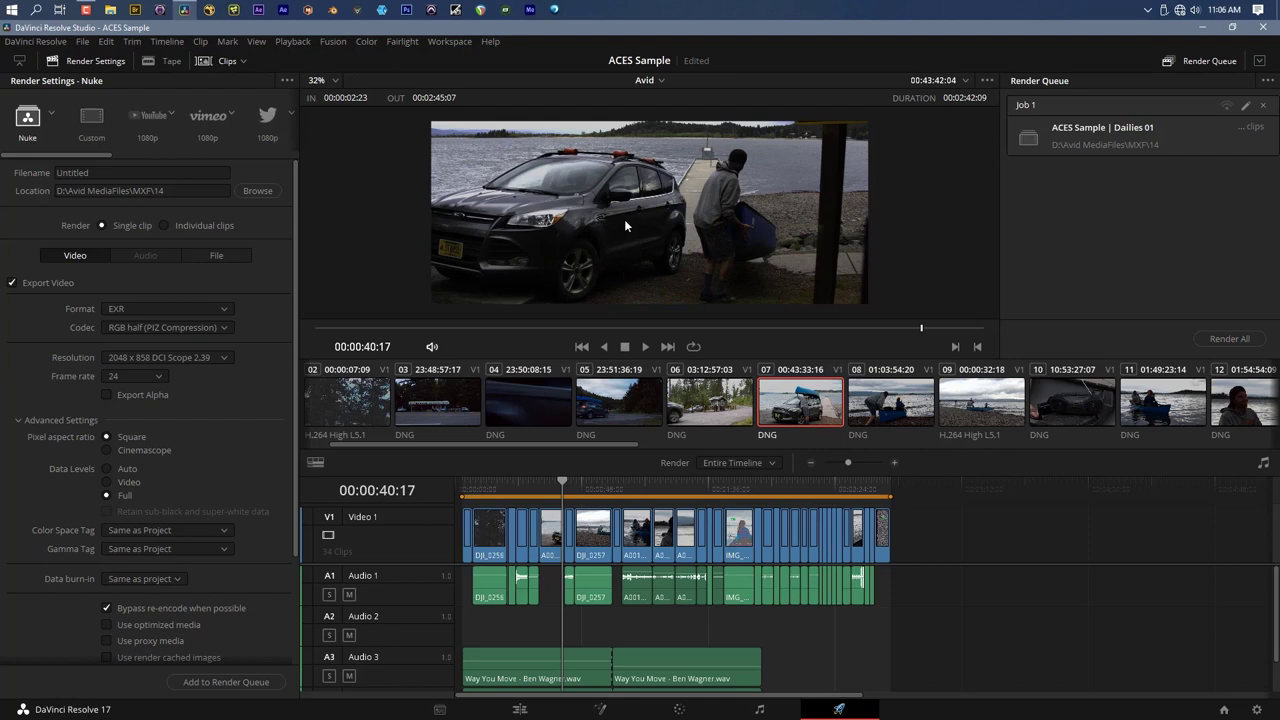
{"action": "left_click", "coordinate": [103, 172]}
{"action": "double_click", "coordinate": [103, 172]}
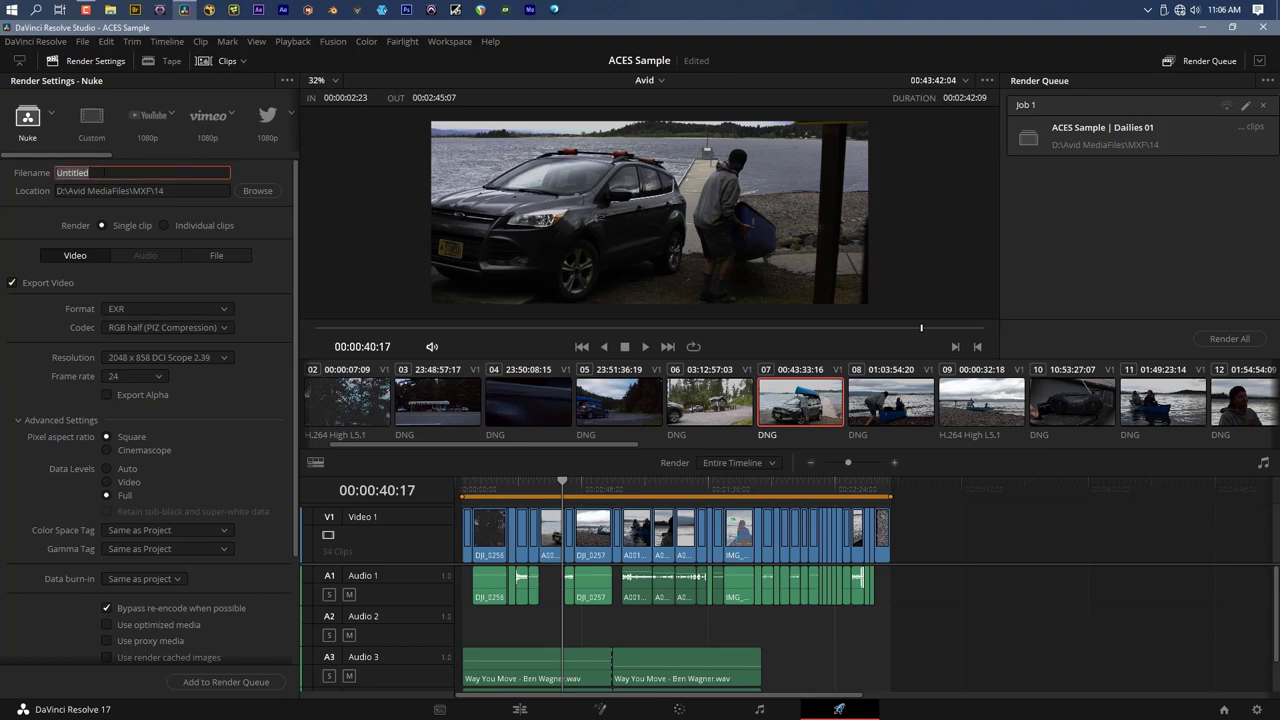
Browse for the render location and navigate to D:\Films\The Encounter of 95\VFX
{"action": "left_click", "coordinate": [258, 190]}
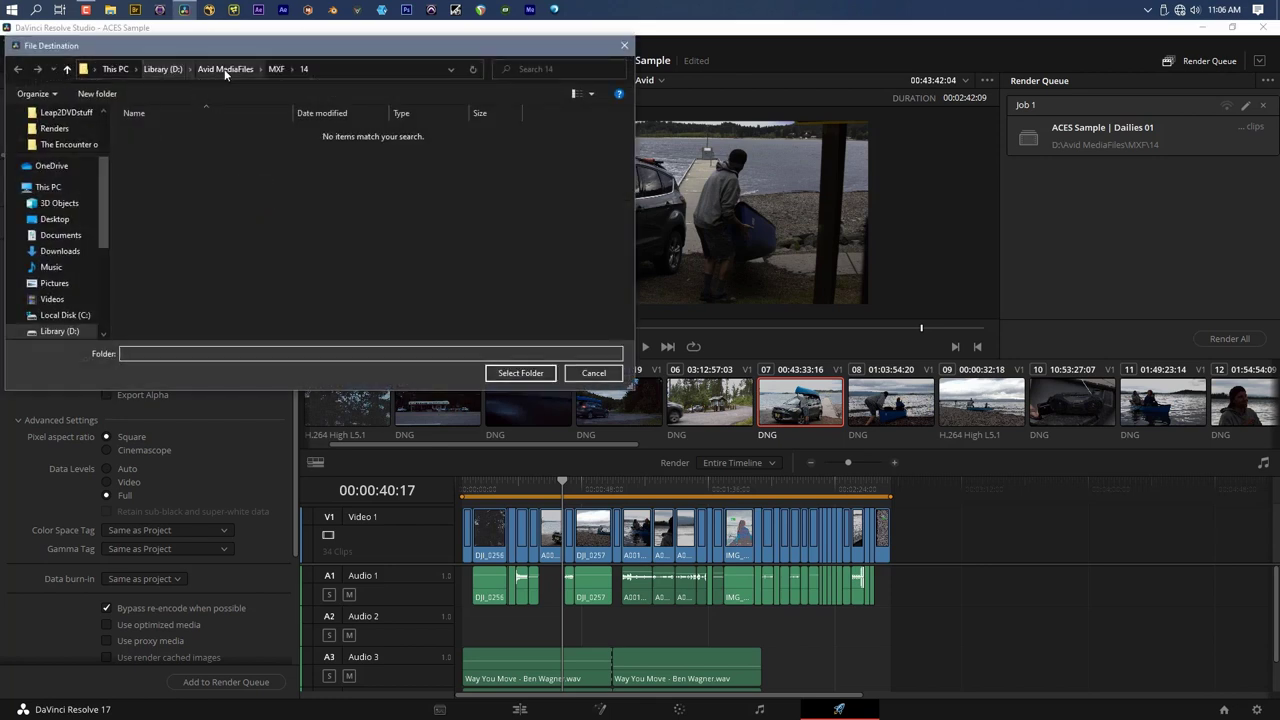
{"action": "left_click", "coordinate": [162, 69]}
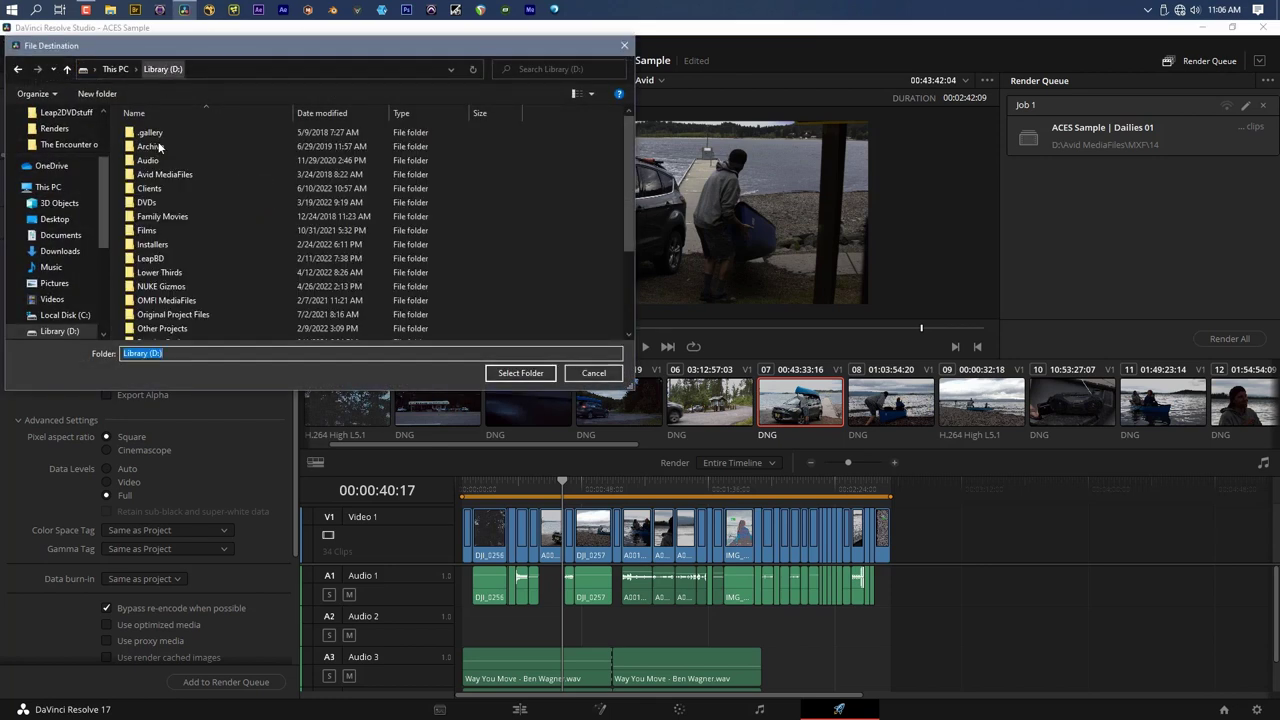
{"action": "double_click", "coordinate": [158, 231]}
{"action": "double_click", "coordinate": [164, 232]}
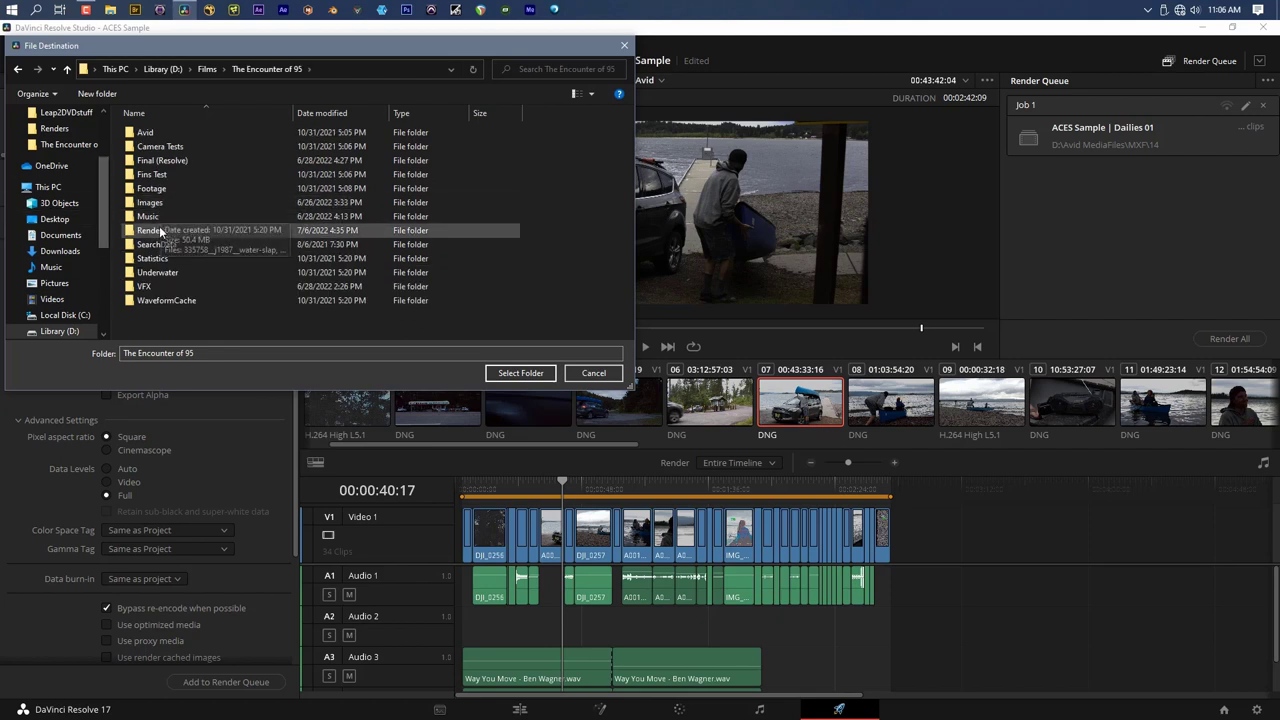
{"action": "double_click", "coordinate": [142, 287]}
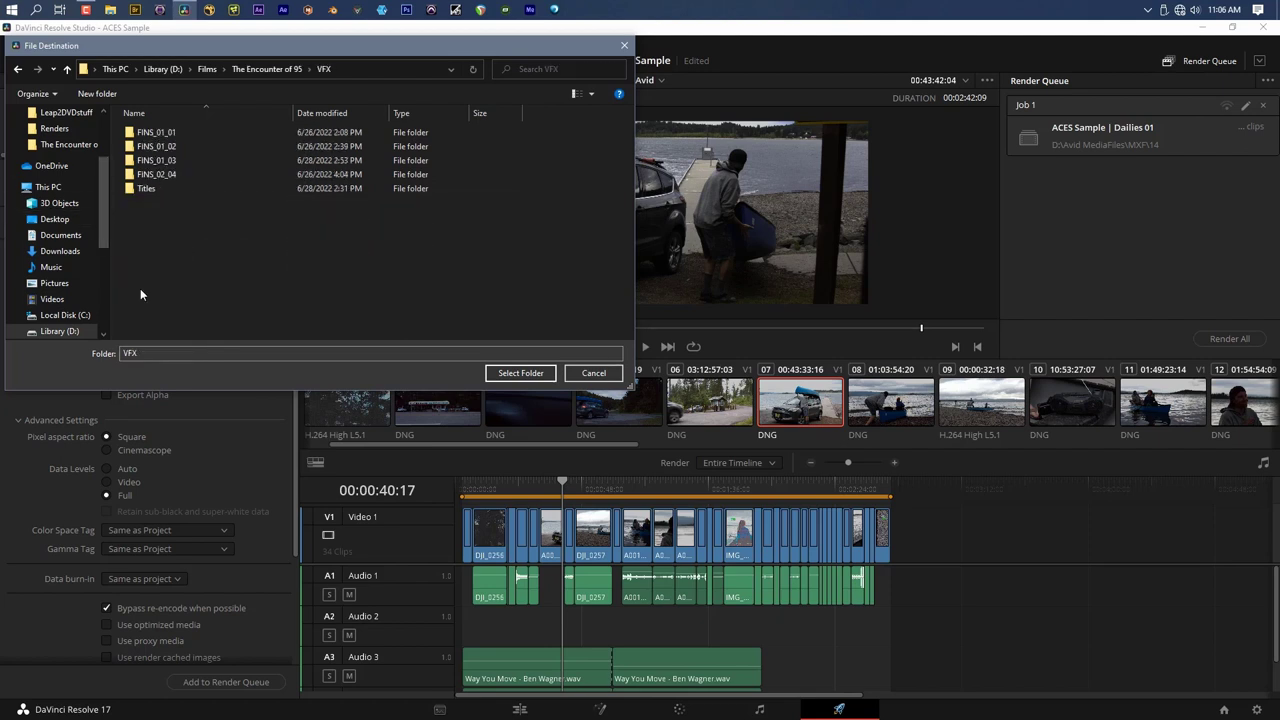
{"action": "scroll", "coordinate": [80, 170], "scroll_direction": "up", "scroll_amount": 1}
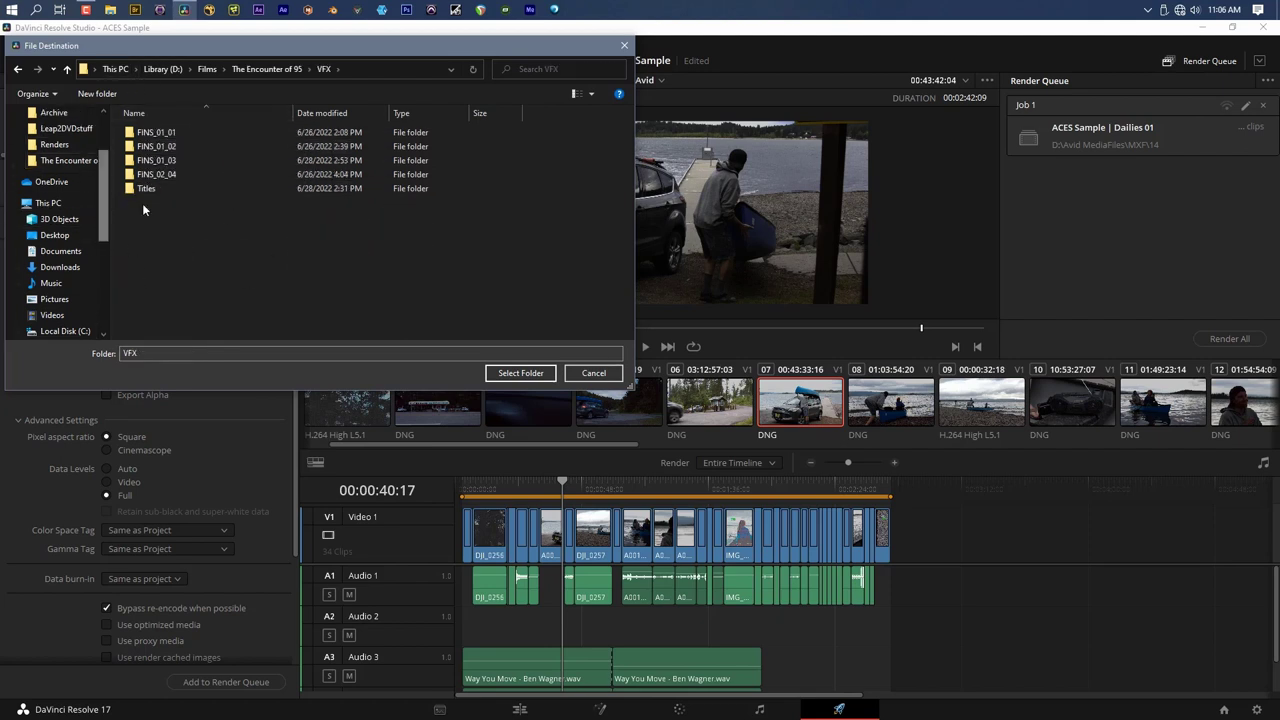
Create an ACESTest folder inside VFX and set it as the render destination
{"action": "left_click", "coordinate": [98, 92]}
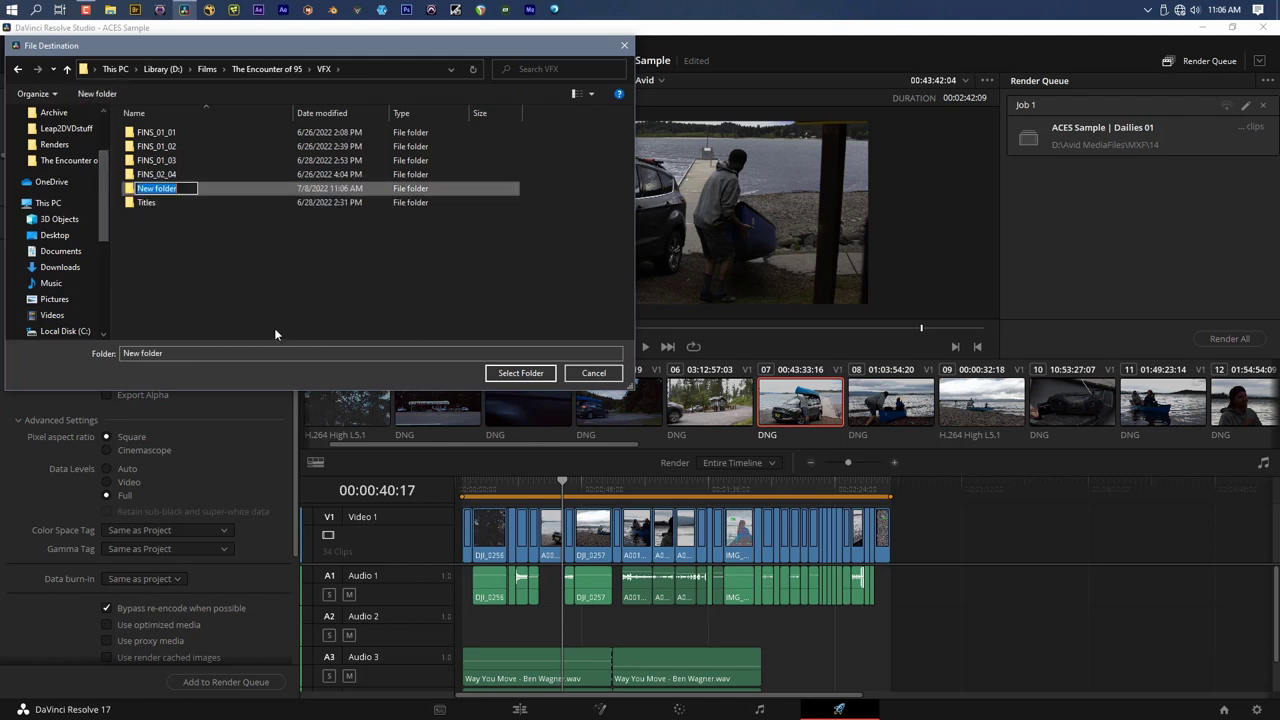
{"action": "type", "text": "ACESTest"}
{"action": "key", "text": "Return"}
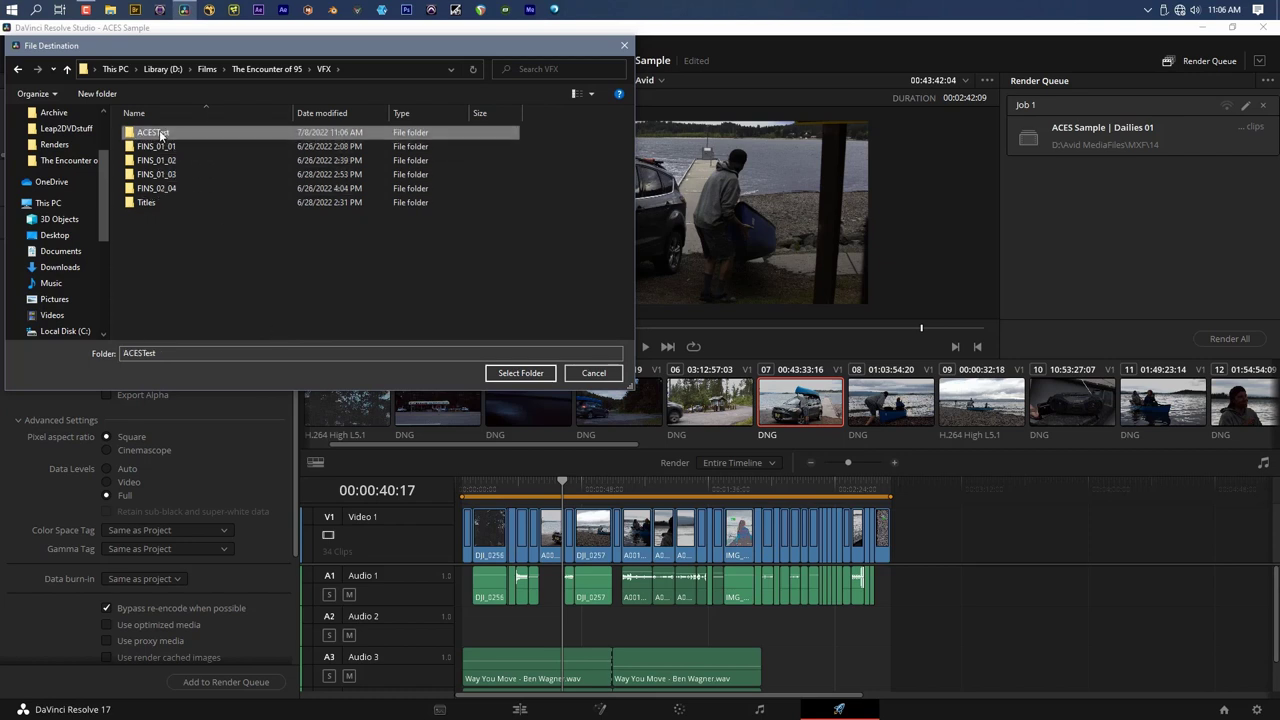
{"action": "double_click", "coordinate": [165, 137]}
{"action": "left_click", "coordinate": [525, 372]}
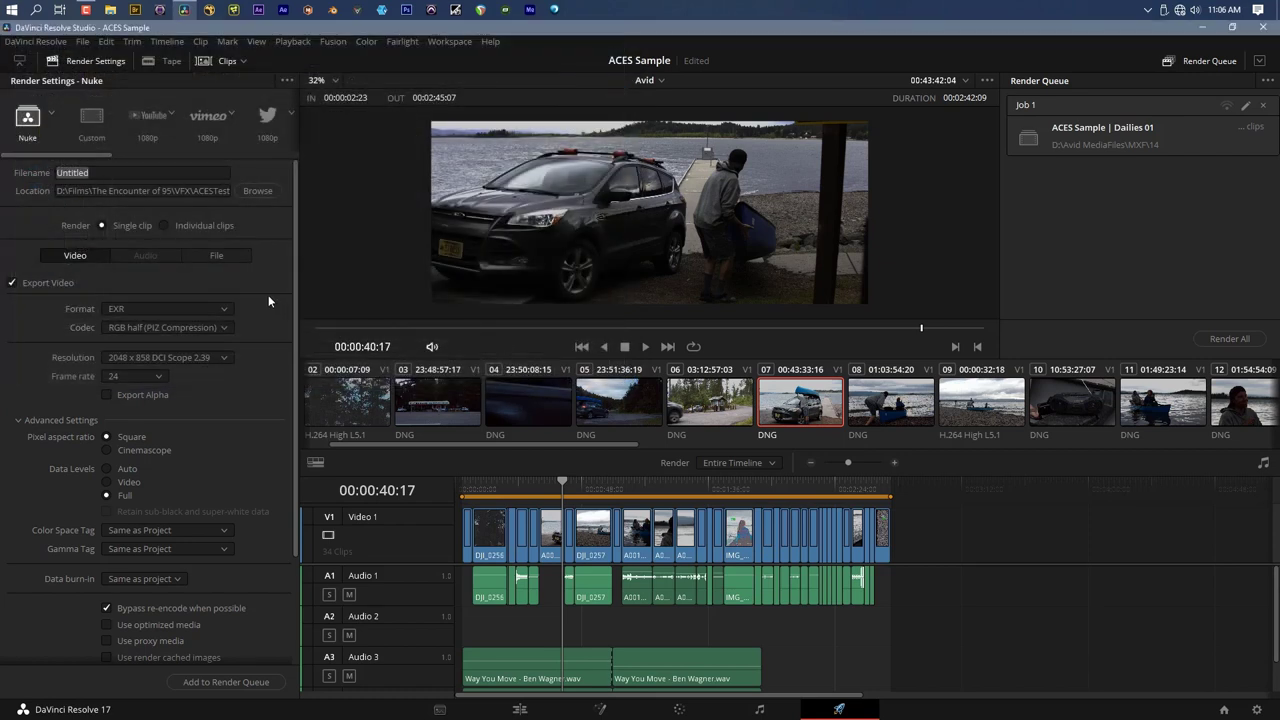
Enter FINS_ACES as the output filename and review the file naming options before returning to video settings
{"action": "left_click", "coordinate": [107, 166]}
{"action": "type", "text": "FINS_ACES_"}
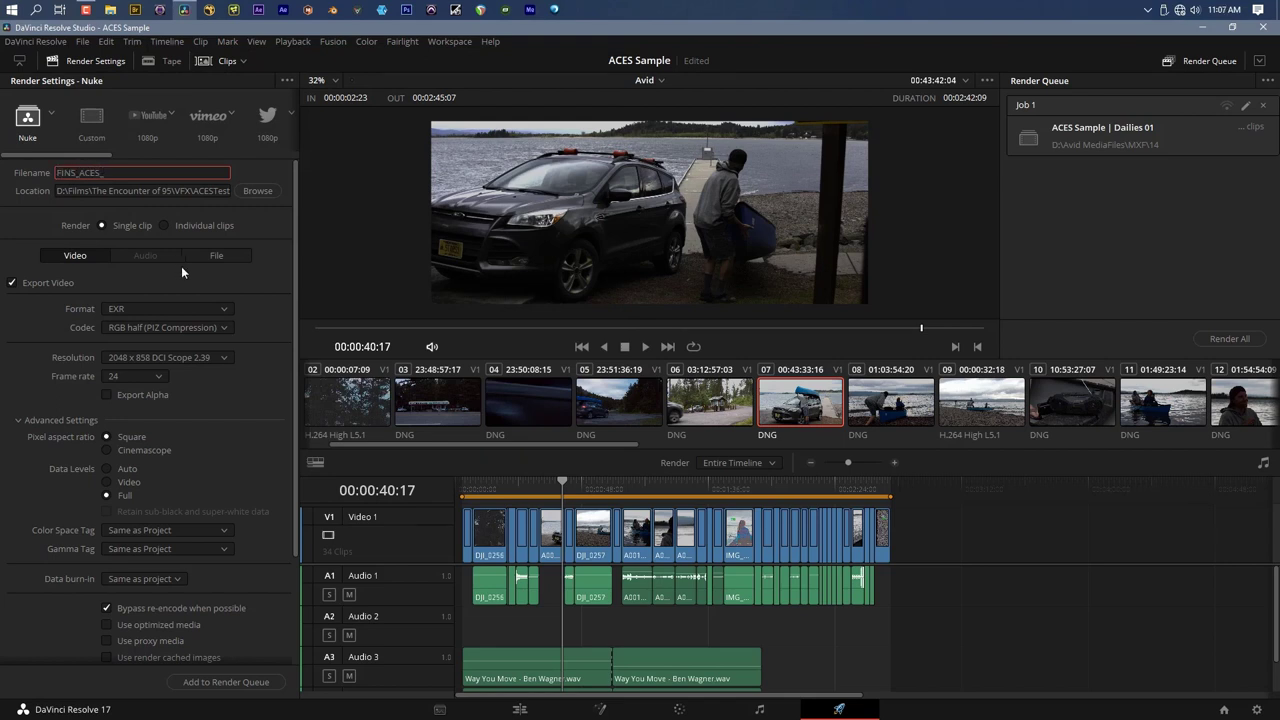
{"action": "left_click", "coordinate": [213, 252]}
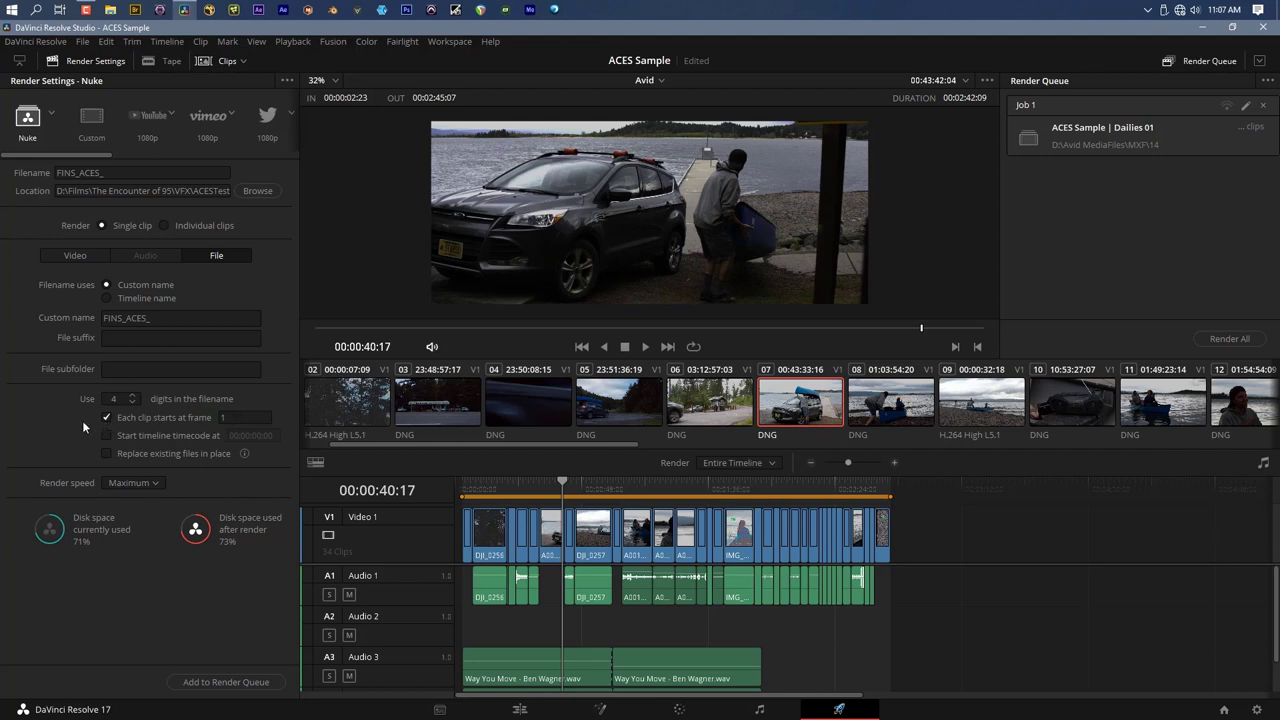
{"action": "left_click", "coordinate": [80, 253]}
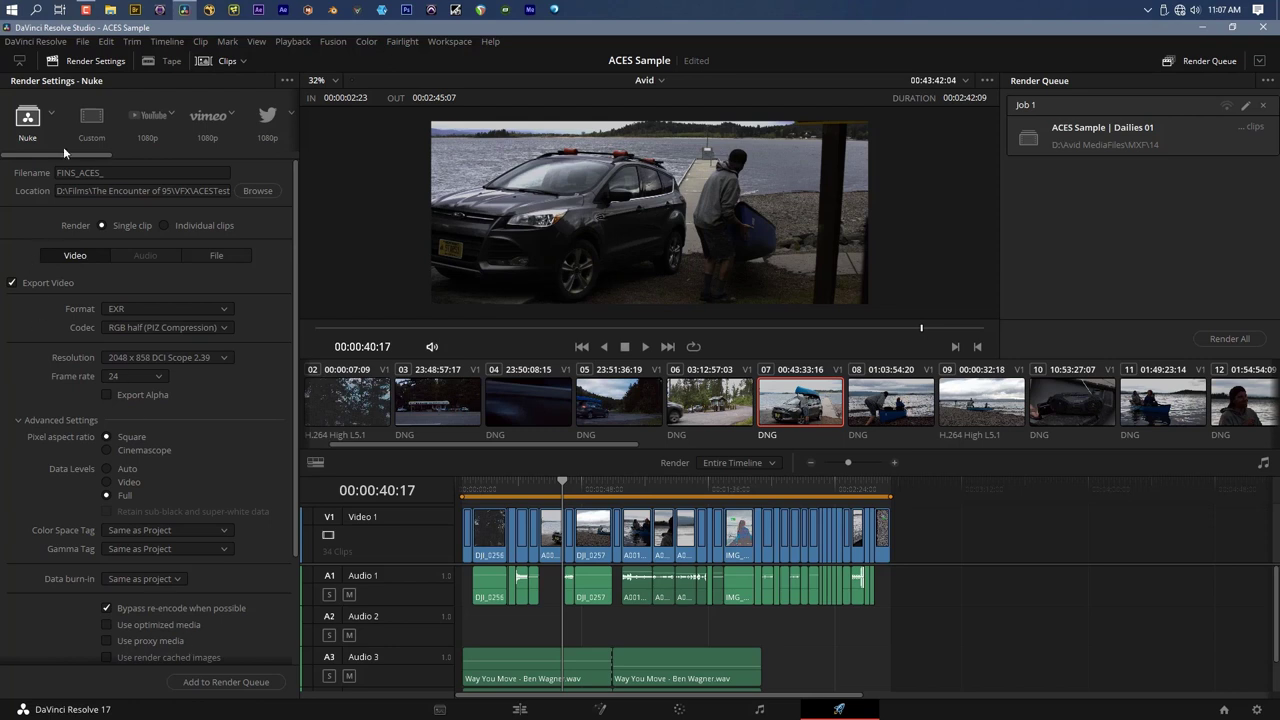
Queue the whole-timeline FINS_ACES EXR job, start then stop the render, and remove the job
{"action": "left_click", "coordinate": [209, 688]}
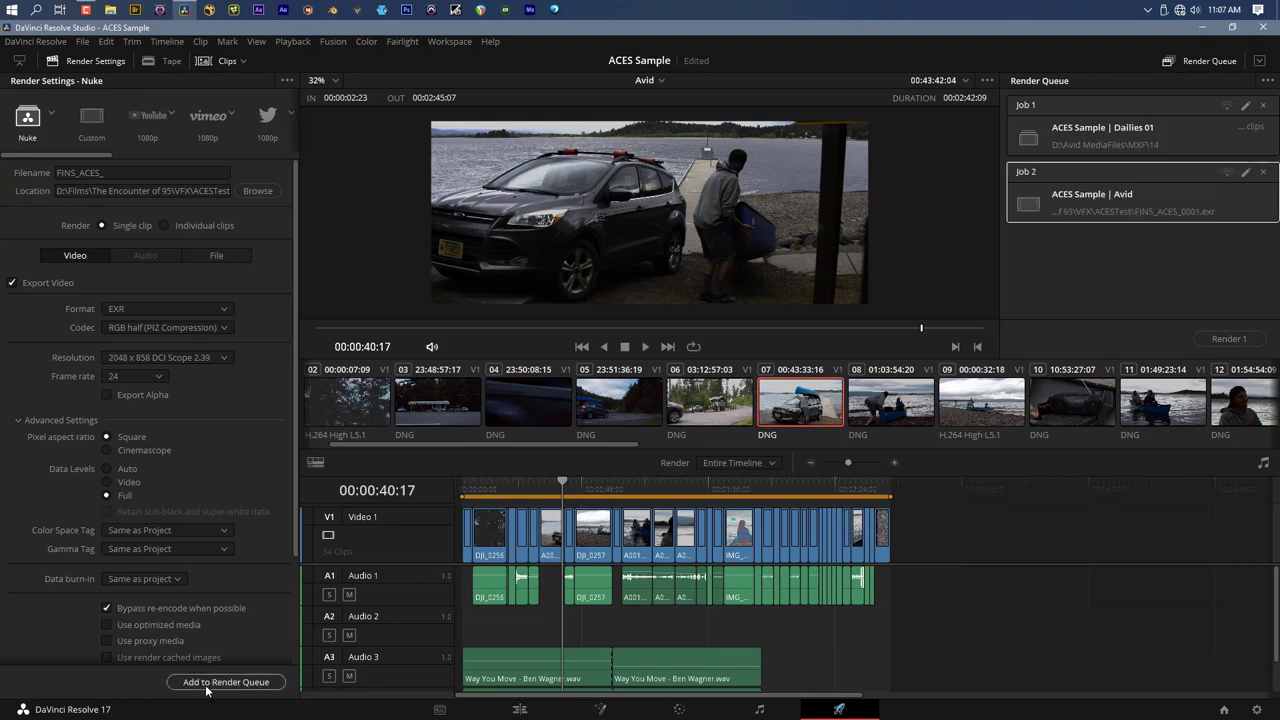
{"action": "left_click", "coordinate": [1226, 339]}
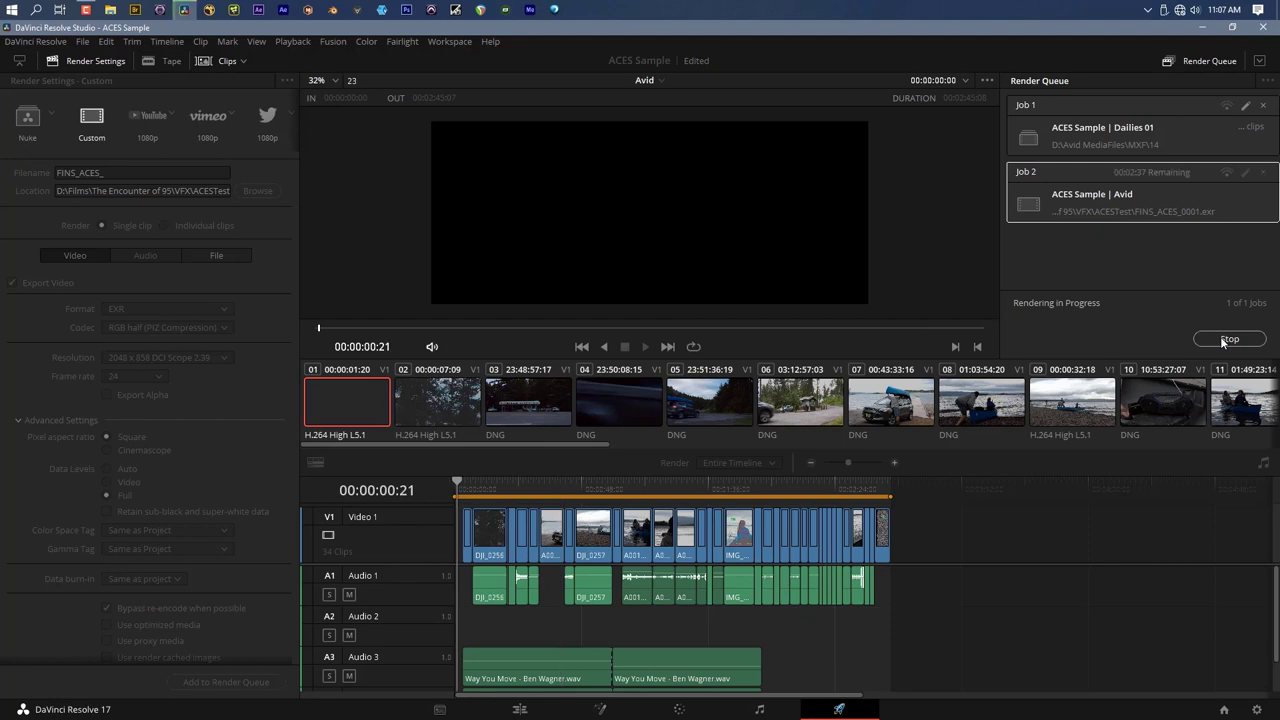
{"action": "left_click", "coordinate": [1221, 338]}
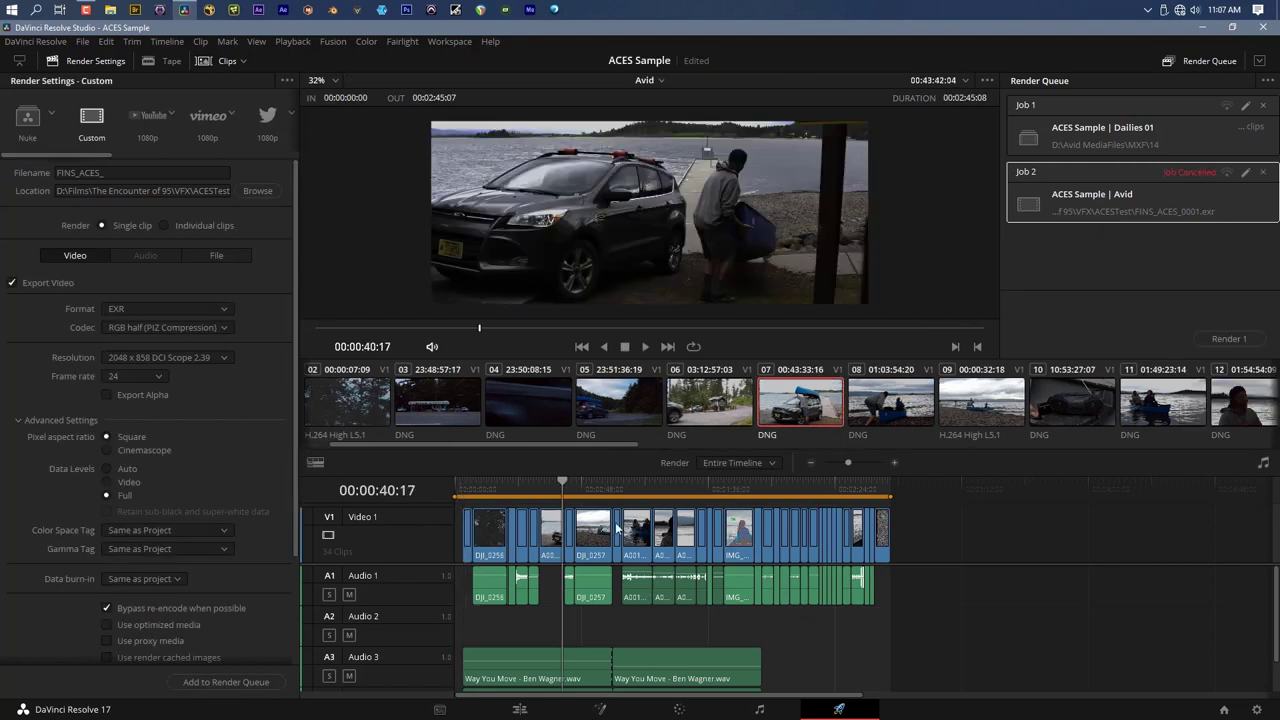
{"action": "left_click", "coordinate": [1263, 172]}
Remove the old dailies job from the render queue, leaving the render range unchanged
{"action": "left_click", "coordinate": [1263, 107]}
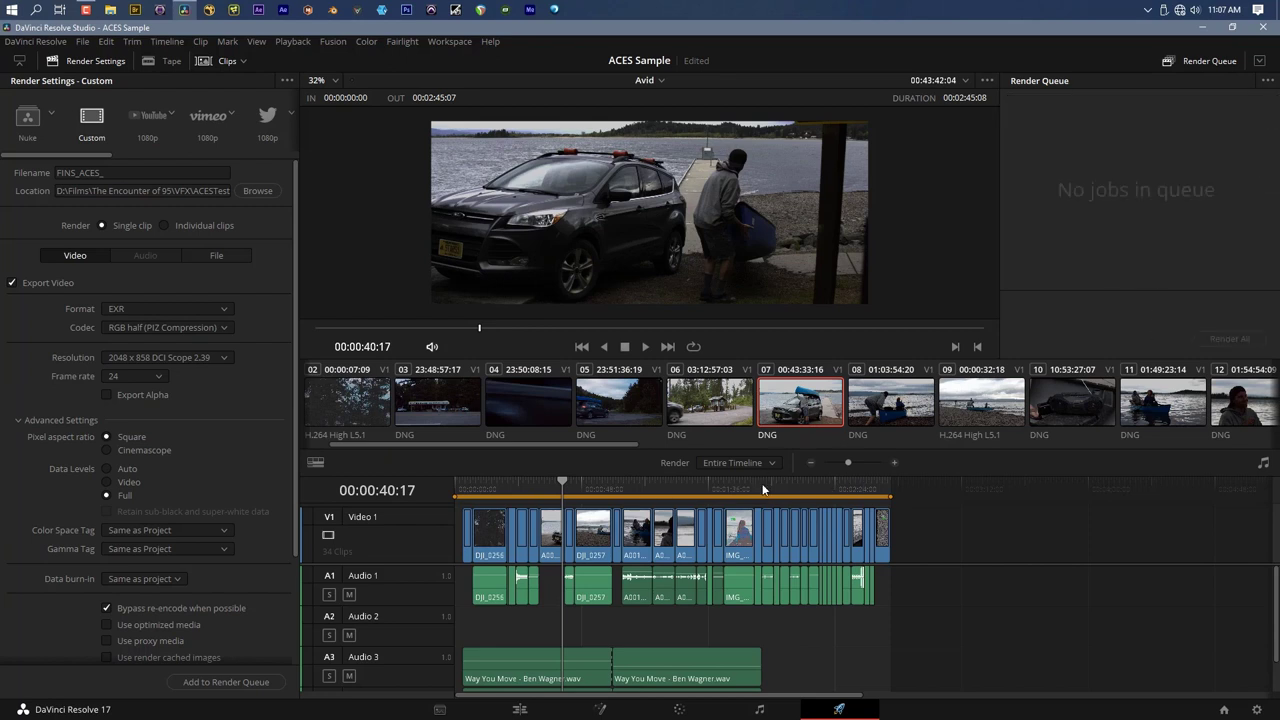
{"action": "left_click", "coordinate": [725, 463]}
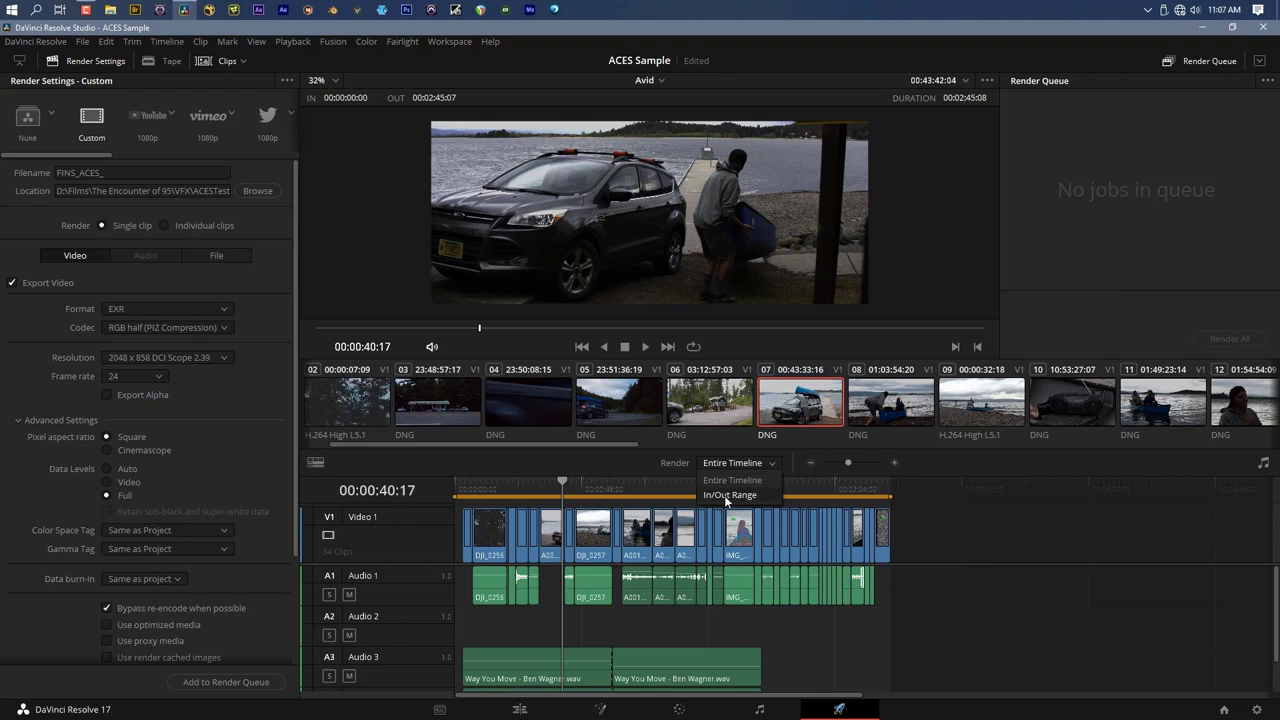
{"action": "left_click", "coordinate": [717, 445]}
Render only clip 07, the car and kayak shot, replacing the earlier FINS_ACES EXR file
{"action": "right_click", "coordinate": [812, 417]}
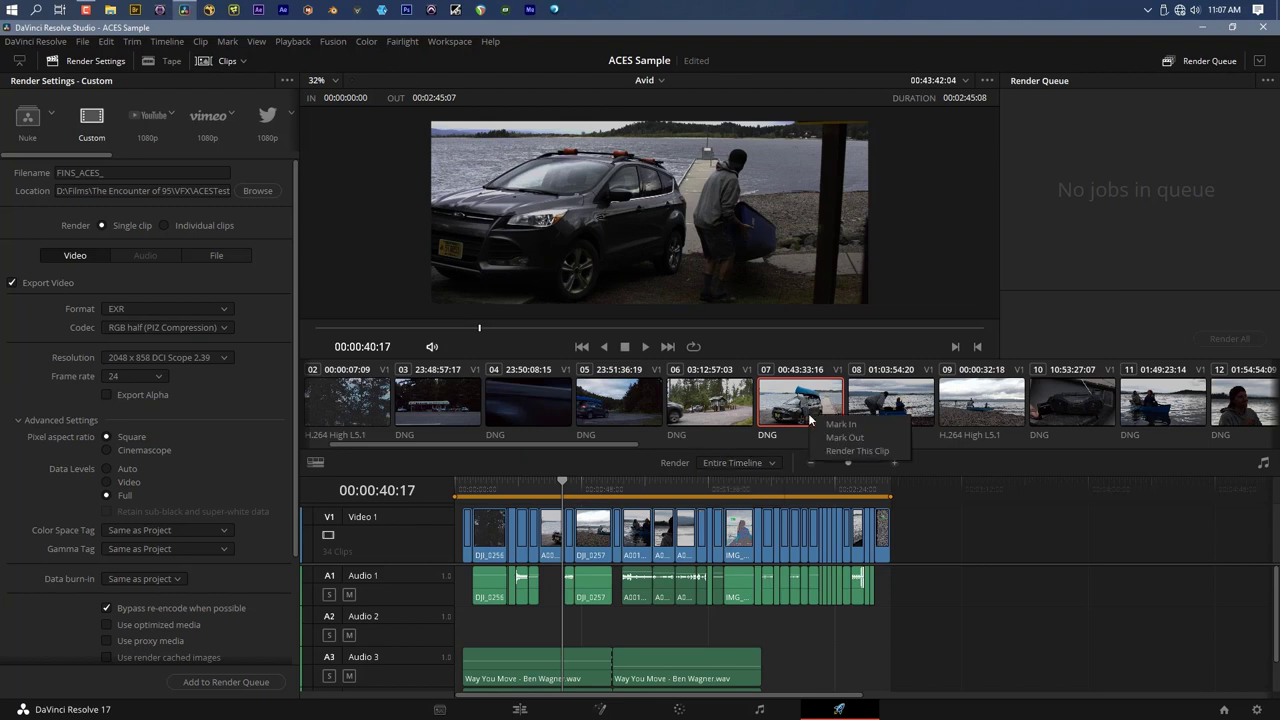
{"action": "left_click", "coordinate": [837, 449]}
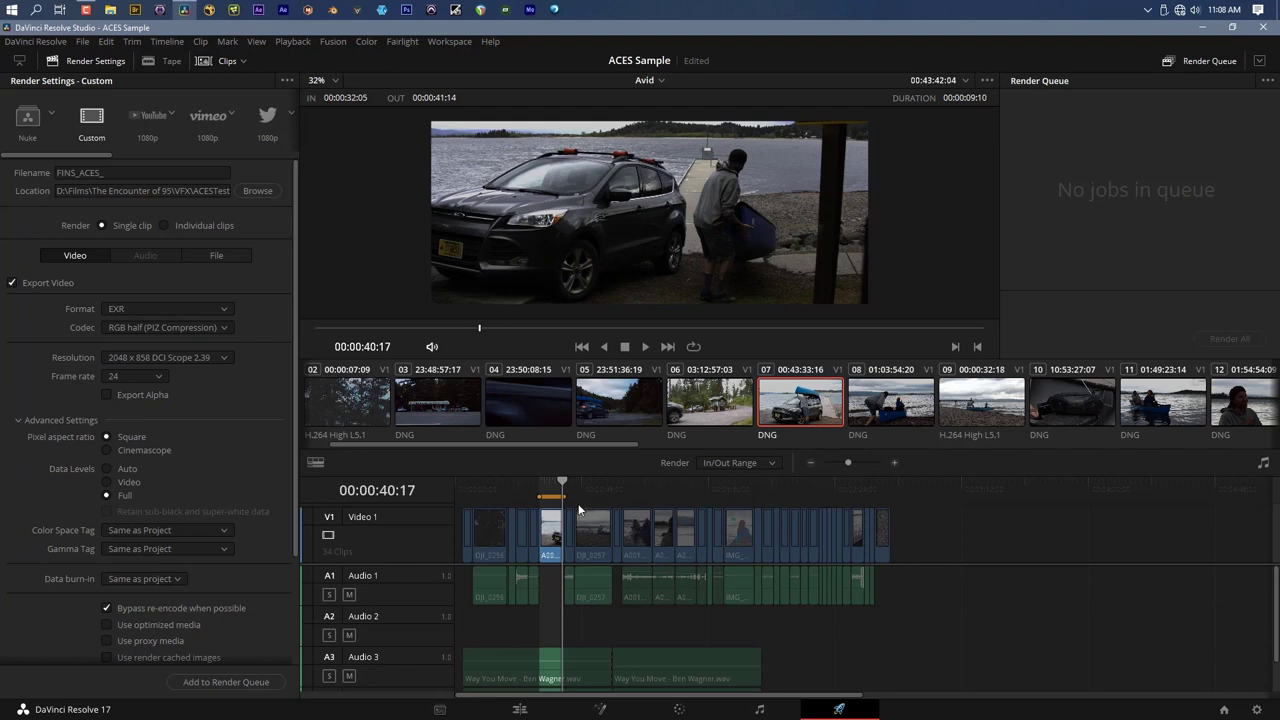
{"action": "left_click", "coordinate": [228, 682]}
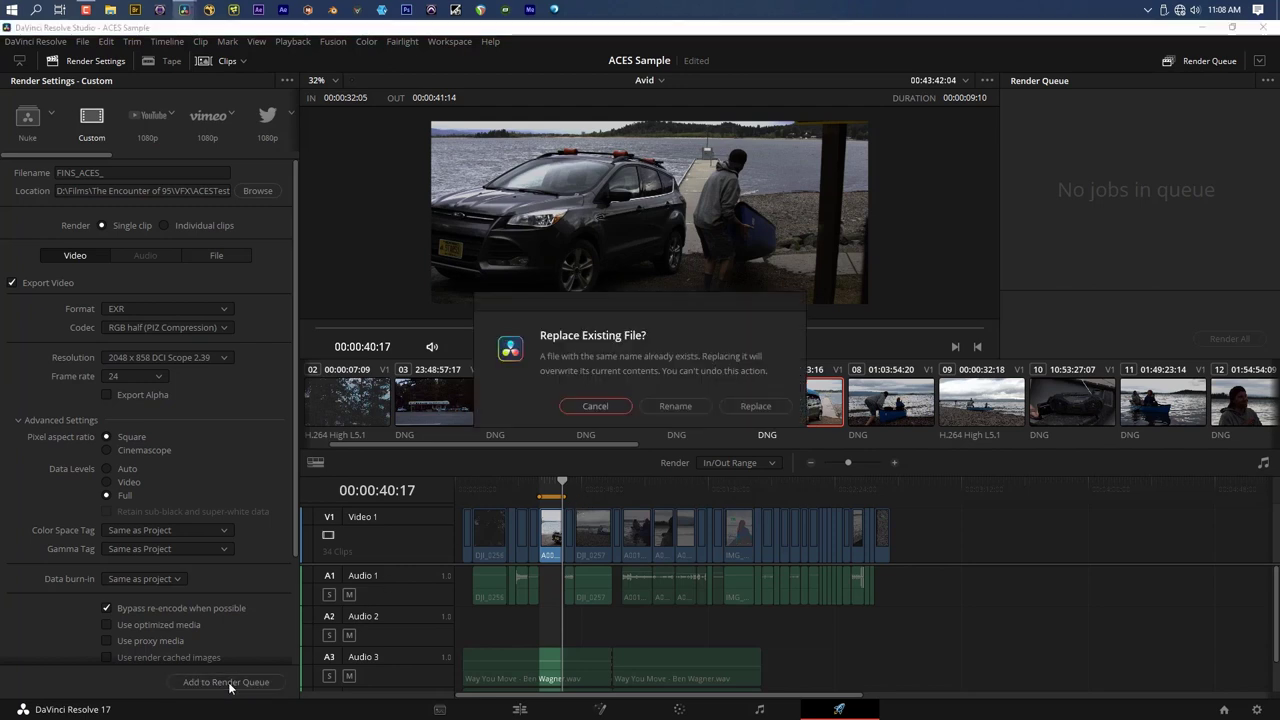
{"action": "left_click", "coordinate": [756, 406]}
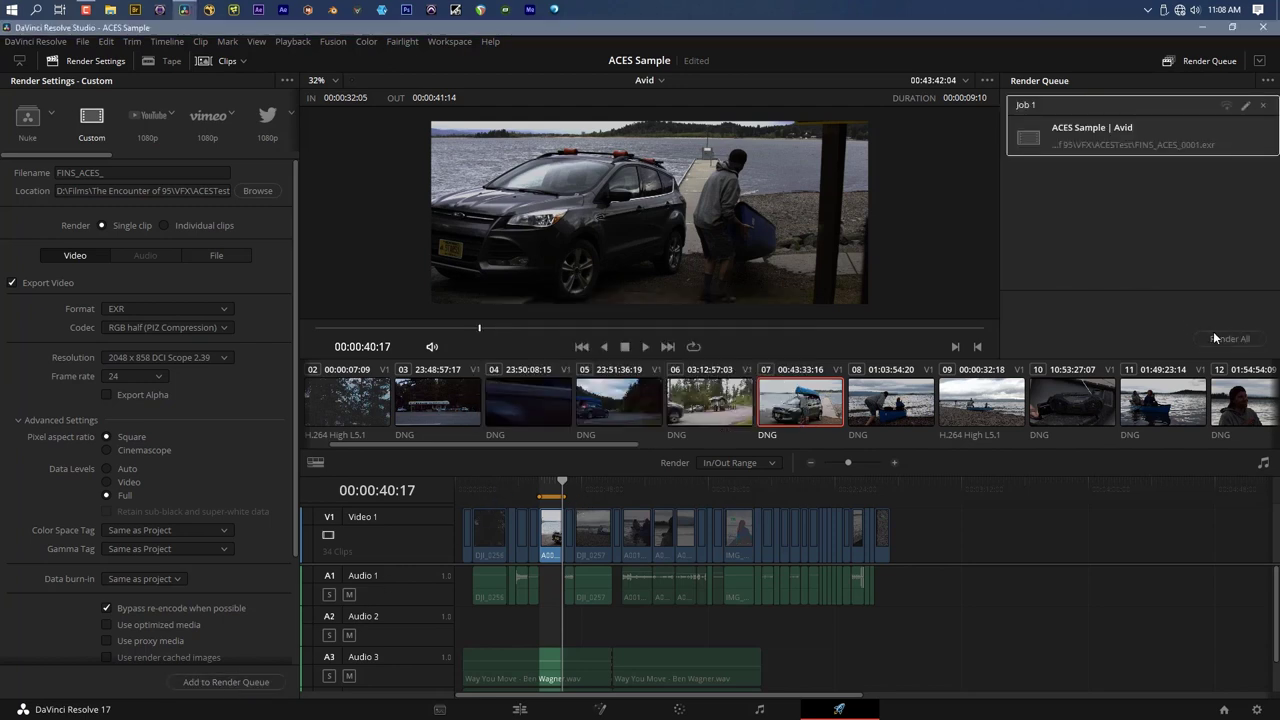
{"action": "left_click", "coordinate": [1222, 338]}
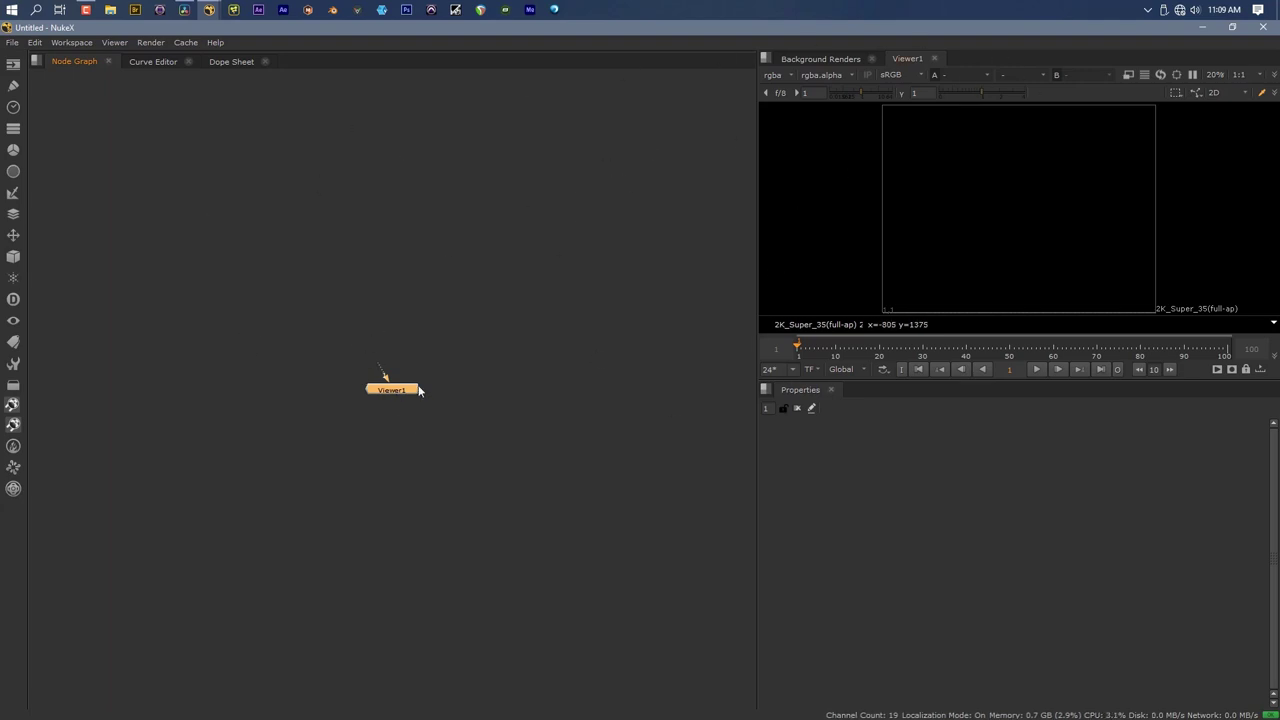
Move Viewer1 down and read in the FINS_ACES_####.exr sequence (1-226) from ACESTest
{"action": "left_click_drag", "start_coordinate": [398, 392], "coordinate": [660, 661]}
{"action": "left_click", "coordinate": [209, 172]}
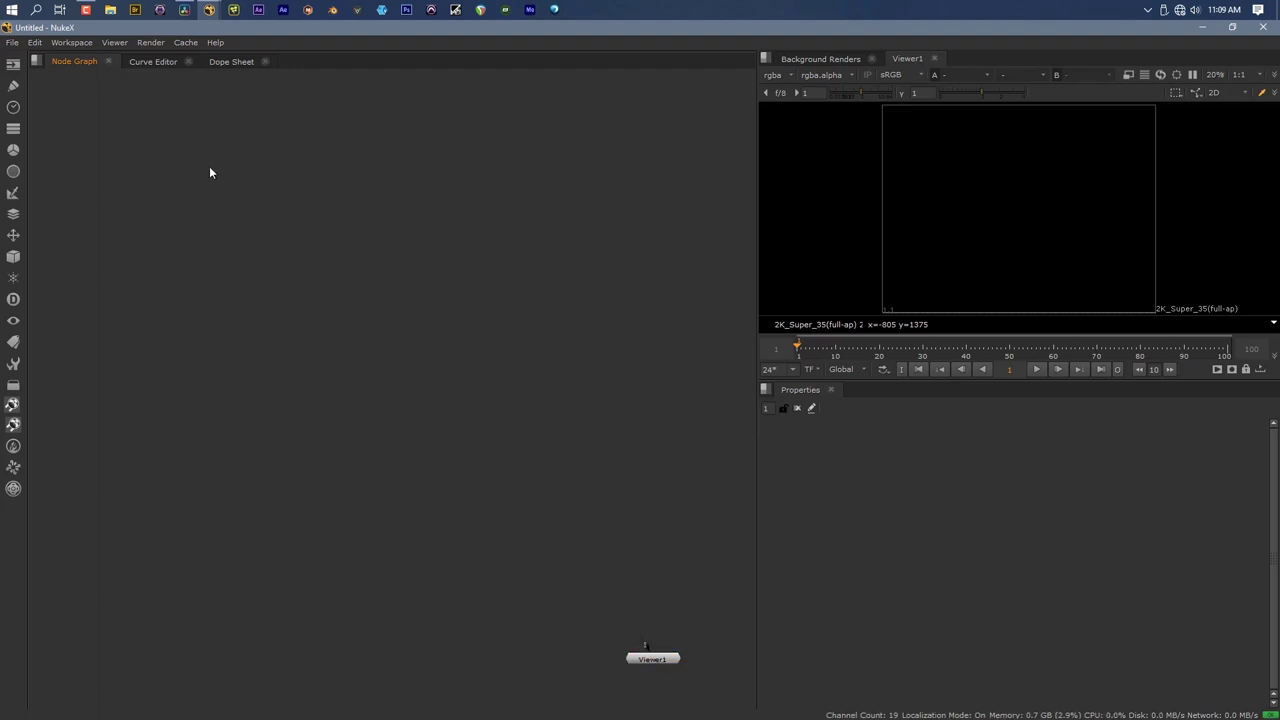
{"action": "key", "text": "r"}
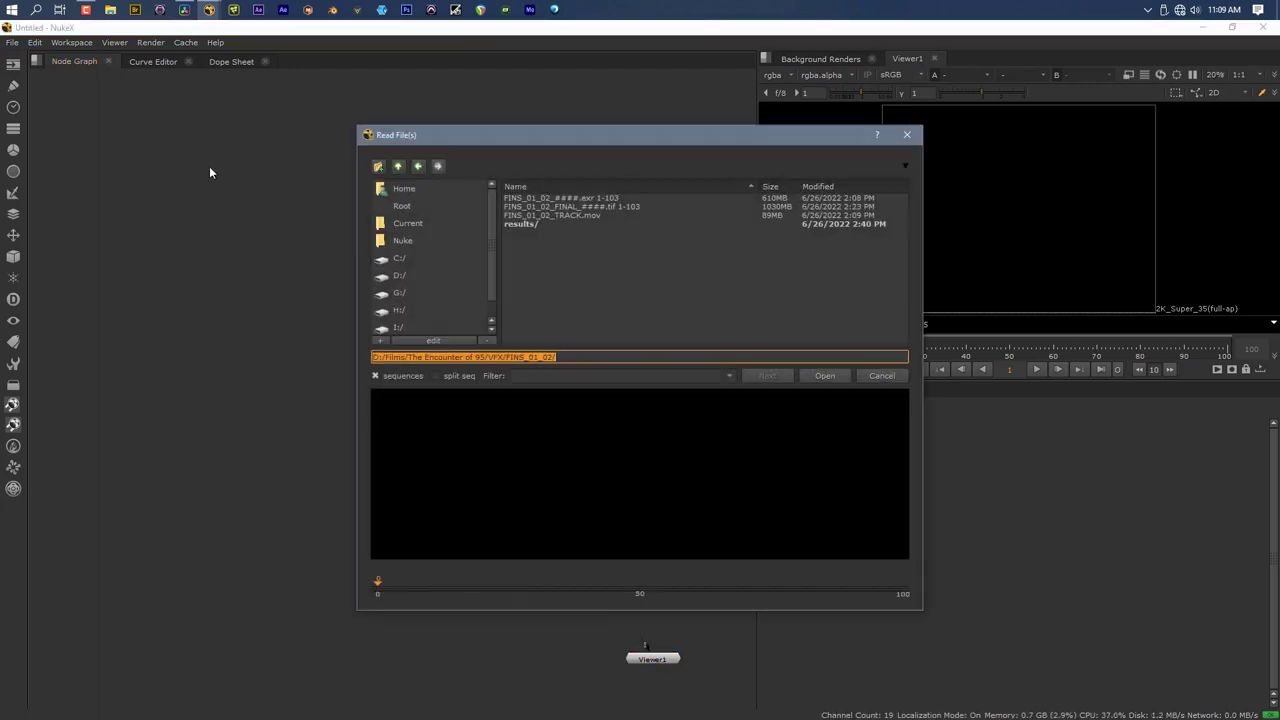
{"action": "left_click", "coordinate": [398, 166]}
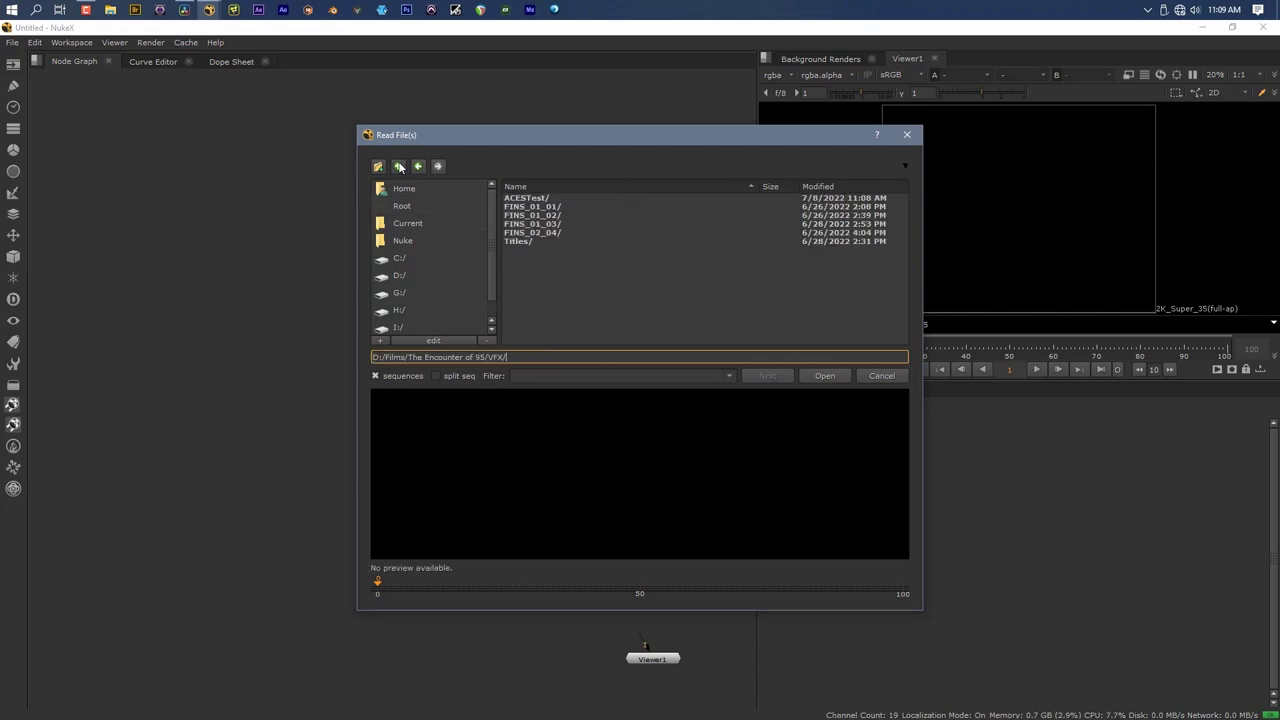
{"action": "double_click", "coordinate": [526, 198]}
{"action": "left_click", "coordinate": [526, 198]}
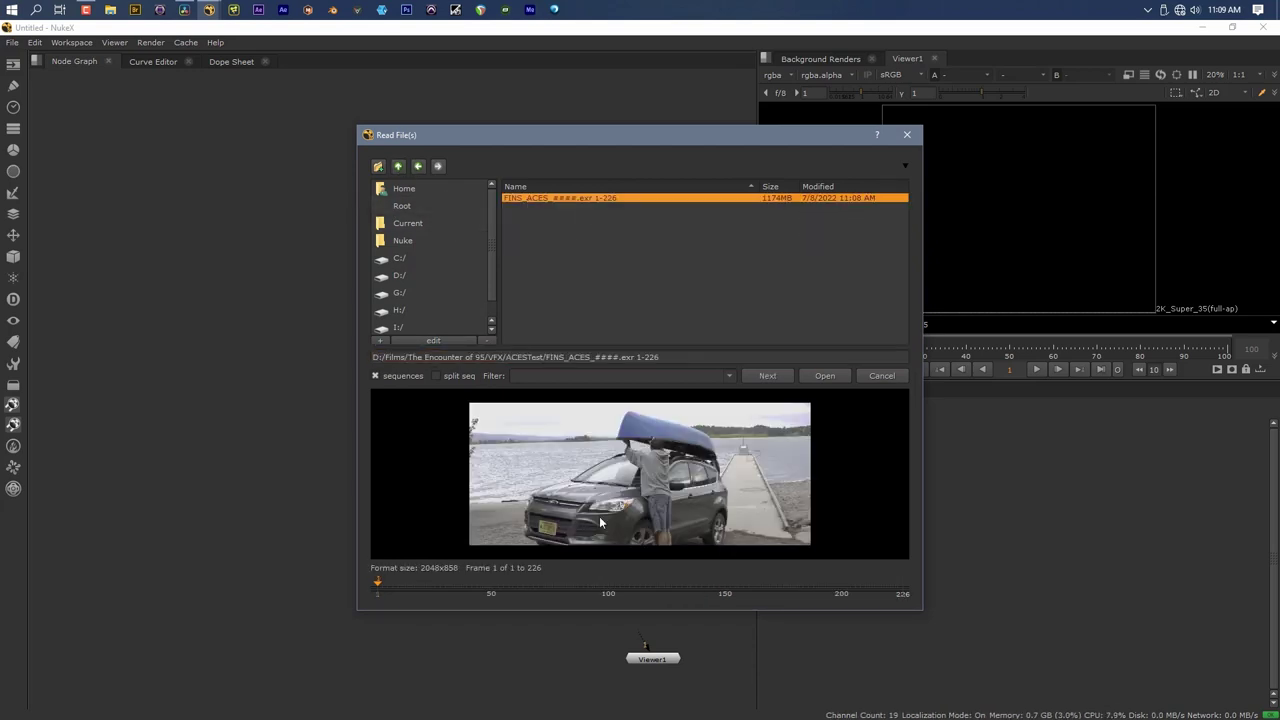
{"action": "left_click", "coordinate": [825, 376]}
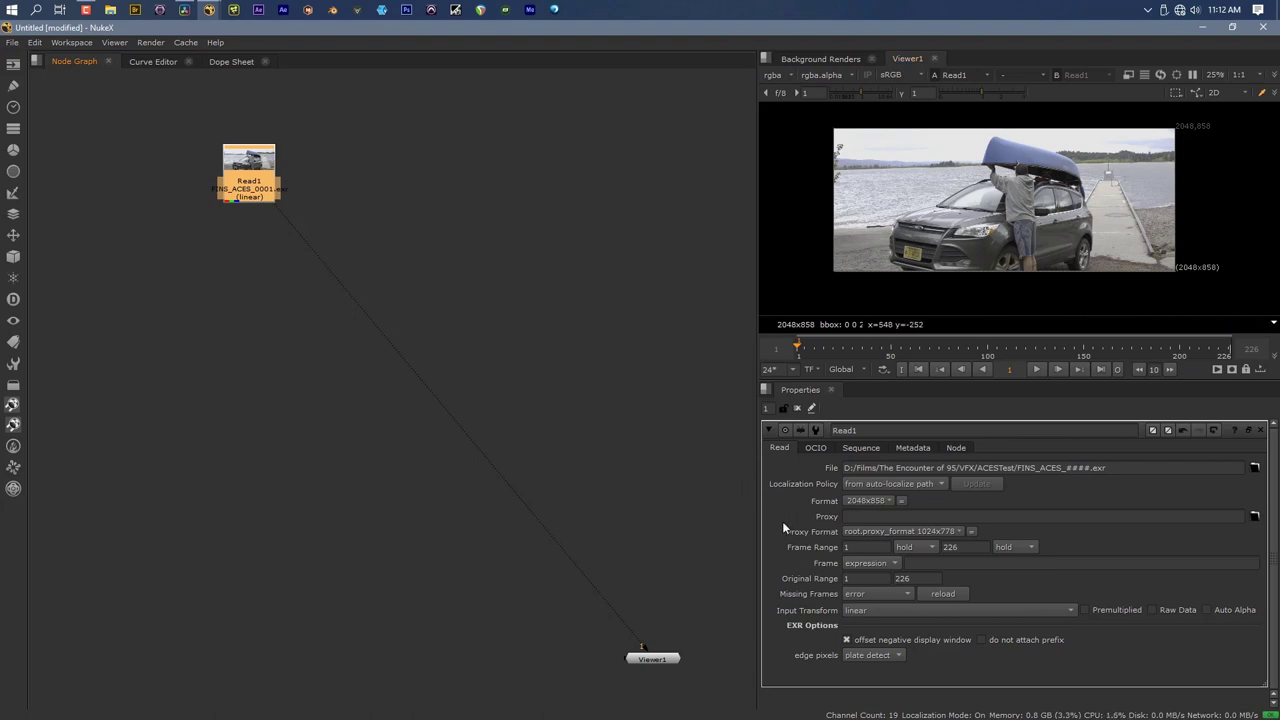
Set the project's colour management to OCIO with the aces_1.2 config
{"action": "key", "text": "s"}
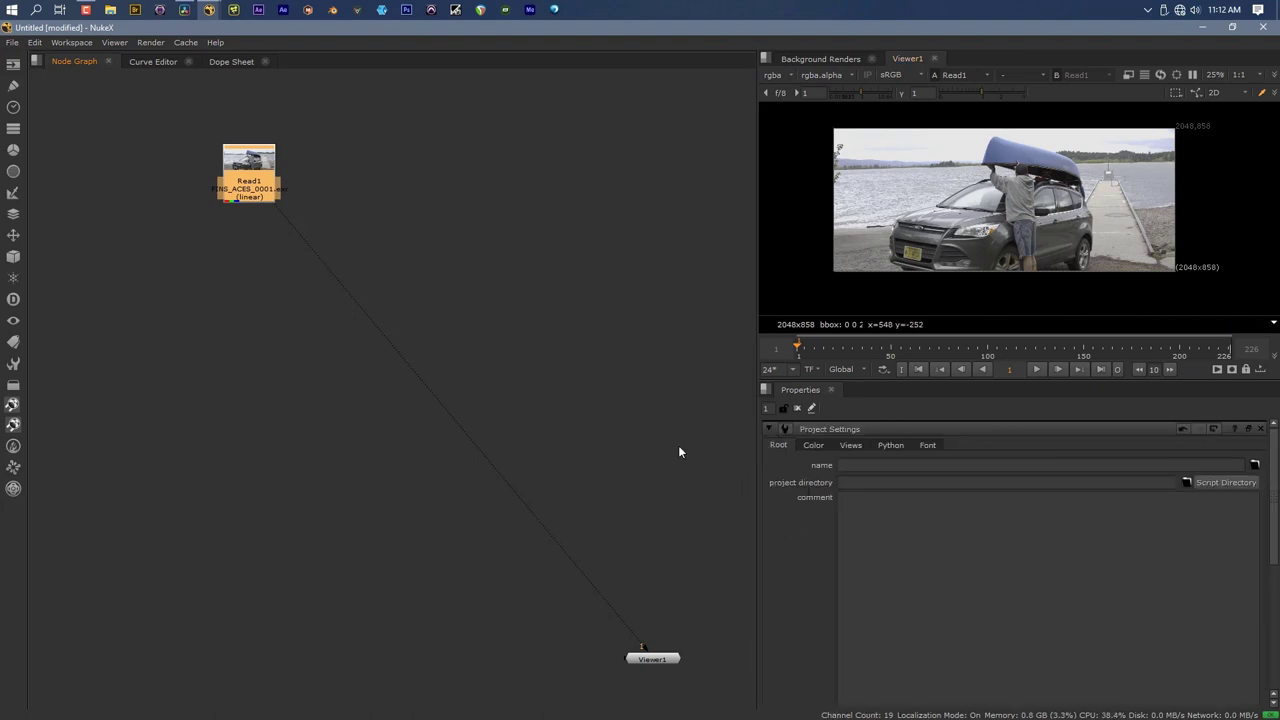
{"action": "left_click", "coordinate": [814, 445]}
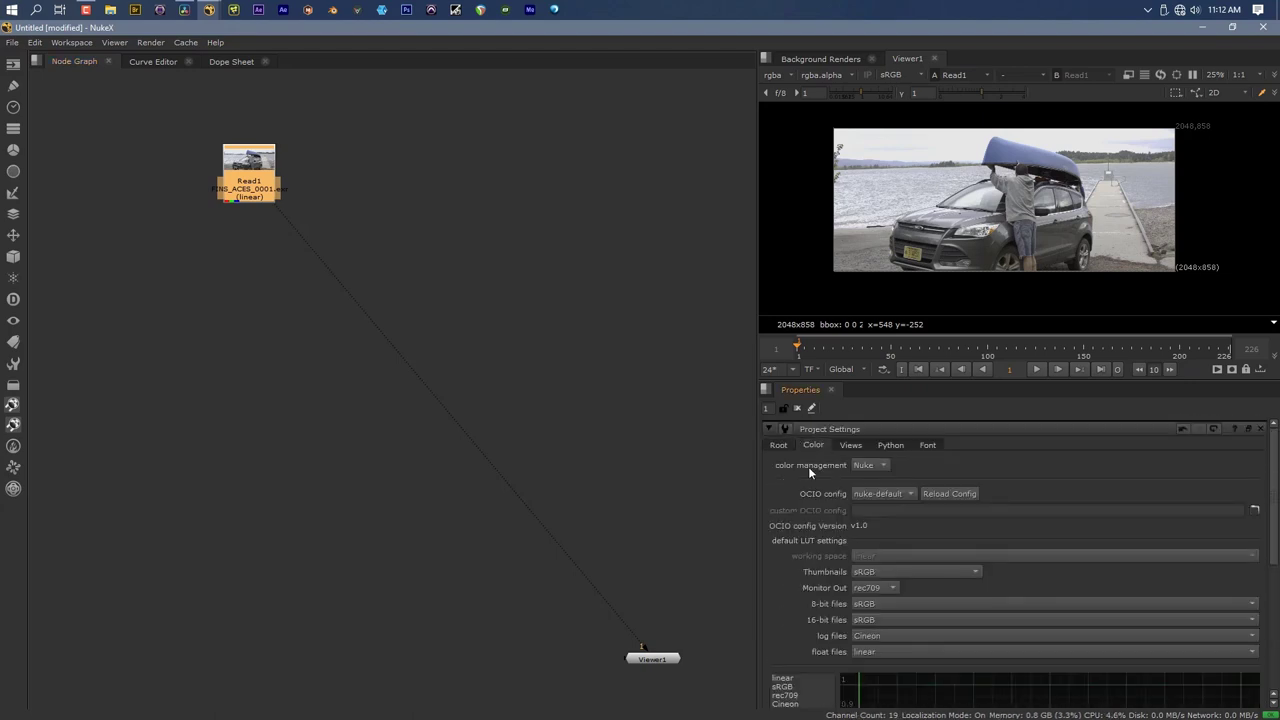
{"action": "left_click", "coordinate": [864, 466]}
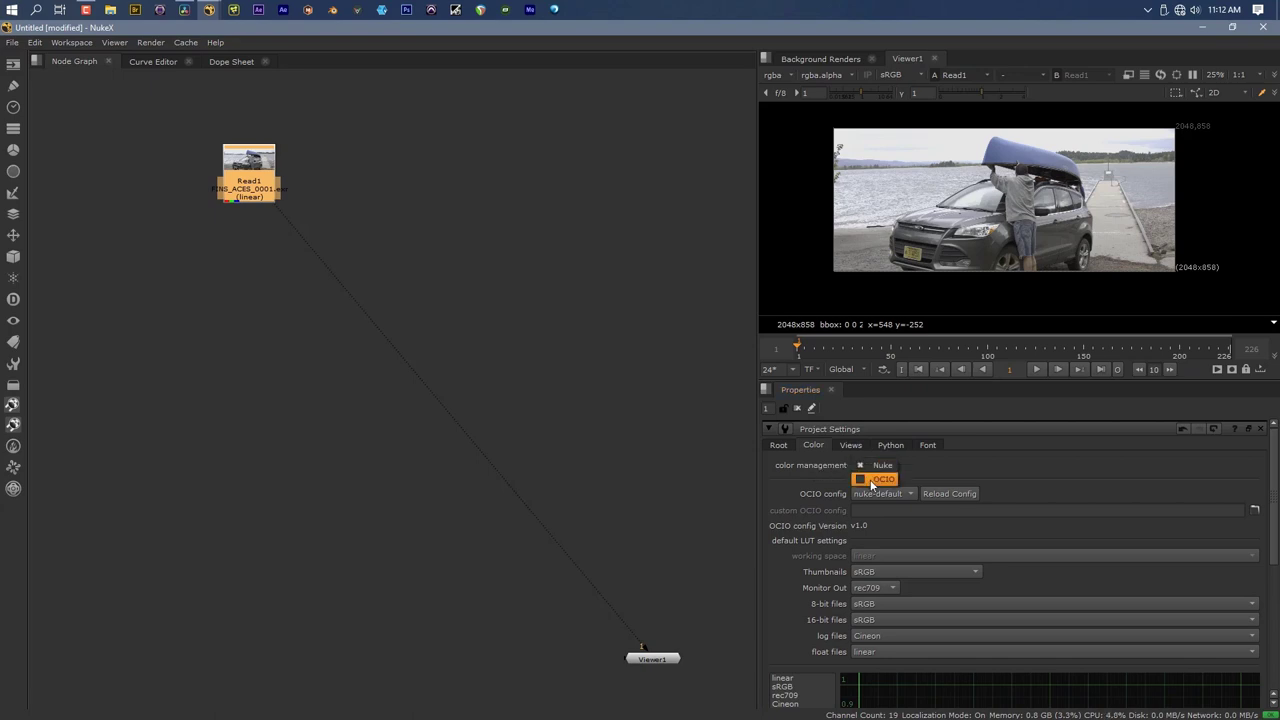
{"action": "left_click", "coordinate": [876, 480]}
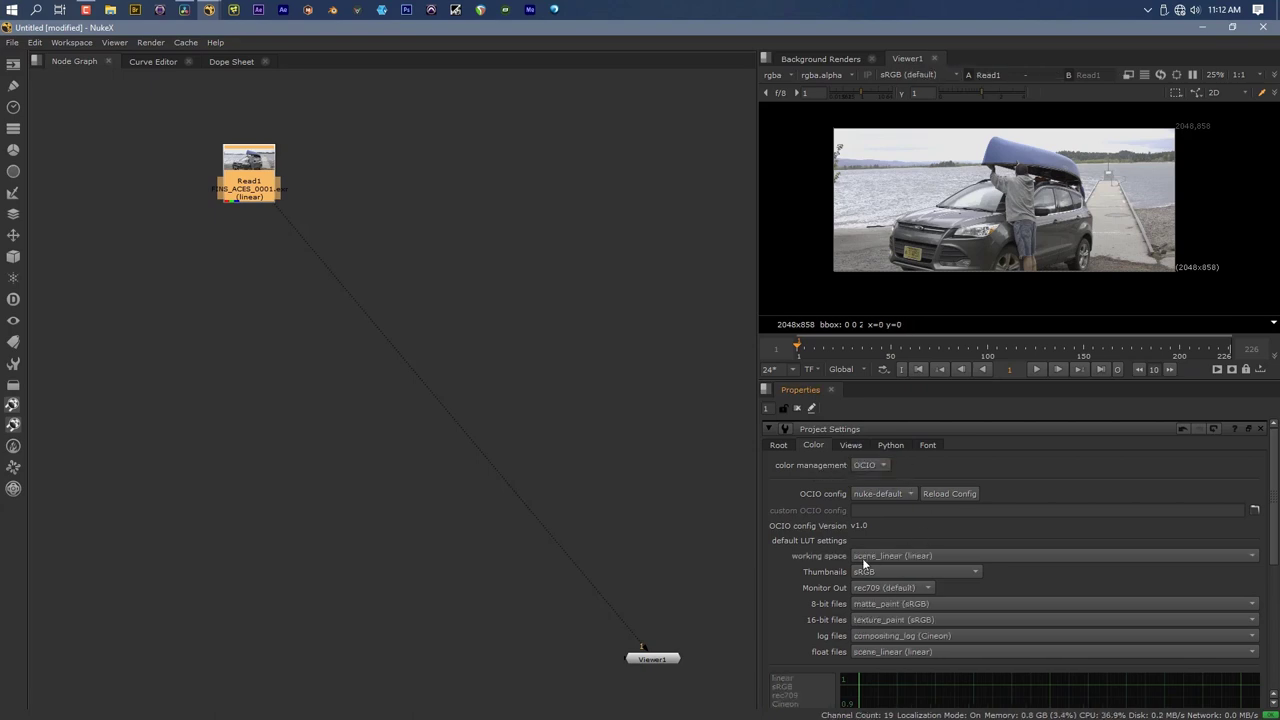
{"action": "left_click", "coordinate": [888, 492]}
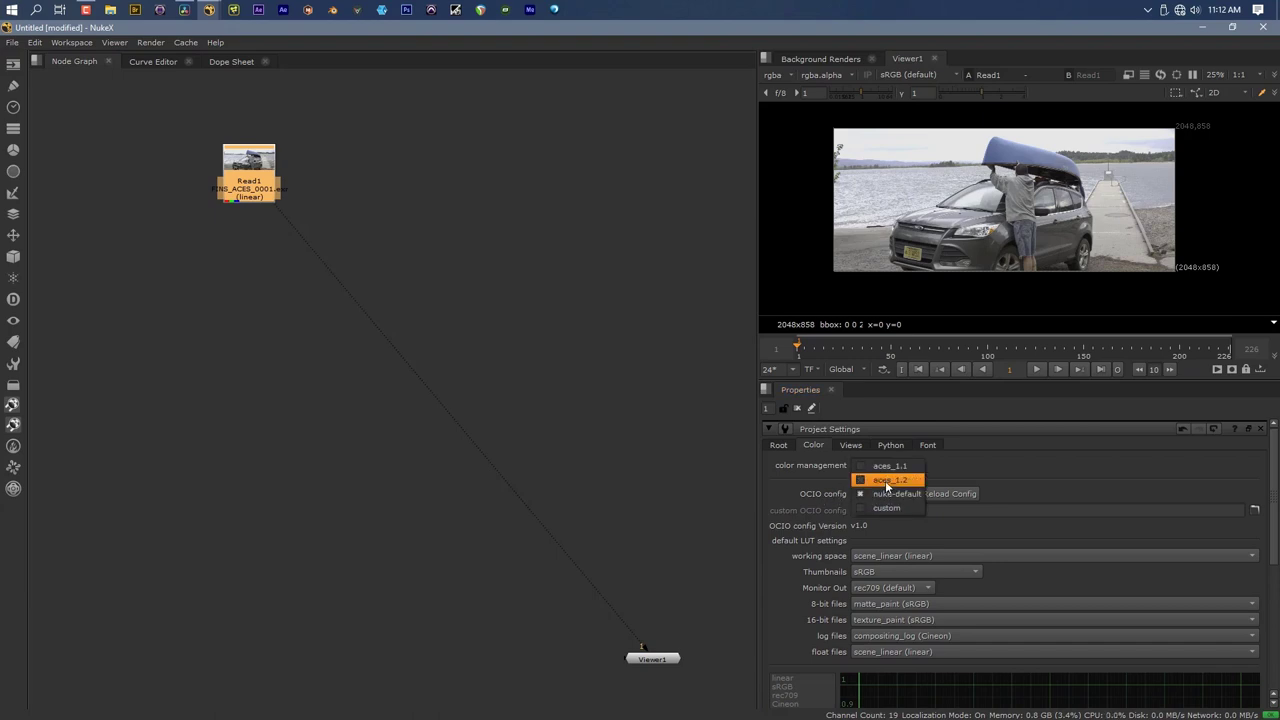
{"action": "left_click", "coordinate": [887, 480]}
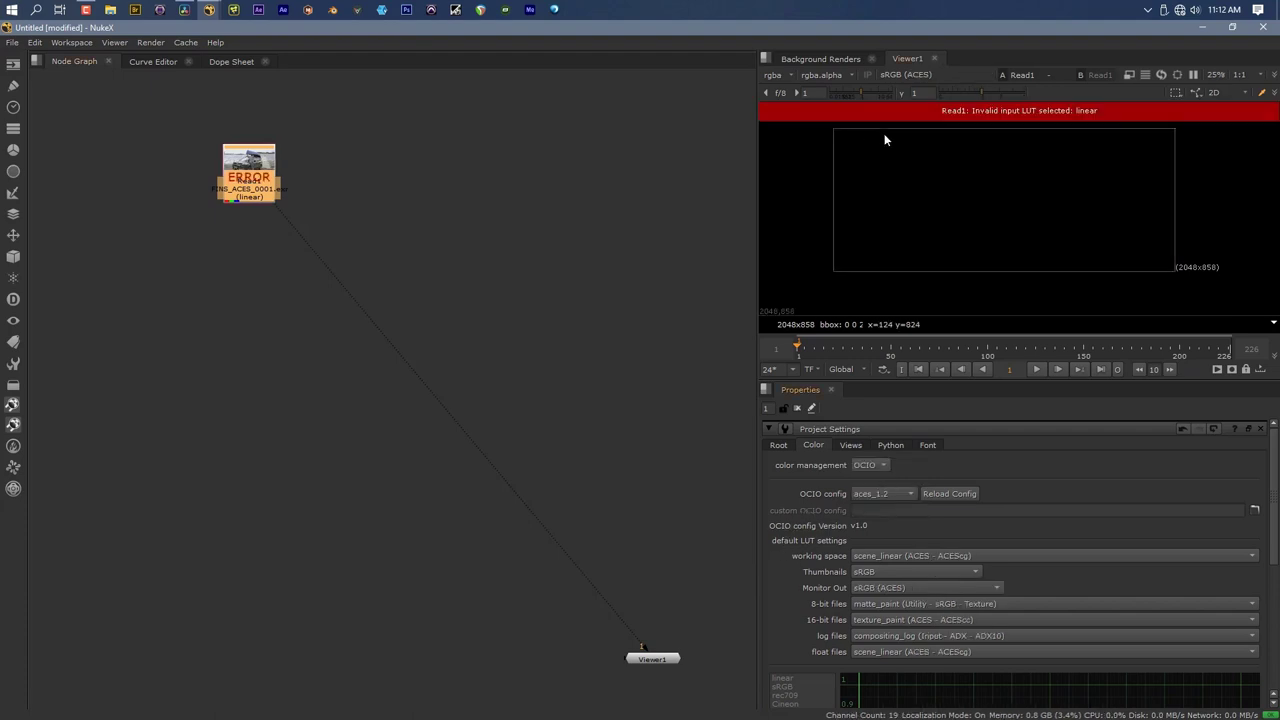
{"action": "double_click", "coordinate": [240, 186]}
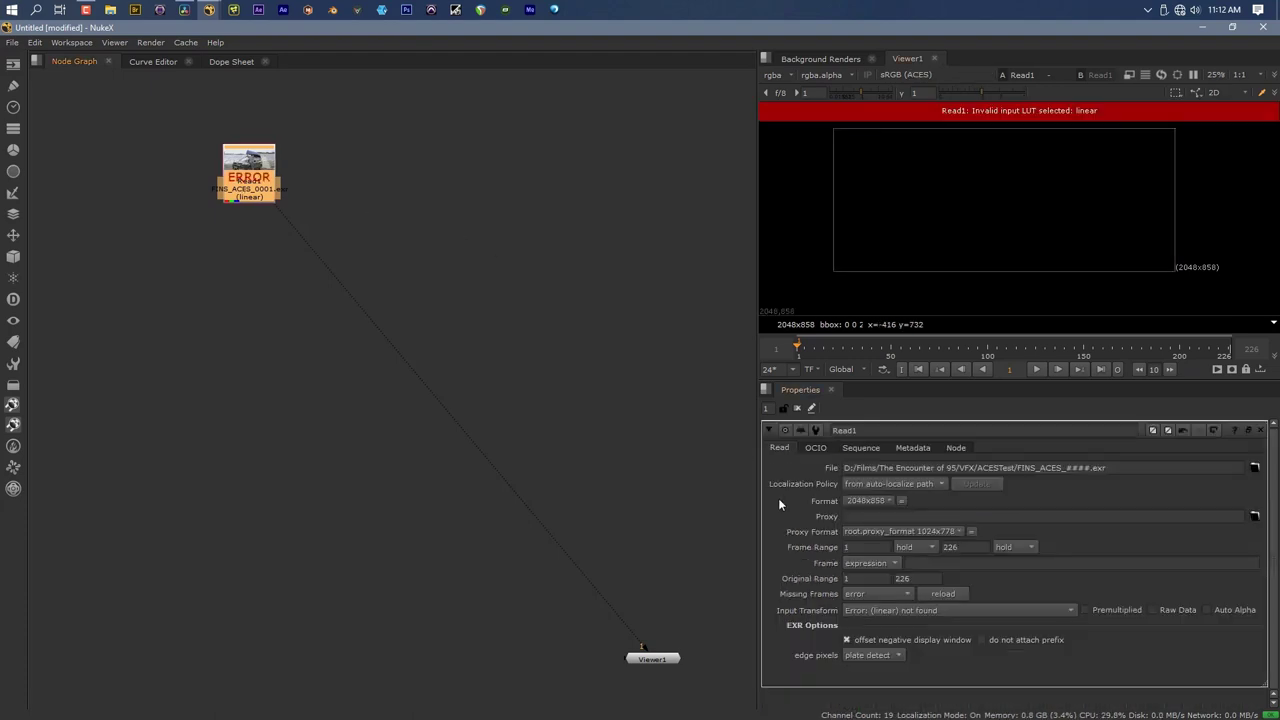
Set Read1's input transform to default (scene_linear) to clear the LUT error
{"action": "left_click", "coordinate": [876, 608]}
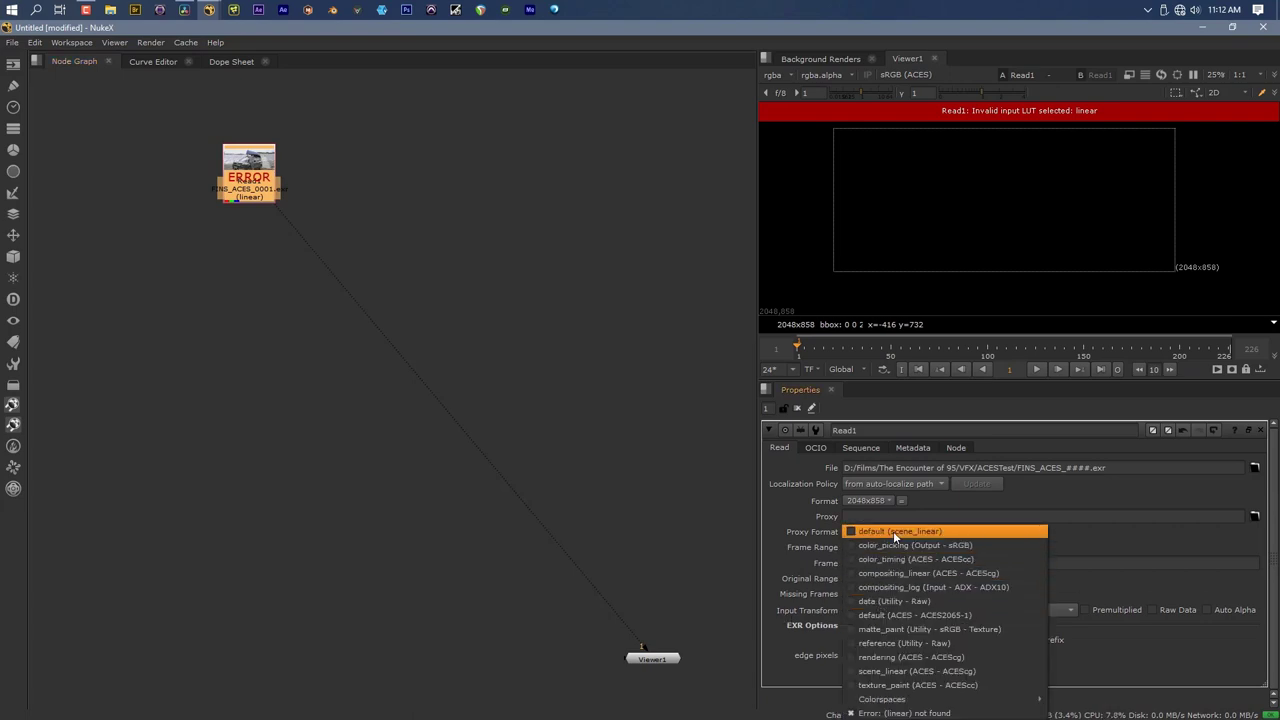
{"action": "left_click", "coordinate": [895, 537]}
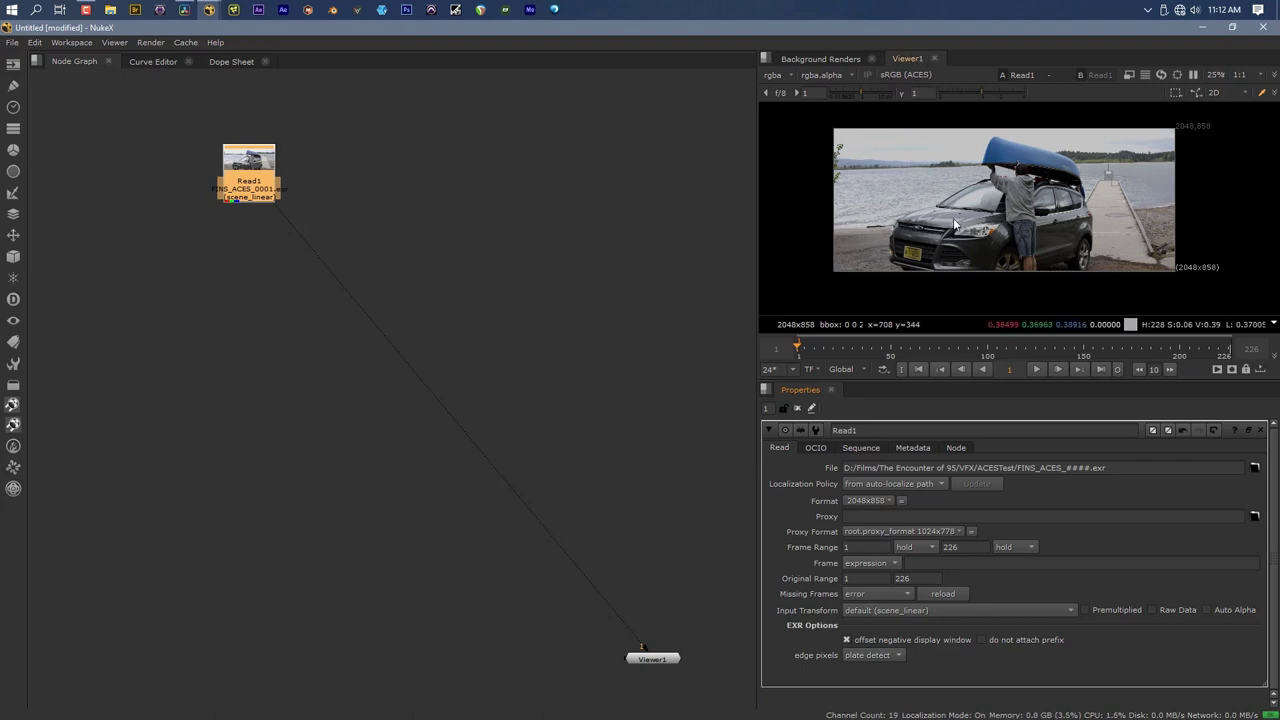
Set the Resolve project's ACES Output Device Transform to sRGB and save the settings
{"action": "left_click", "coordinate": [184, 9]}
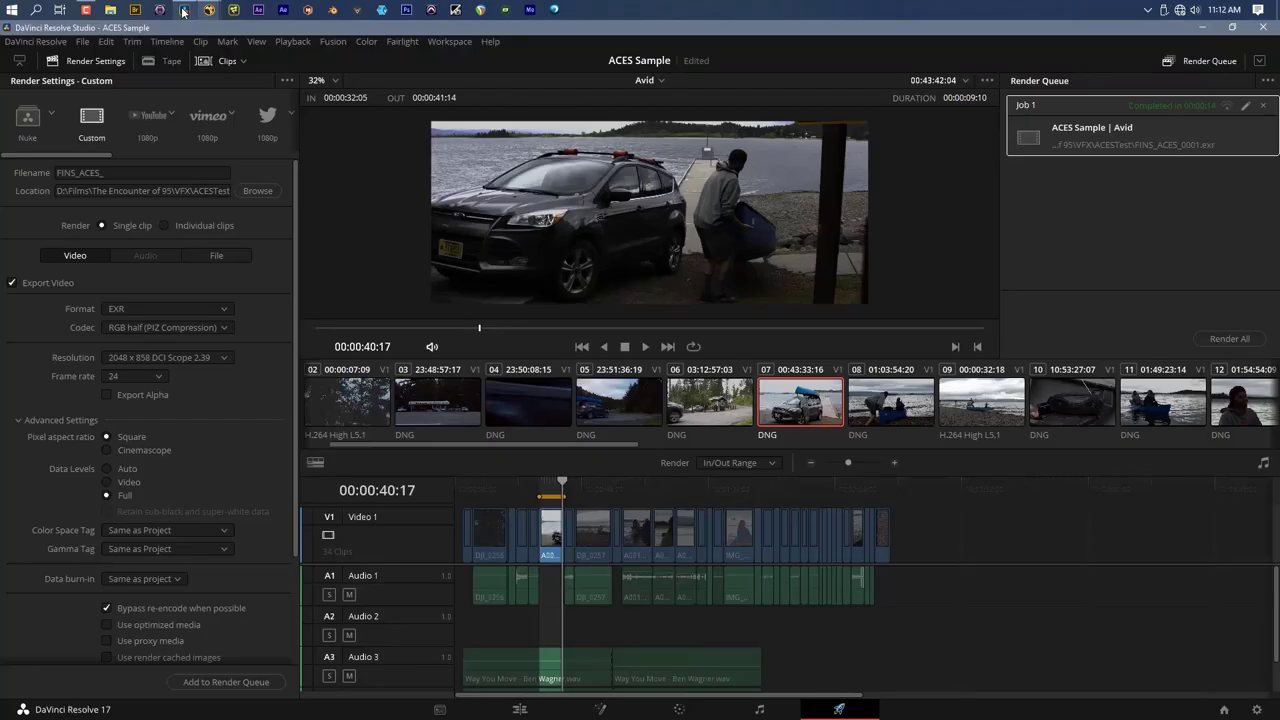
{"action": "left_click", "coordinate": [1257, 709]}
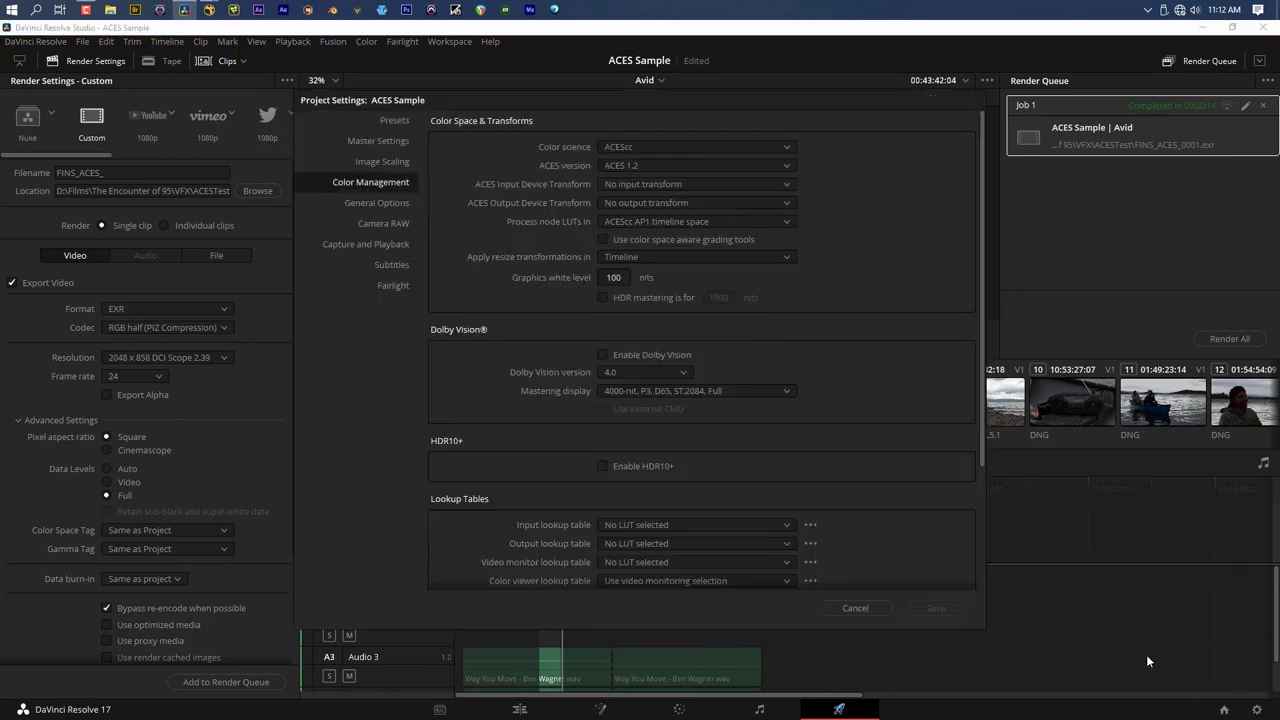
{"action": "left_click", "coordinate": [639, 200]}
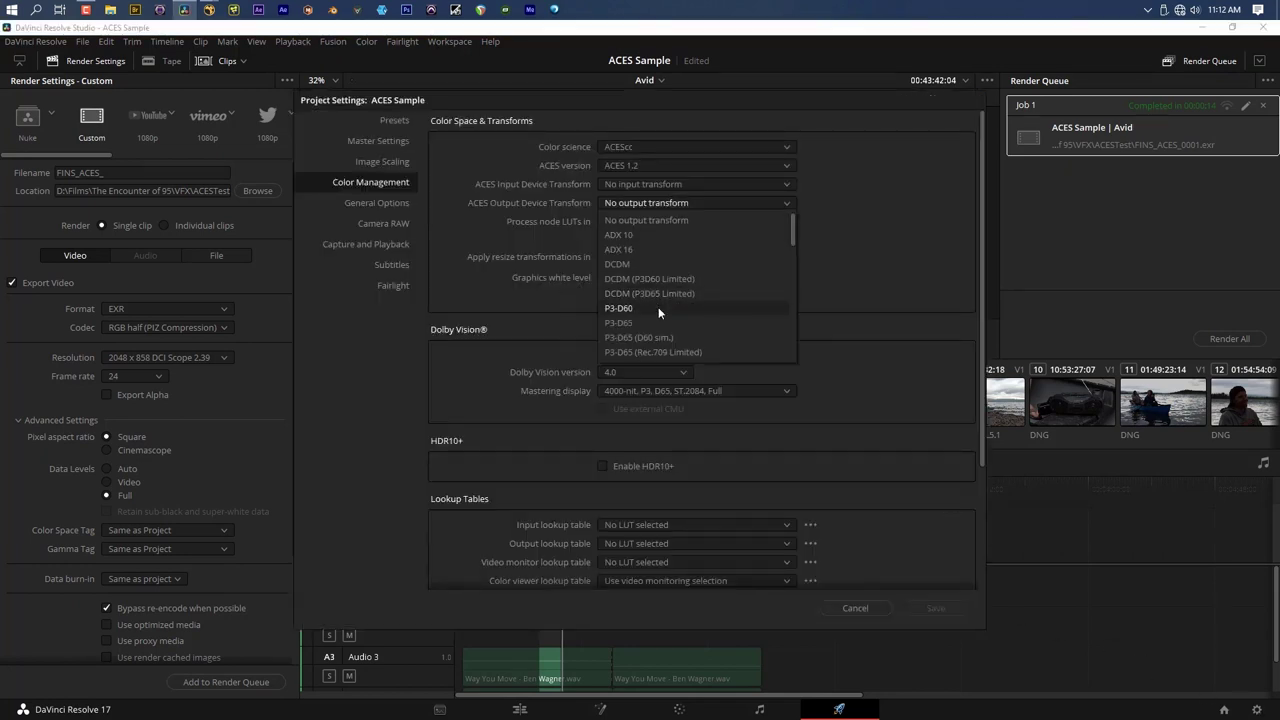
{"action": "scroll", "coordinate": [658, 307], "scroll_direction": "down", "scroll_amount": 5}
{"action": "scroll", "coordinate": [658, 307], "scroll_direction": "up", "scroll_amount": 3}
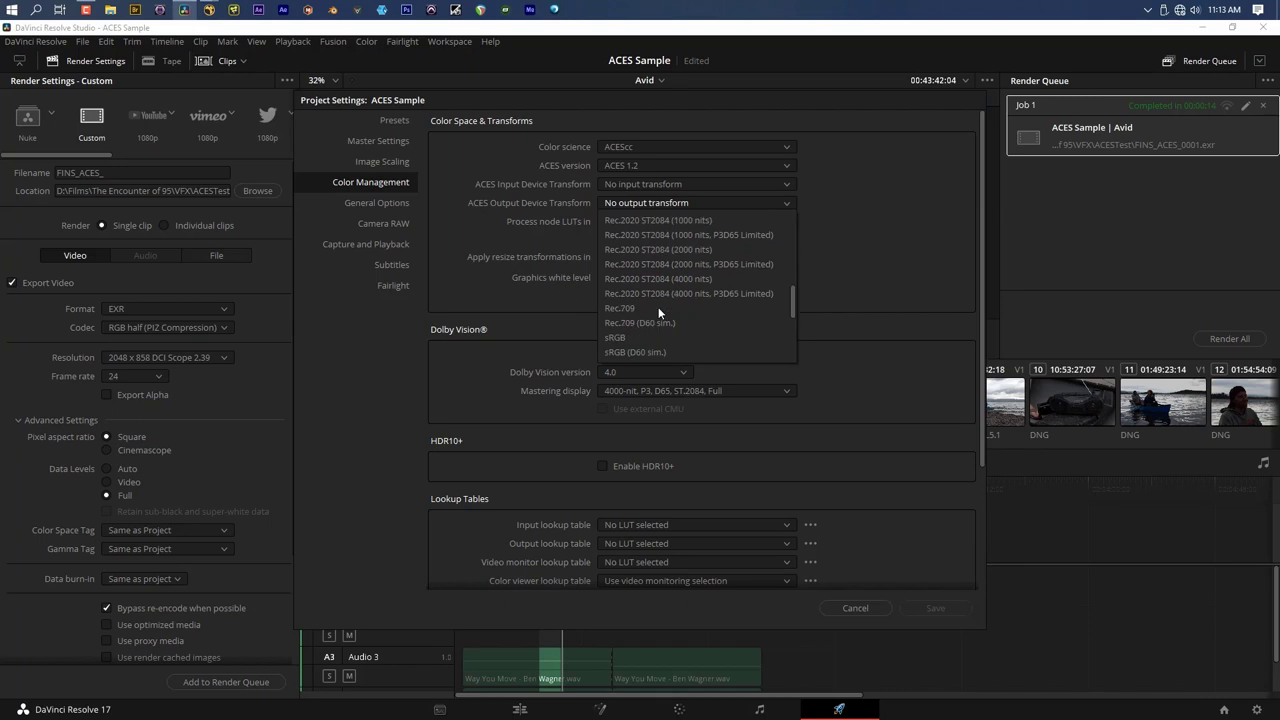
{"action": "left_click", "coordinate": [620, 300]}
{"action": "left_click", "coordinate": [940, 609]}
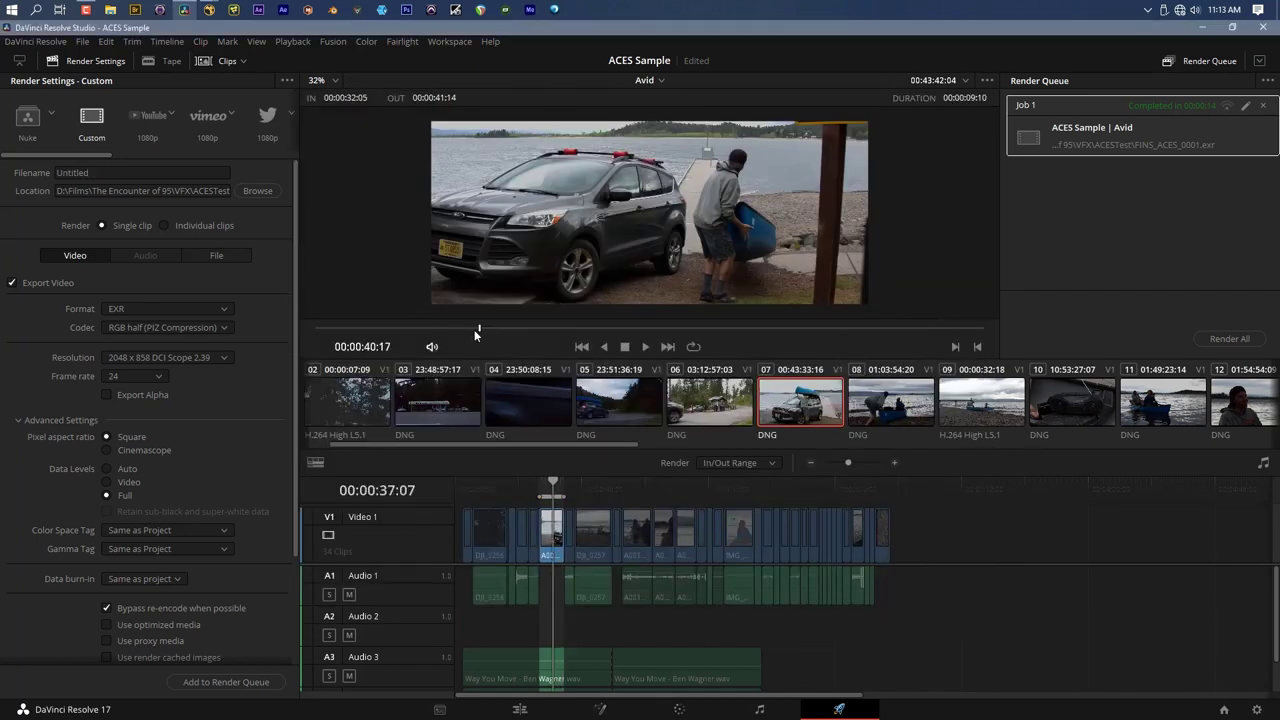
{"action": "left_click_drag", "start_coordinate": [439, 322], "coordinate": [449, 328]}
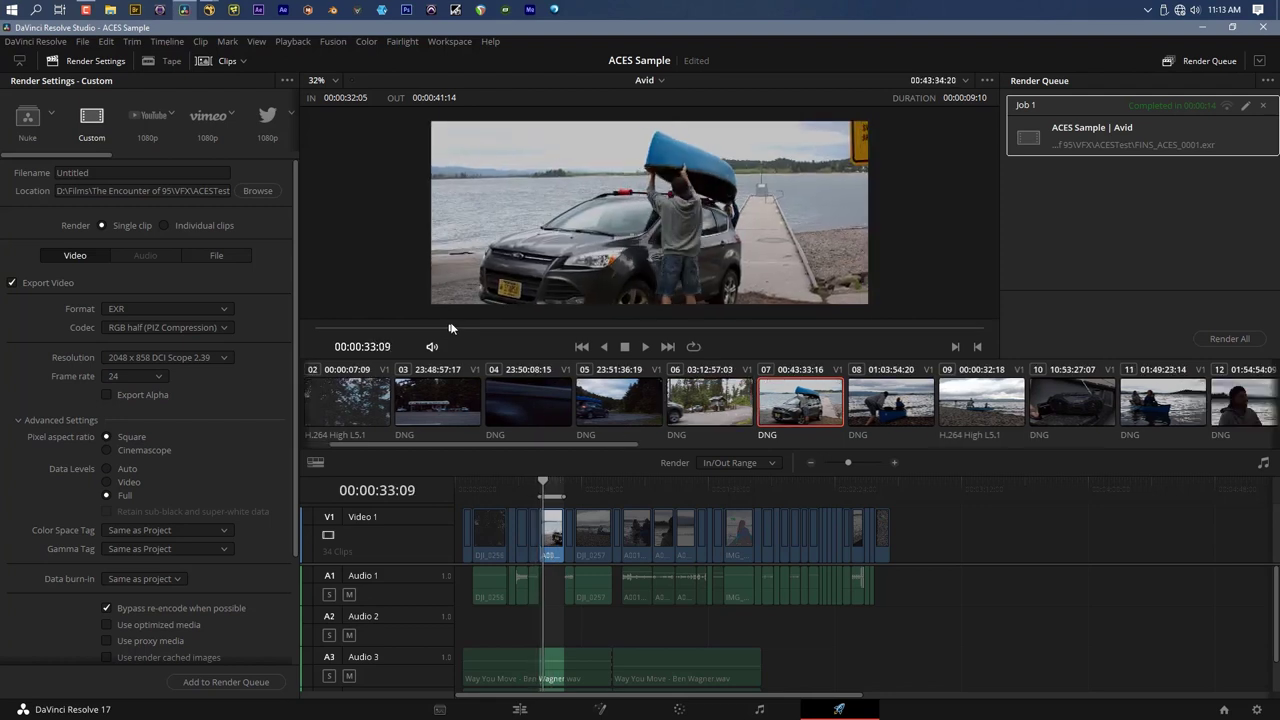
Switch back to the untitled NukeX script and shift the Read1 node to the right
{"action": "left_click", "coordinate": [209, 9]}
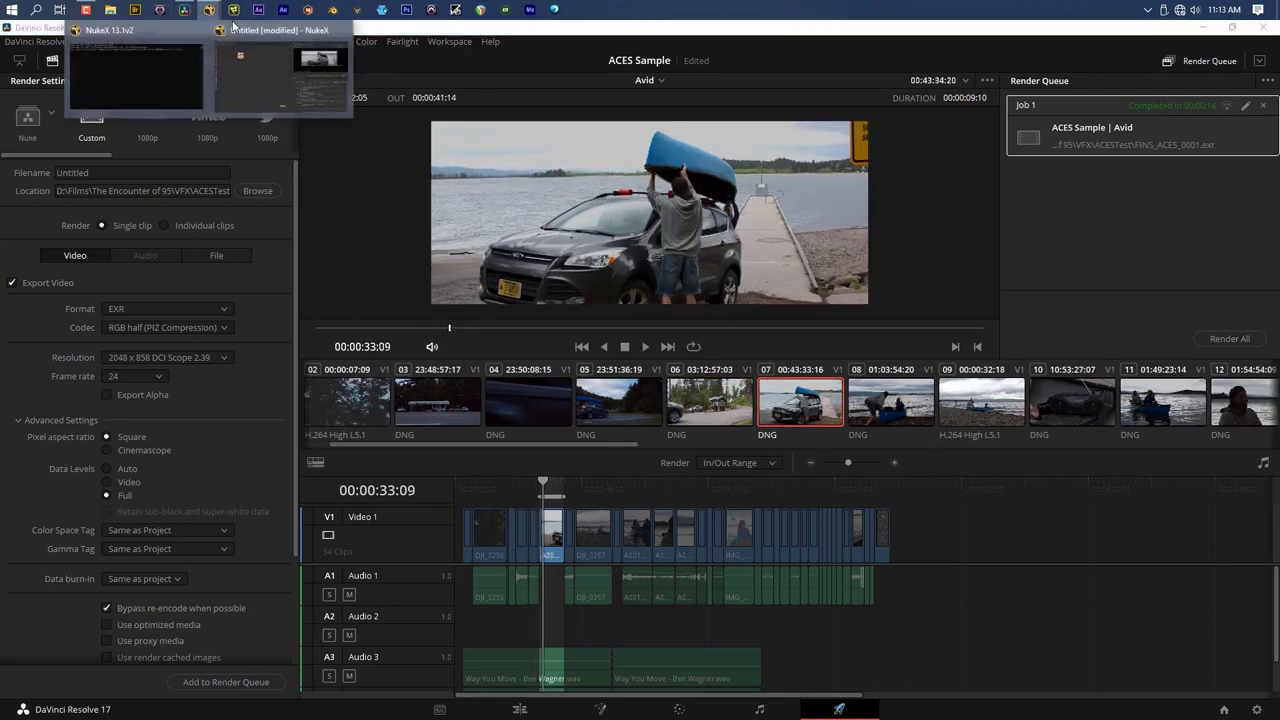
{"action": "left_click", "coordinate": [292, 79]}
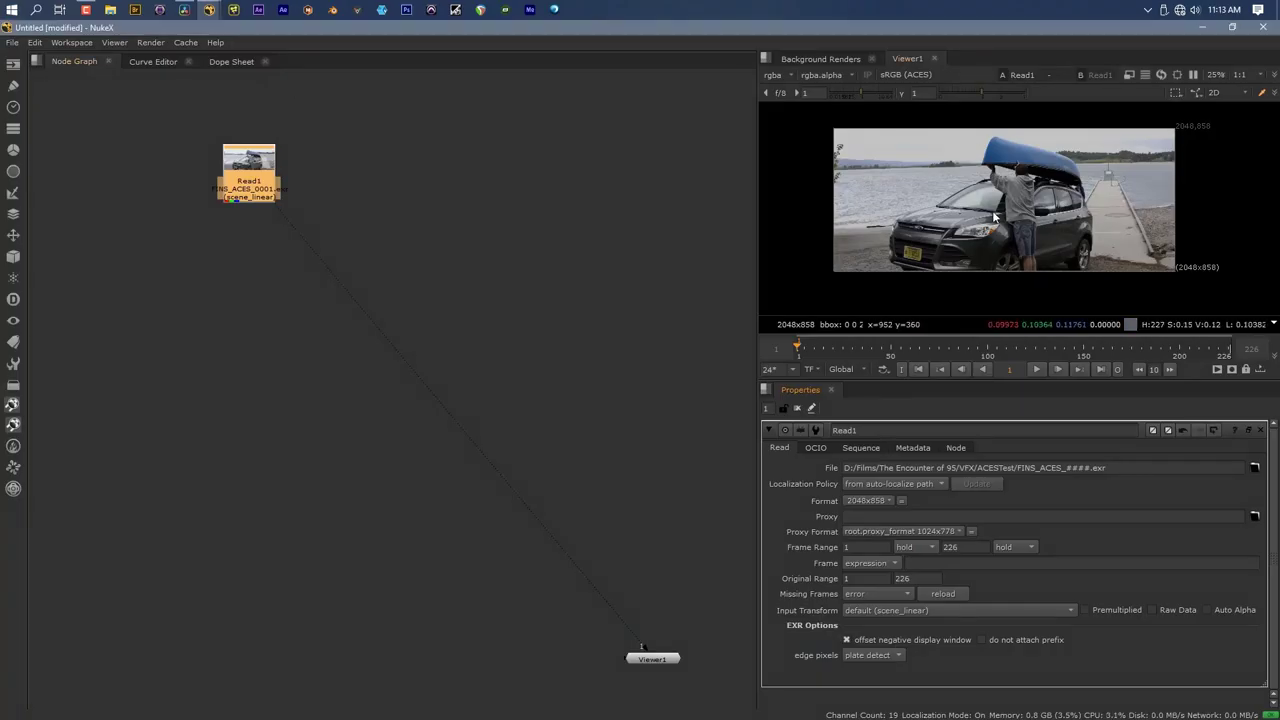
{"action": "scroll", "coordinate": [995, 217], "scroll_direction": "up", "scroll_amount": 1}
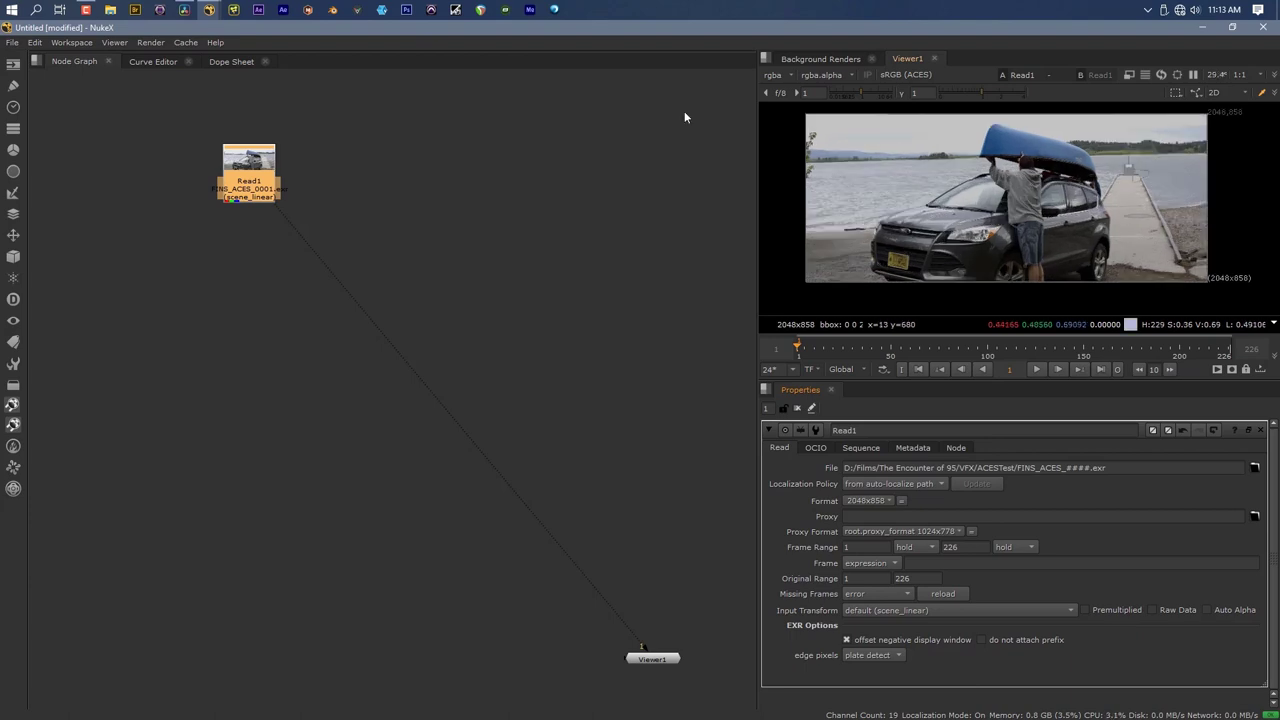
{"action": "left_click", "coordinate": [183, 13]}
{"action": "left_click", "coordinate": [209, 9]}
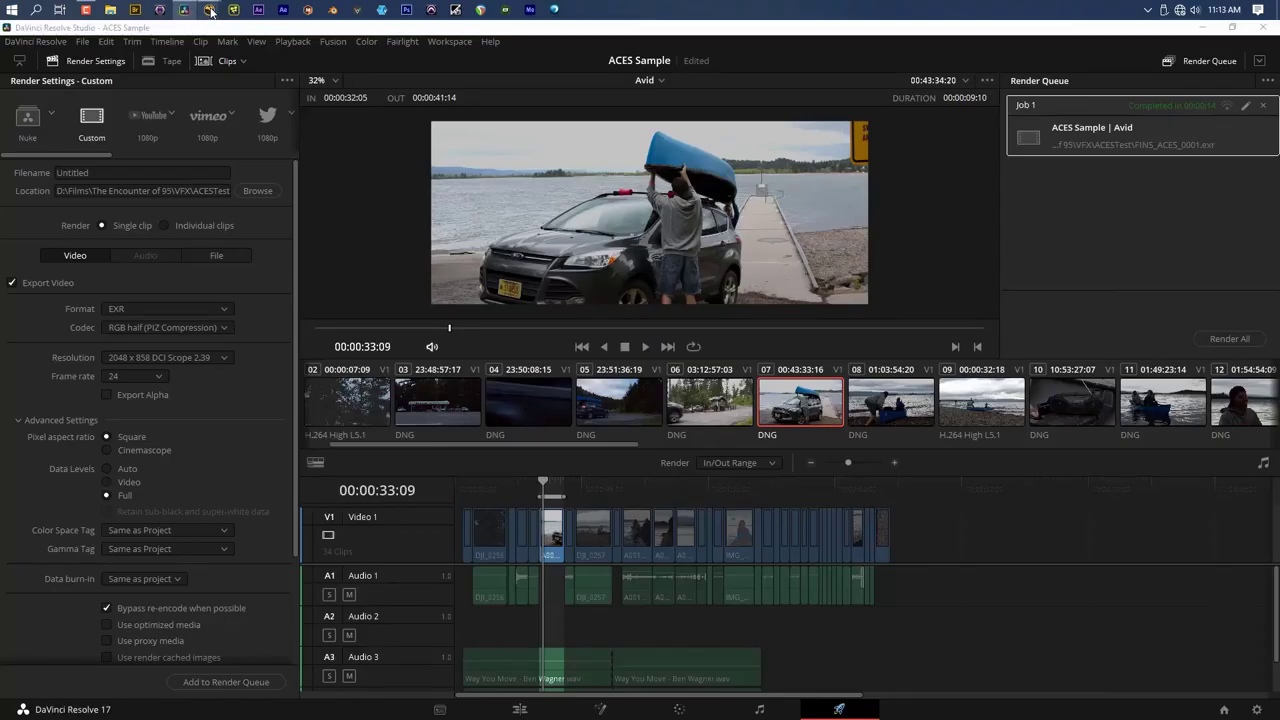
{"action": "left_click", "coordinate": [305, 67]}
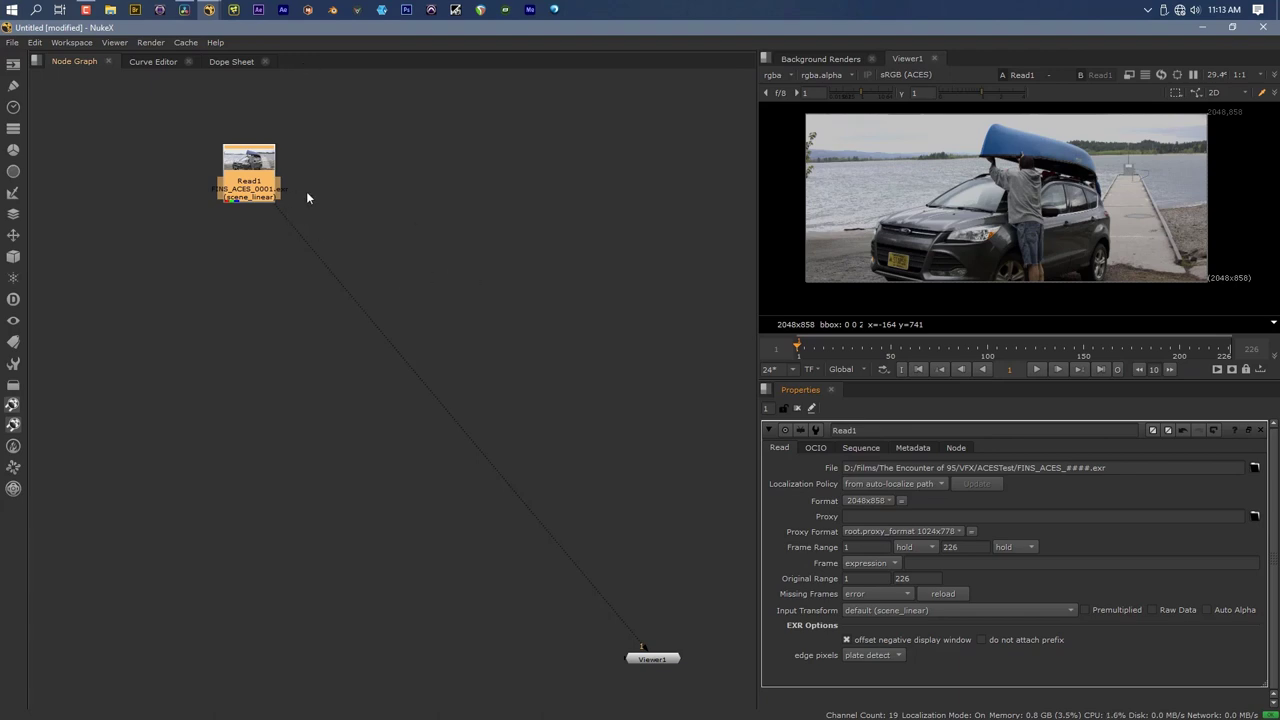
{"action": "left_click_drag", "start_coordinate": [245, 186], "coordinate": [292, 190]}
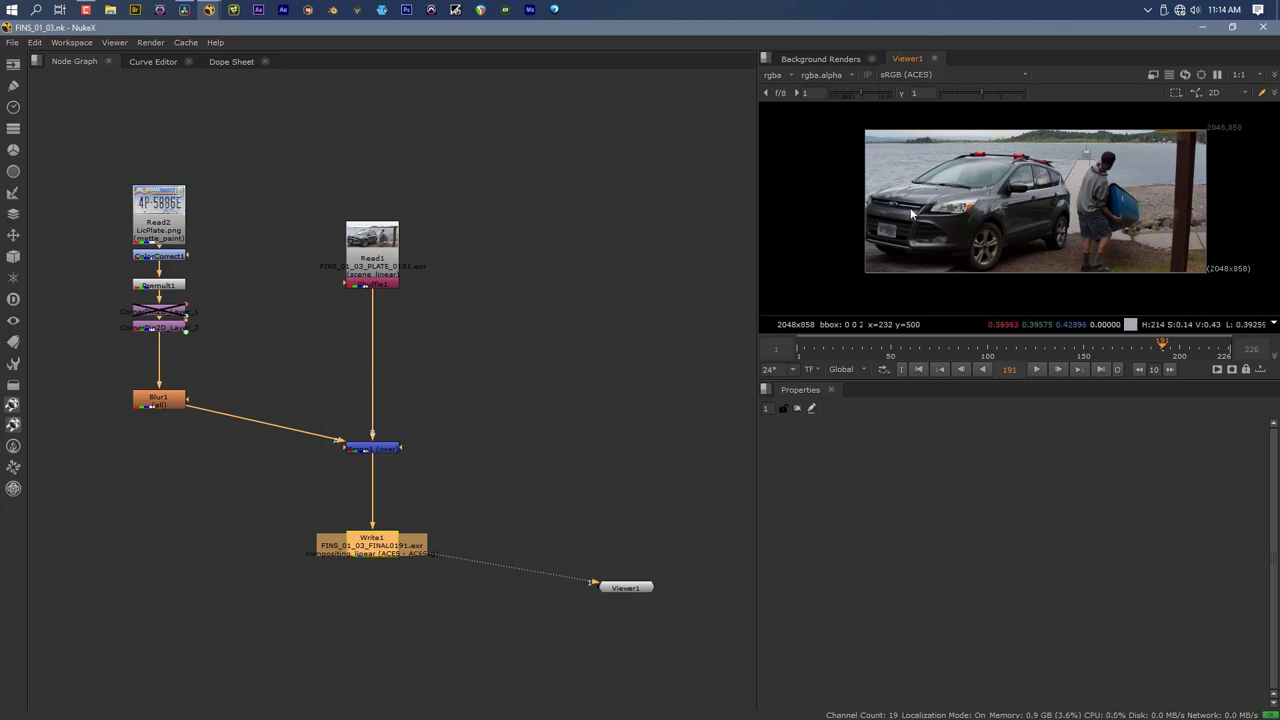
View the Read1 plate, then the Merge node's blurred licence-plate composite, in Viewer1
{"action": "scroll", "coordinate": [876, 240], "scroll_direction": "up", "scroll_amount": 4}
{"action": "scroll", "coordinate": [359, 602], "scroll_direction": "down", "scroll_amount": 2}
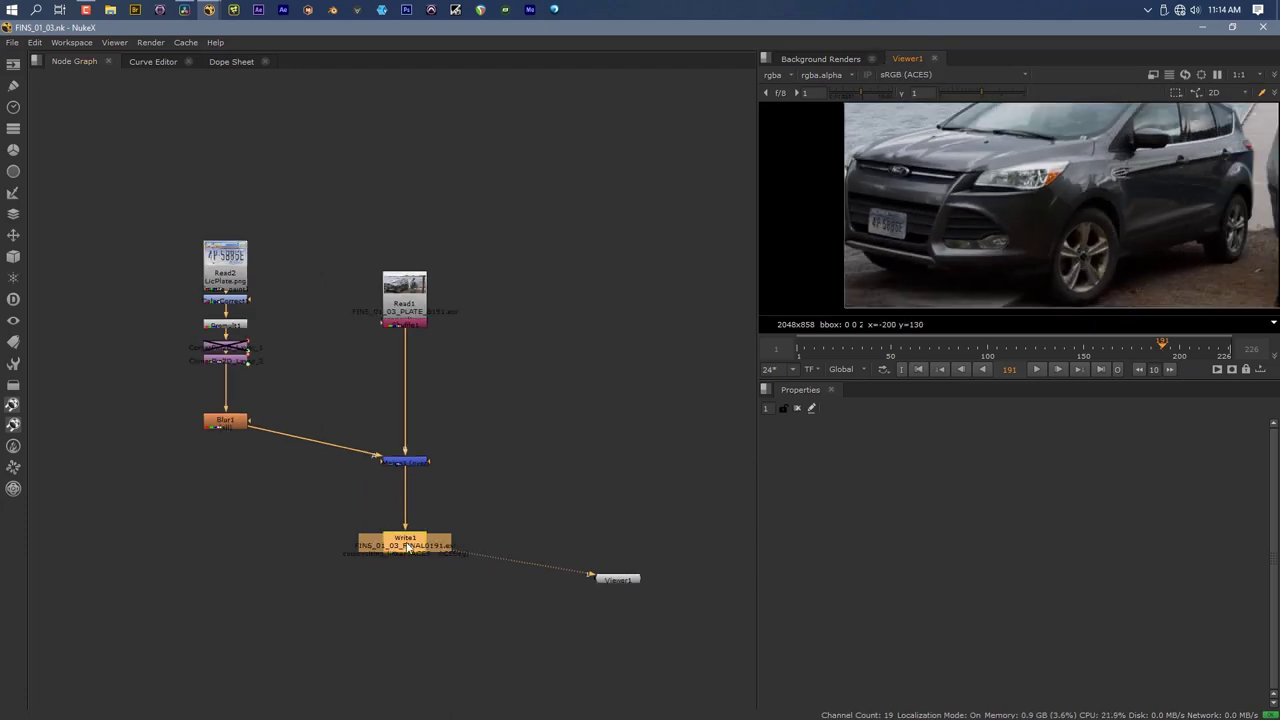
{"action": "scroll", "coordinate": [412, 300], "scroll_direction": "down", "scroll_amount": 1}
{"action": "left_click", "coordinate": [410, 300]}
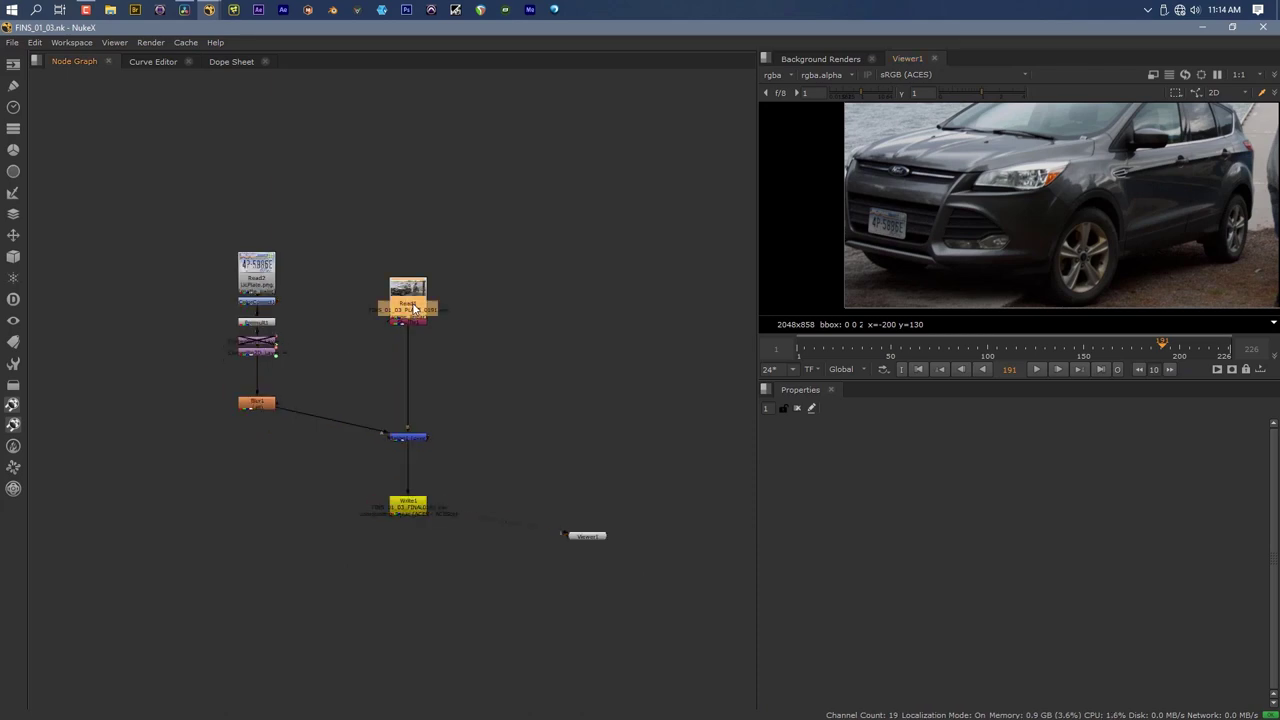
{"action": "key", "text": "1"}
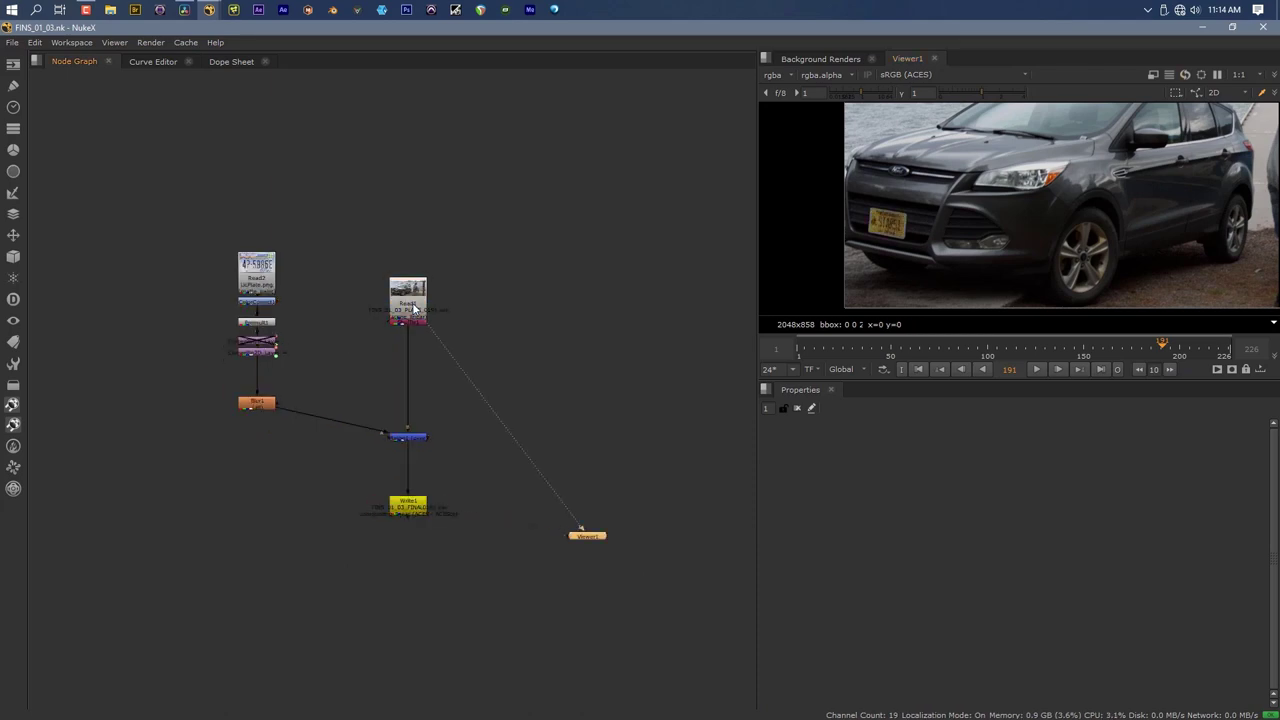
{"action": "left_click", "coordinate": [407, 437]}
{"action": "key", "text": "1"}
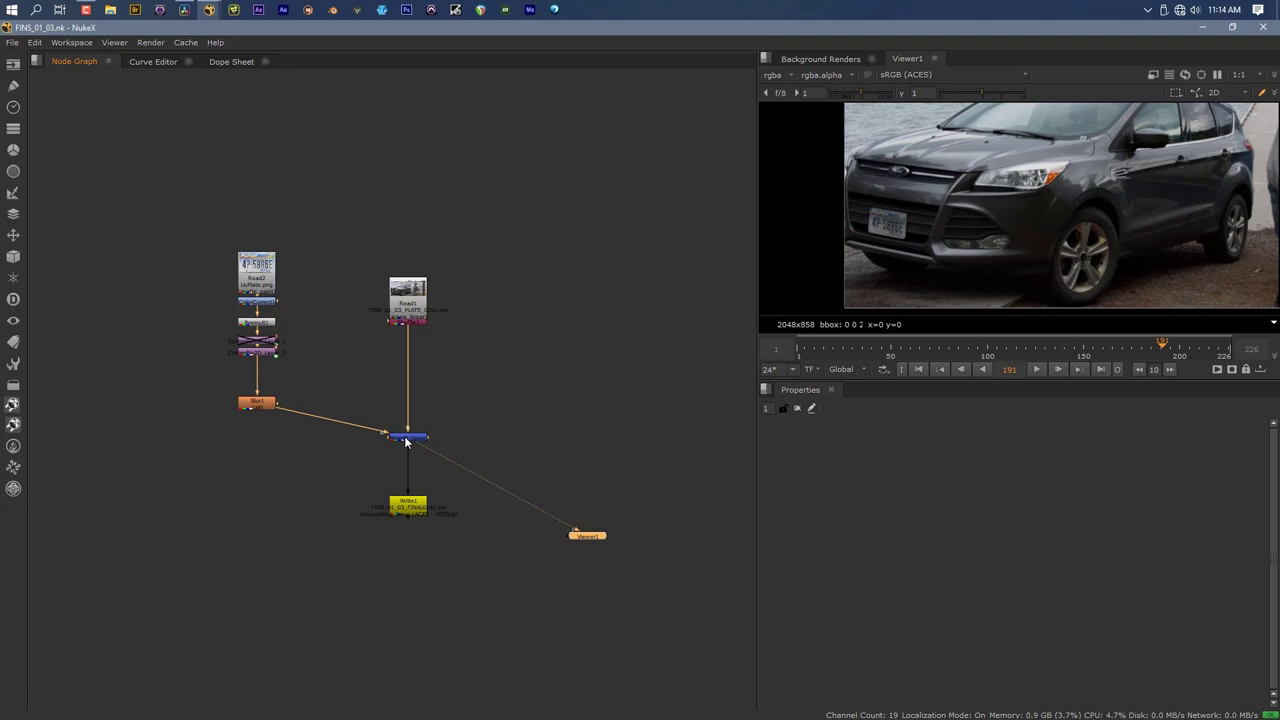
Keep Write1's output transform as compositing_linear (ACES - ACEScg), review its EXR options, and return to Resolve
{"action": "double_click", "coordinate": [407, 505]}
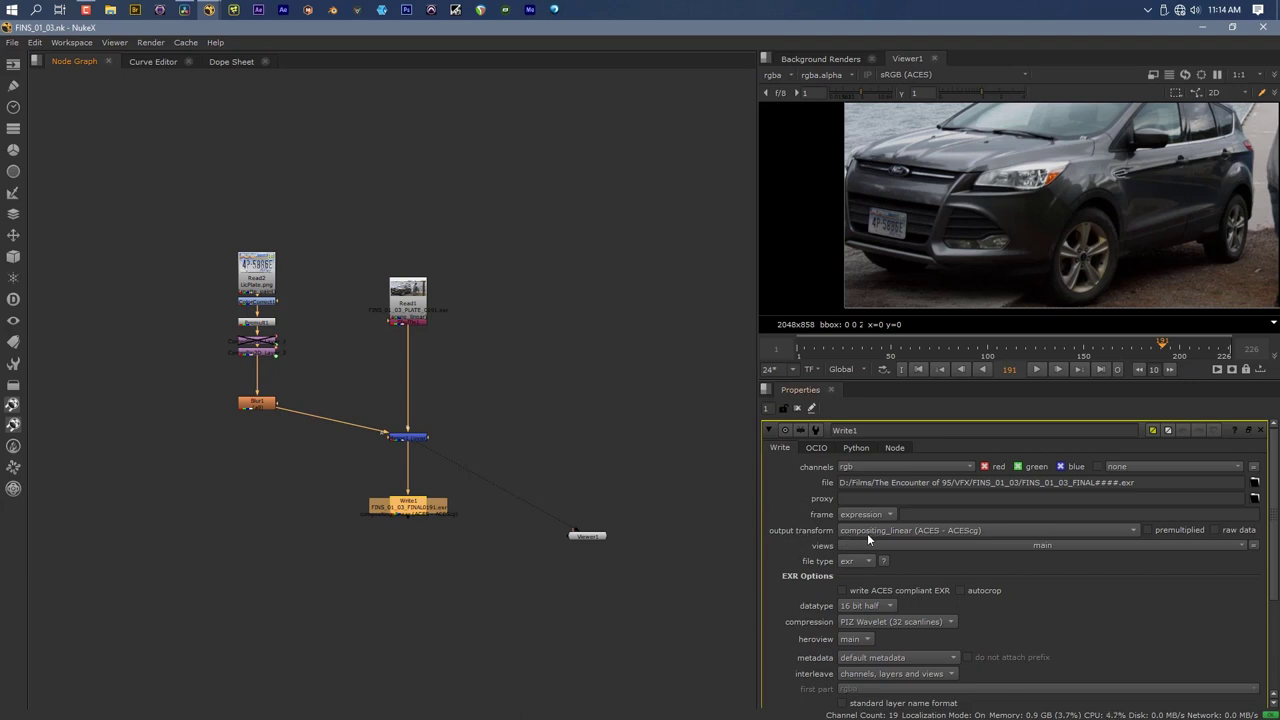
{"action": "left_click", "coordinate": [961, 532]}
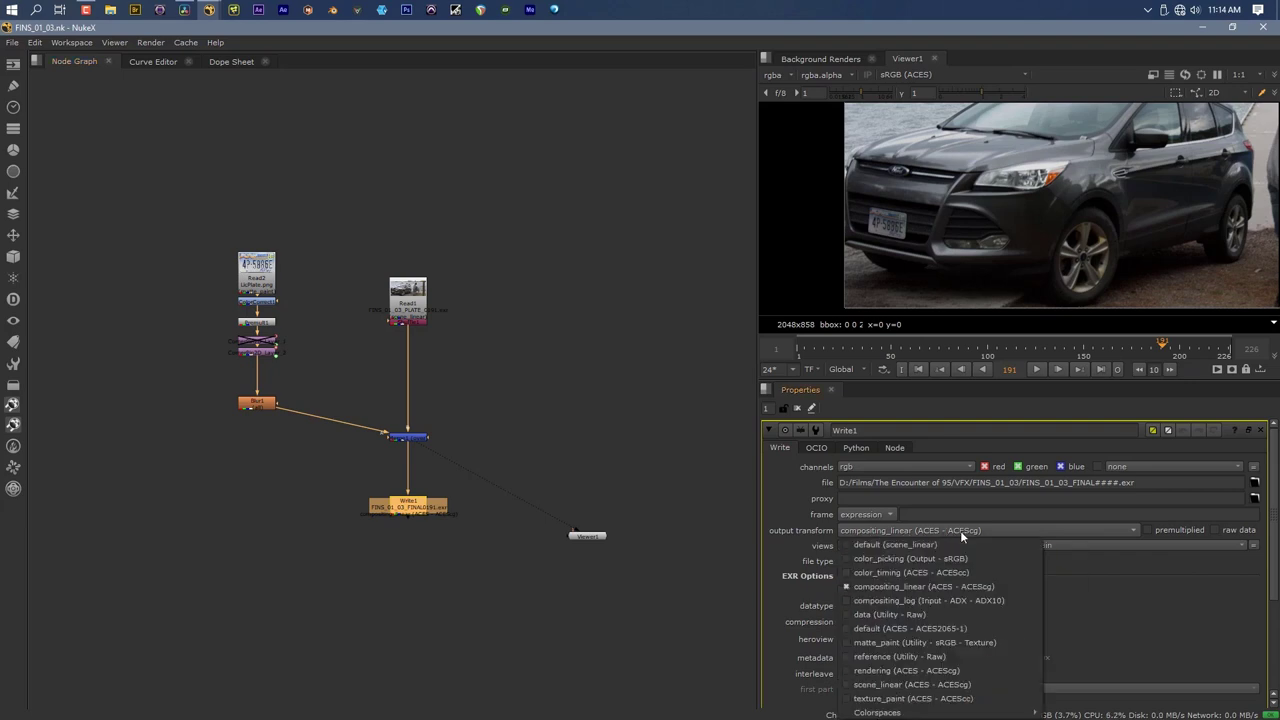
{"action": "left_click", "coordinate": [868, 584]}
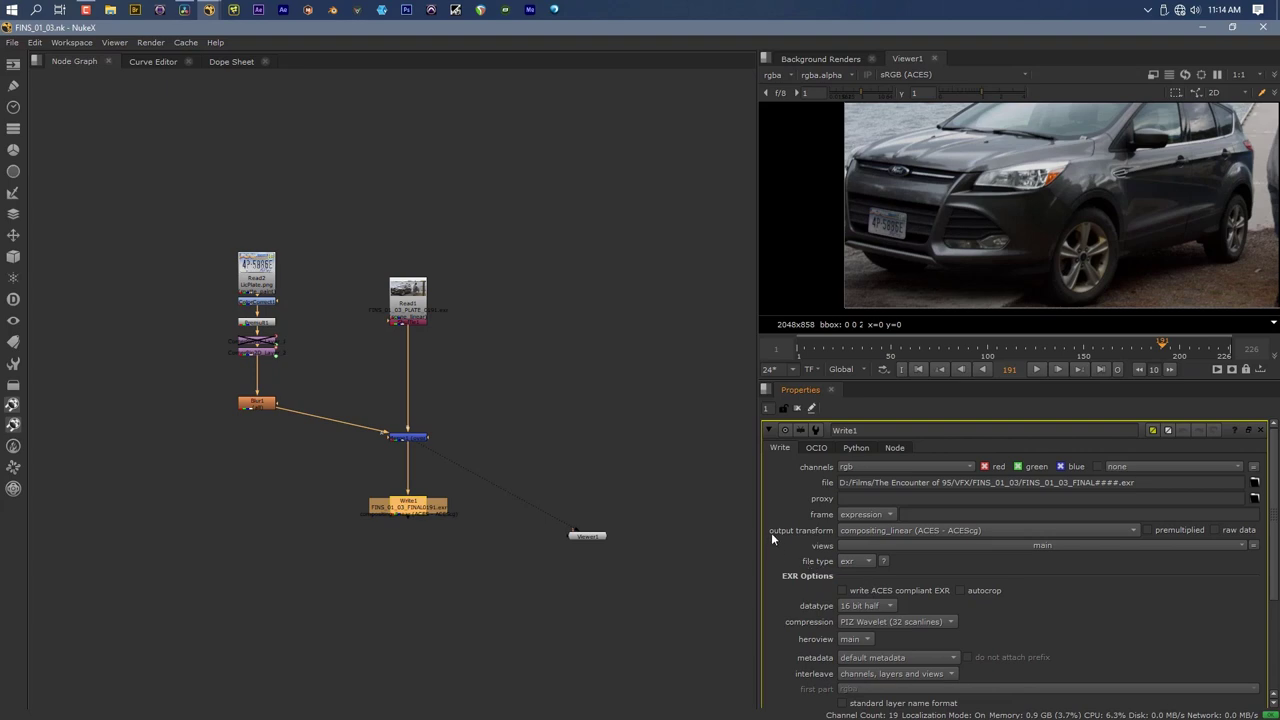
{"action": "scroll", "coordinate": [812, 581], "scroll_direction": "down", "scroll_amount": 5}
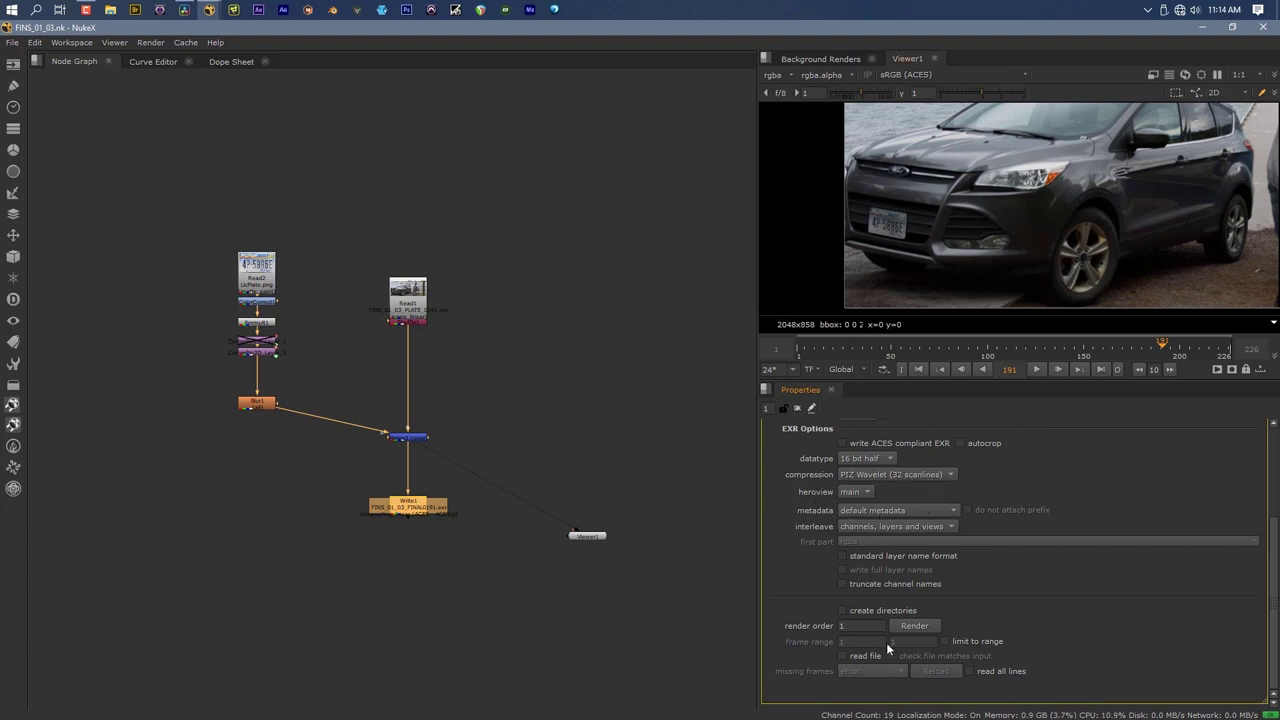
{"action": "scroll", "coordinate": [798, 518], "scroll_direction": "up", "scroll_amount": 5}
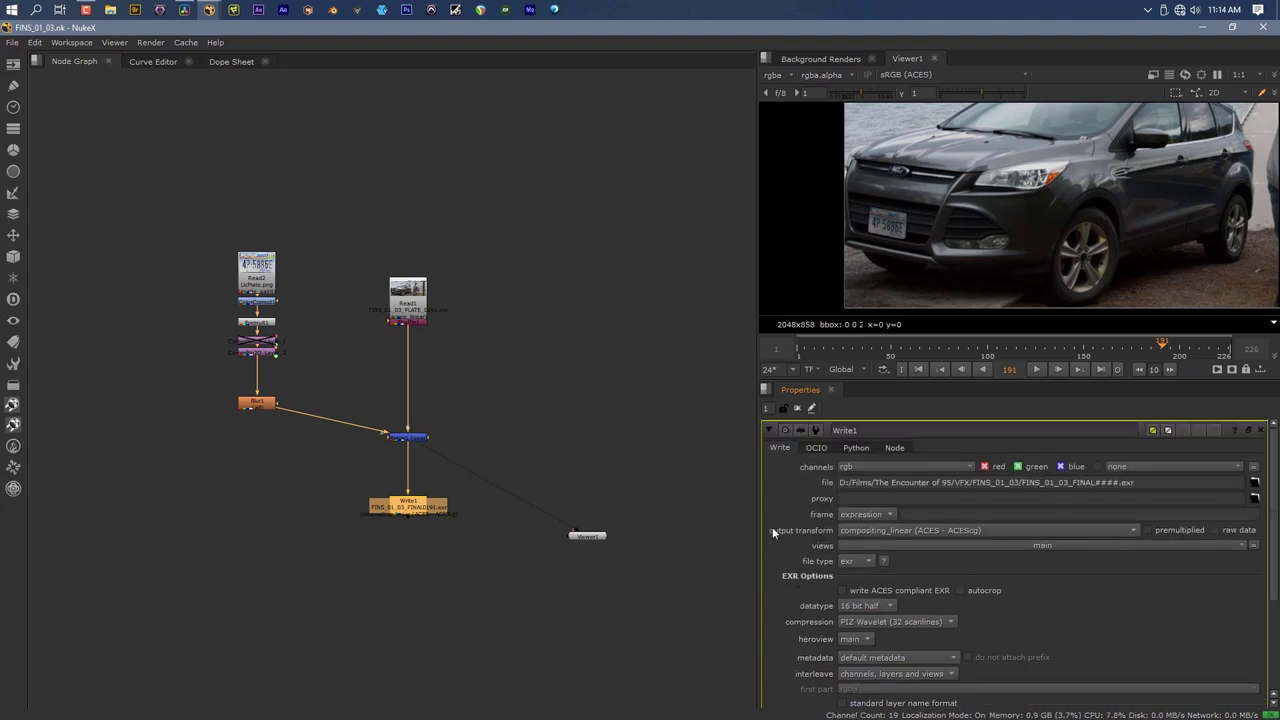
{"action": "key", "text": "alt+Tab"}
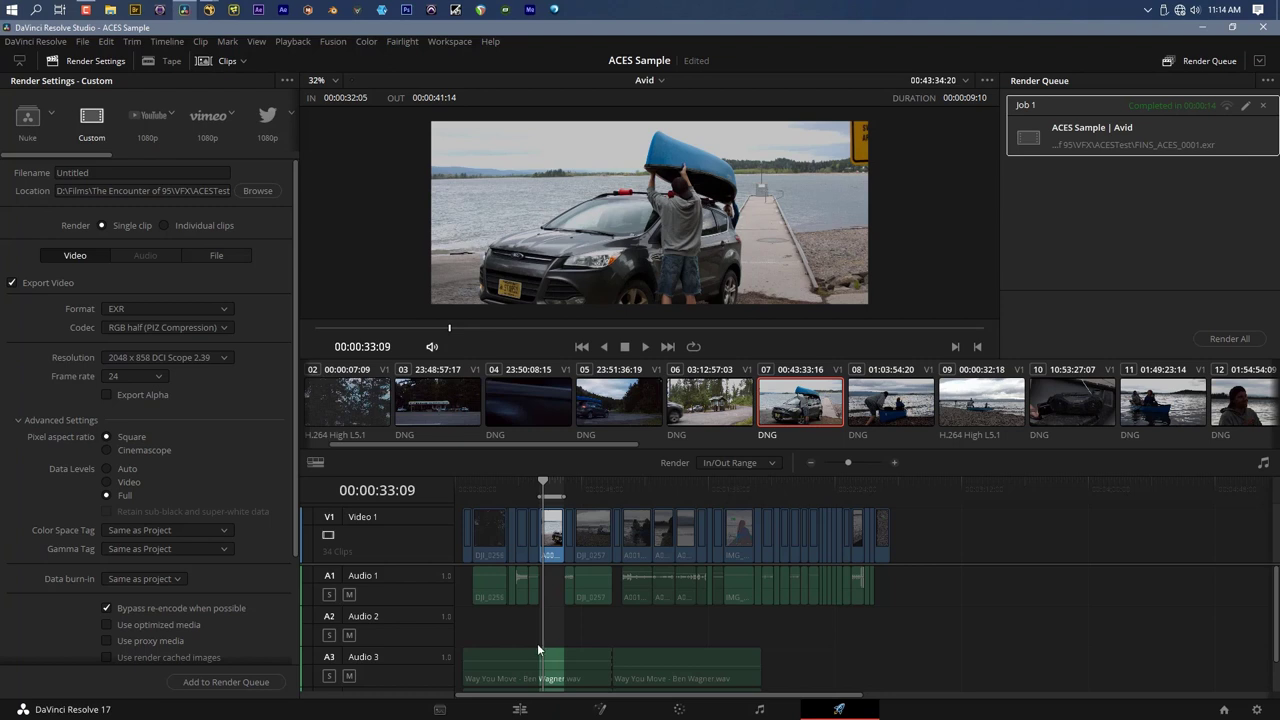
Browse the Media page to D:\Films\The Encounter of 95\VFX\FINS_01_03 and preview FINS_01_03_FINAL
{"action": "left_click", "coordinate": [440, 710]}
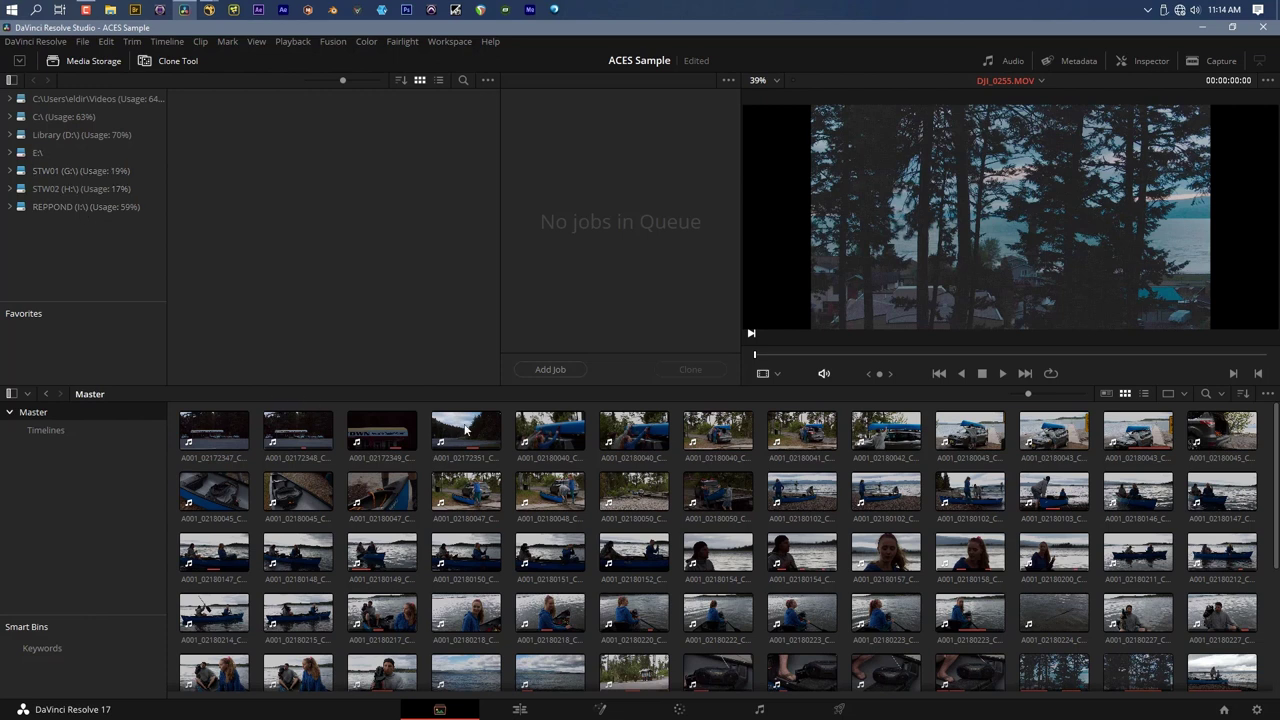
{"action": "left_click", "coordinate": [50, 135]}
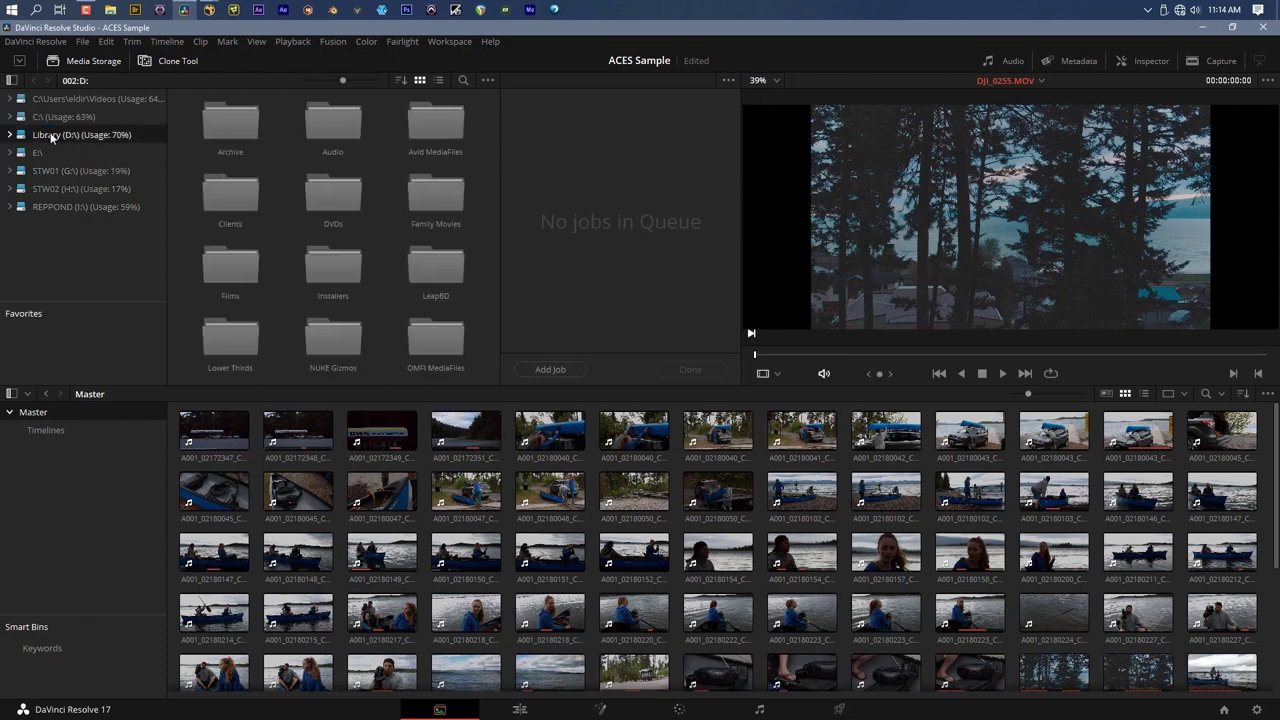
{"action": "double_click", "coordinate": [235, 265]}
{"action": "double_click", "coordinate": [357, 279]}
{"action": "scroll", "coordinate": [282, 308], "scroll_direction": "down", "scroll_amount": 3}
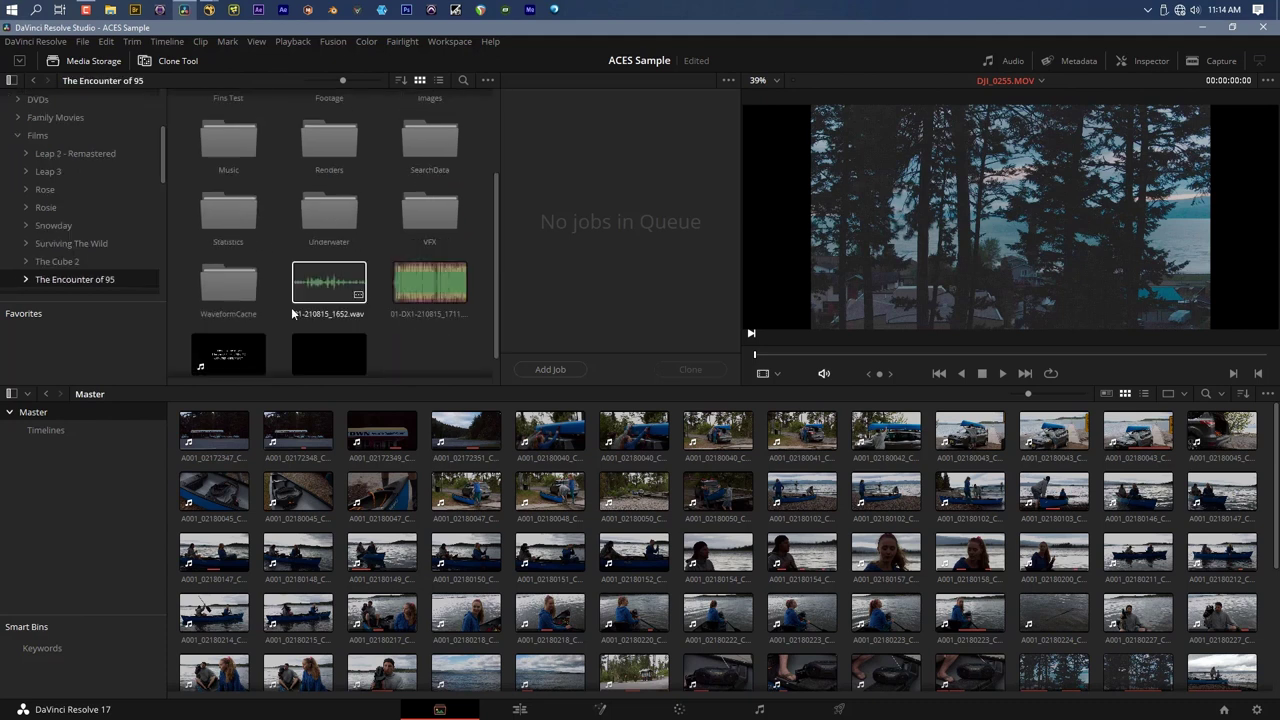
{"action": "double_click", "coordinate": [430, 217]}
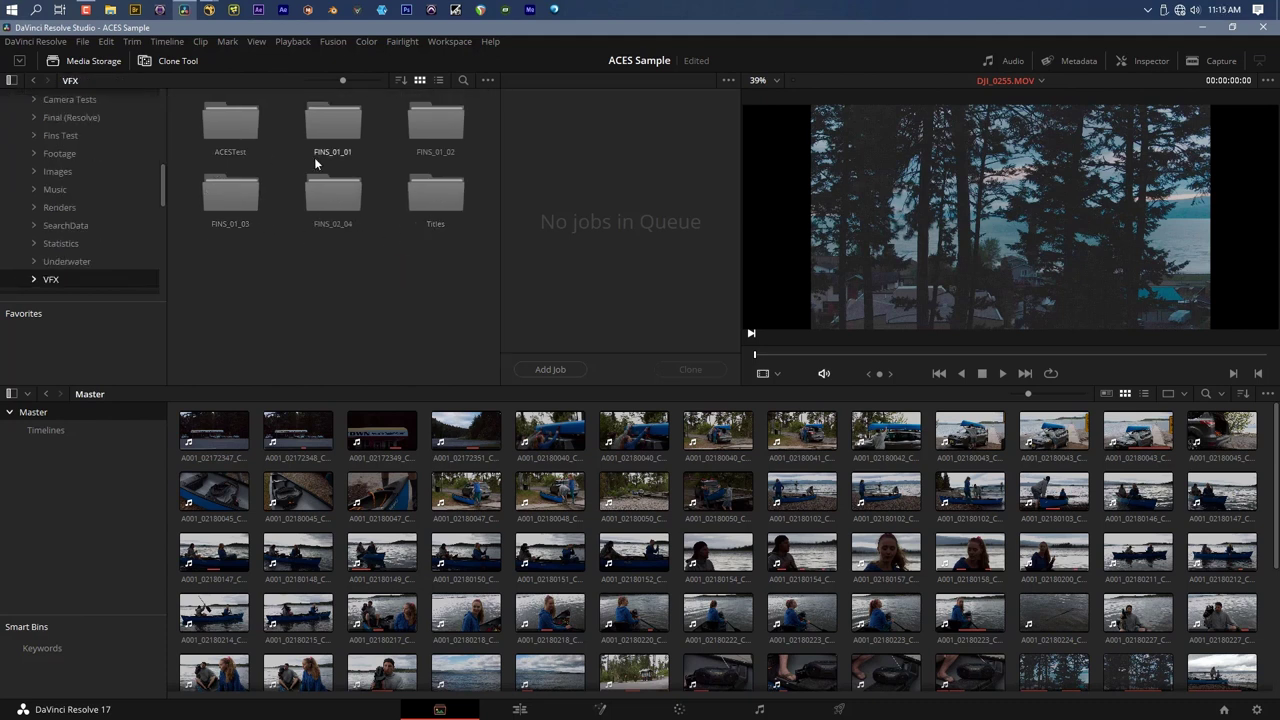
{"action": "double_click", "coordinate": [224, 195]}
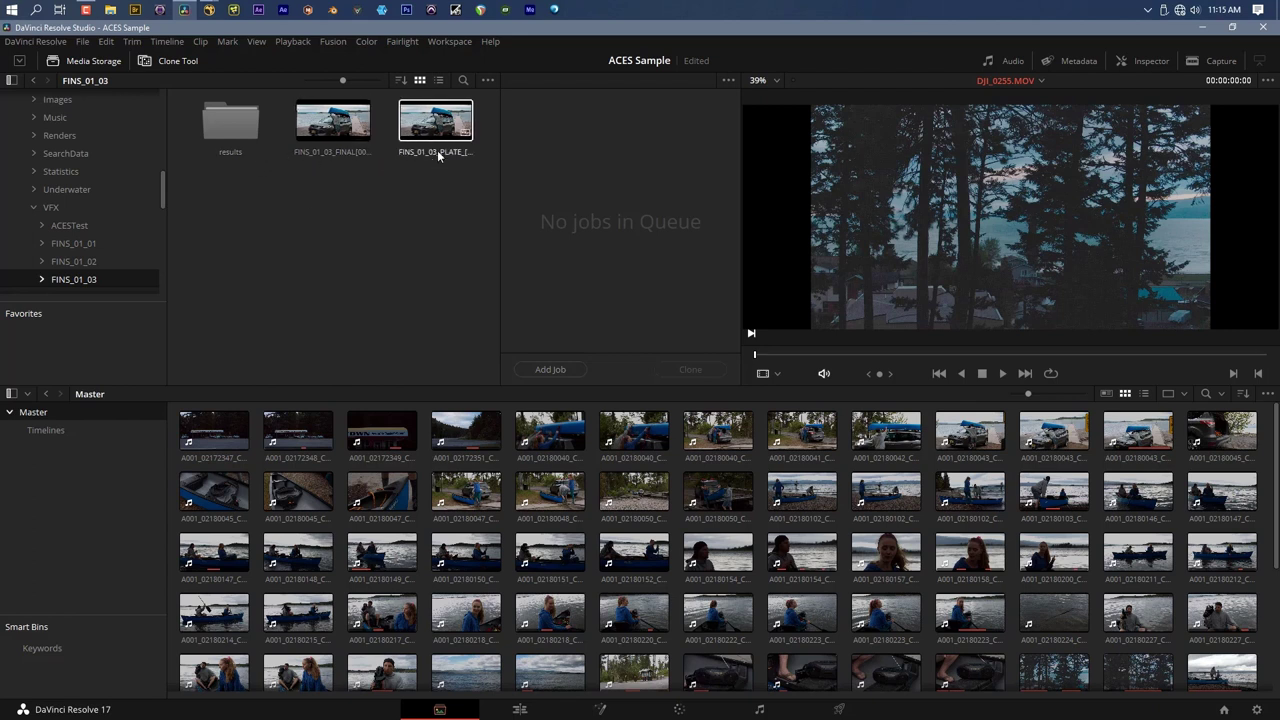
{"action": "left_click", "coordinate": [335, 130]}
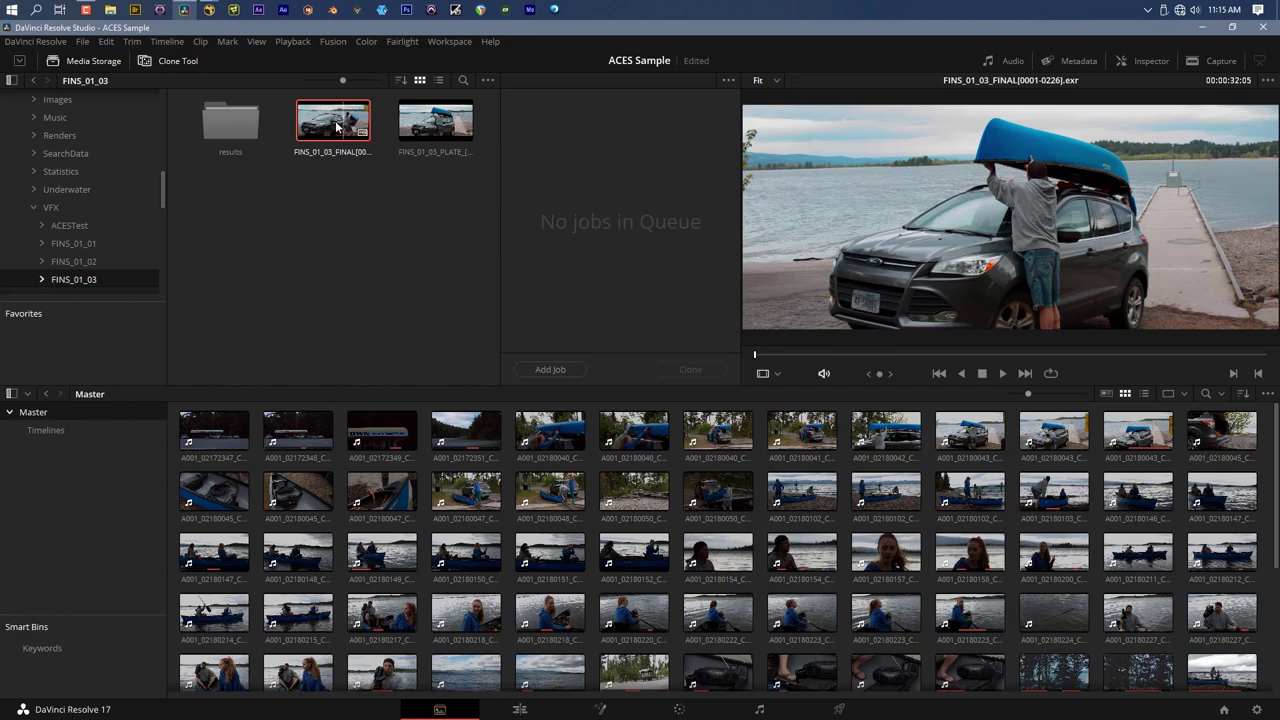
Create a 'VFX Finals' bin under Master and add FINS_01_03_FINAL to it
{"action": "right_click", "coordinate": [100, 488]}
{"action": "left_click", "coordinate": [109, 494]}
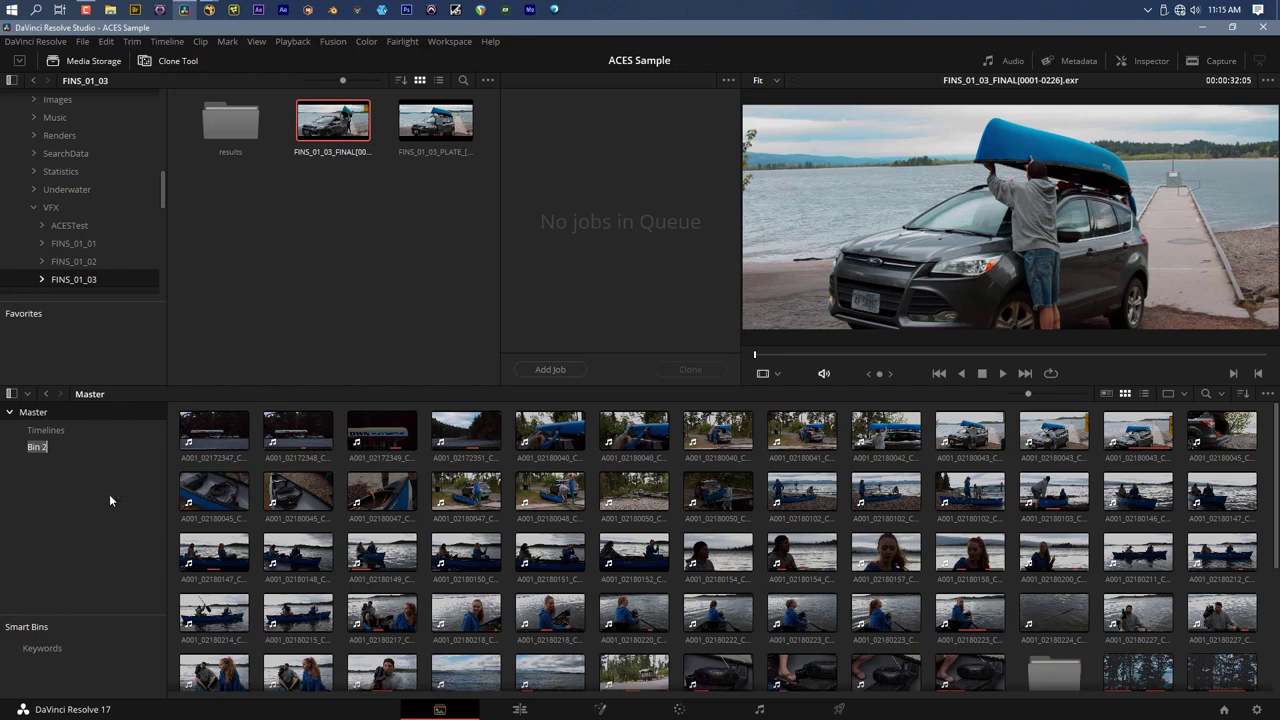
{"action": "type", "text": "VFX Finals"}
{"action": "left_click", "coordinate": [48, 448]}
{"action": "left_click_drag", "start_coordinate": [340, 132], "coordinate": [271, 551]}
Add a Video 2 track on the Edit page and enlarge the timeline to show both tracks
{"action": "left_click", "coordinate": [519, 709]}
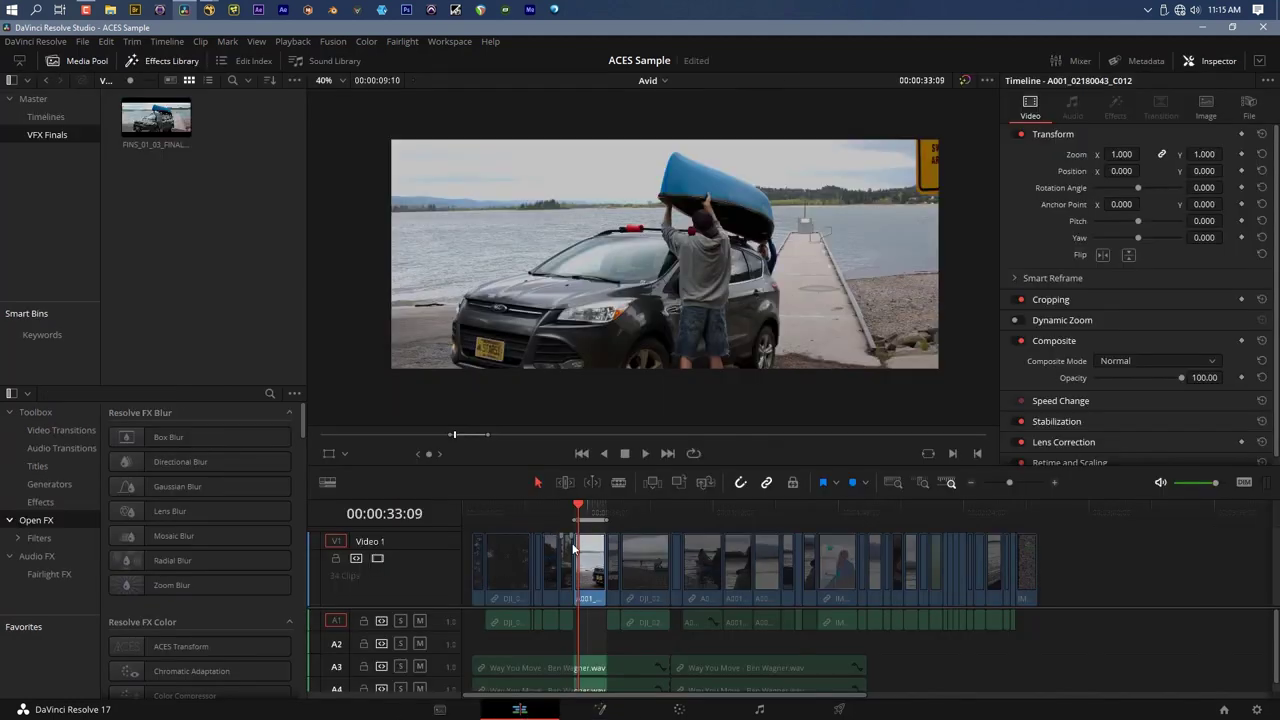
{"action": "right_click", "coordinate": [1094, 553]}
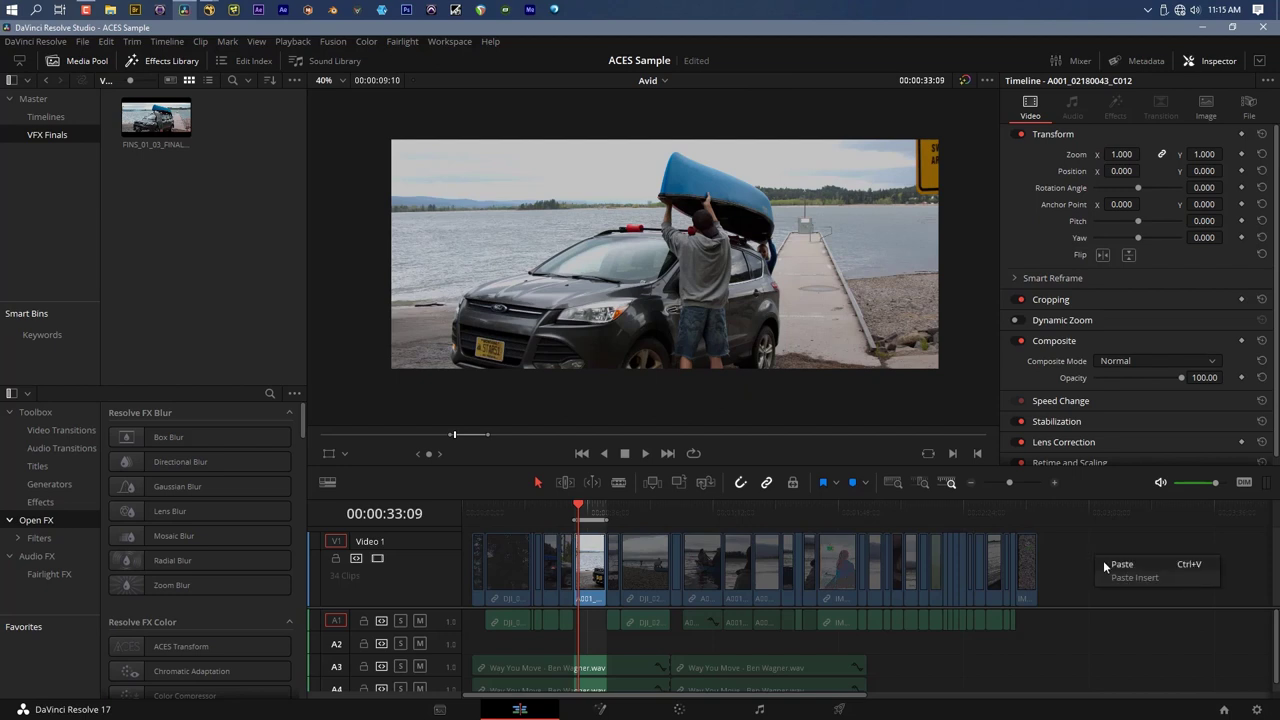
{"action": "right_click", "coordinate": [444, 575]}
{"action": "left_click", "coordinate": [457, 585]}
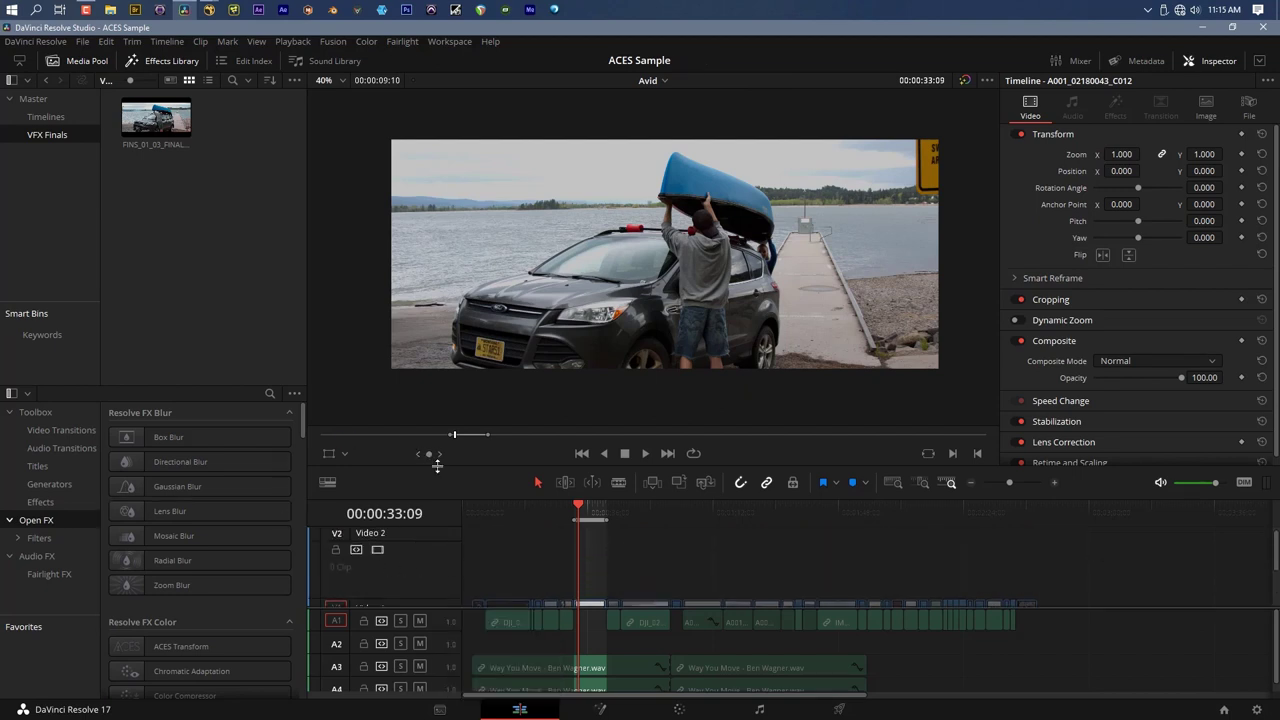
{"action": "left_click_drag", "start_coordinate": [439, 463], "coordinate": [440, 262]}
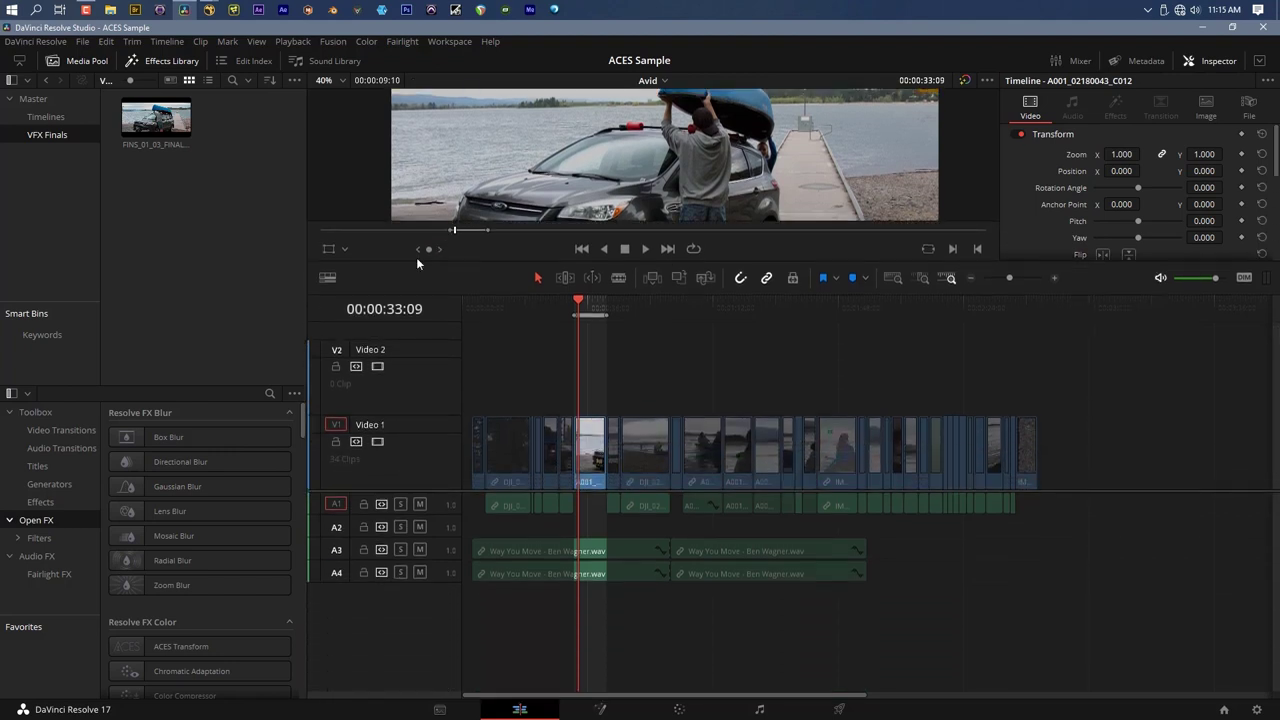
Place FINS_01_03_FINAL on Video 2 at the playhead and disable that track for comparison
{"action": "left_click_drag", "start_coordinate": [145, 113], "coordinate": [565, 367]}
{"action": "left_click_drag", "start_coordinate": [582, 303], "coordinate": [591, 300]}
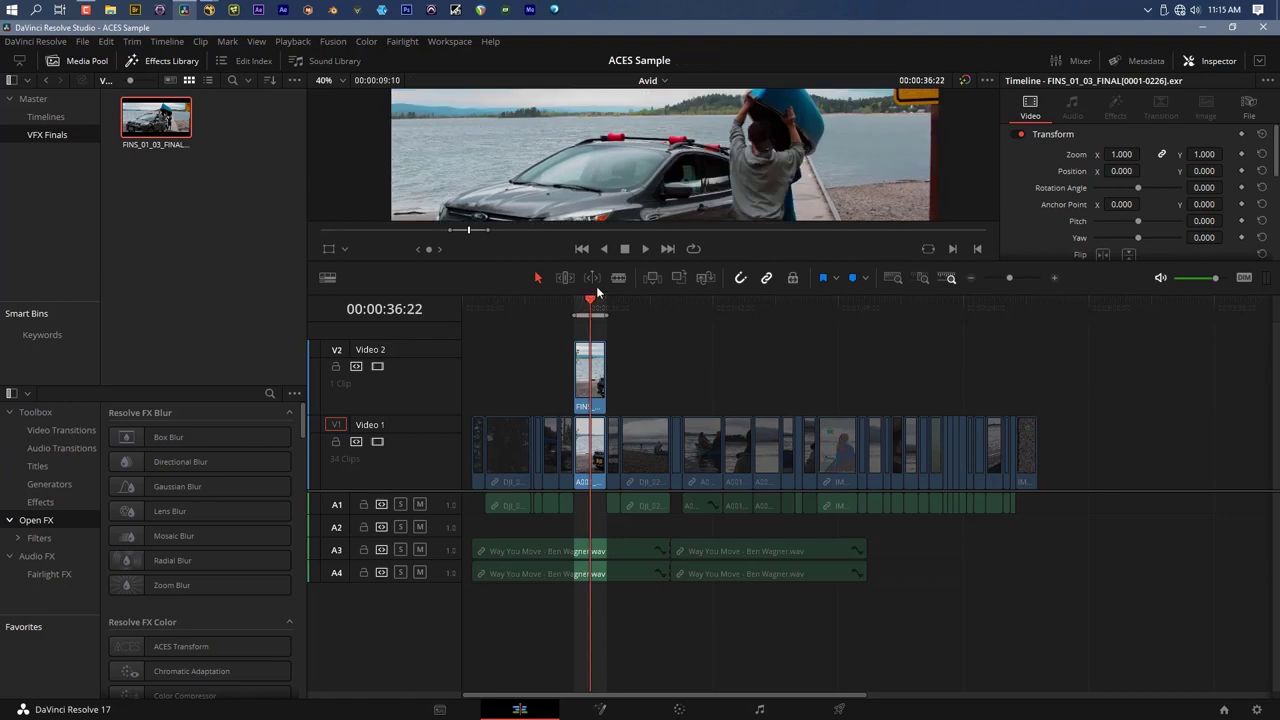
{"action": "left_click", "coordinate": [377, 366]}
{"action": "left_click", "coordinate": [377, 366]}
{"action": "left_click", "coordinate": [377, 366]}
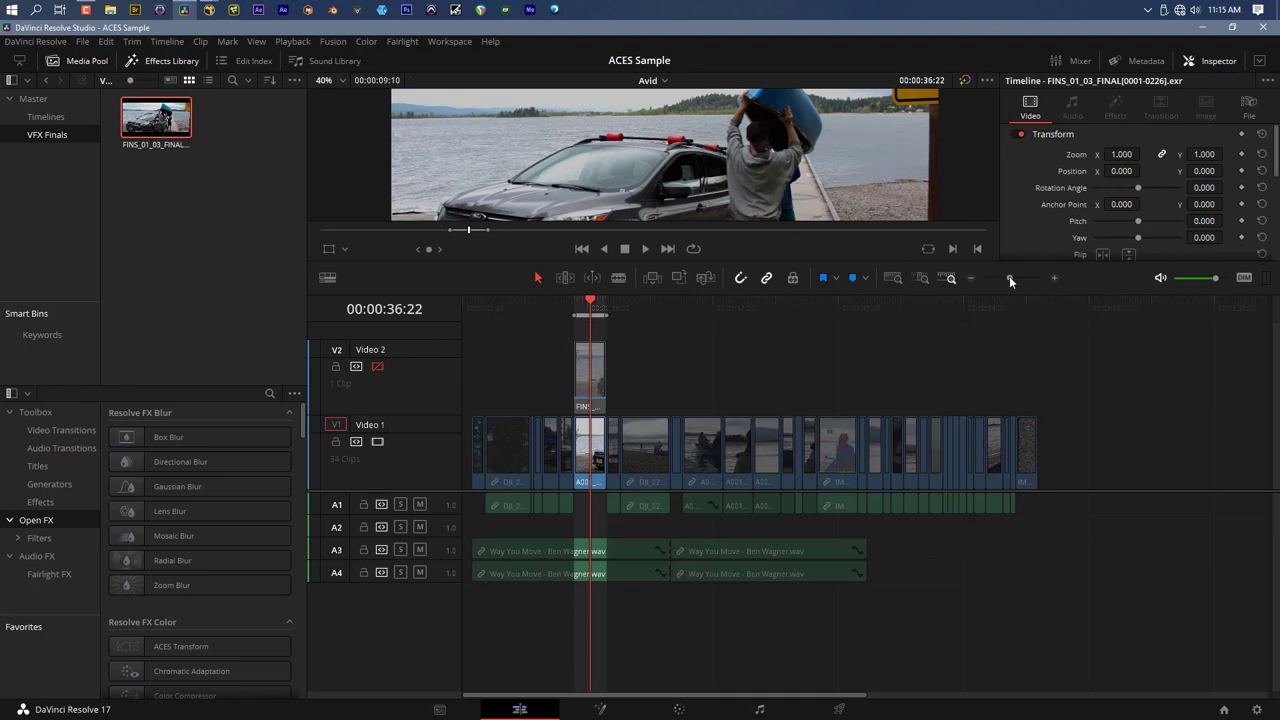
{"action": "left_click_drag", "start_coordinate": [1009, 276], "coordinate": [1022, 274]}
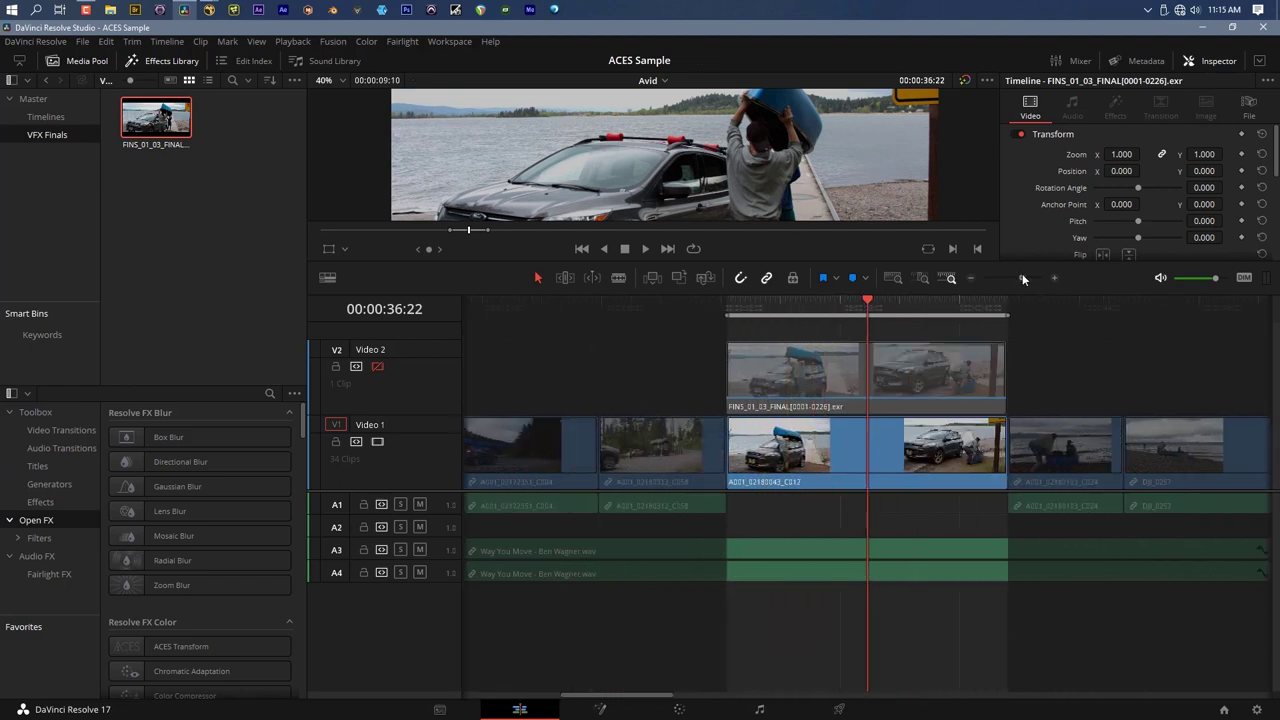
Nudge the Video 2 clip and toggle Video 2 around 00:00:32:15 to compare against V1
{"action": "left_click", "coordinate": [749, 375]}
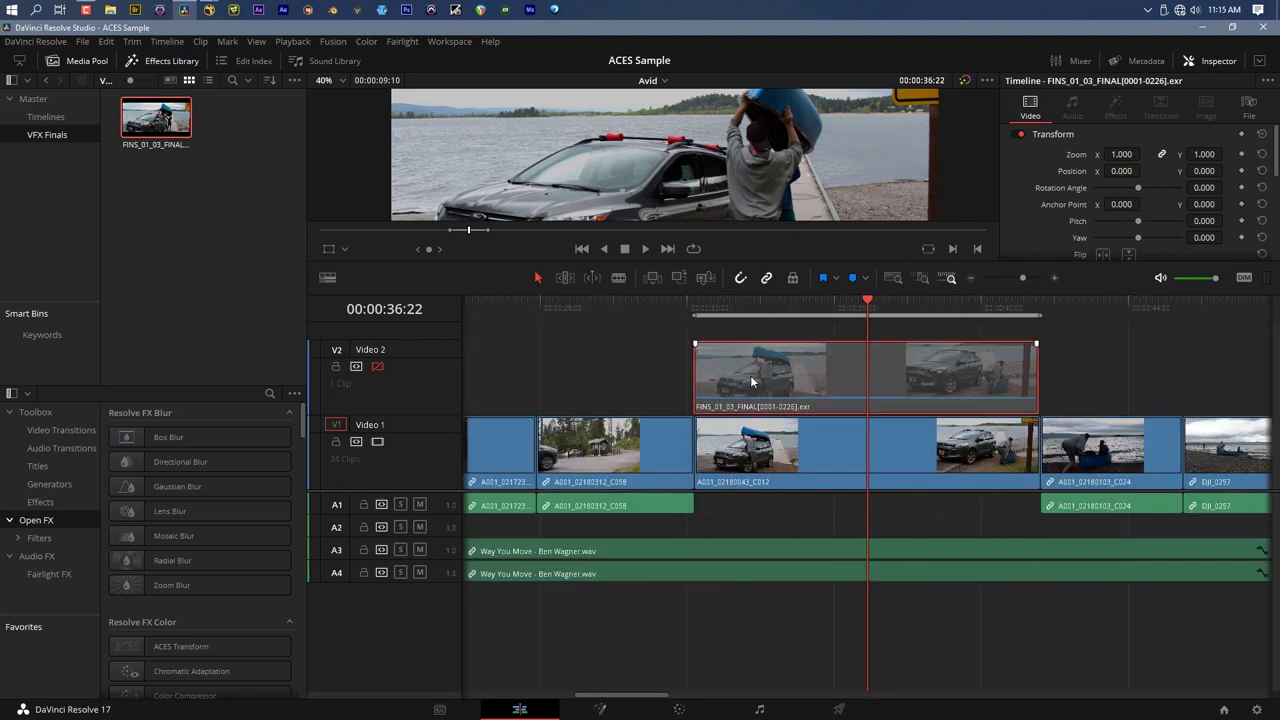
{"action": "left_click_drag", "start_coordinate": [752, 378], "coordinate": [757, 380]}
{"action": "left_click", "coordinate": [705, 305]}
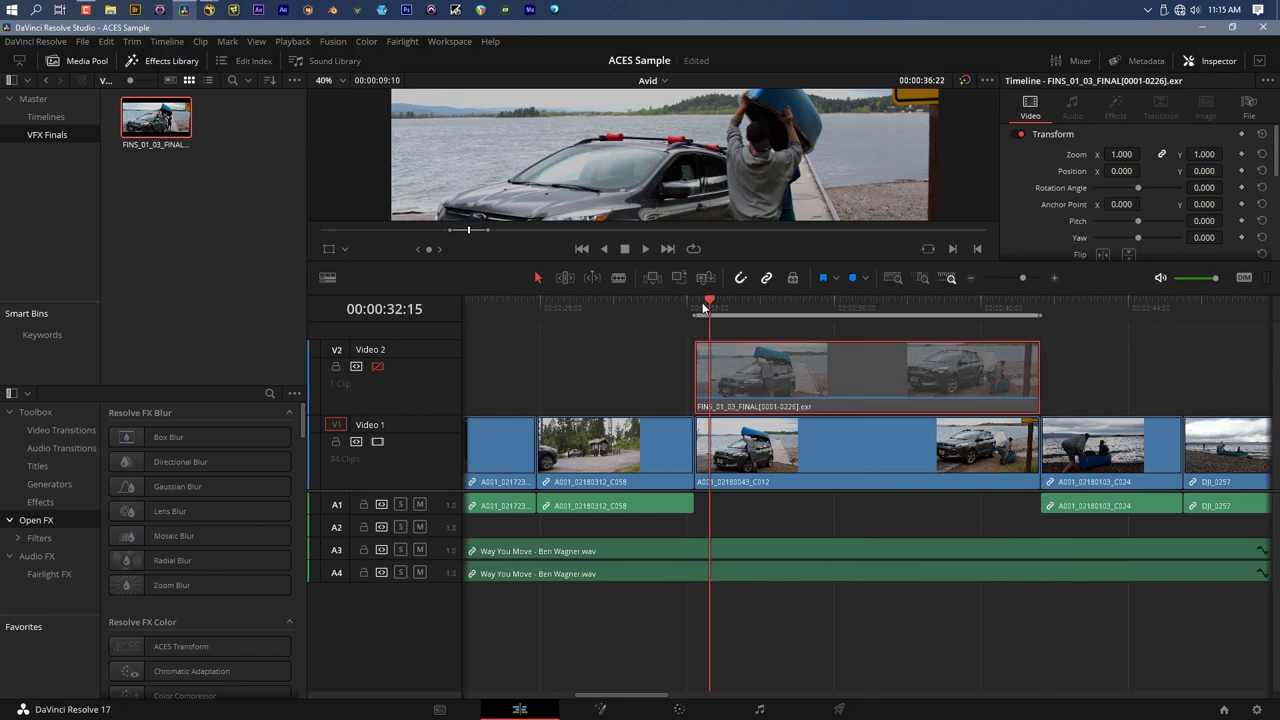
{"action": "key", "text": "space"}
{"action": "key", "text": "space"}
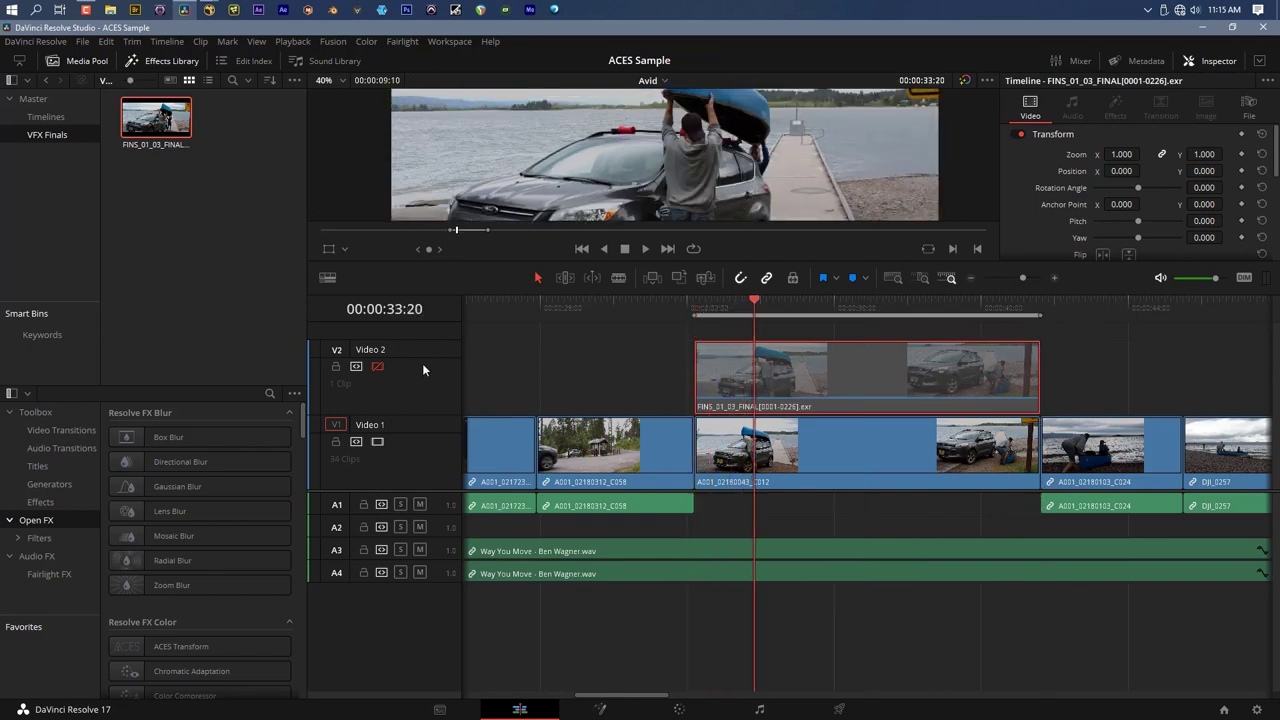
{"action": "left_click", "coordinate": [379, 367]}
{"action": "left_click", "coordinate": [379, 367]}
{"action": "left_click", "coordinate": [379, 367]}
{"action": "left_click", "coordinate": [379, 367]}
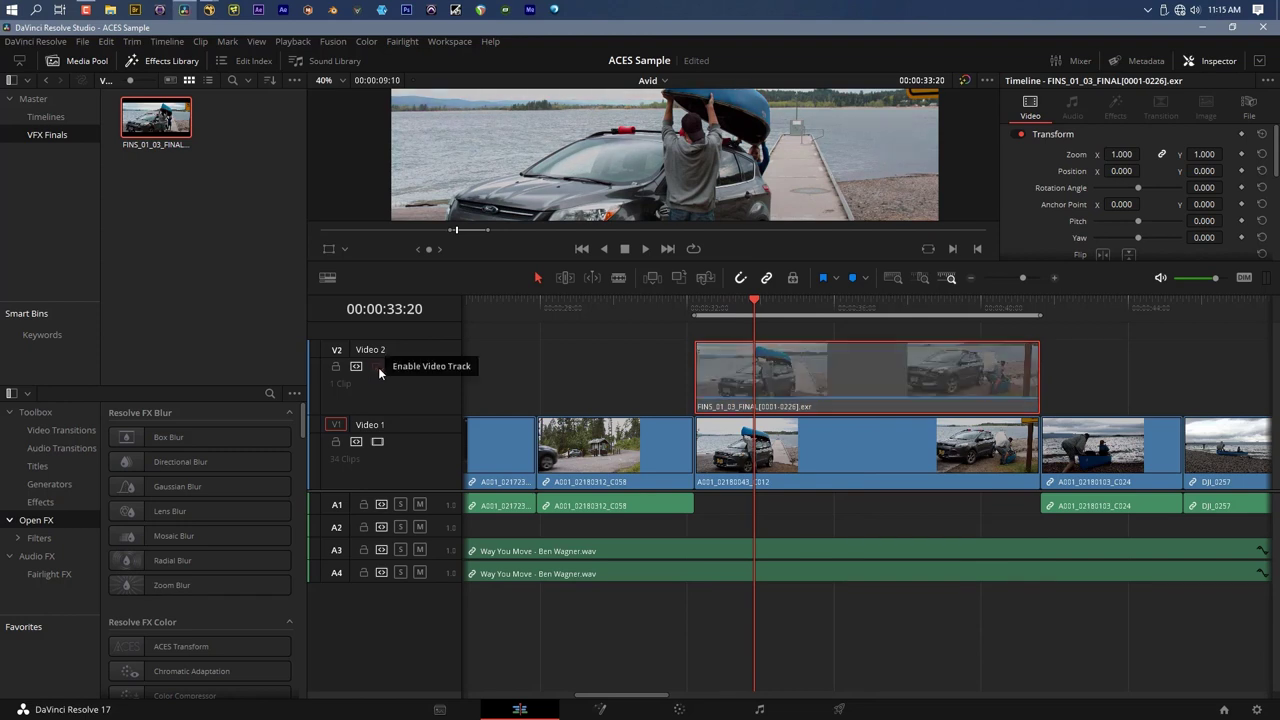
{"action": "left_click", "coordinate": [379, 369]}
{"action": "left_click", "coordinate": [379, 369]}
{"action": "left_click", "coordinate": [379, 369]}
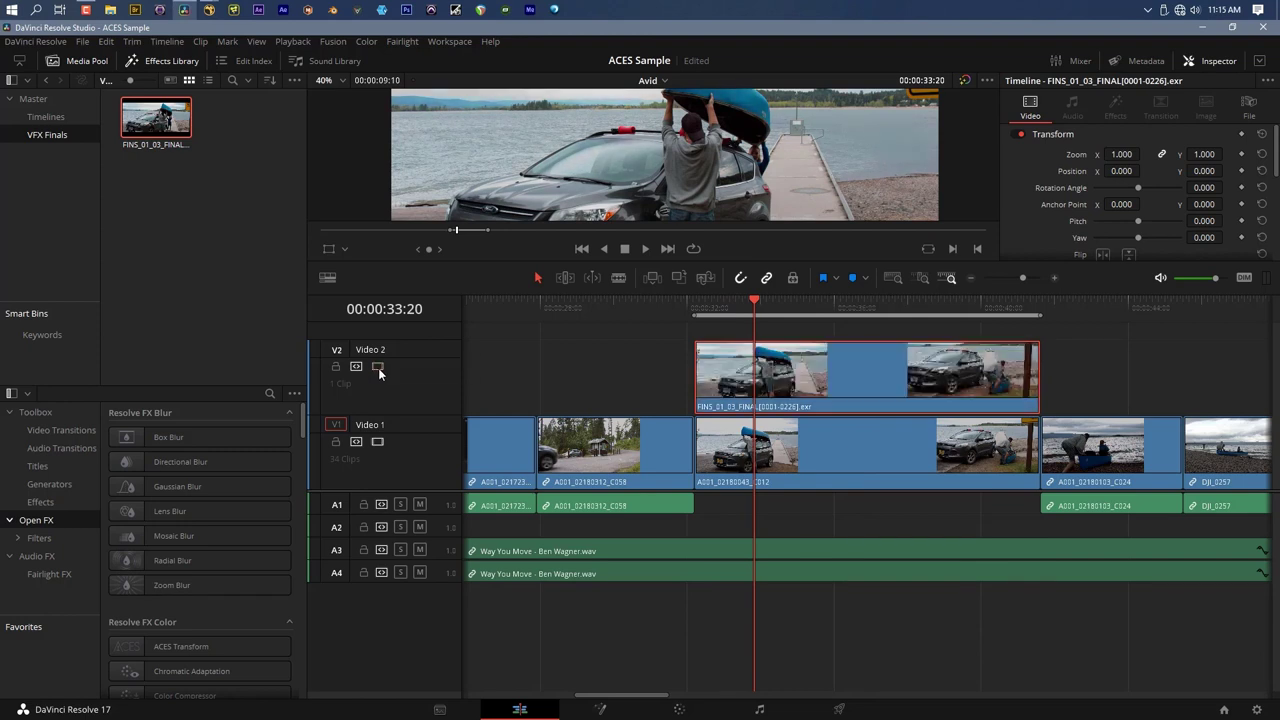
{"action": "left_click", "coordinate": [379, 368]}
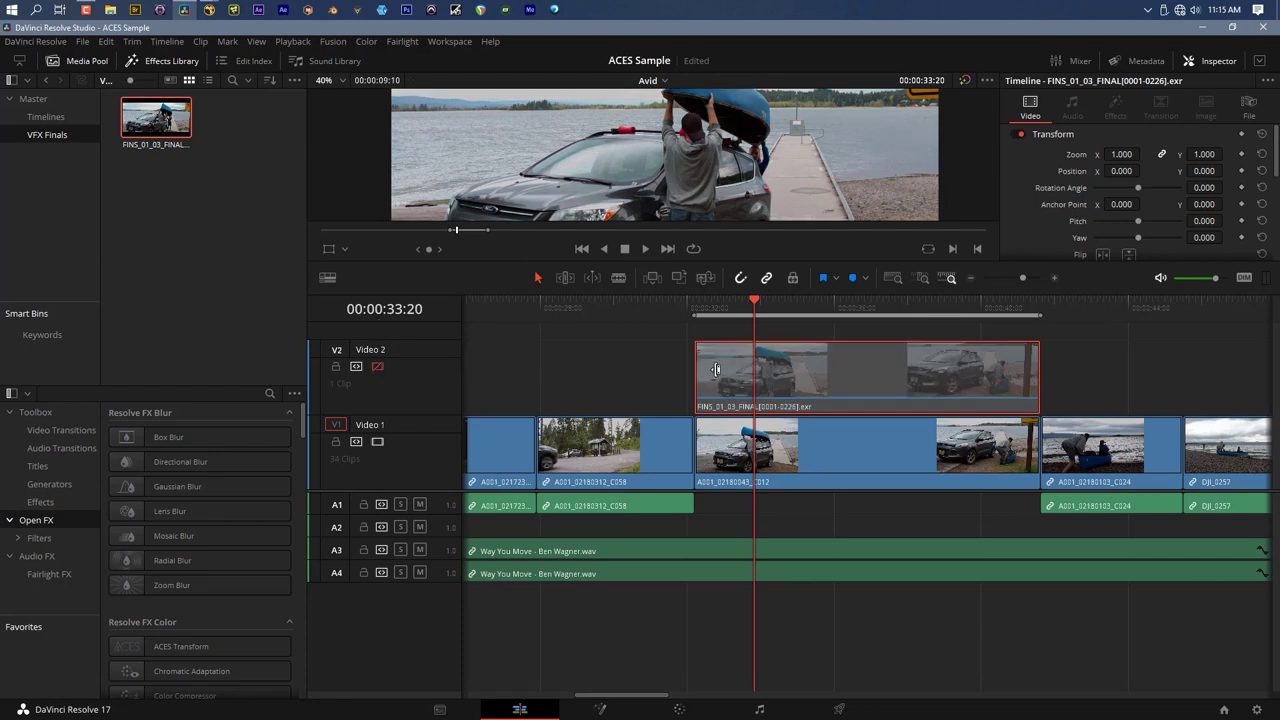
Shift the Video 2 clip earlier, then later to match V1, leaving Video 2 enabled and the viewer enlarged
{"action": "left_click_drag", "start_coordinate": [716, 369], "coordinate": [677, 369]}
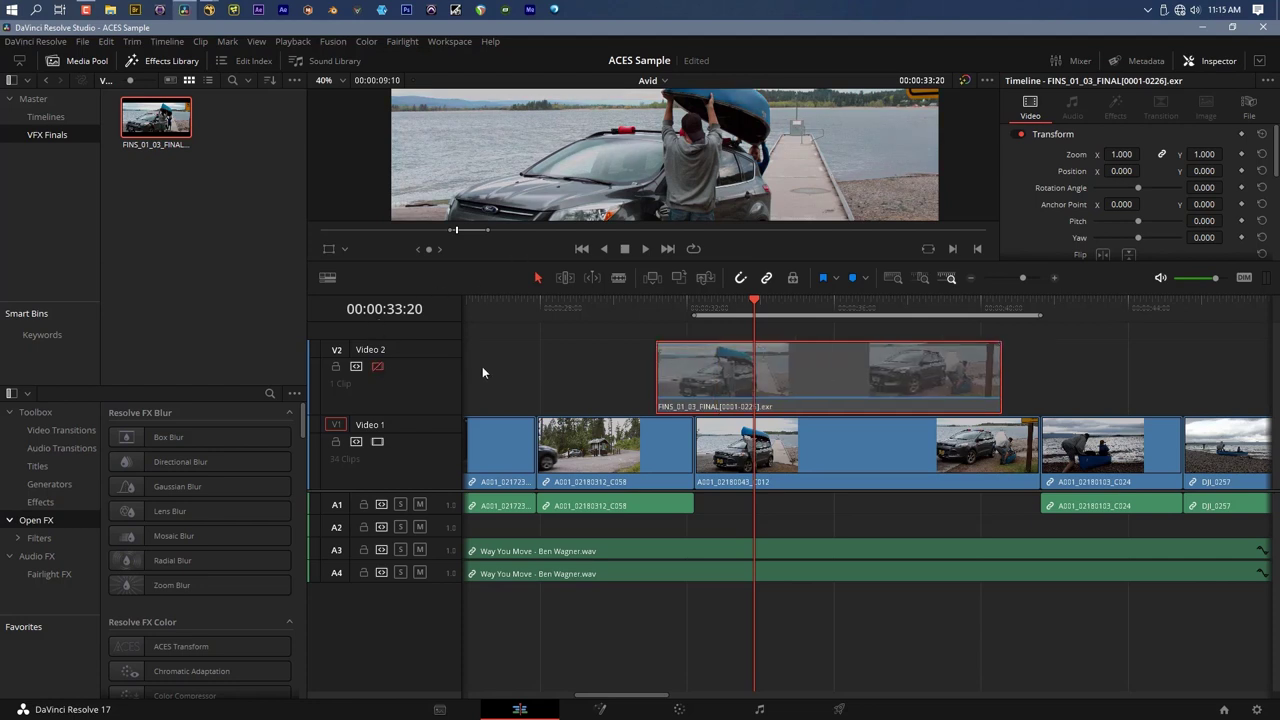
{"action": "left_click", "coordinate": [377, 367]}
{"action": "left_click", "coordinate": [377, 367]}
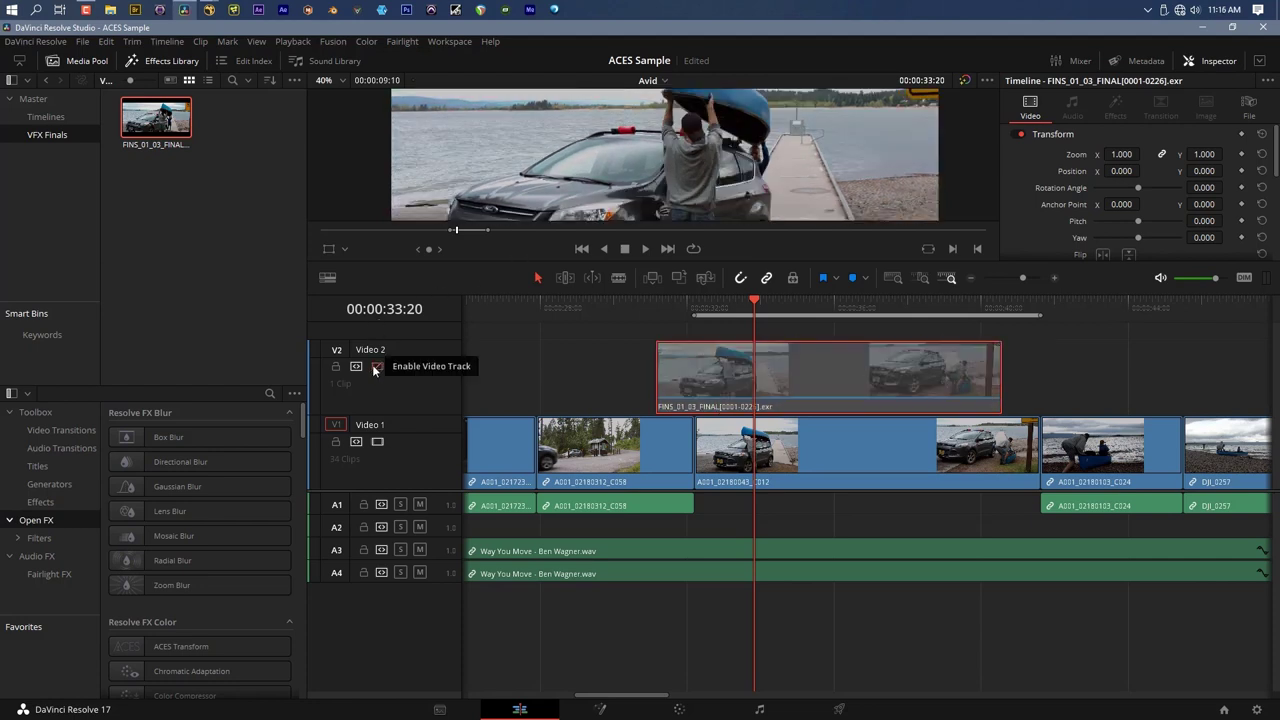
{"action": "left_click", "coordinate": [372, 366]}
{"action": "left_click", "coordinate": [372, 366]}
{"action": "left_click", "coordinate": [377, 367]}
{"action": "left_click_drag", "start_coordinate": [689, 389], "coordinate": [727, 389]}
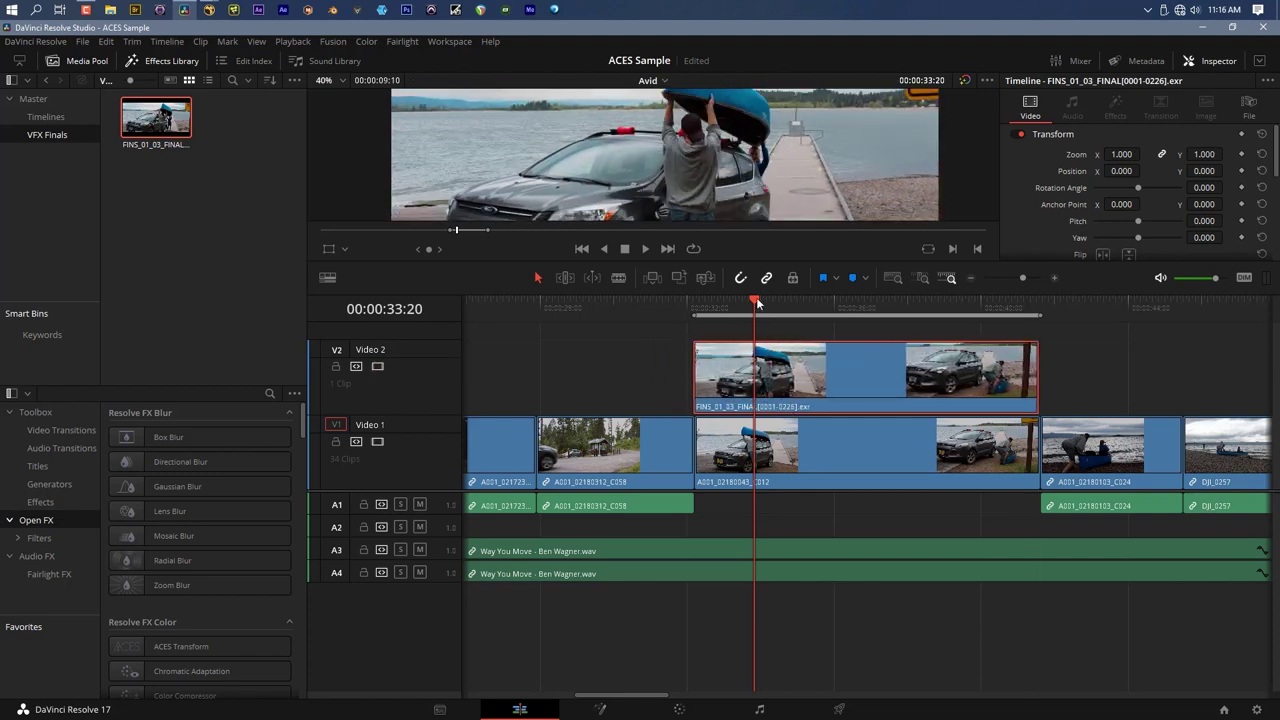
{"action": "left_click_drag", "start_coordinate": [628, 259], "coordinate": [590, 418]}
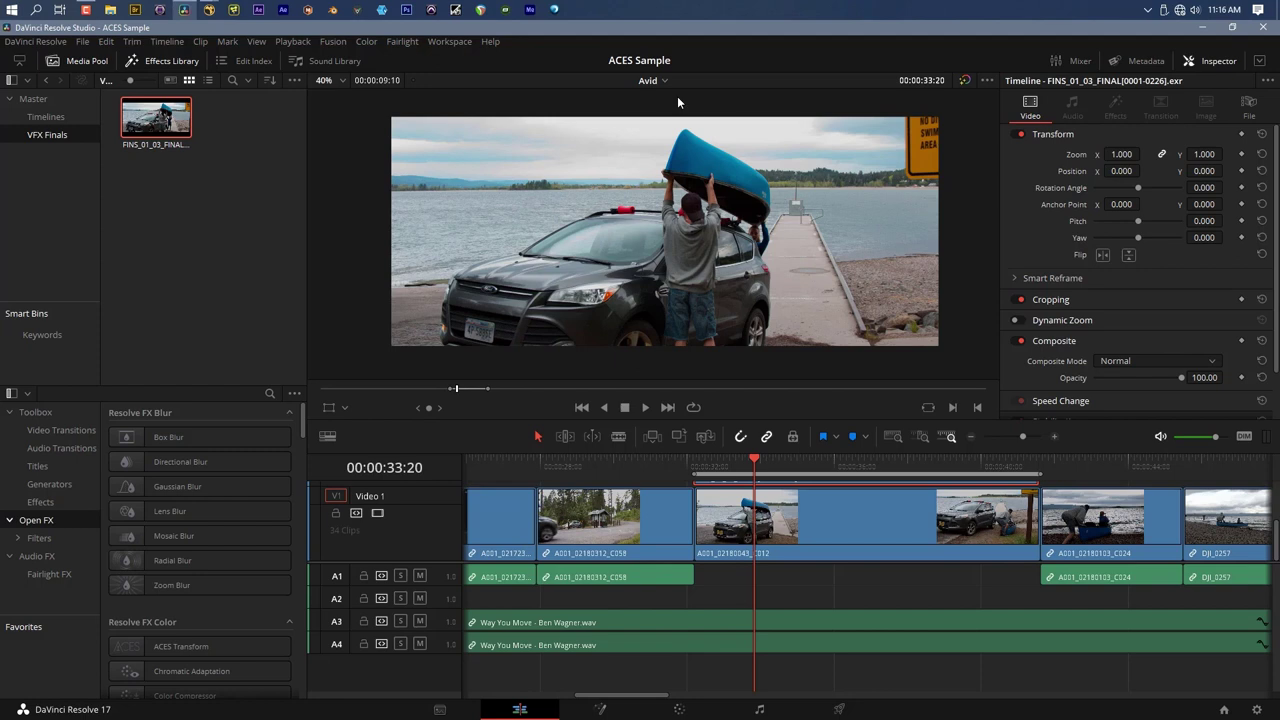
Switch to the Color page to grade the ACES Sample EXR canoe-and-car clip
{"action": "left_click", "coordinate": [679, 709]}
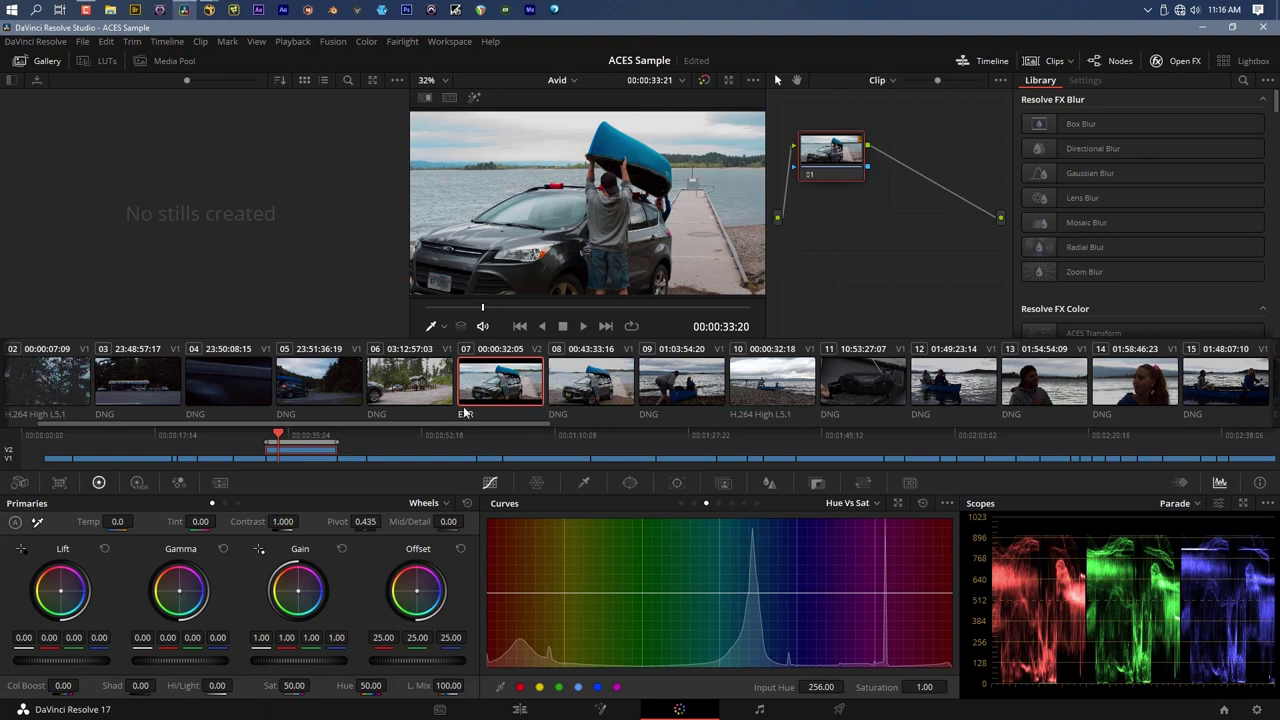
Return to clip 07, hide the Gallery and mini Timeline, and widen the node graph around node 01
{"action": "left_click", "coordinate": [566, 378]}
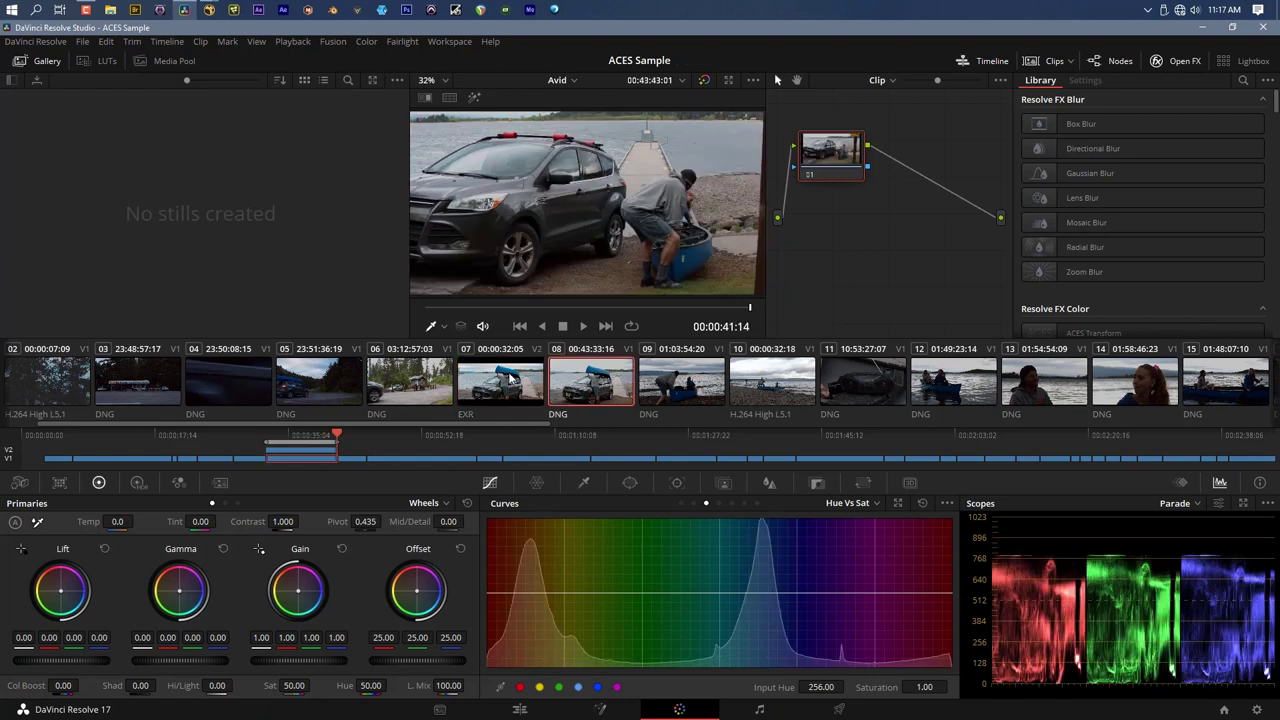
{"action": "left_click", "coordinate": [510, 378]}
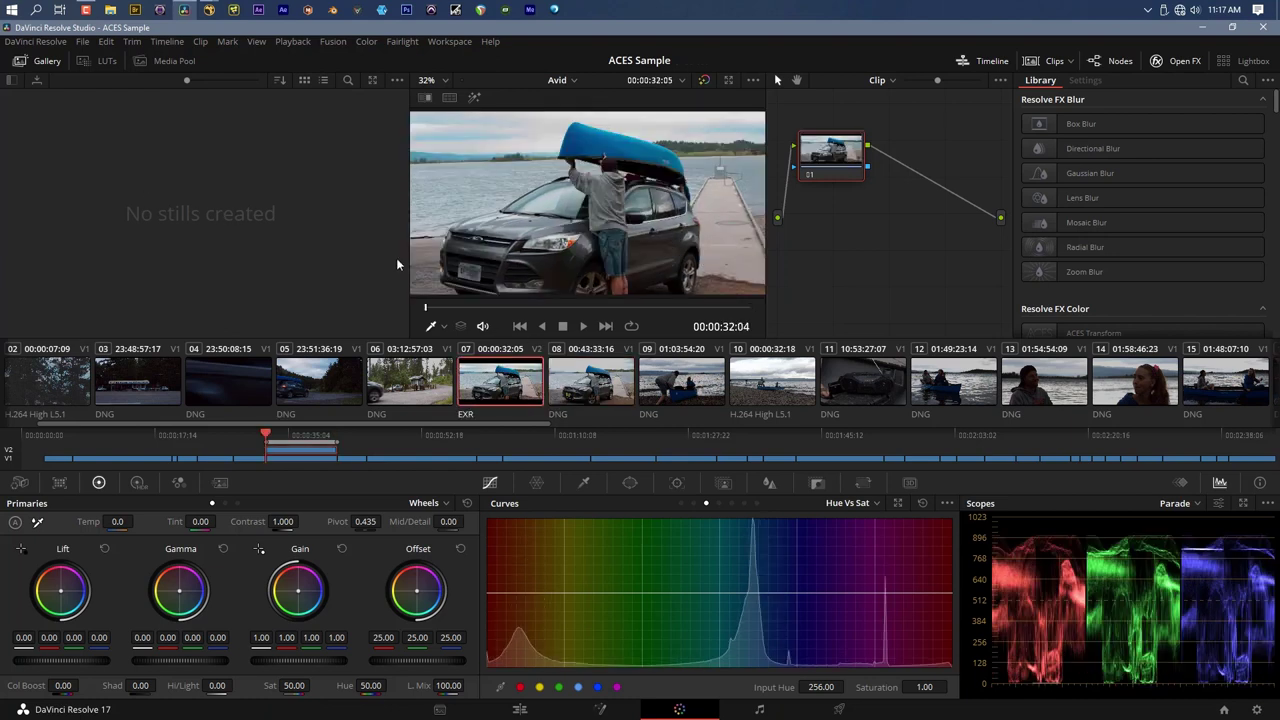
{"action": "left_click", "coordinate": [46, 62]}
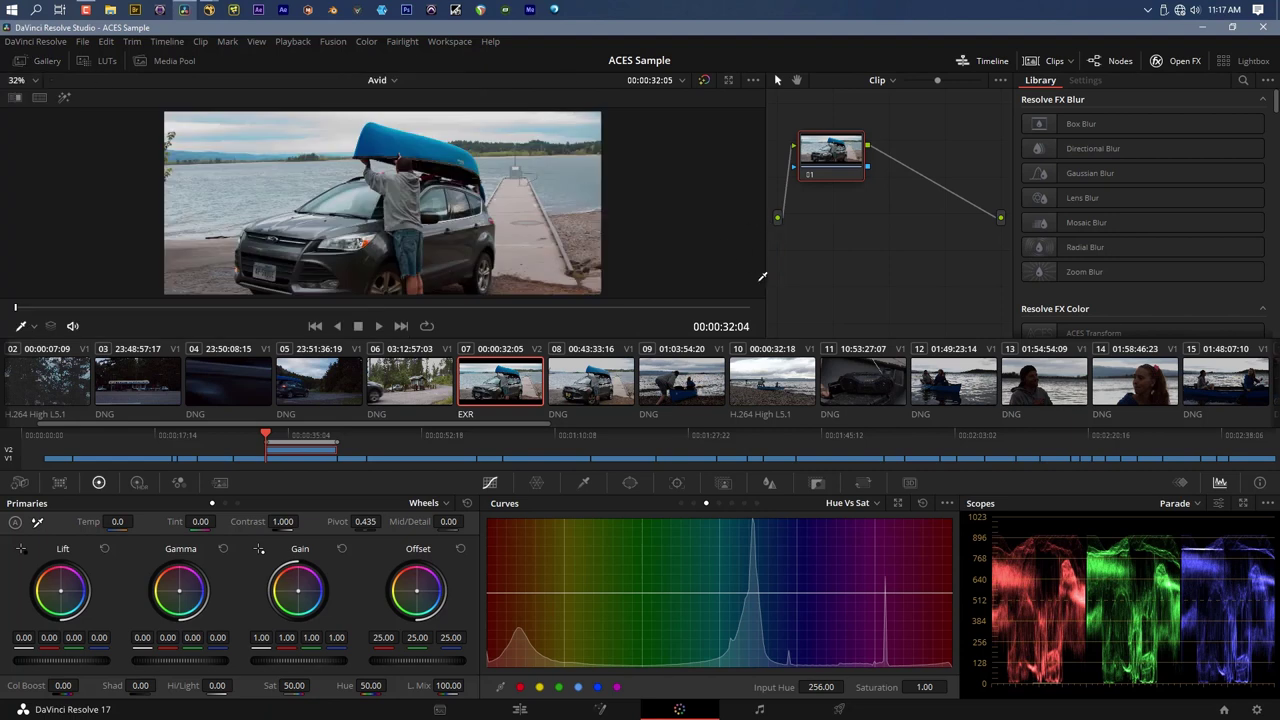
{"action": "left_click", "coordinate": [970, 62]}
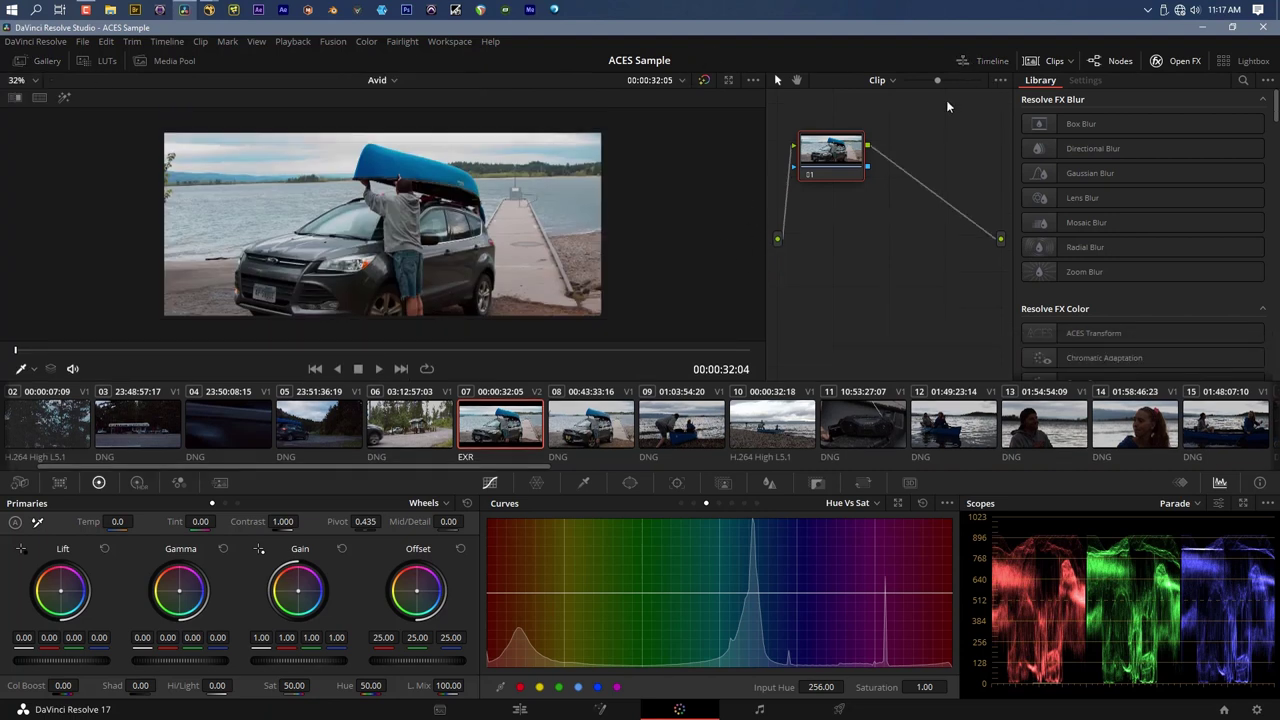
{"action": "left_click_drag", "start_coordinate": [767, 285], "coordinate": [530, 264]}
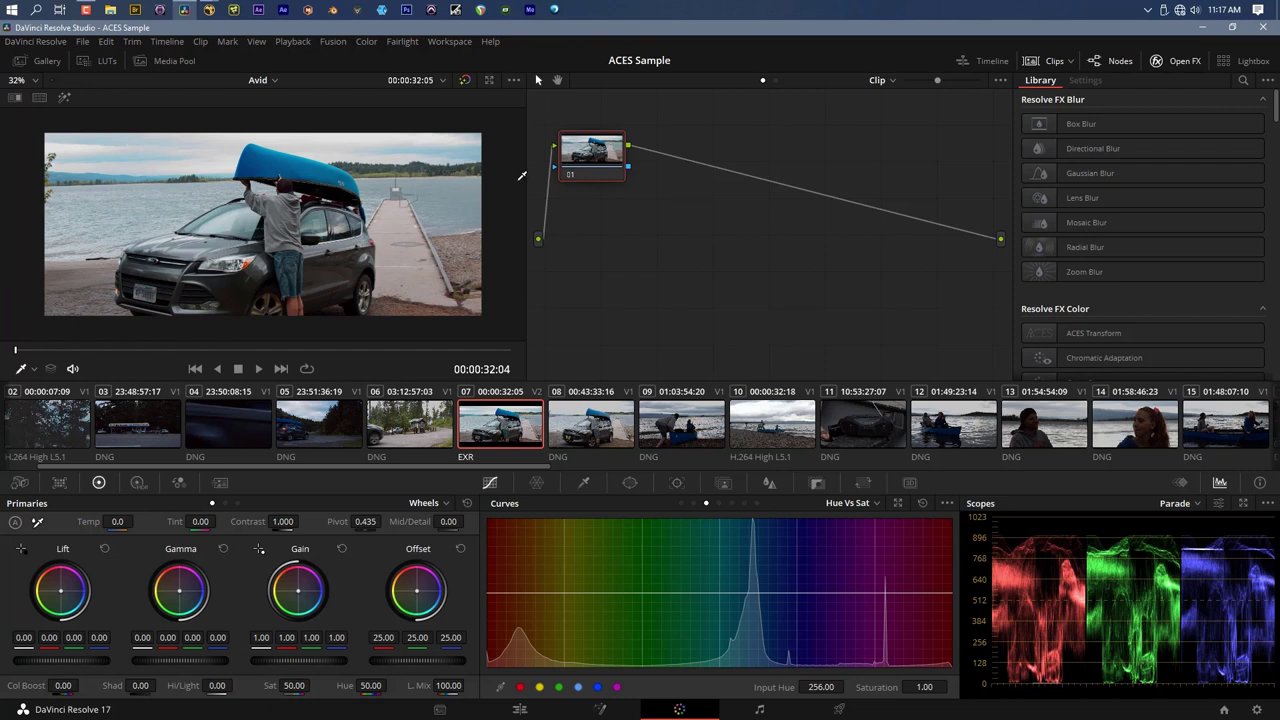
{"action": "left_click_drag", "start_coordinate": [586, 163], "coordinate": [632, 172]}
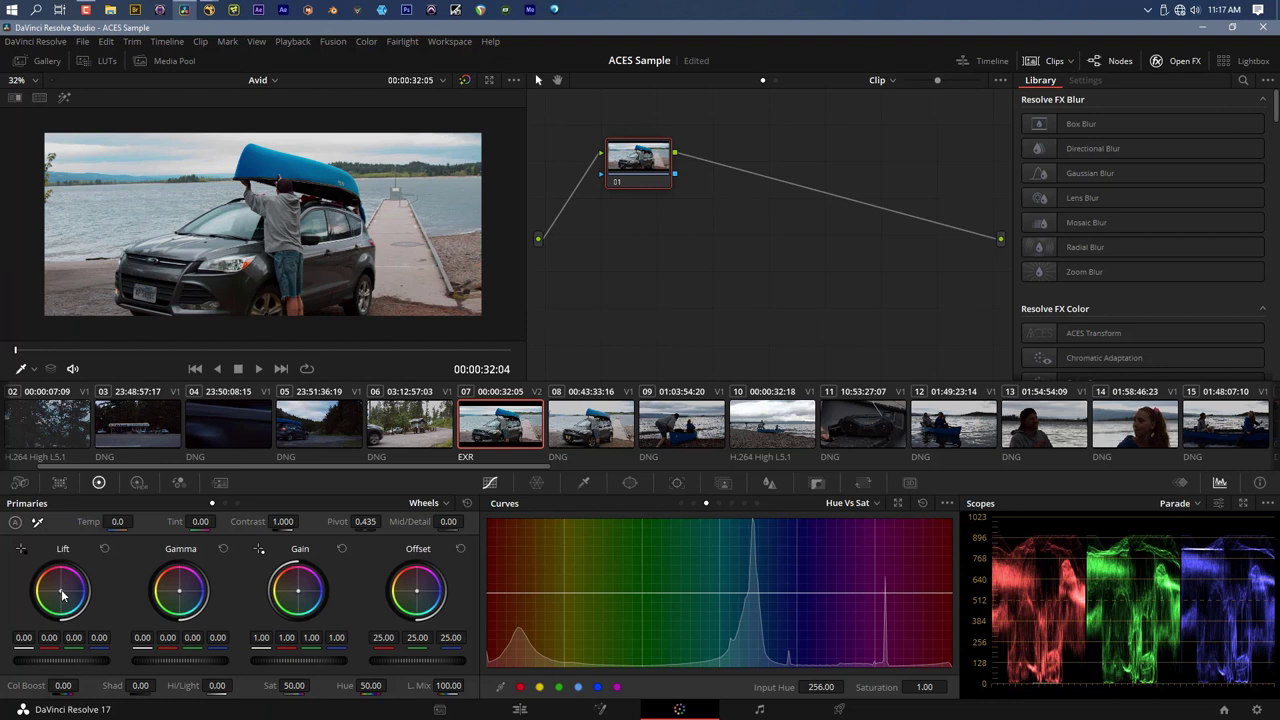
{"action": "mouse_move", "coordinate": [62, 595]}
{"action": "left_mouse_down"}
{"action": "mouse_move", "coordinate": [78, 589]}
{"action": "mouse_move", "coordinate": [59, 594]}
{"action": "left_mouse_up"}
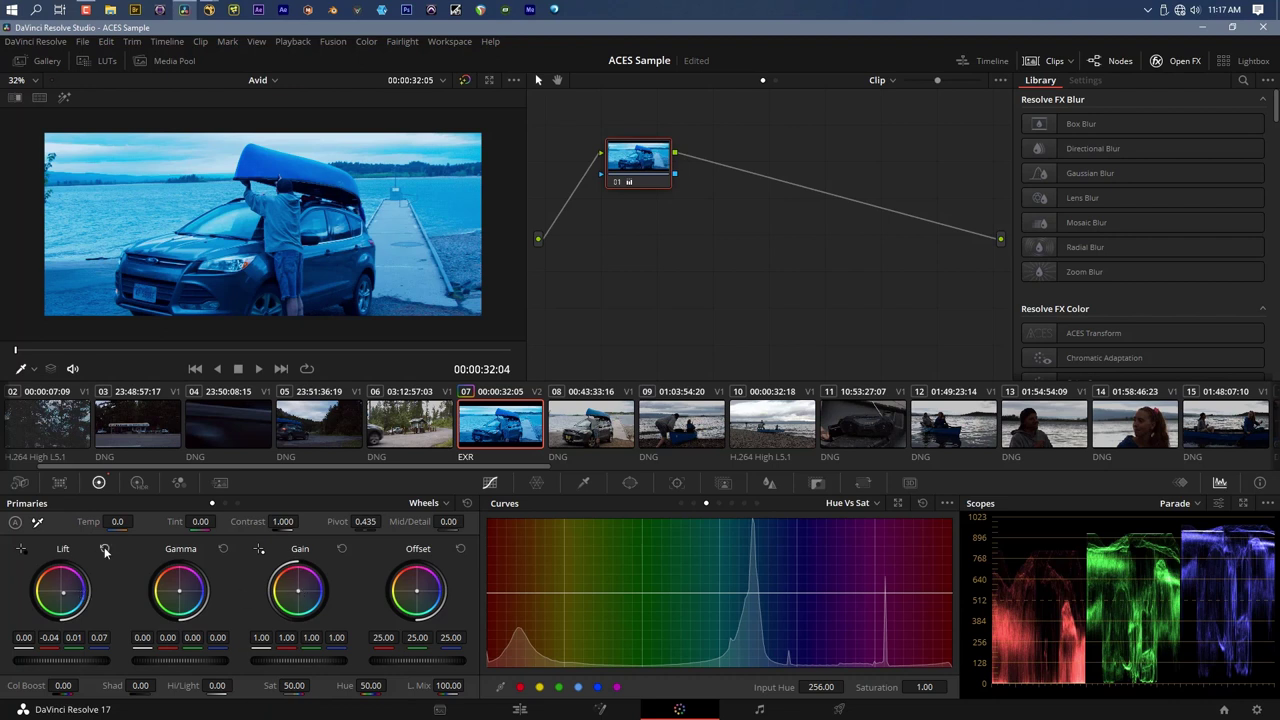
{"action": "left_click", "coordinate": [105, 550]}
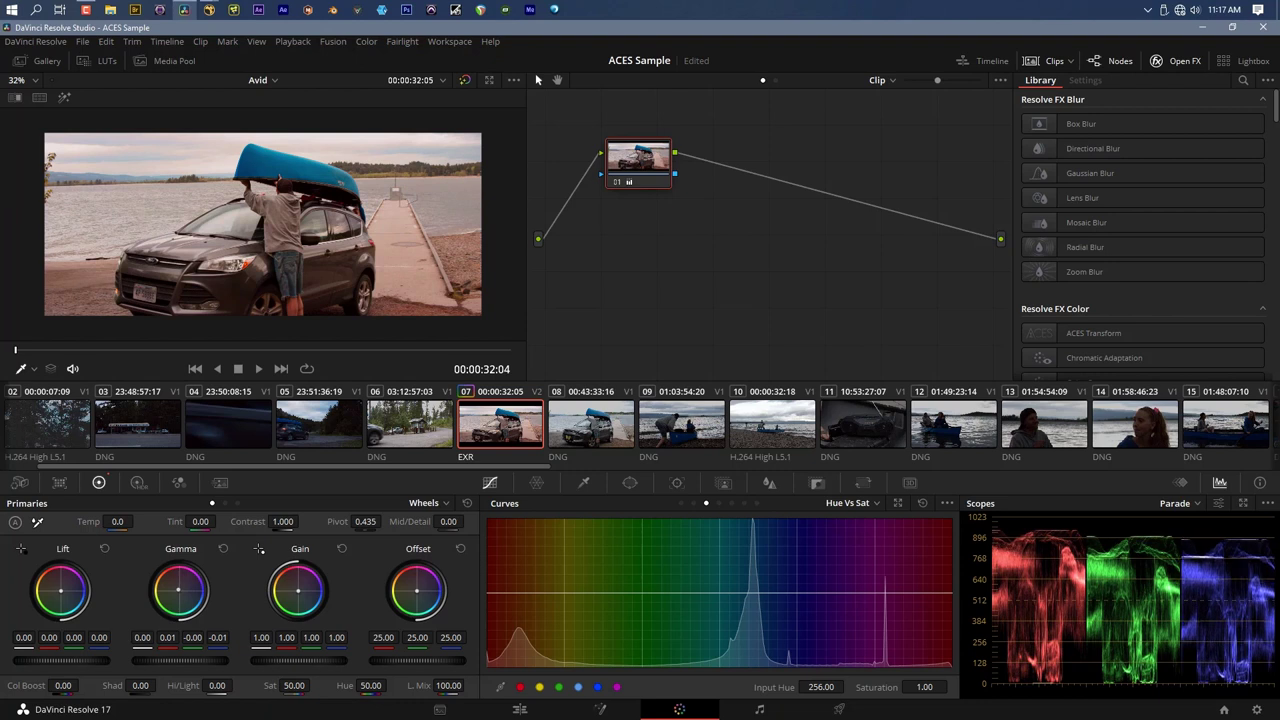
{"action": "left_click", "coordinate": [223, 549]}
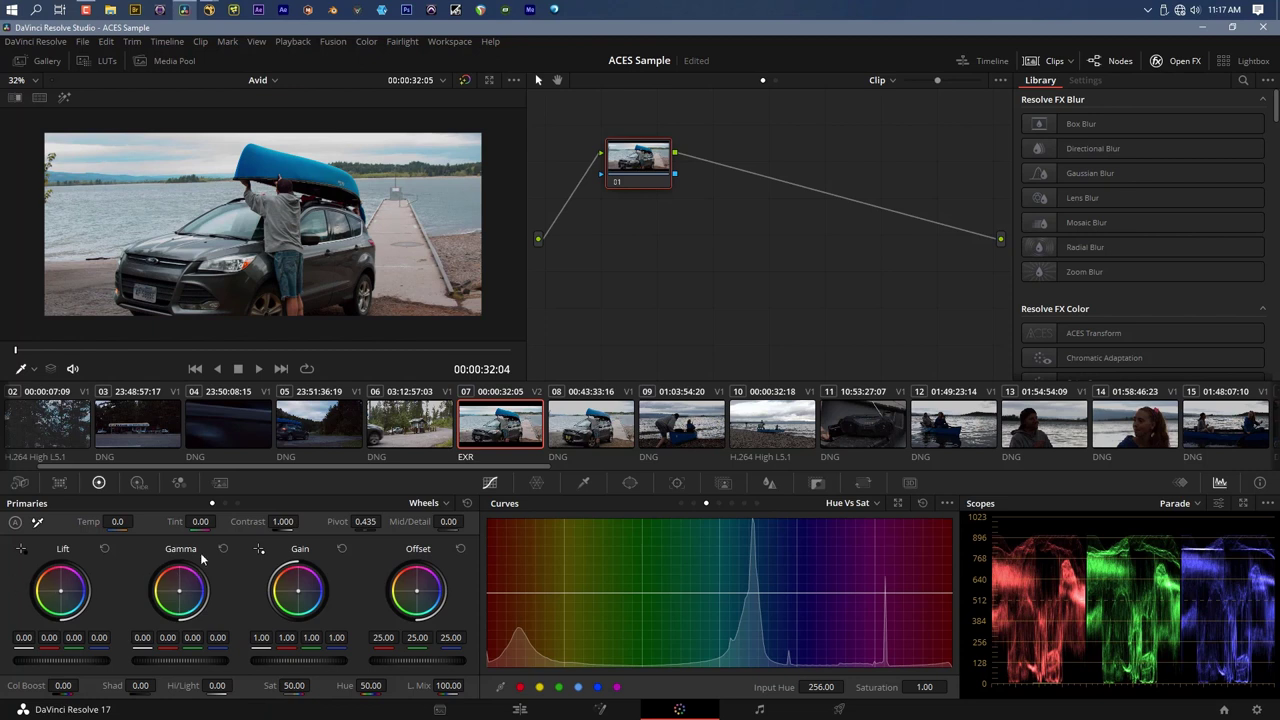
{"action": "left_click", "coordinate": [426, 503]}
Switch Primaries to Log wheels and cool Shadows to -0.06, 0.01, 0.06, leaving Midtones neutral
{"action": "left_click", "coordinate": [437, 555]}
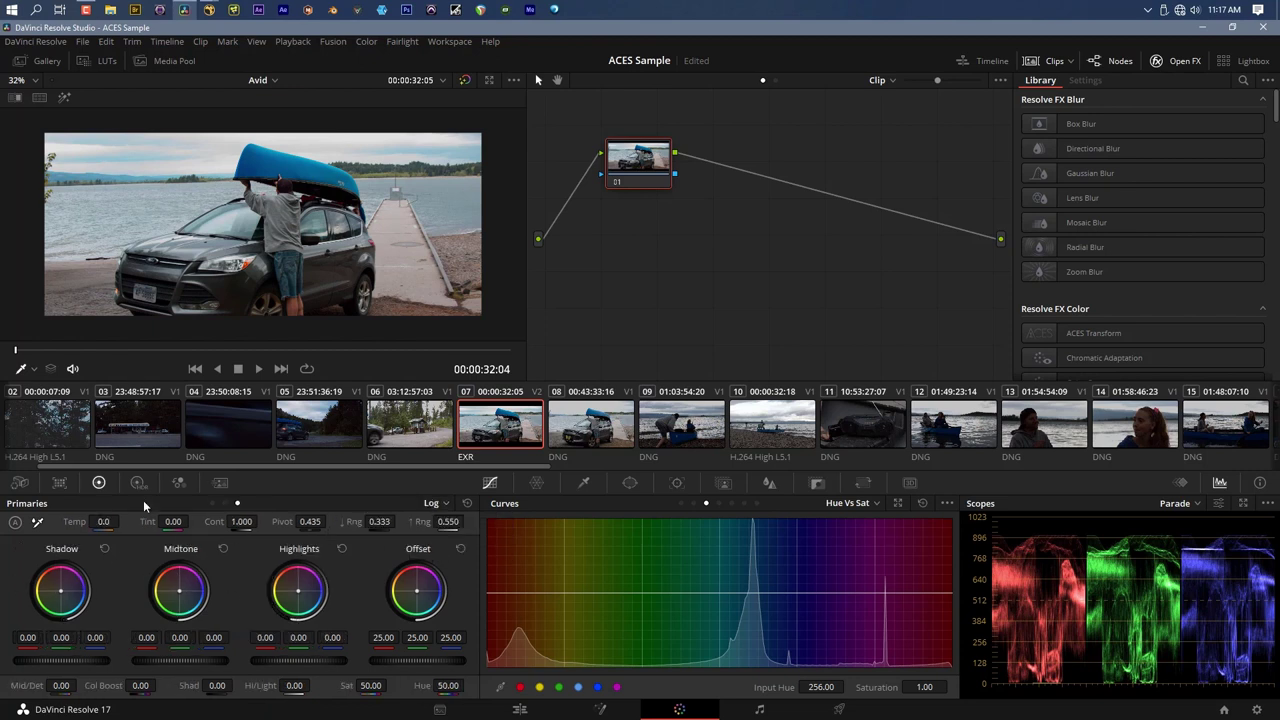
{"action": "left_click_drag", "start_coordinate": [65, 597], "coordinate": [65, 598]}
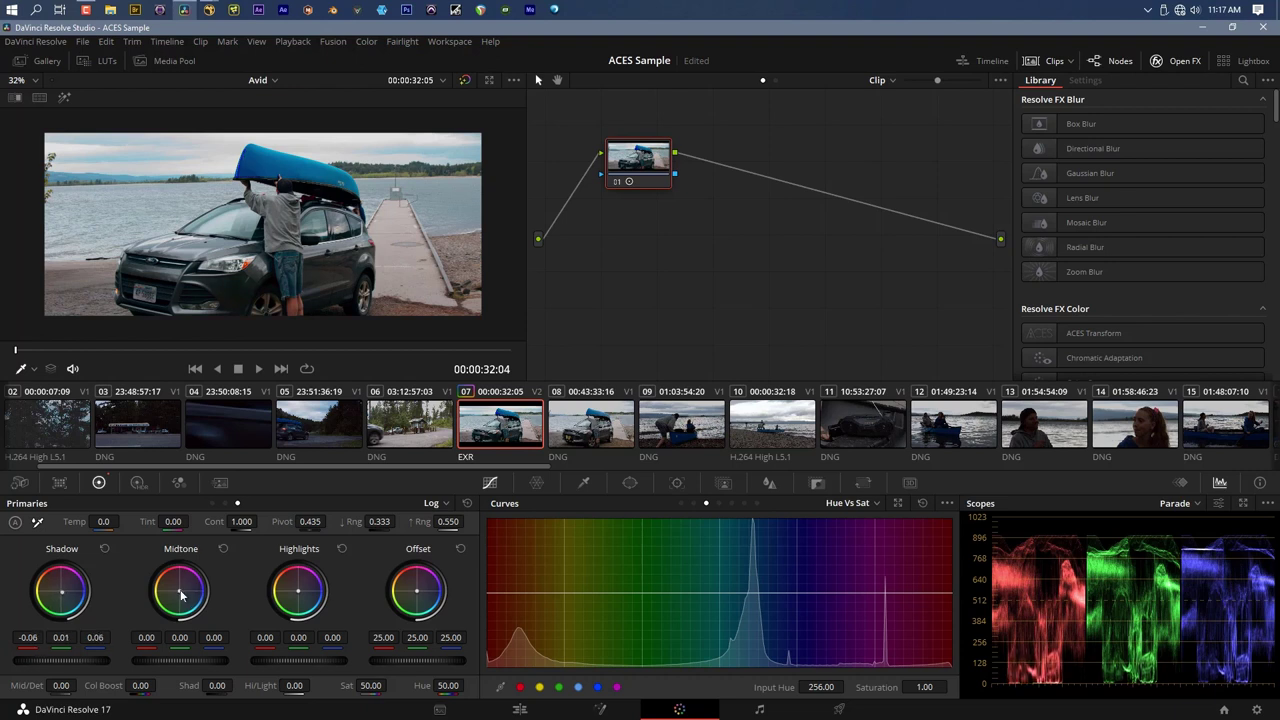
{"action": "mouse_move", "coordinate": [181, 596]}
{"action": "left_mouse_down"}
{"action": "mouse_move", "coordinate": [164, 584]}
{"action": "mouse_move", "coordinate": [204, 589]}
{"action": "mouse_move", "coordinate": [163, 579]}
{"action": "mouse_move", "coordinate": [195, 605]}
{"action": "mouse_move", "coordinate": [168, 578]}
{"action": "left_mouse_up"}
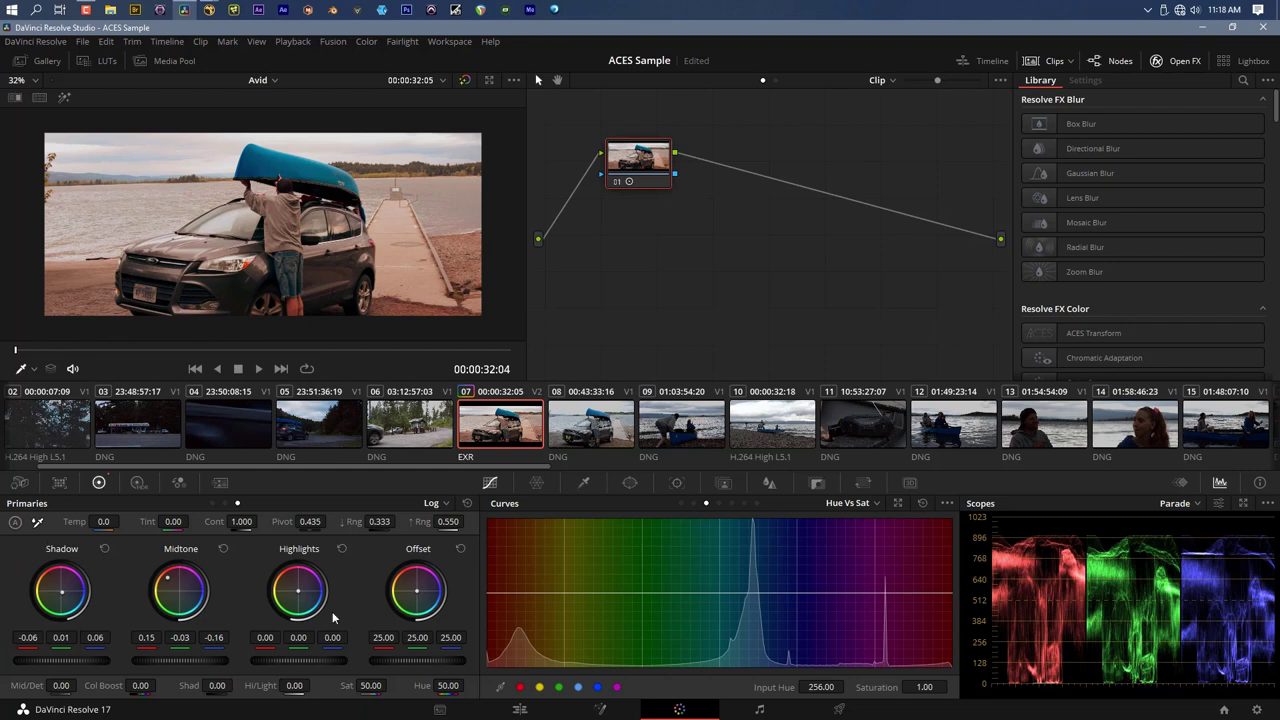
{"action": "left_click", "coordinate": [223, 549]}
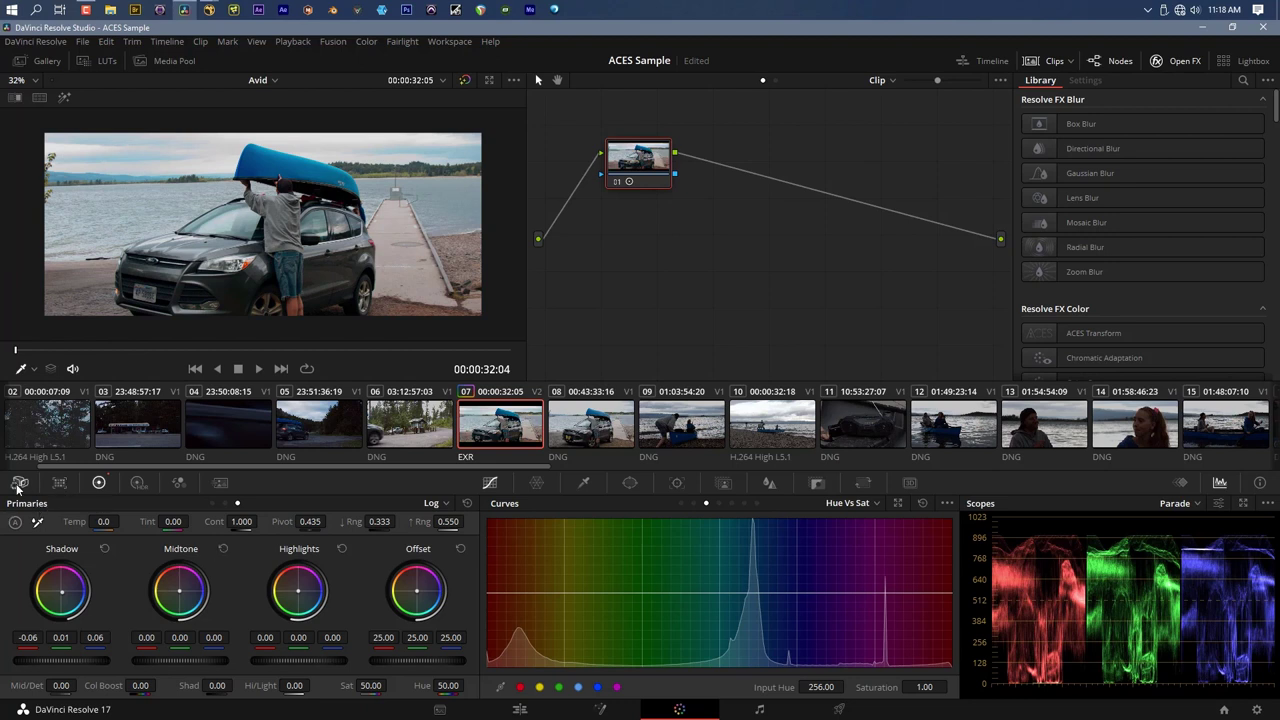
{"action": "left_click", "coordinate": [179, 482]}
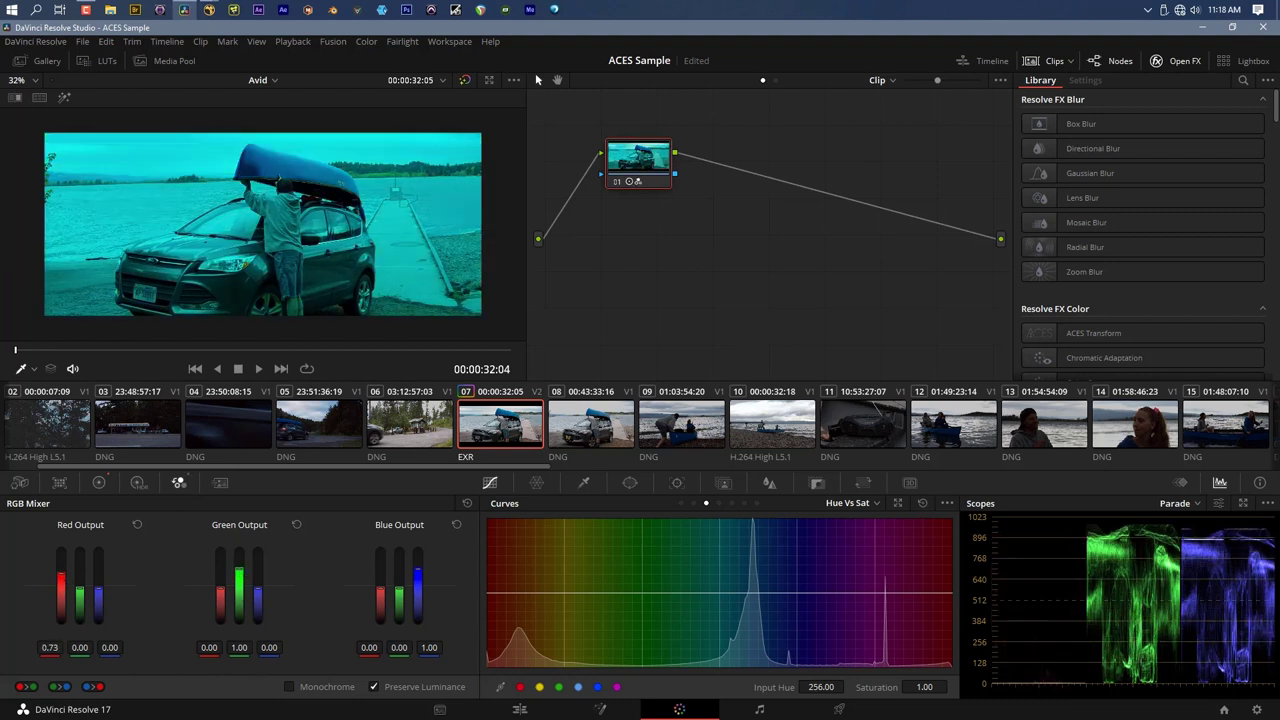
{"action": "left_click_drag", "start_coordinate": [61, 590], "coordinate": [61, 600]}
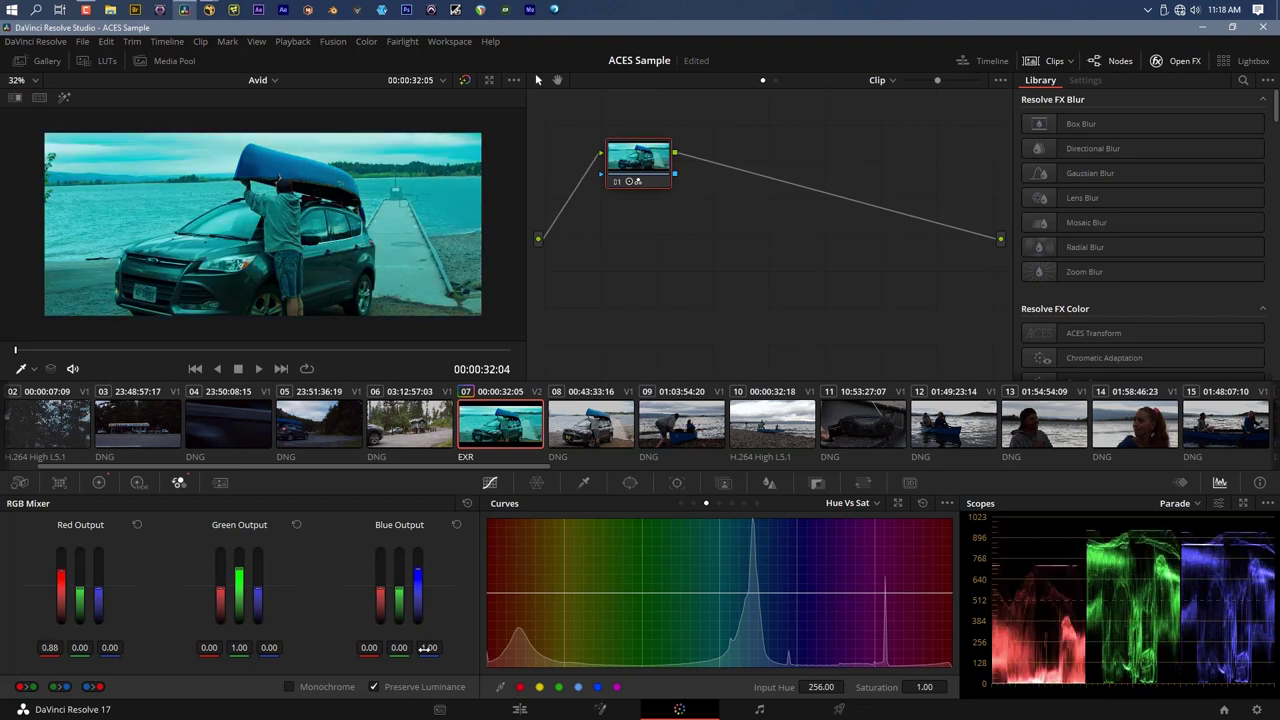
{"action": "left_click", "coordinate": [137, 524]}
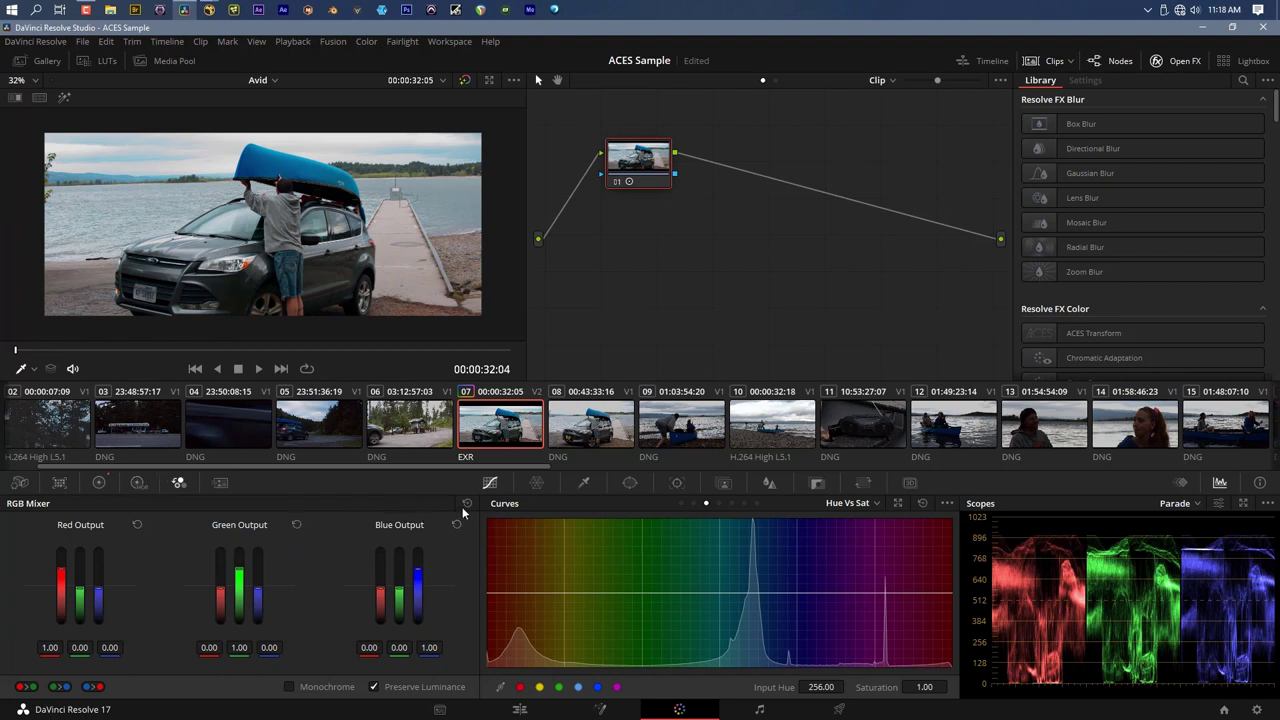
In the Log primaries, set Temp to 450 and Contrast to 1.036 with pivot 0.890
{"action": "left_click", "coordinate": [98, 482]}
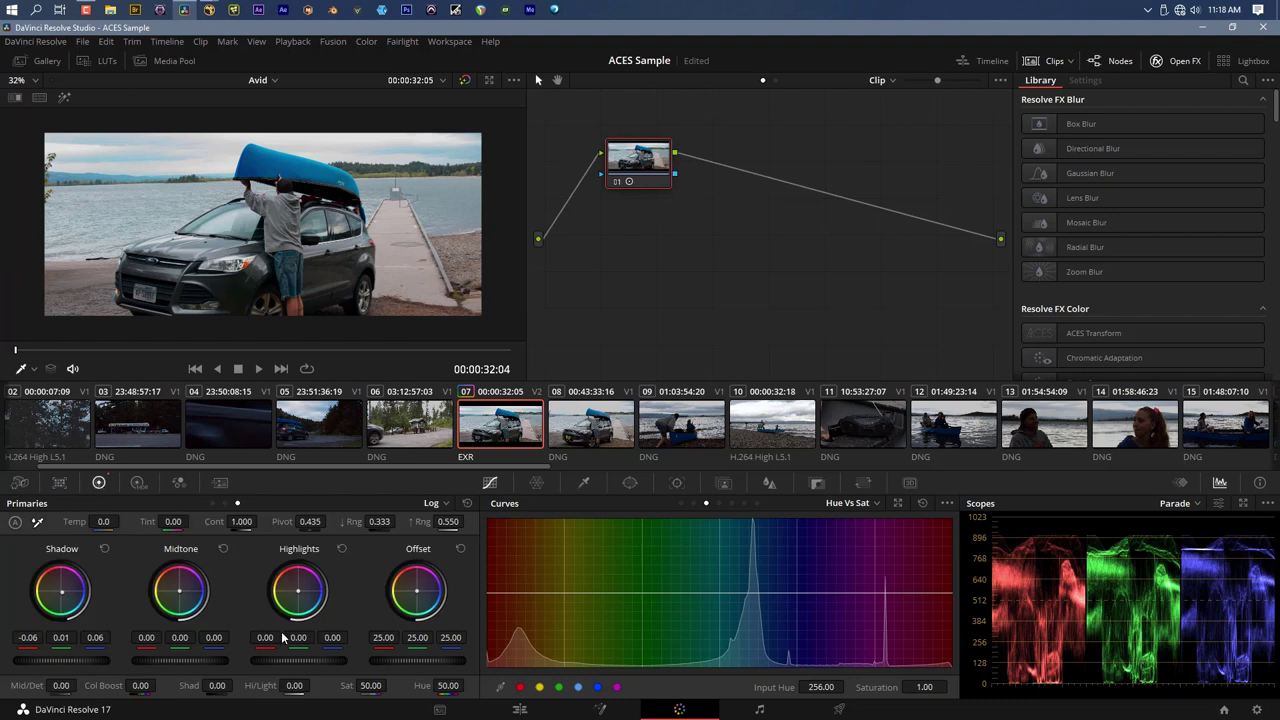
{"action": "left_click_drag", "start_coordinate": [104, 522], "coordinate": [173, 521]}
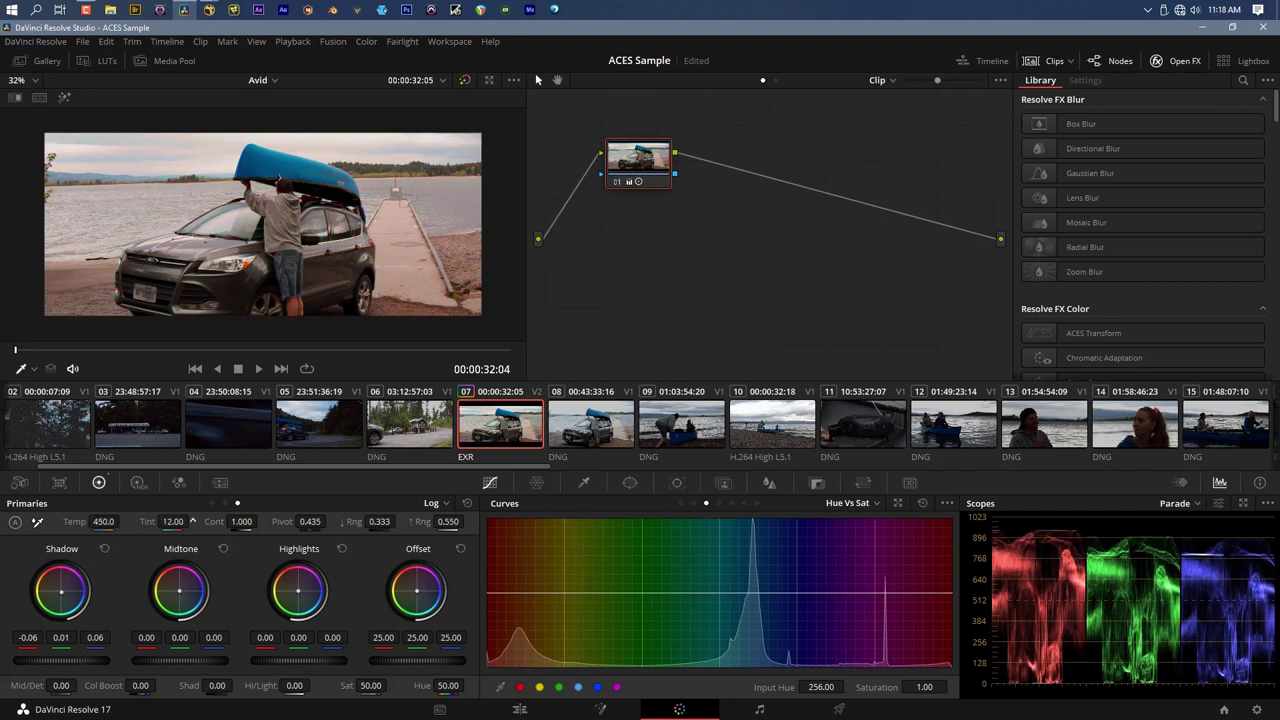
{"action": "left_click_drag", "start_coordinate": [242, 524], "coordinate": [400, 521]}
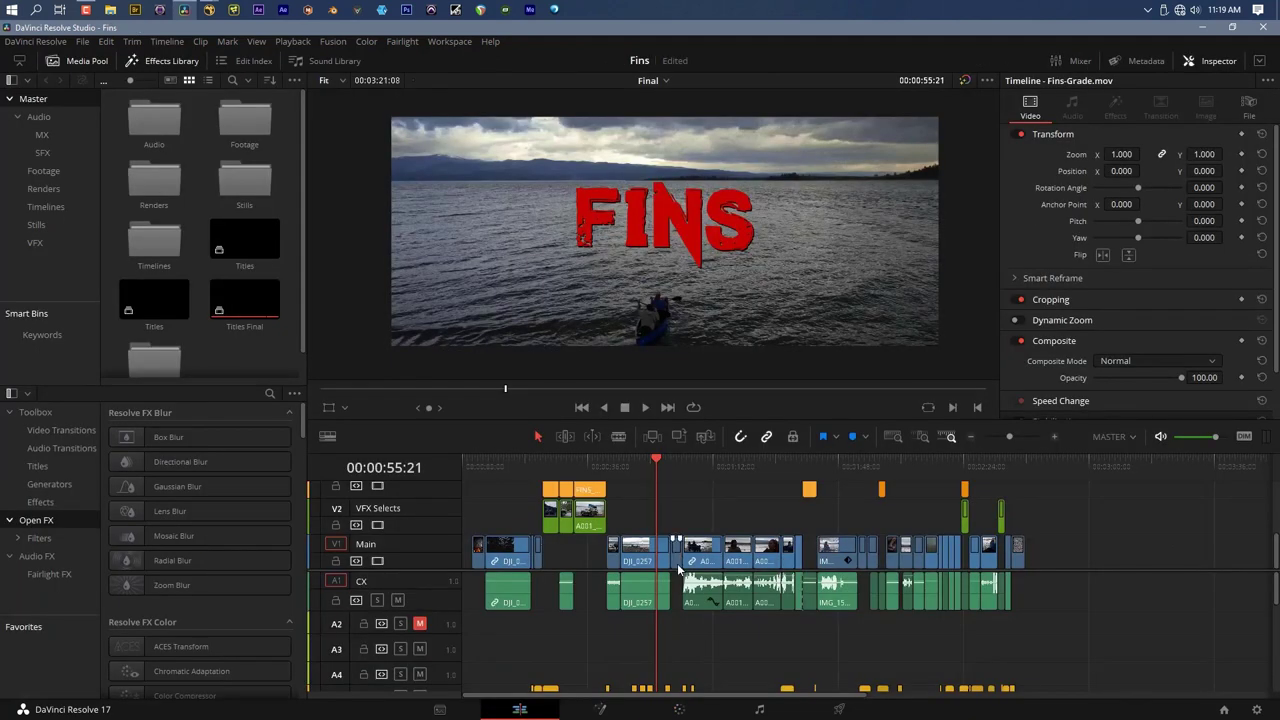
Scroll the Fins Final tracks and enlarge the timeline to reveal Fins-Grade.mov on Video 5
{"action": "scroll", "coordinate": [678, 575], "scroll_direction": "down", "scroll_amount": 3}
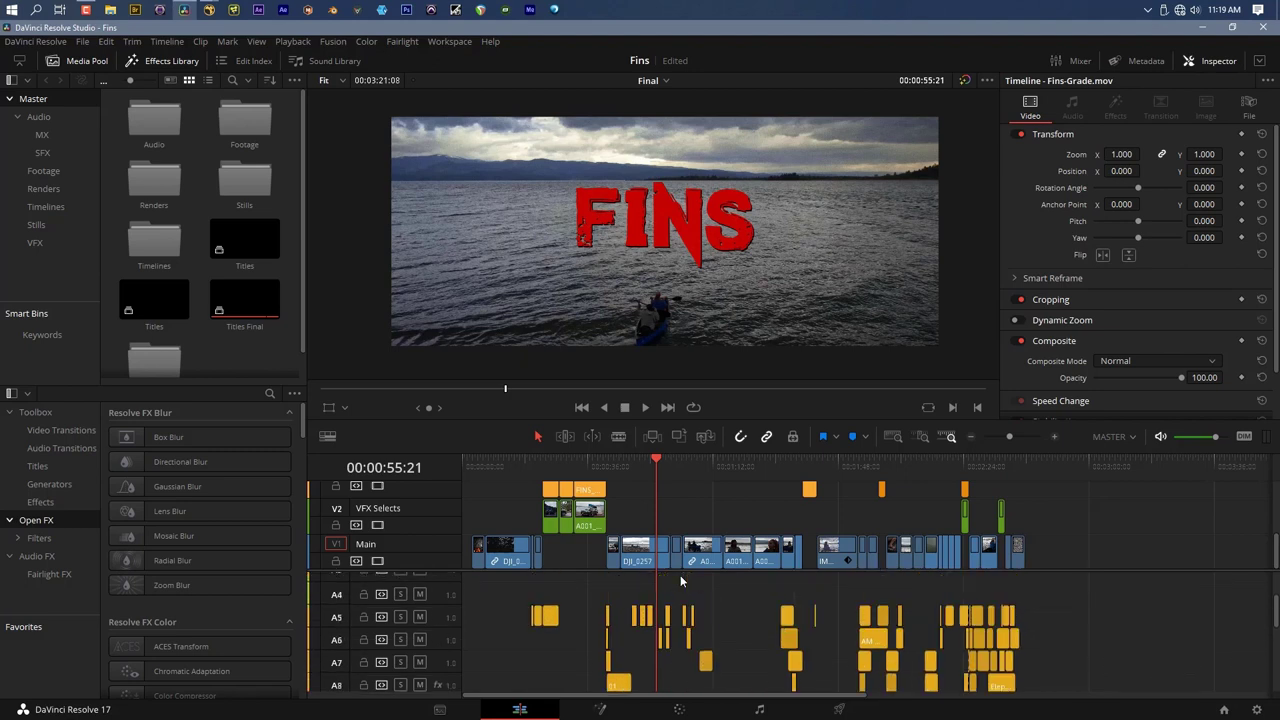
{"action": "scroll", "coordinate": [680, 580], "scroll_direction": "up", "scroll_amount": 3}
{"action": "scroll", "coordinate": [650, 528], "scroll_direction": "up", "scroll_amount": 3}
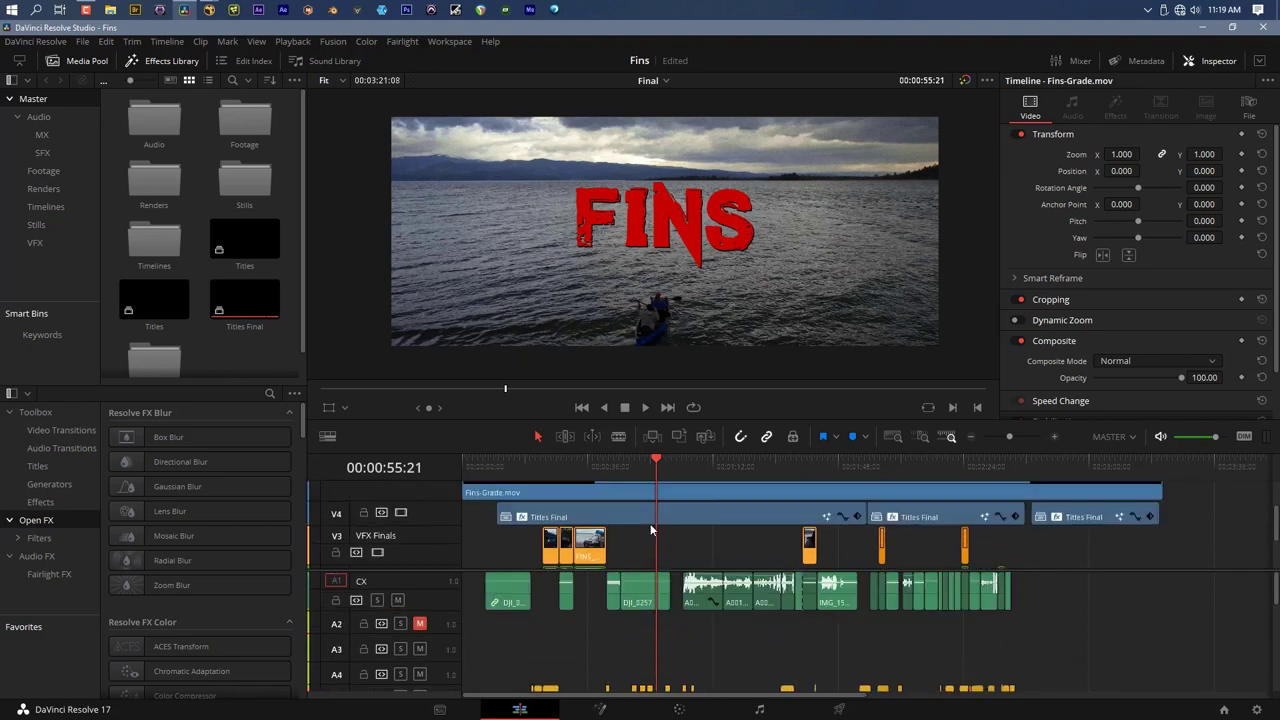
{"action": "scroll", "coordinate": [650, 523], "scroll_direction": "down", "scroll_amount": 3}
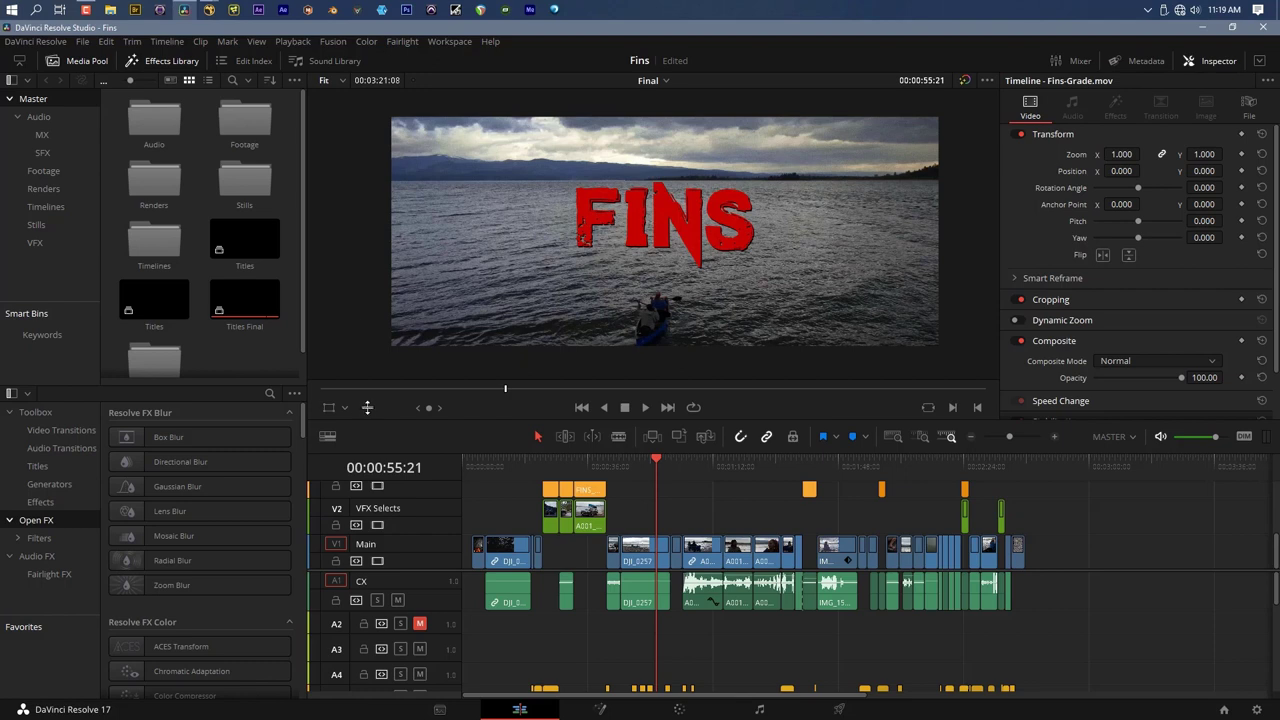
{"action": "left_click_drag", "start_coordinate": [366, 415], "coordinate": [363, 174]}
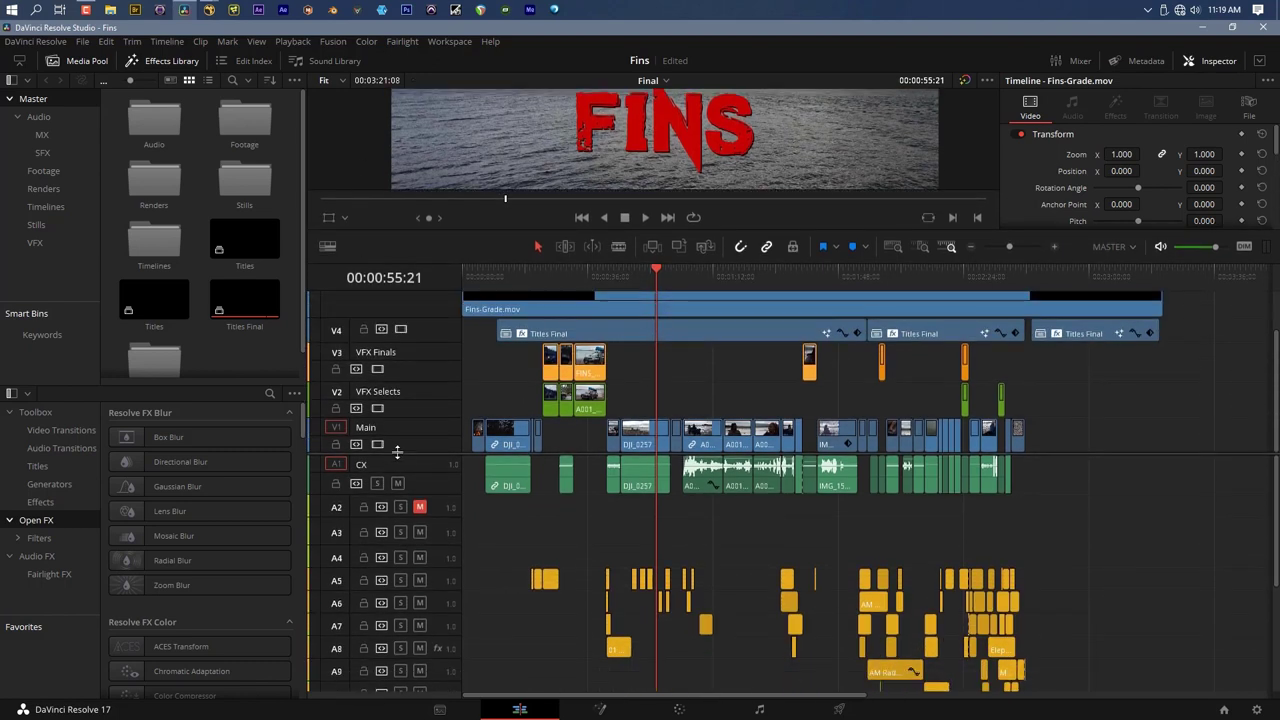
{"action": "scroll", "coordinate": [398, 470], "scroll_direction": "up", "scroll_amount": 2}
{"action": "scroll", "coordinate": [399, 501], "scroll_direction": "down", "scroll_amount": 1}
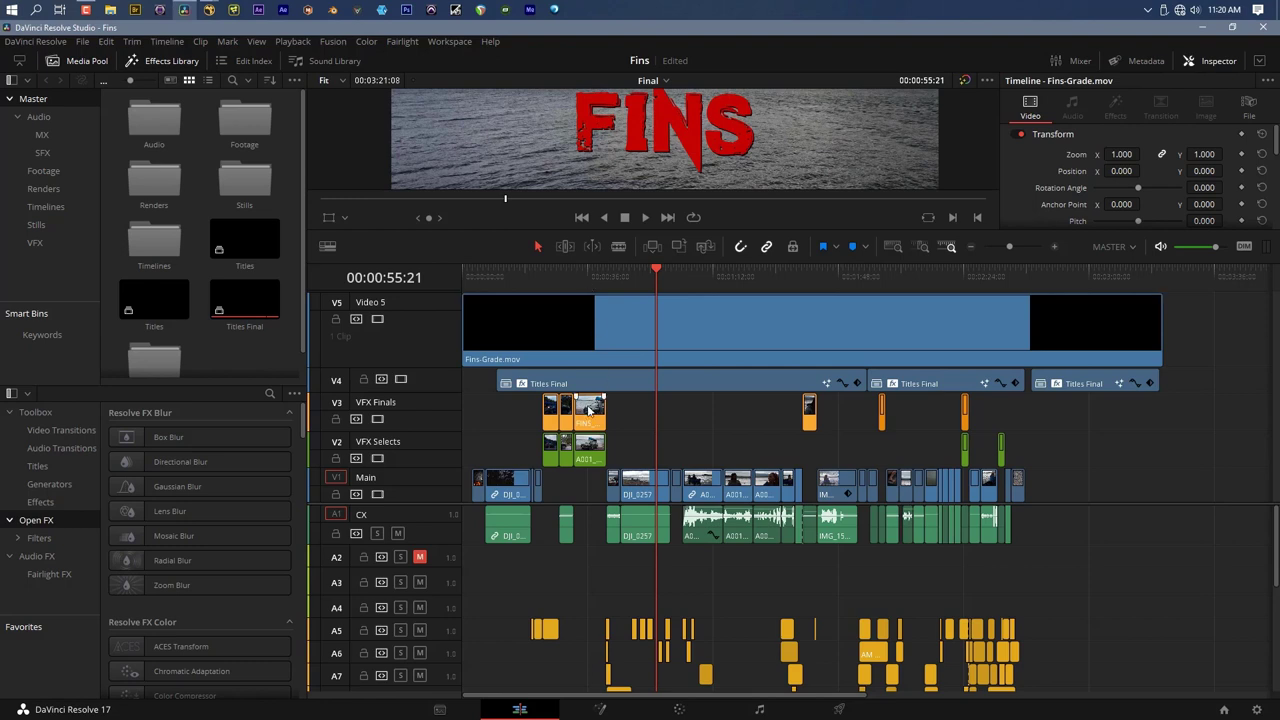
On the credits shot, compare the edit with VFX Finals and Video 5 disabled, then re-enable both
{"action": "left_click_drag", "start_coordinate": [574, 272], "coordinate": [591, 283]}
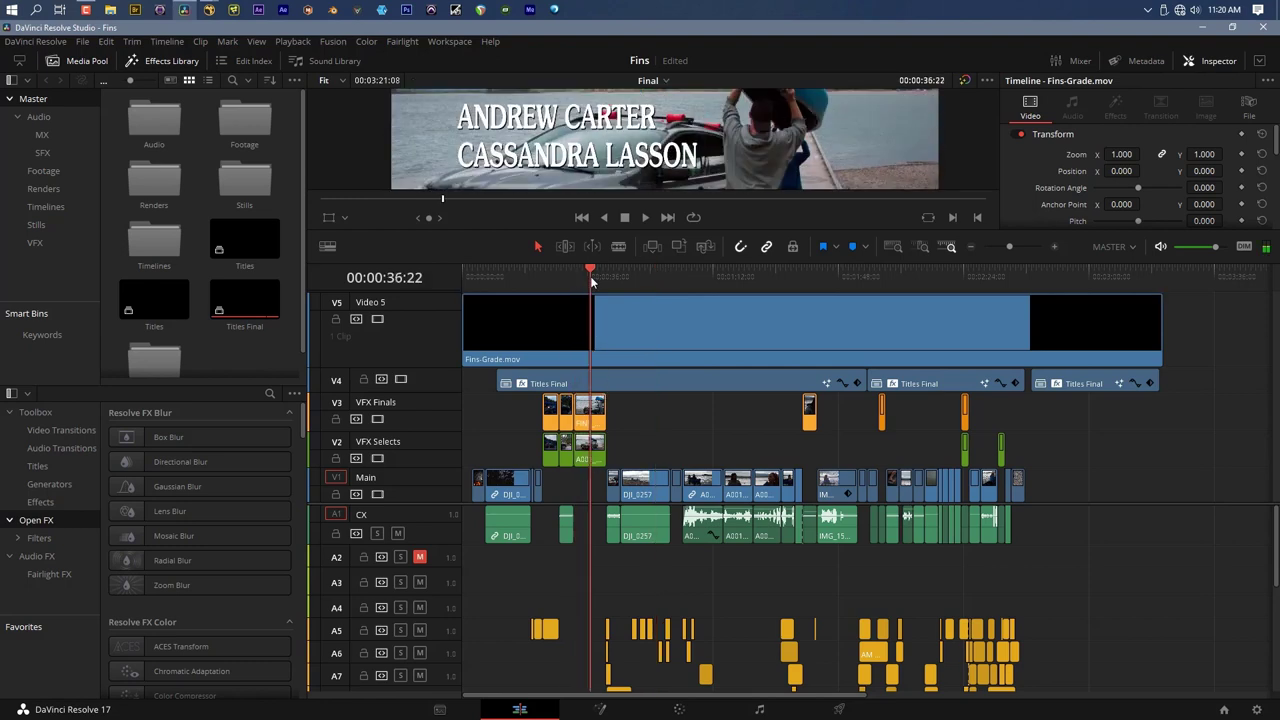
{"action": "scroll", "coordinate": [783, 147], "scroll_direction": "down", "scroll_amount": 5}
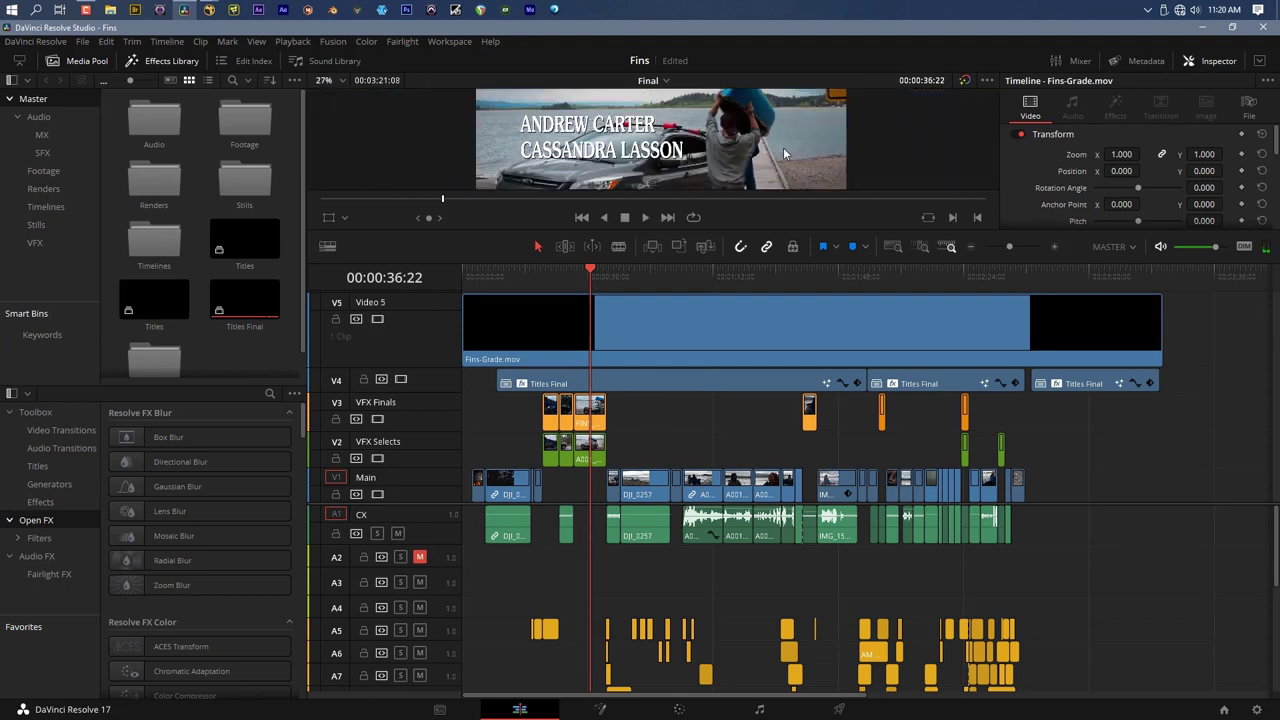
{"action": "scroll", "coordinate": [775, 152], "scroll_direction": "down", "scroll_amount": 1}
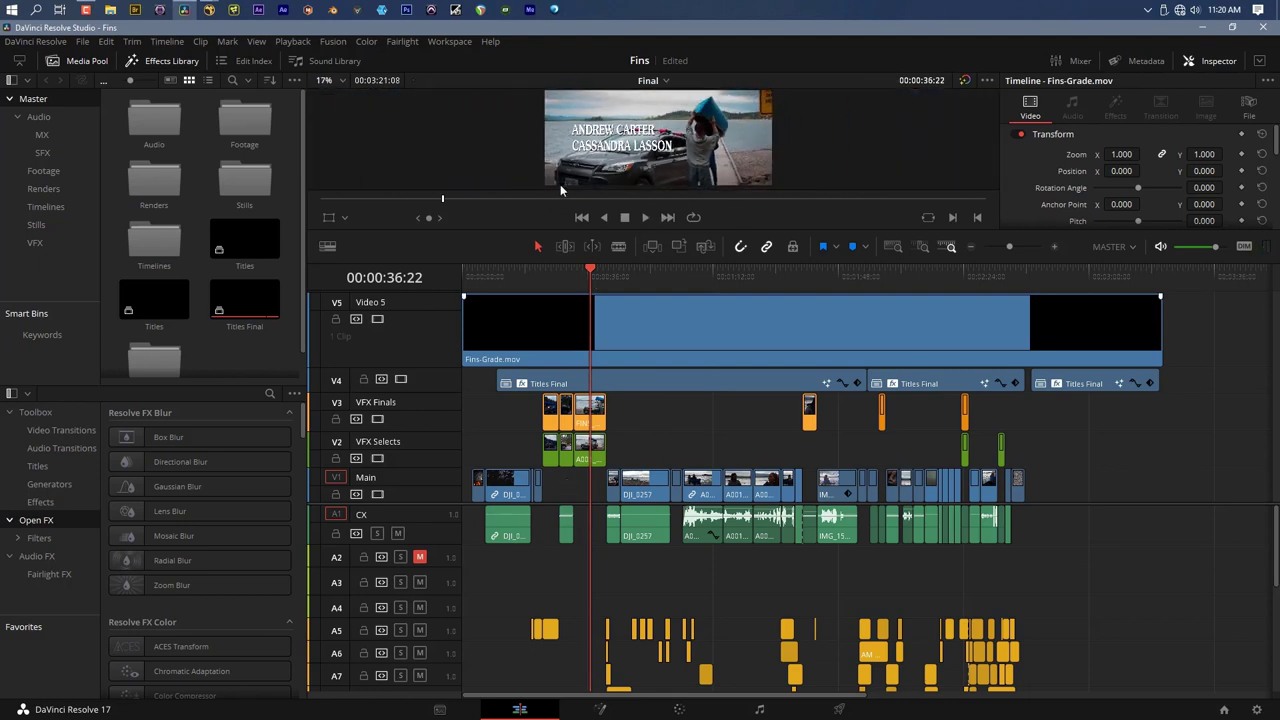
{"action": "scroll", "coordinate": [580, 160], "scroll_direction": "up", "scroll_amount": 2}
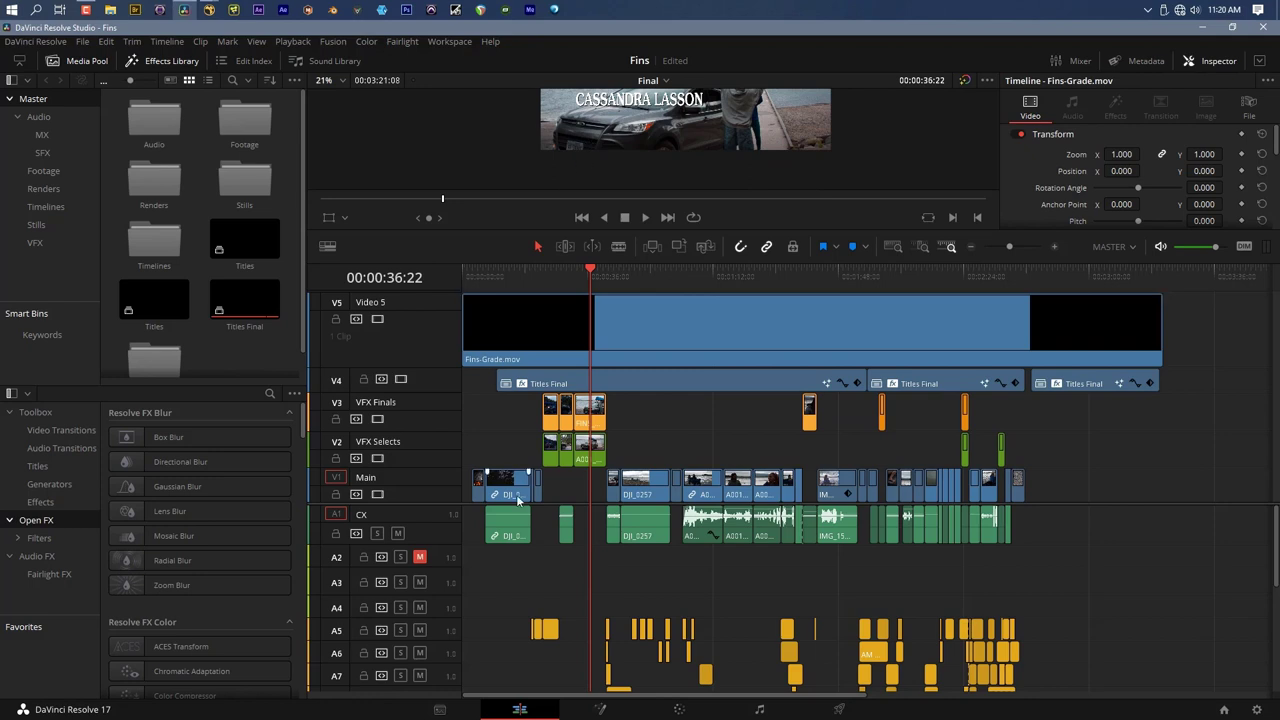
{"action": "left_click", "coordinate": [378, 419]}
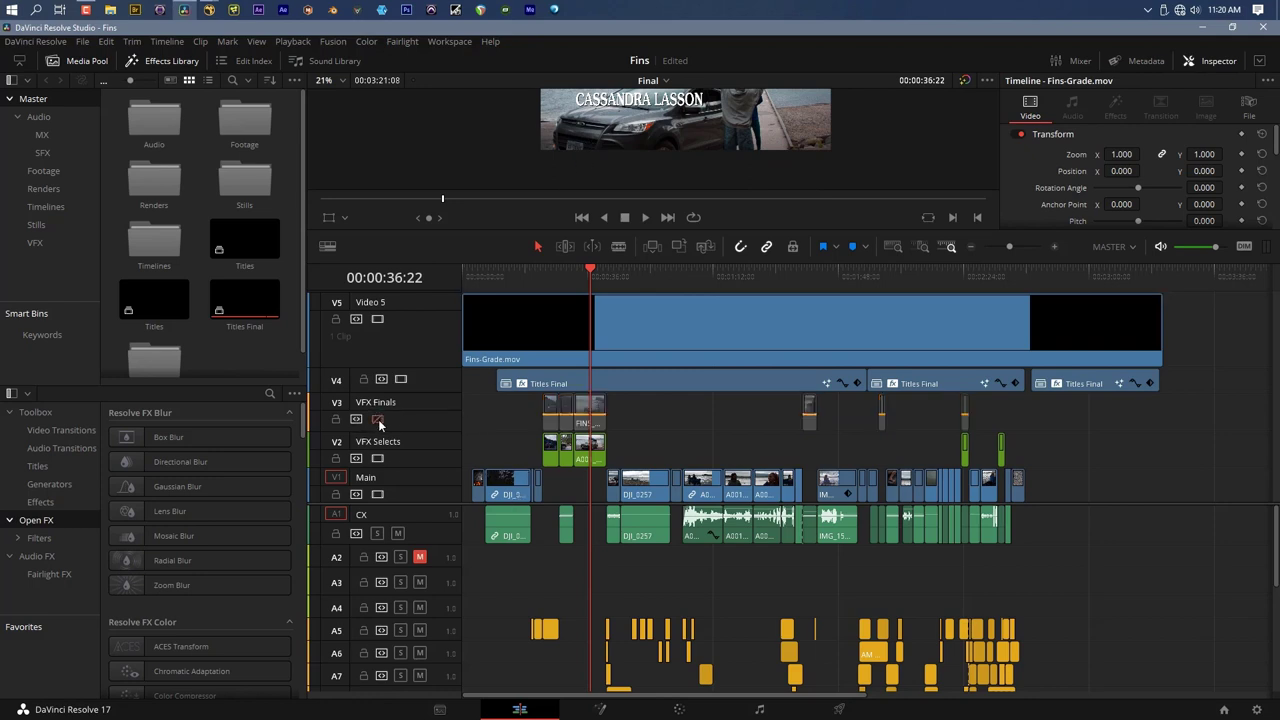
{"action": "left_click", "coordinate": [377, 318]}
{"action": "scroll", "coordinate": [643, 116], "scroll_direction": "up", "scroll_amount": 1}
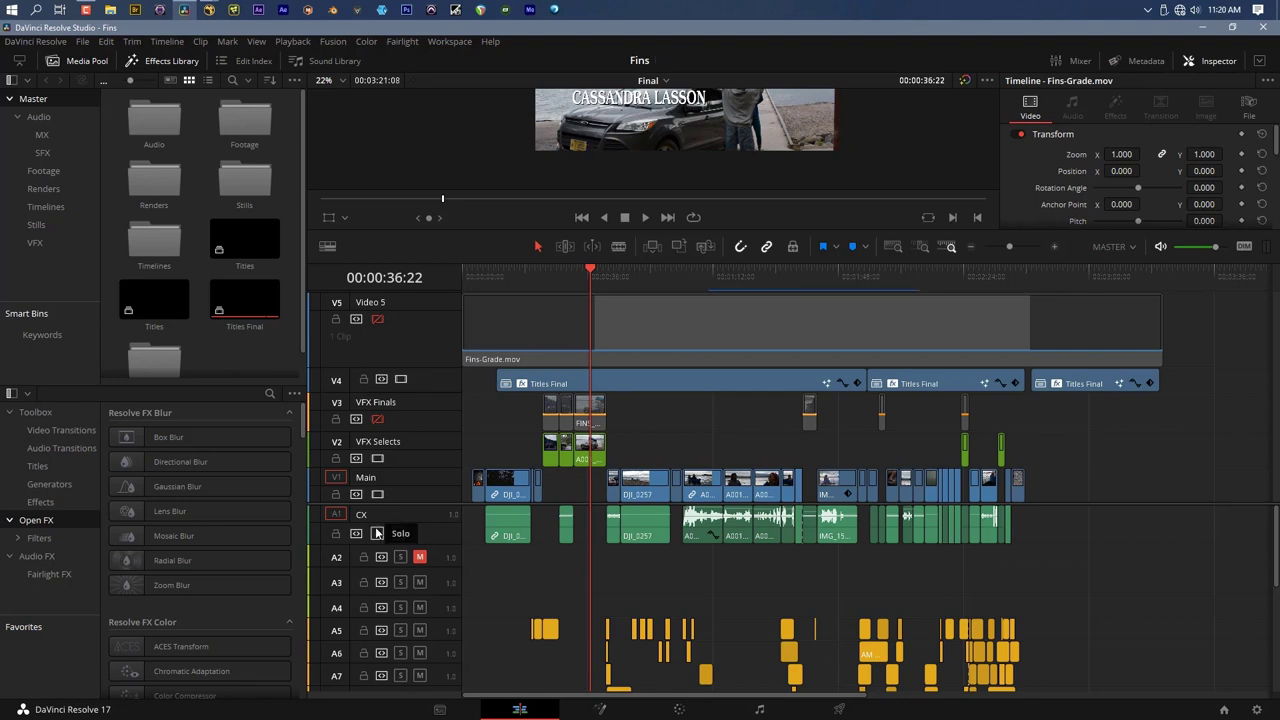
{"action": "left_click", "coordinate": [378, 419]}
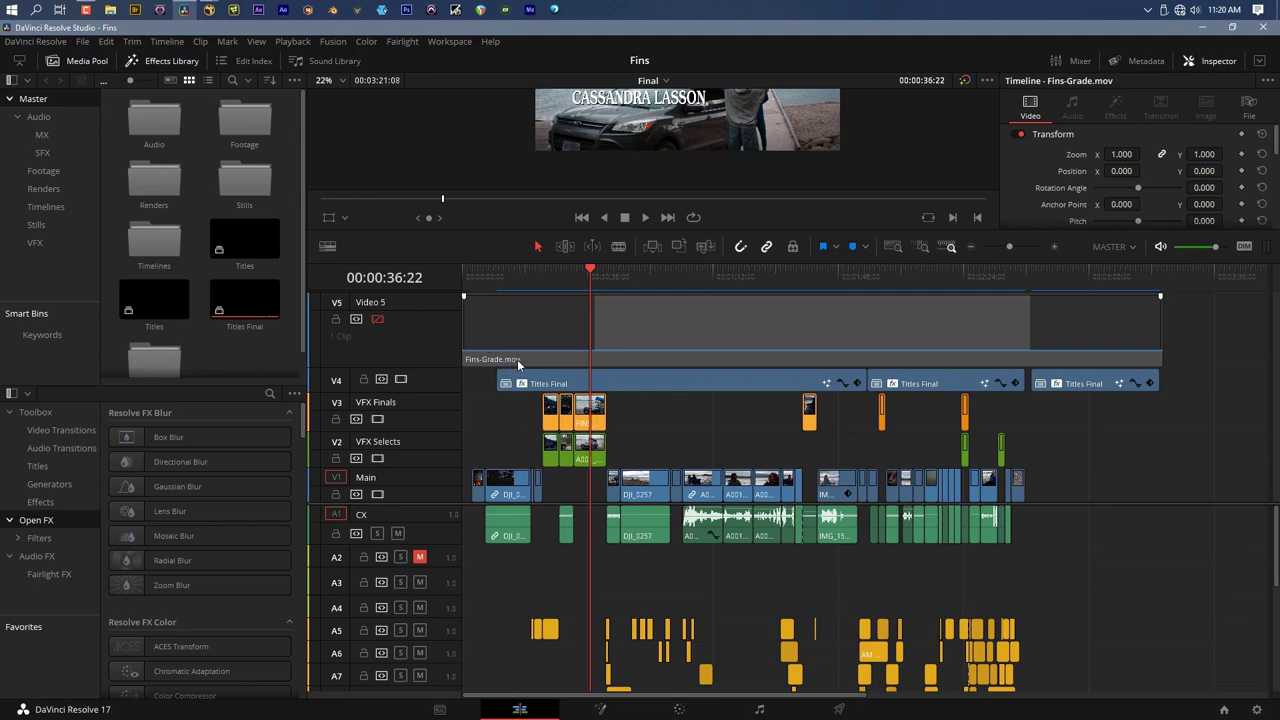
{"action": "left_click", "coordinate": [376, 318]}
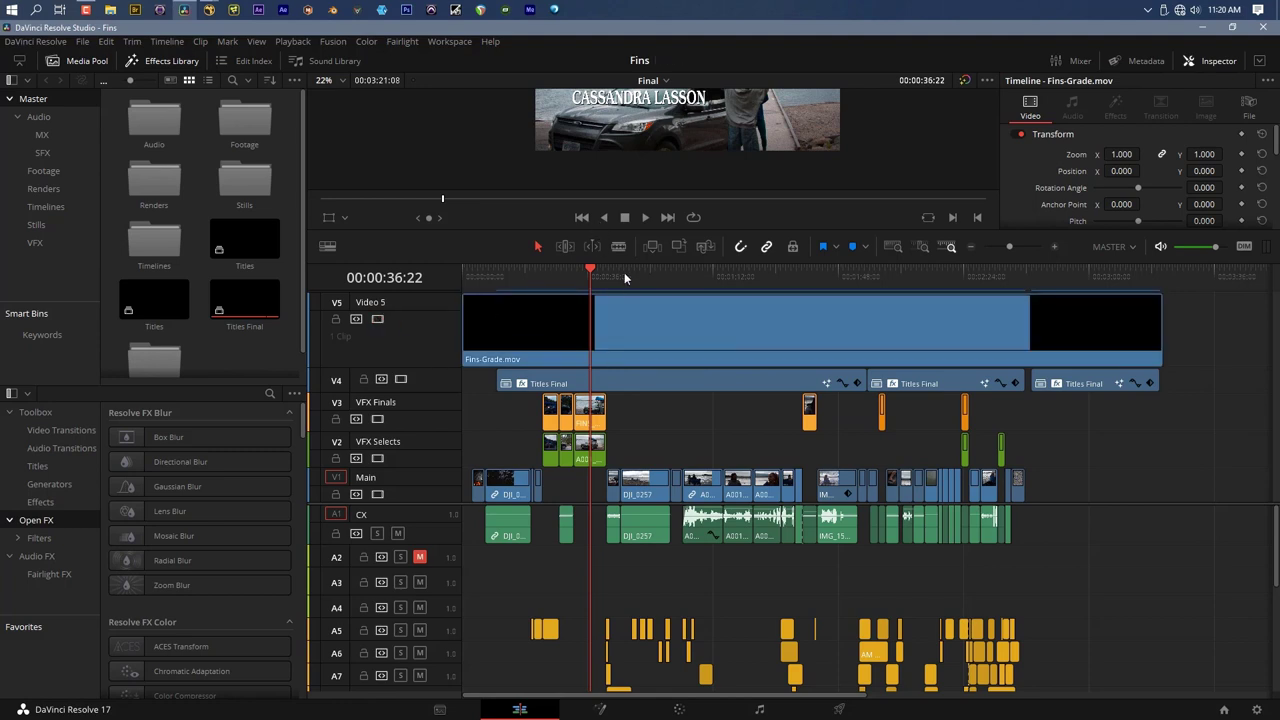
Park at 00:00:41:09 with the Video 5 grade off and the viewer set to Fit
{"action": "left_click_drag", "start_coordinate": [624, 272], "coordinate": [647, 284]}
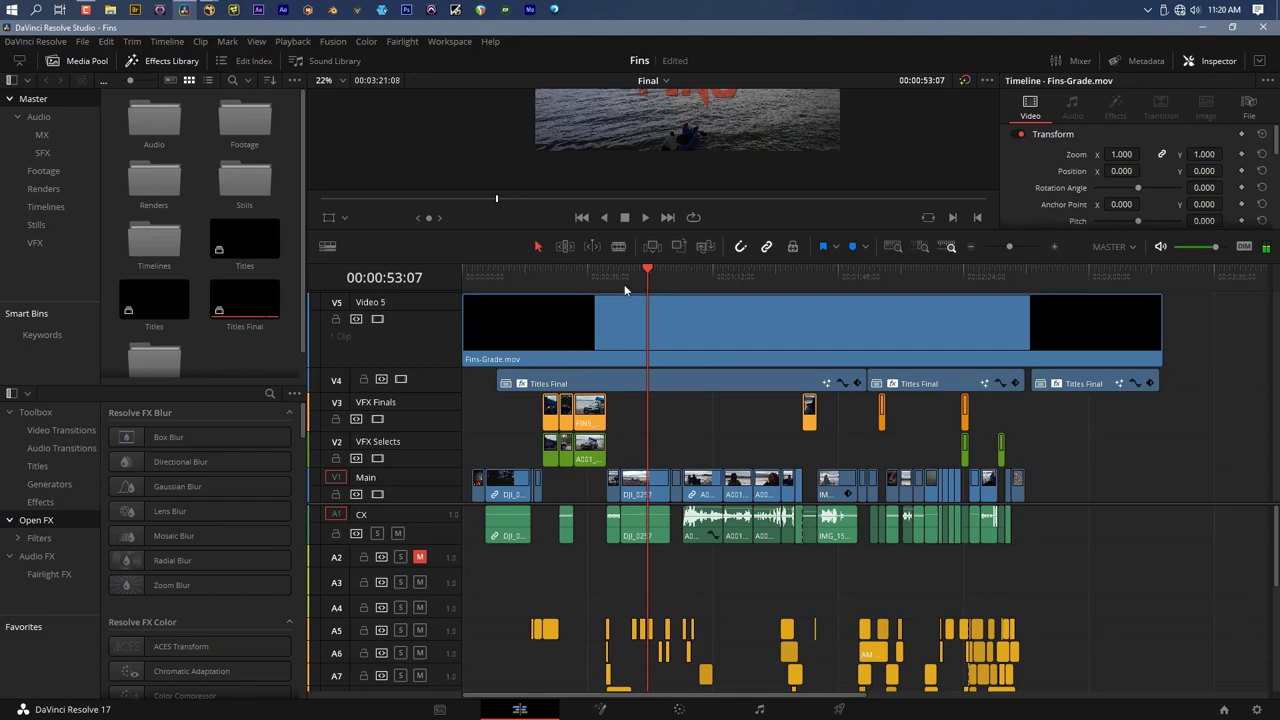
{"action": "left_click", "coordinate": [603, 280]}
{"action": "left_click", "coordinate": [377, 318]}
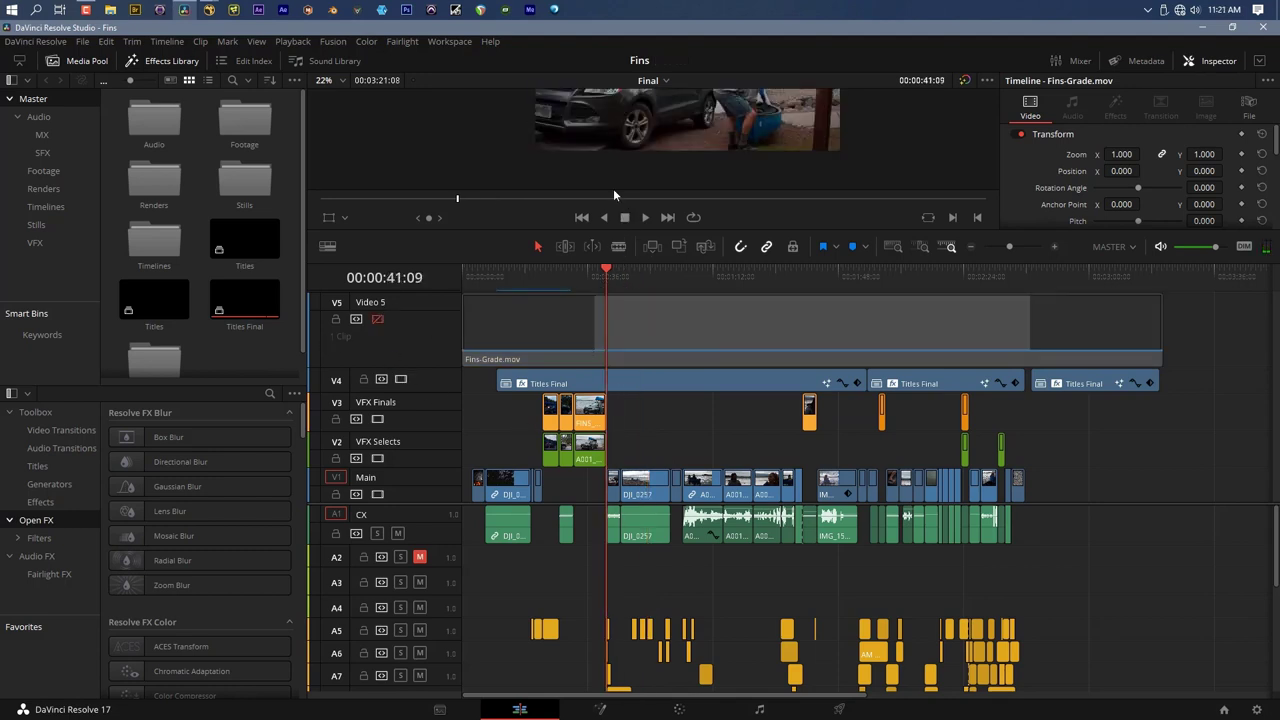
{"action": "left_click", "coordinate": [329, 81]}
{"action": "left_click", "coordinate": [330, 102]}
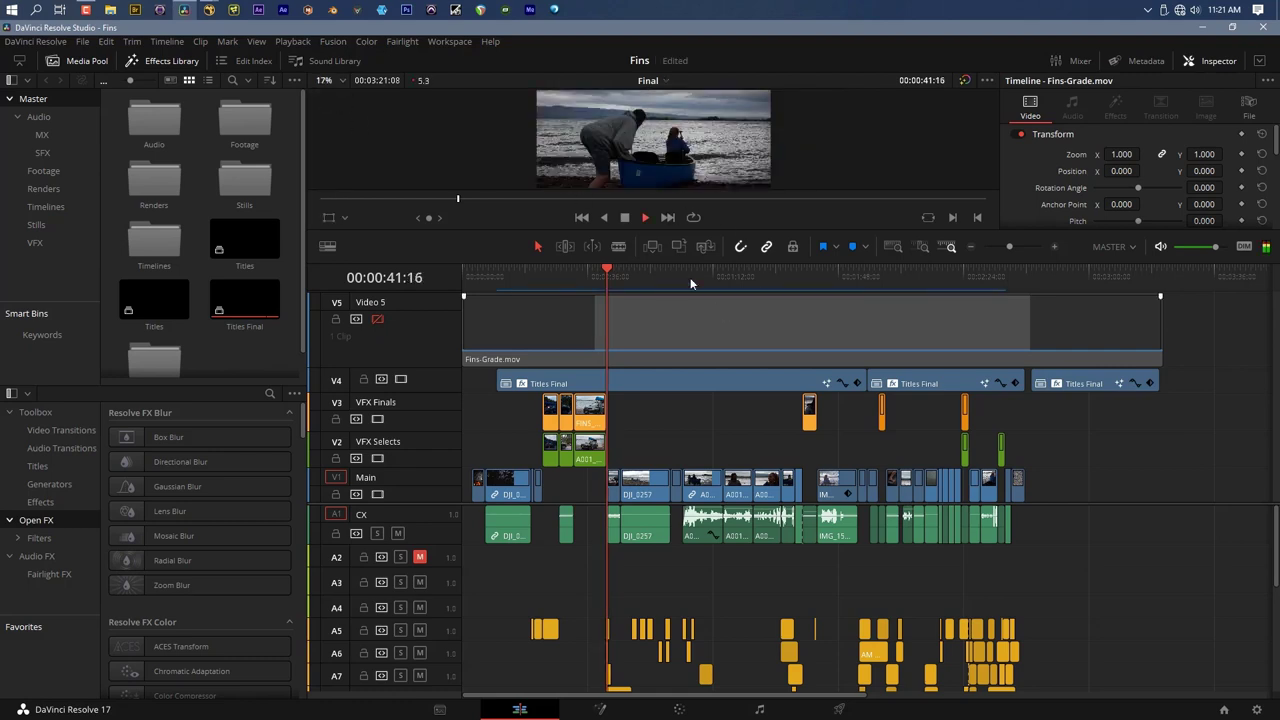
Replay from 00:00:41:09 with the Video 5 grade back on, stop at 00:00:45:01, then go to Fairlight
{"action": "key", "text": "space"}
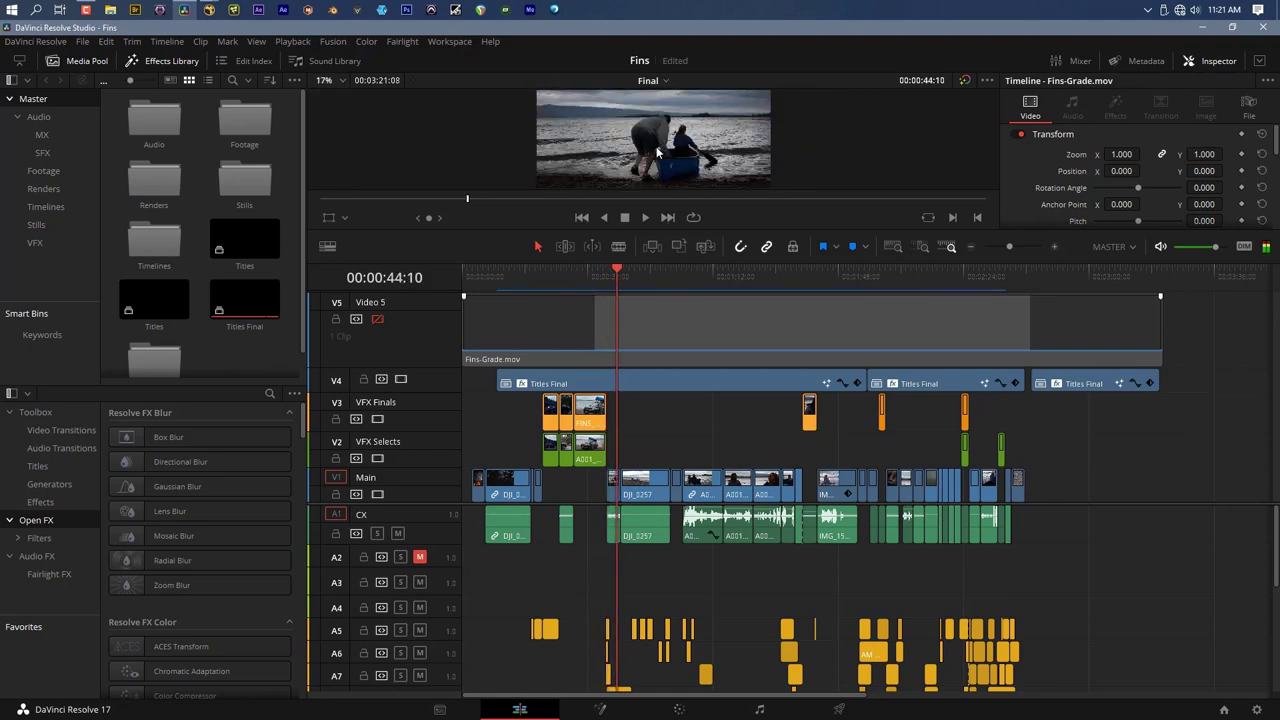
{"action": "left_click", "coordinate": [606, 280]}
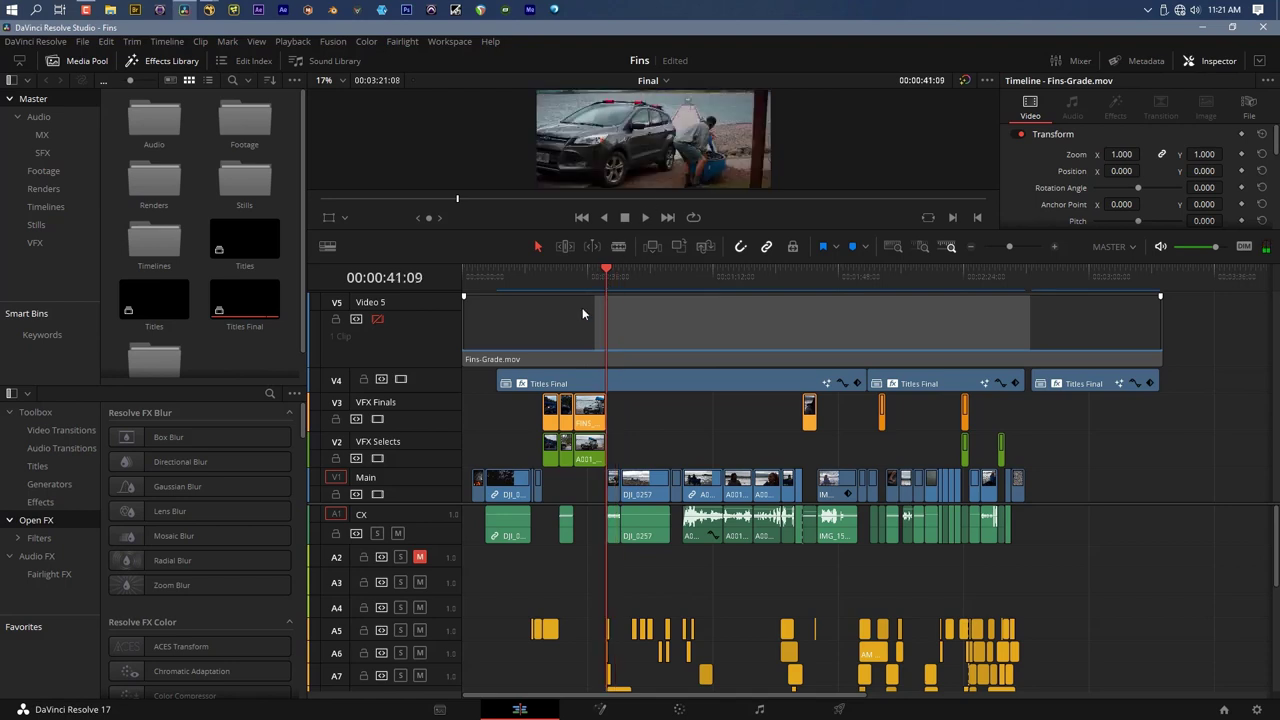
{"action": "left_click", "coordinate": [376, 319]}
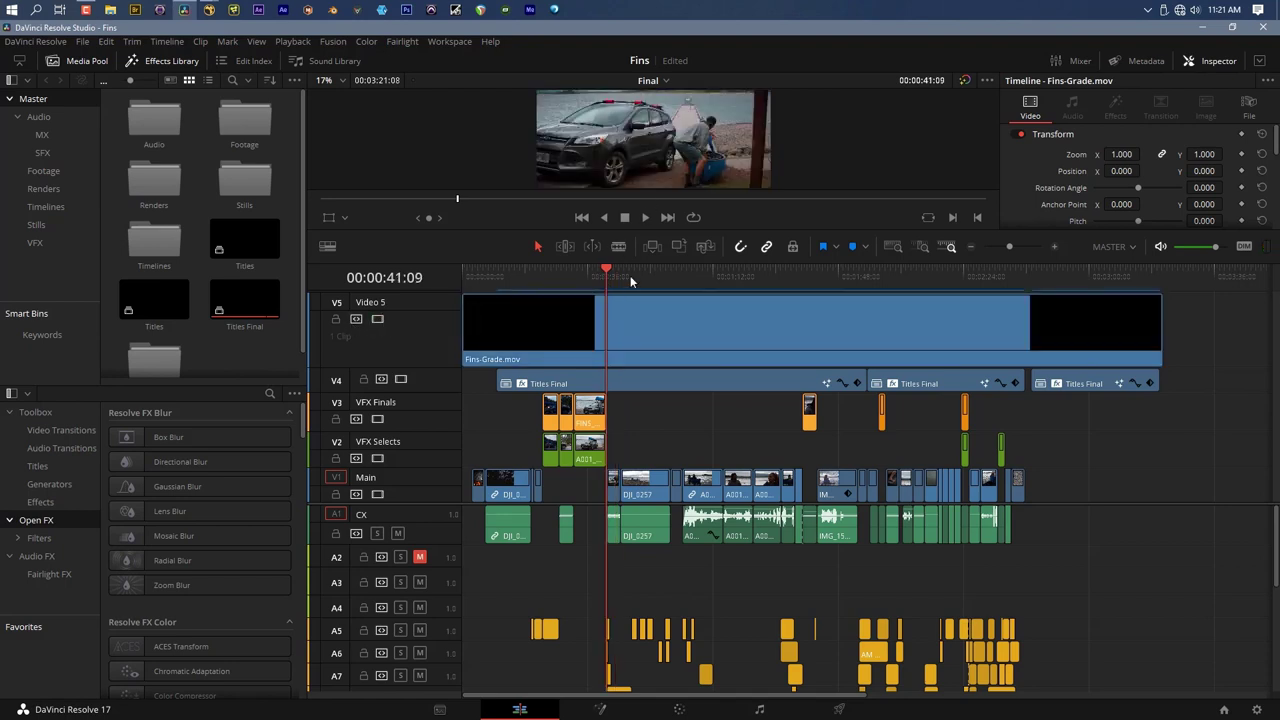
{"action": "key", "text": "space"}
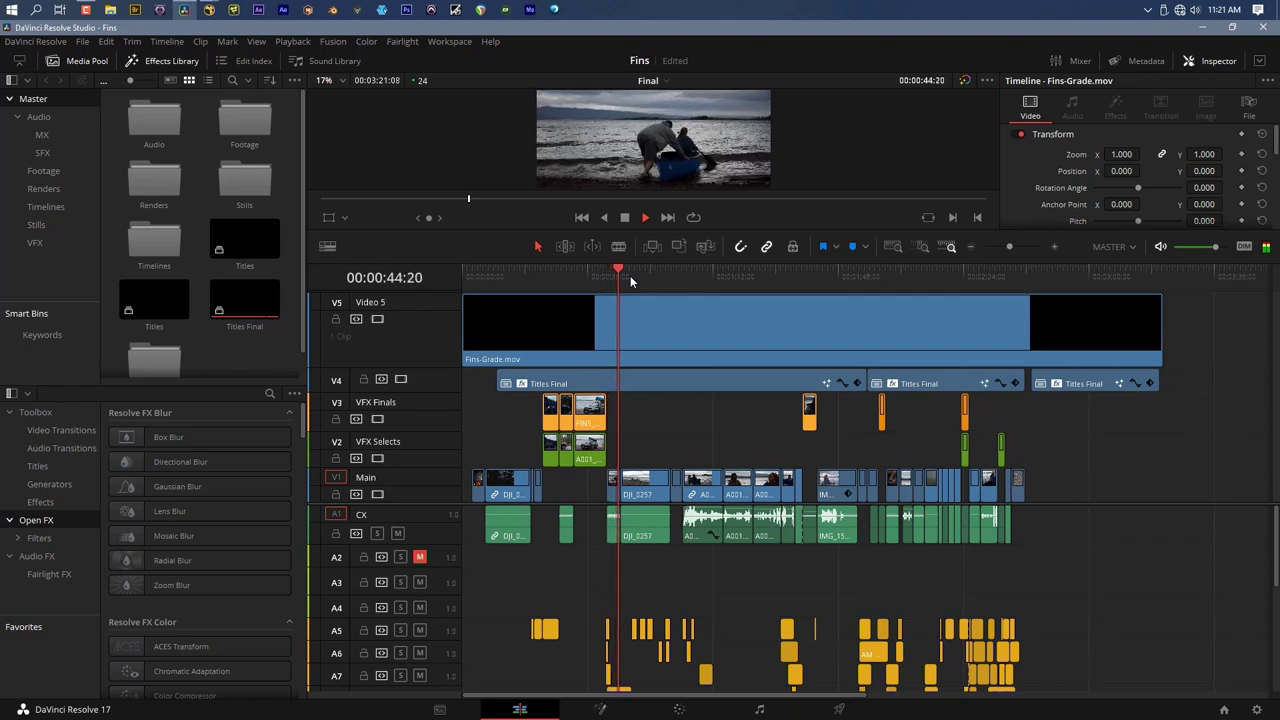
{"action": "key", "text": "space"}
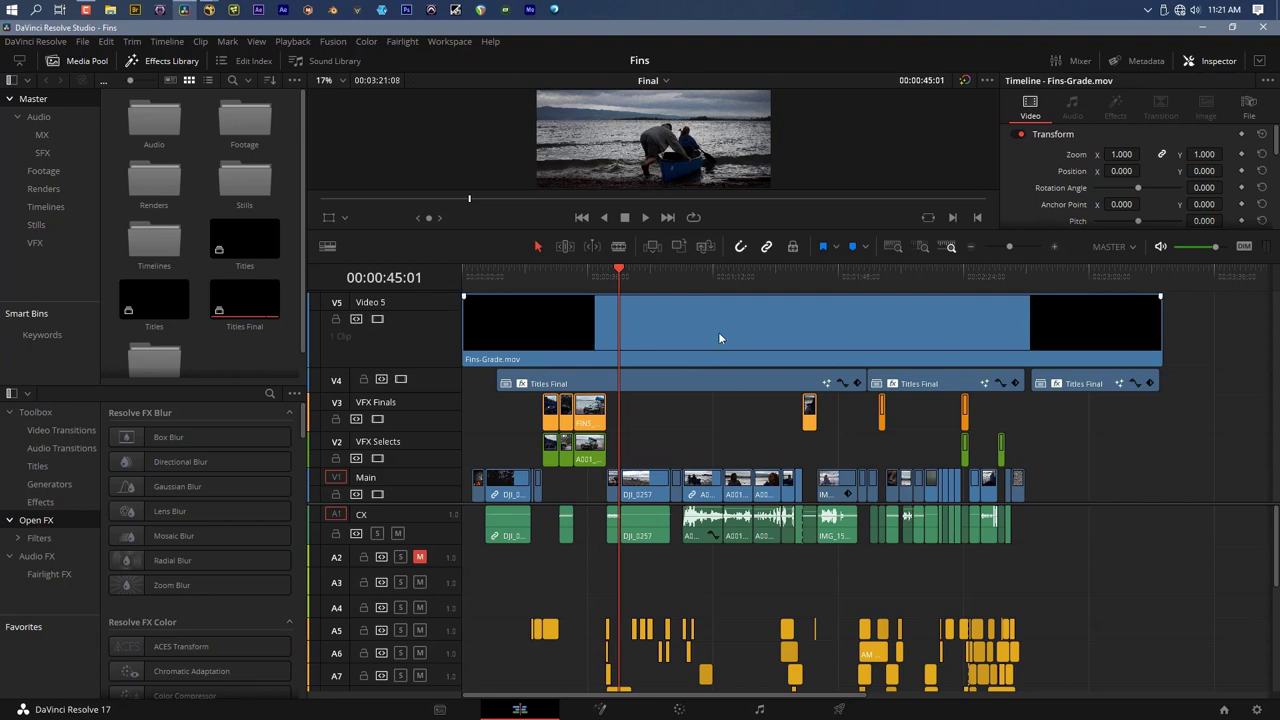
{"action": "scroll", "coordinate": [636, 583], "scroll_direction": "down", "scroll_amount": 1}
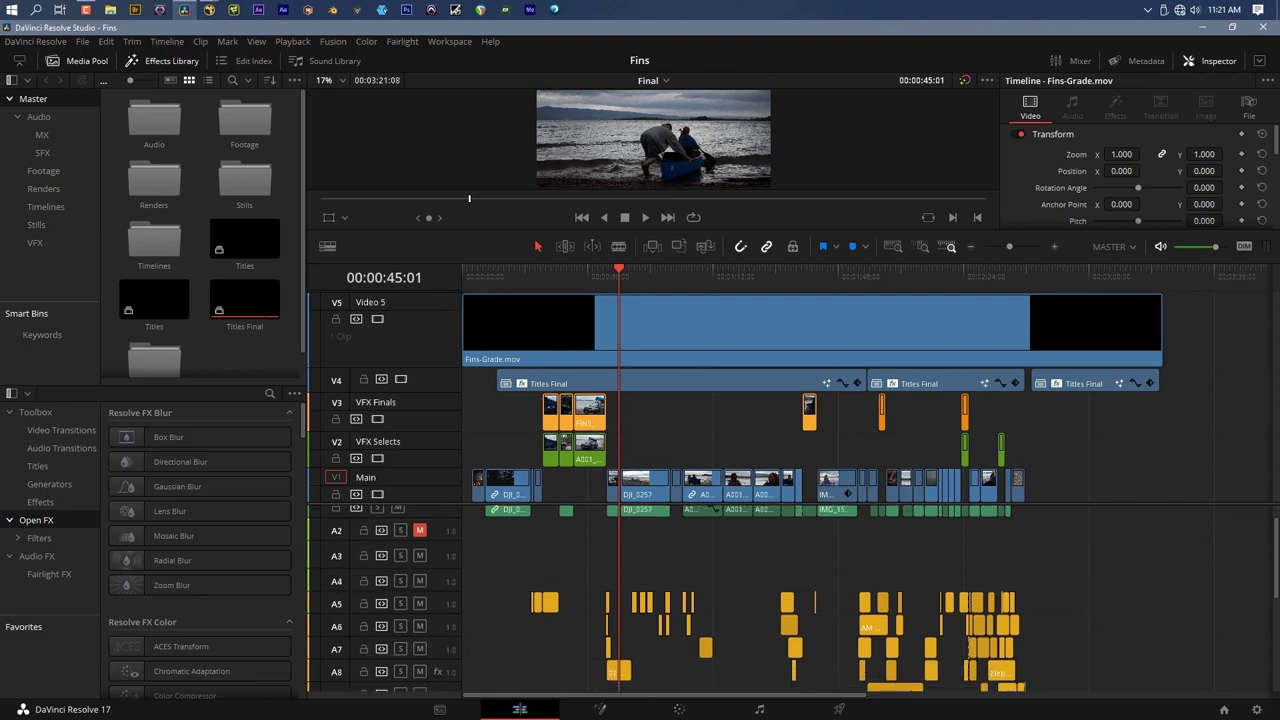
{"action": "left_click", "coordinate": [760, 709]}
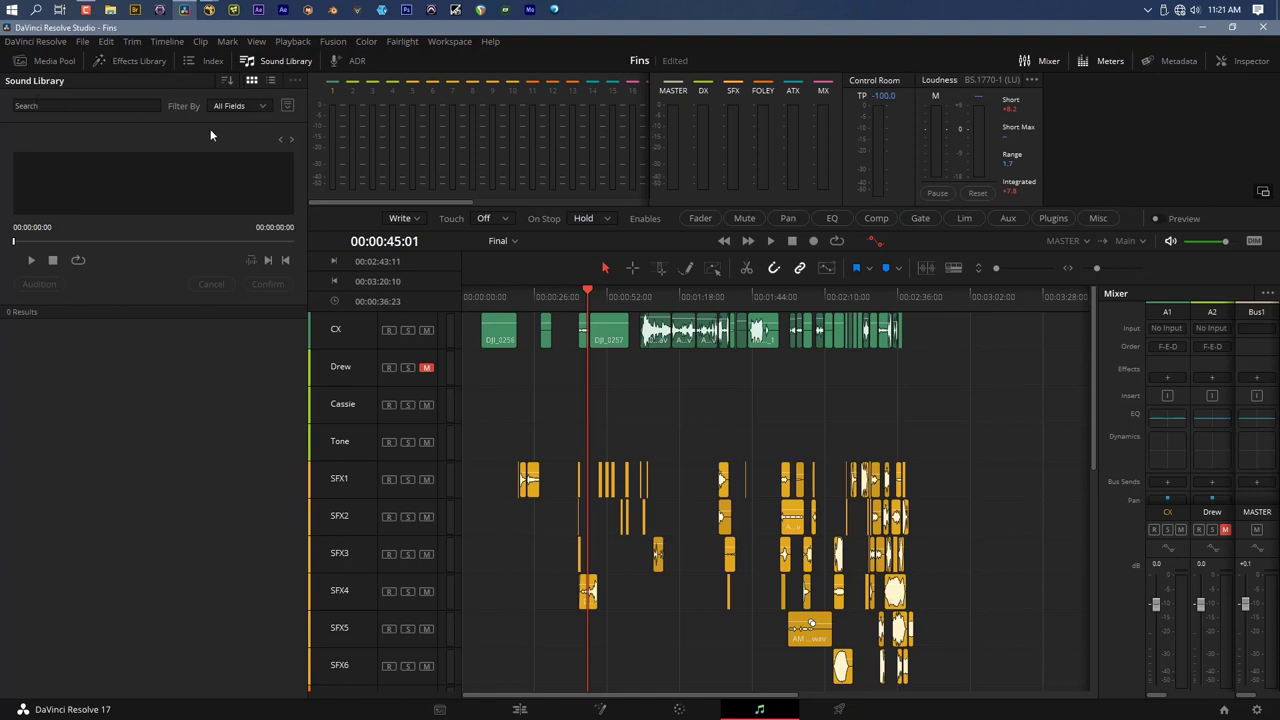
Search the Local Database sound library for 'whal' and audition Whale Moan 01 and 02
{"action": "left_click", "coordinate": [252, 81]}
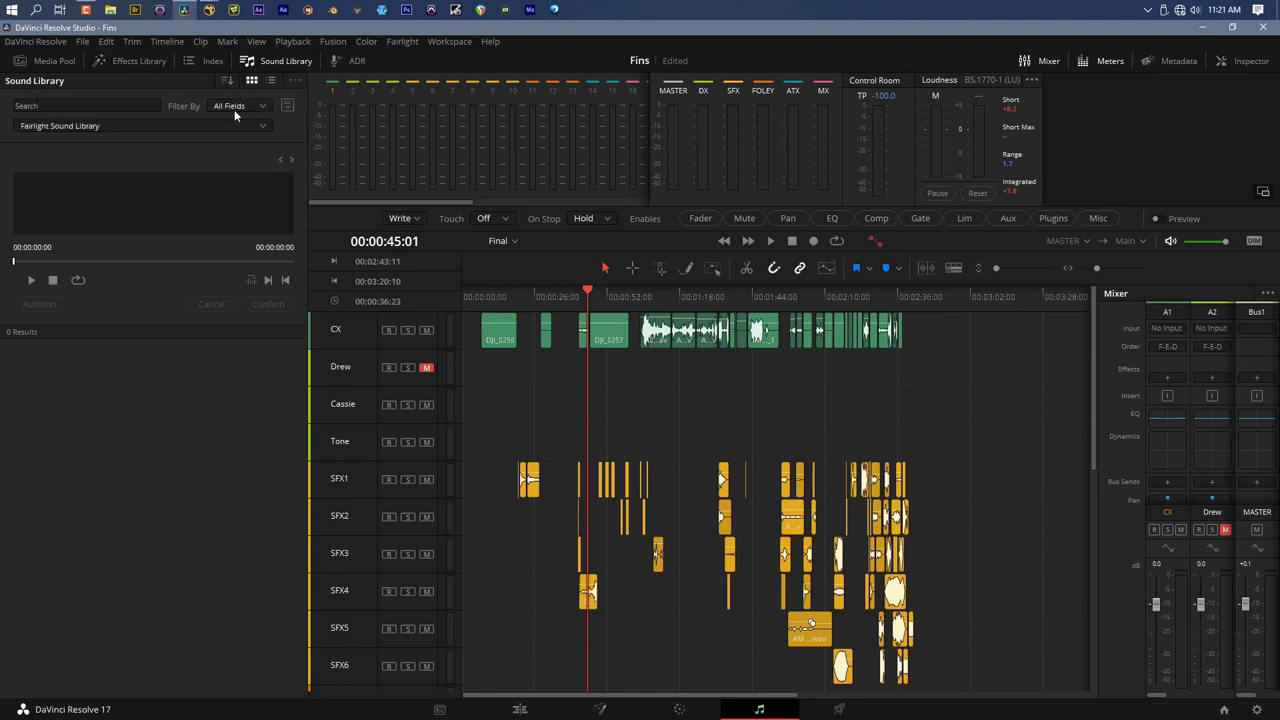
{"action": "left_click", "coordinate": [84, 126]}
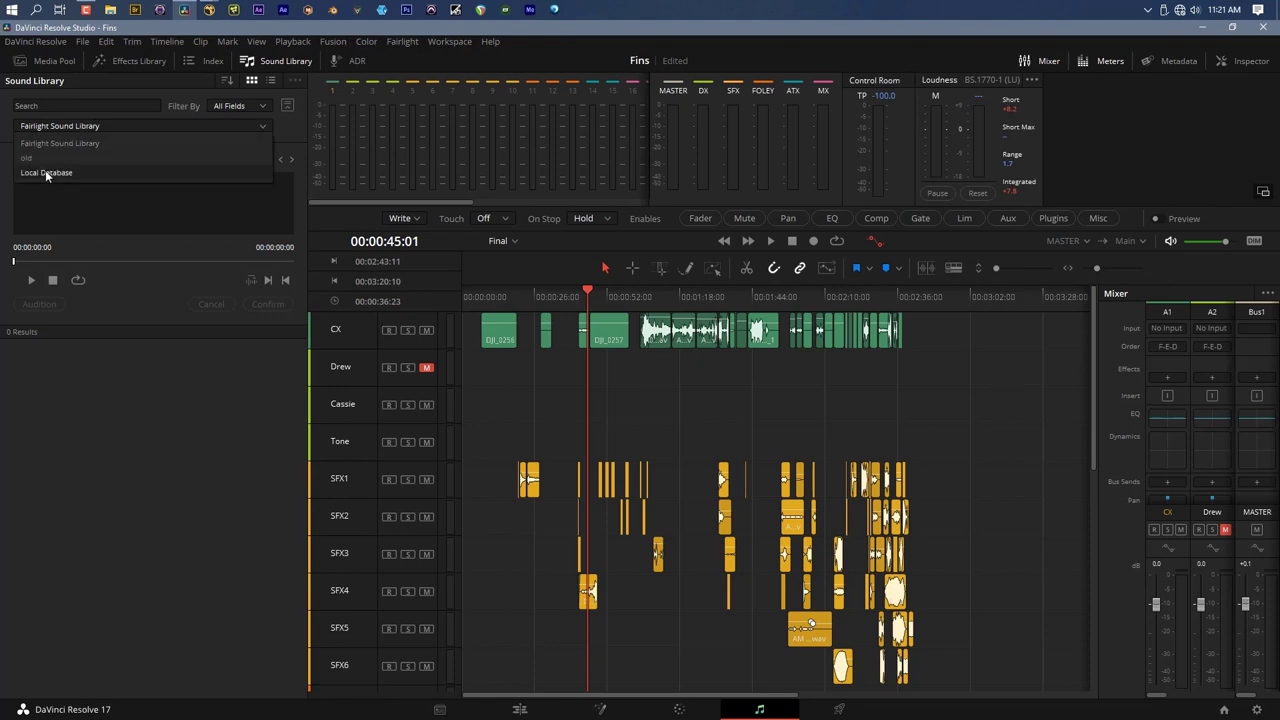
{"action": "left_click", "coordinate": [43, 172]}
{"action": "left_click", "coordinate": [59, 104]}
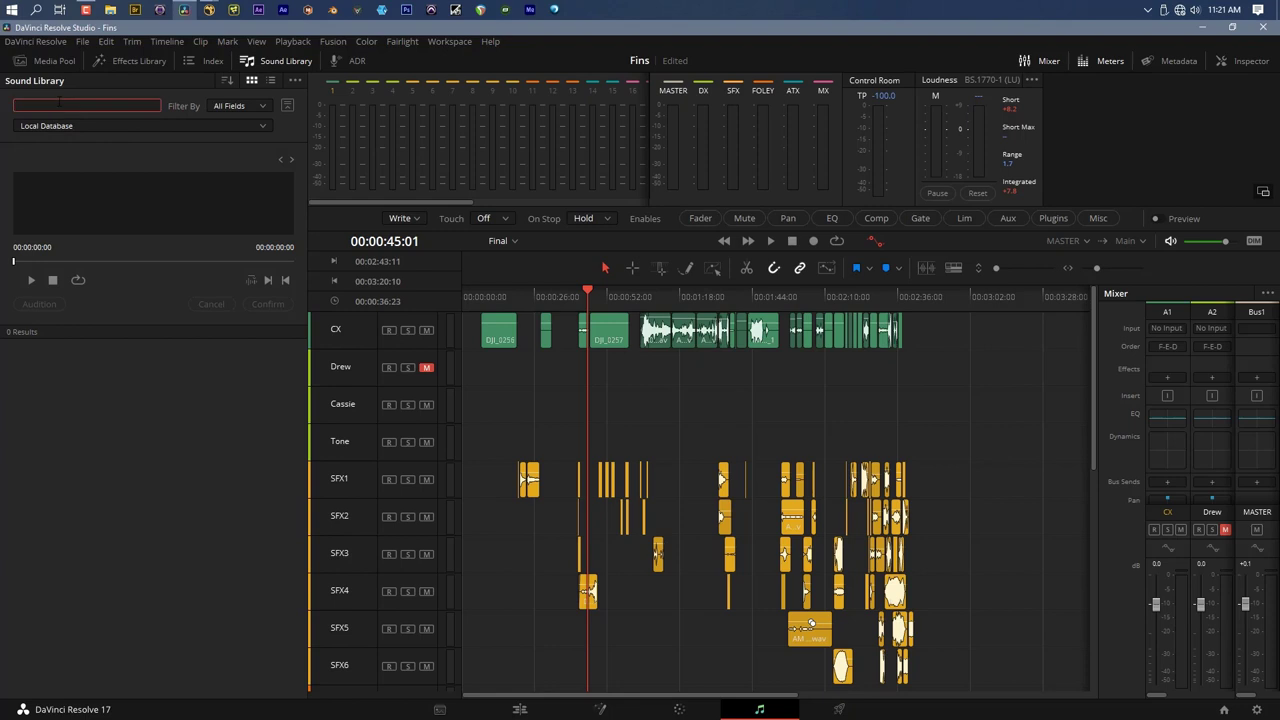
{"action": "type", "text": "whal"}
{"action": "left_click", "coordinate": [115, 385]}
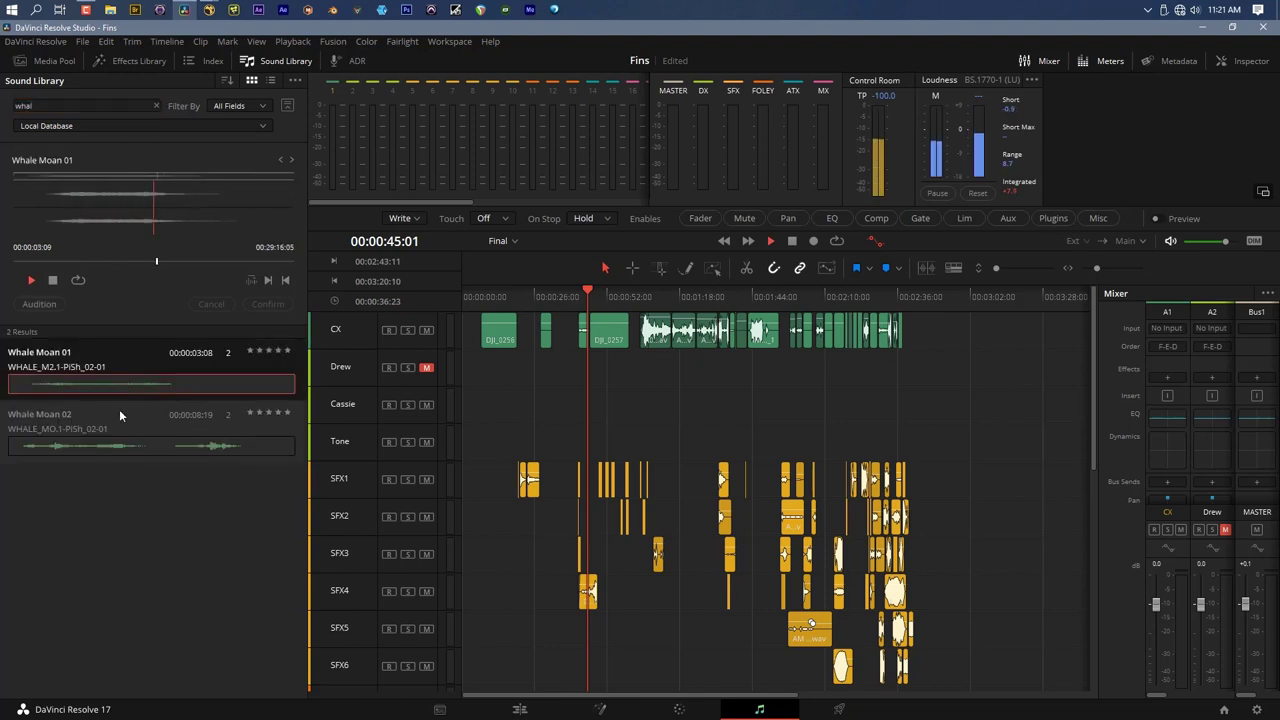
{"action": "left_click", "coordinate": [110, 450]}
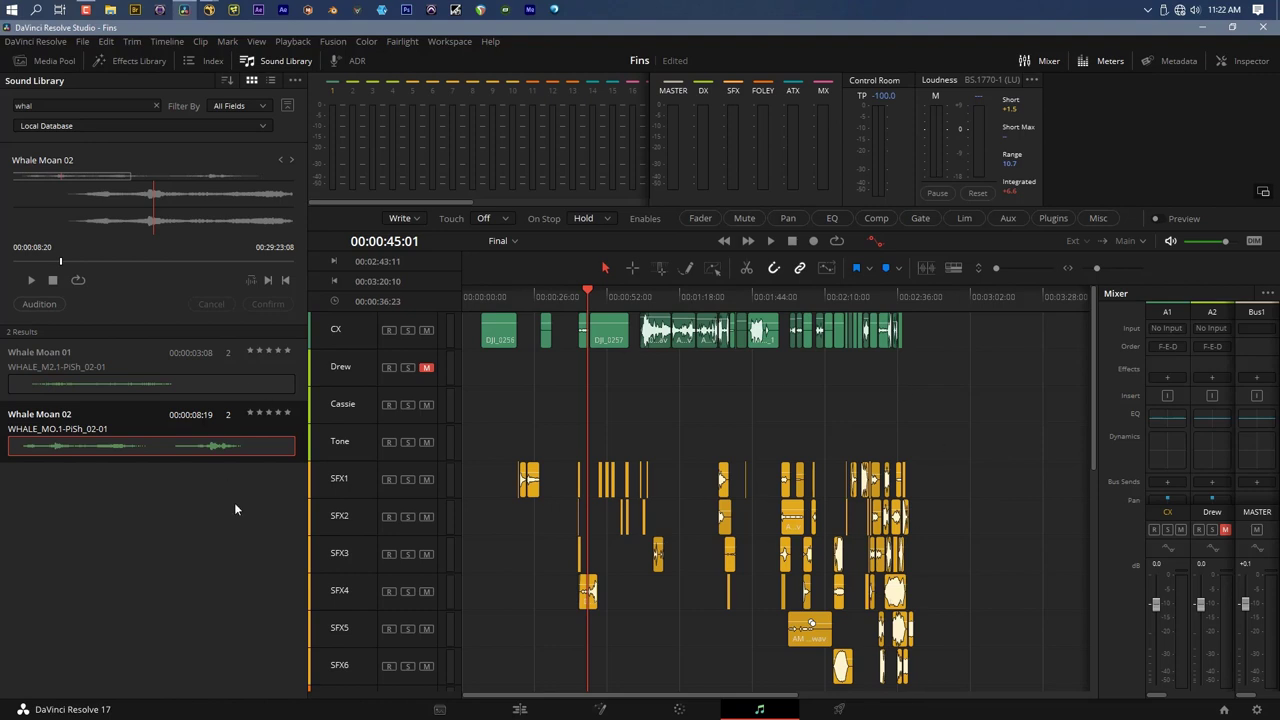
Park the playhead at 00:00:50:21 on the boat shot and return to the Edit page
{"action": "left_click_drag", "start_coordinate": [692, 296], "coordinate": [701, 296]}
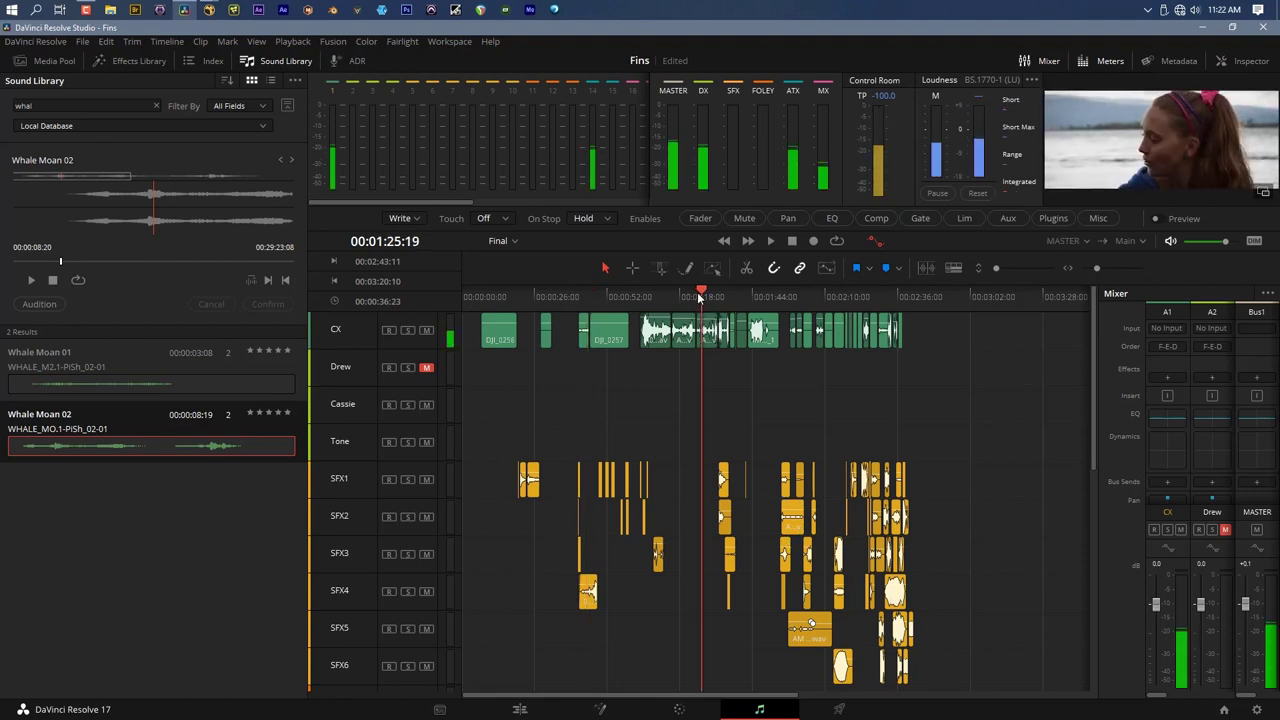
{"action": "left_click", "coordinate": [641, 296]}
{"action": "left_click_drag", "start_coordinate": [645, 298], "coordinate": [604, 296]}
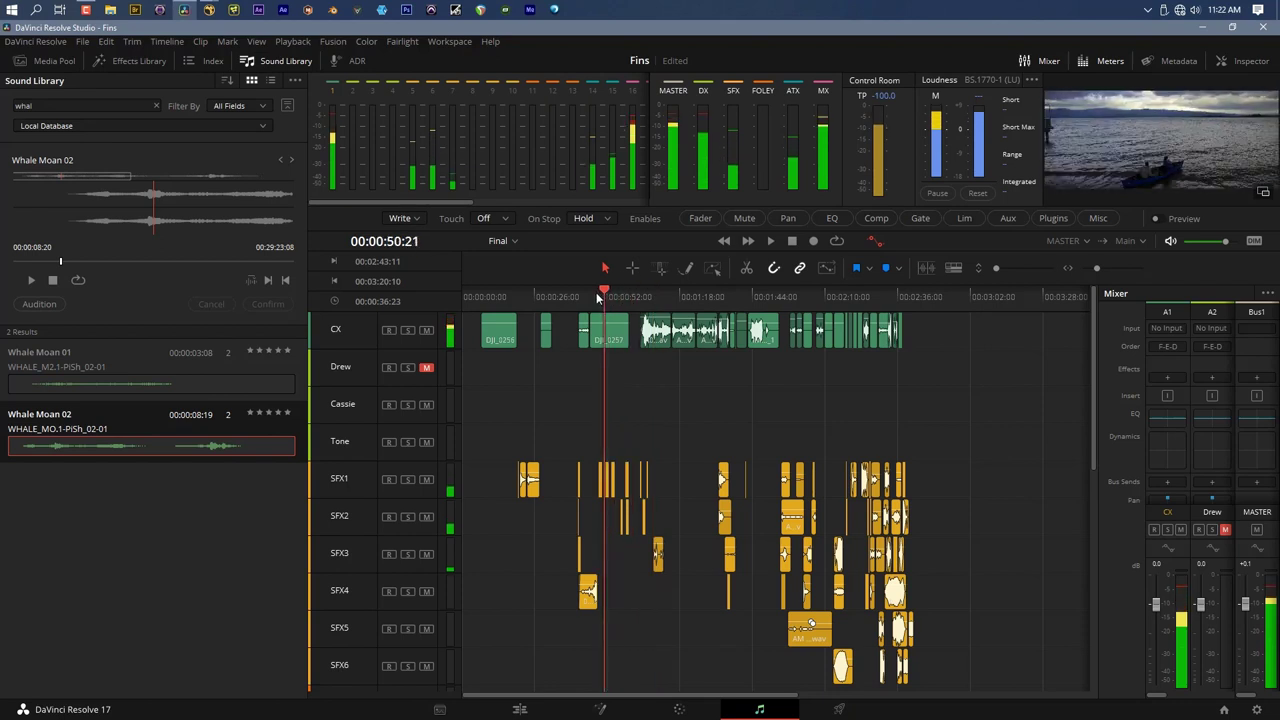
{"action": "left_click", "coordinate": [519, 709]}
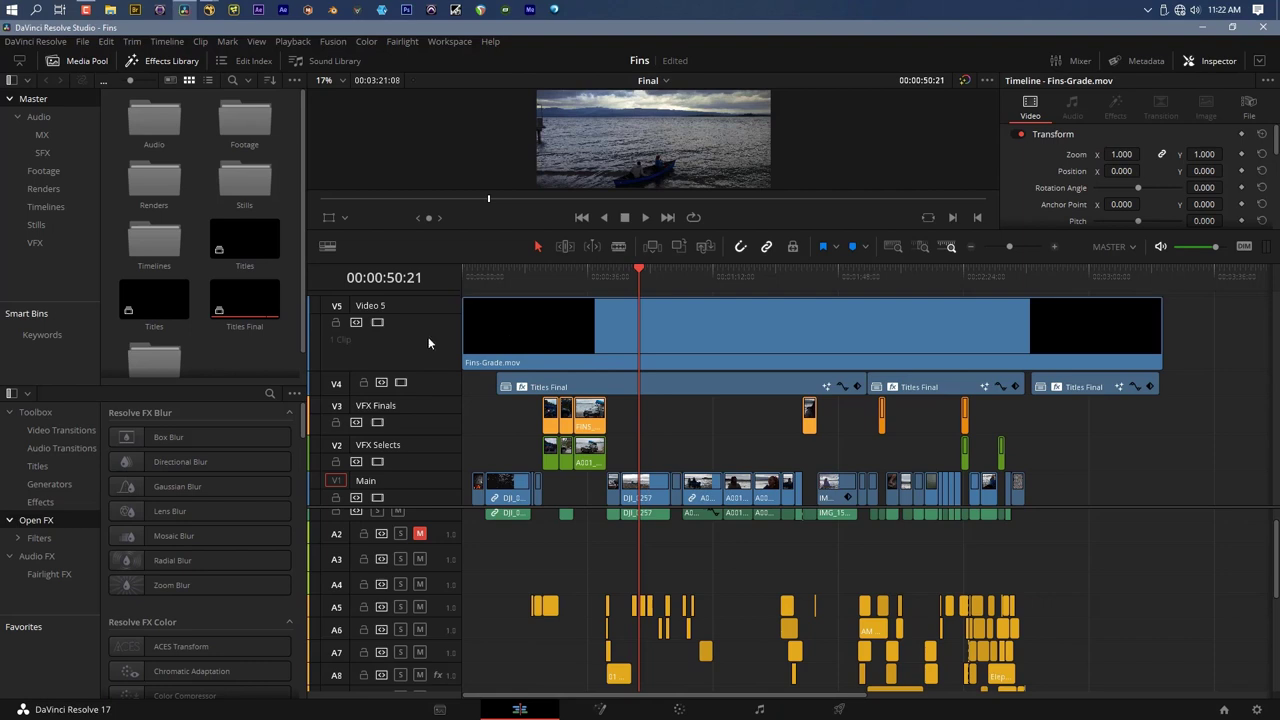
Disable the V5 Fins-Grade track and open the Deliver page's render settings
{"action": "left_click", "coordinate": [377, 322]}
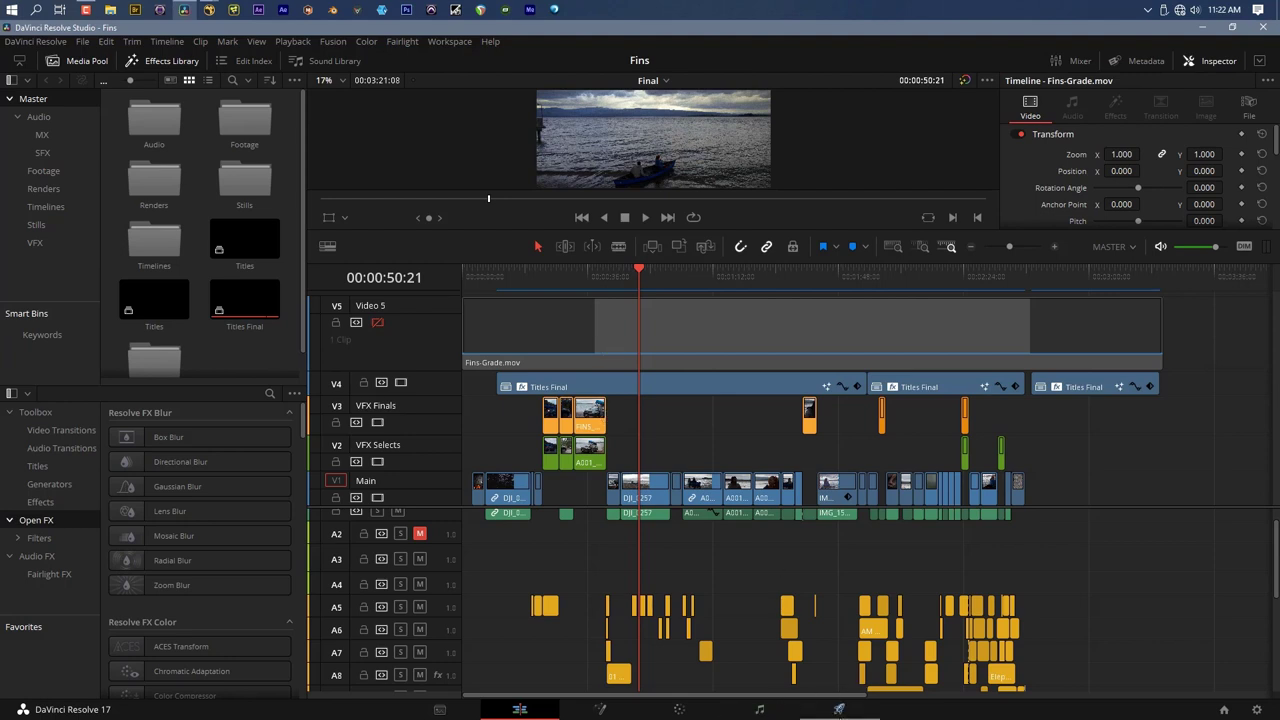
{"action": "left_click", "coordinate": [840, 710]}
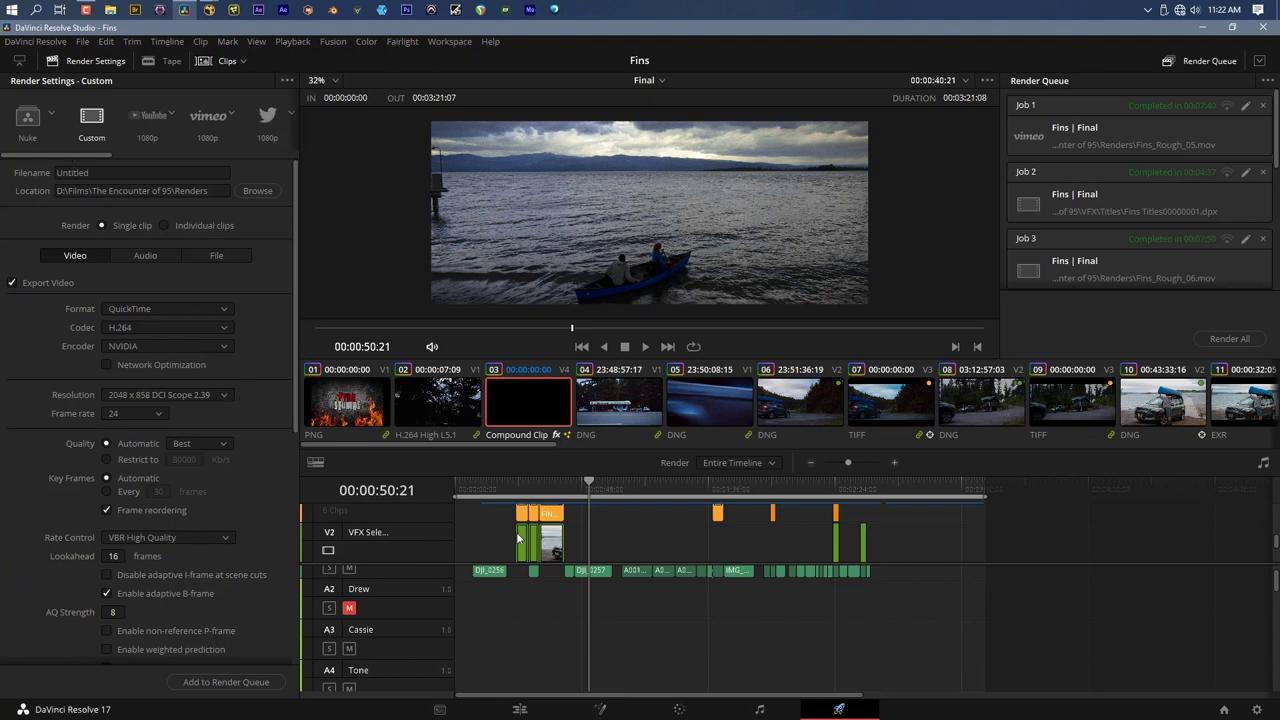
Apply the YouTube 1080p render preset and scrub the timeline to 00:01:15:00
{"action": "scroll", "coordinate": [581, 571], "scroll_direction": "up", "scroll_amount": 1}
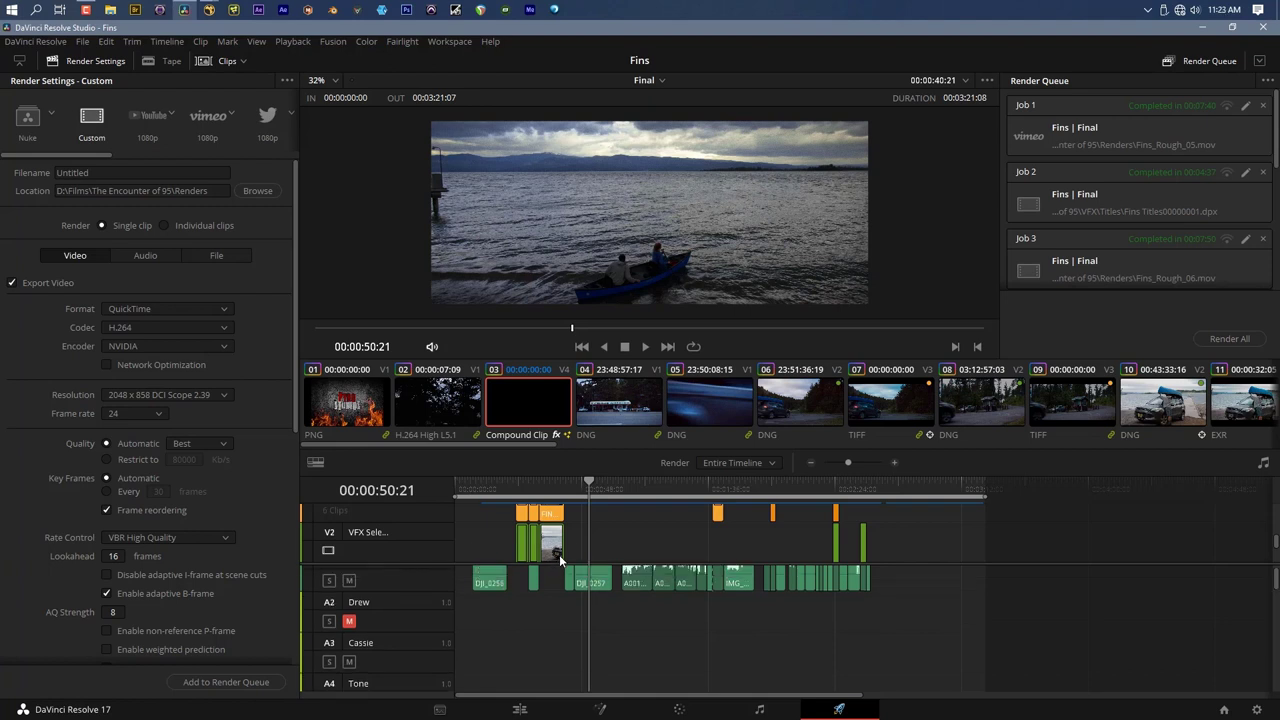
{"action": "left_click", "coordinate": [136, 112]}
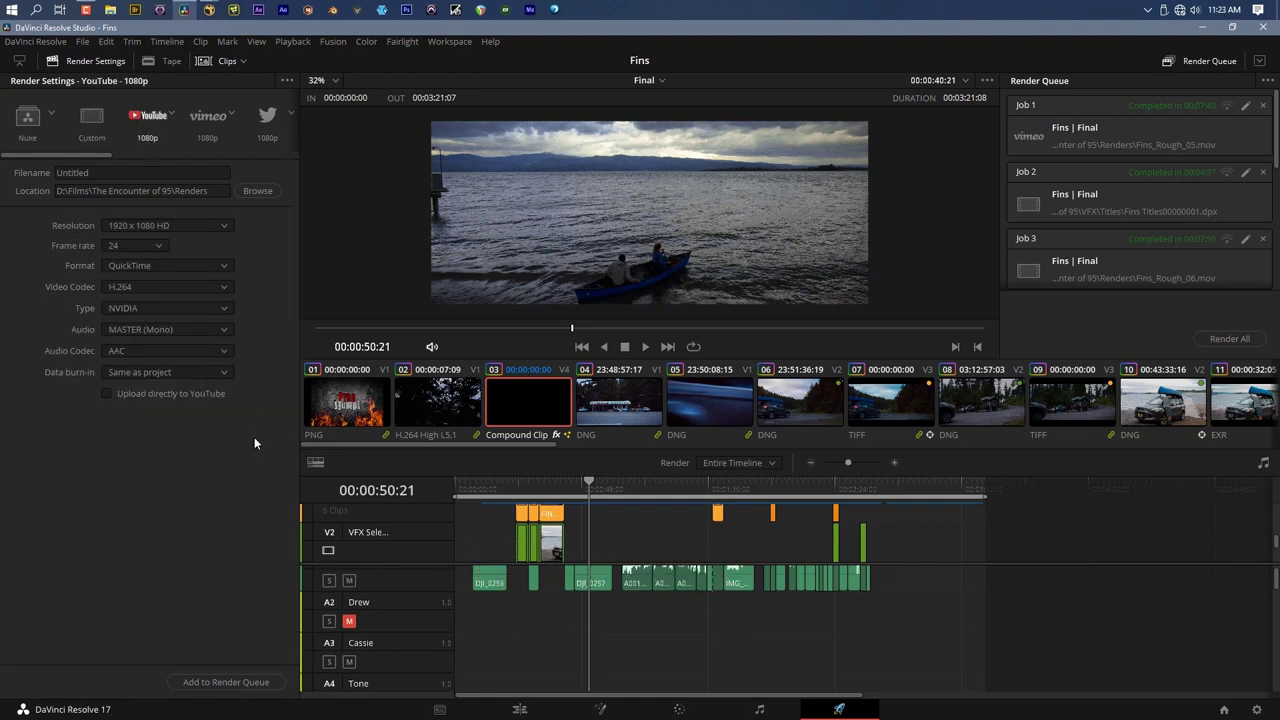
{"action": "mouse_move", "coordinate": [52, 154]}
{"action": "left_mouse_down"}
{"action": "mouse_move", "coordinate": [224, 156]}
{"action": "mouse_move", "coordinate": [54, 144]}
{"action": "left_mouse_up"}
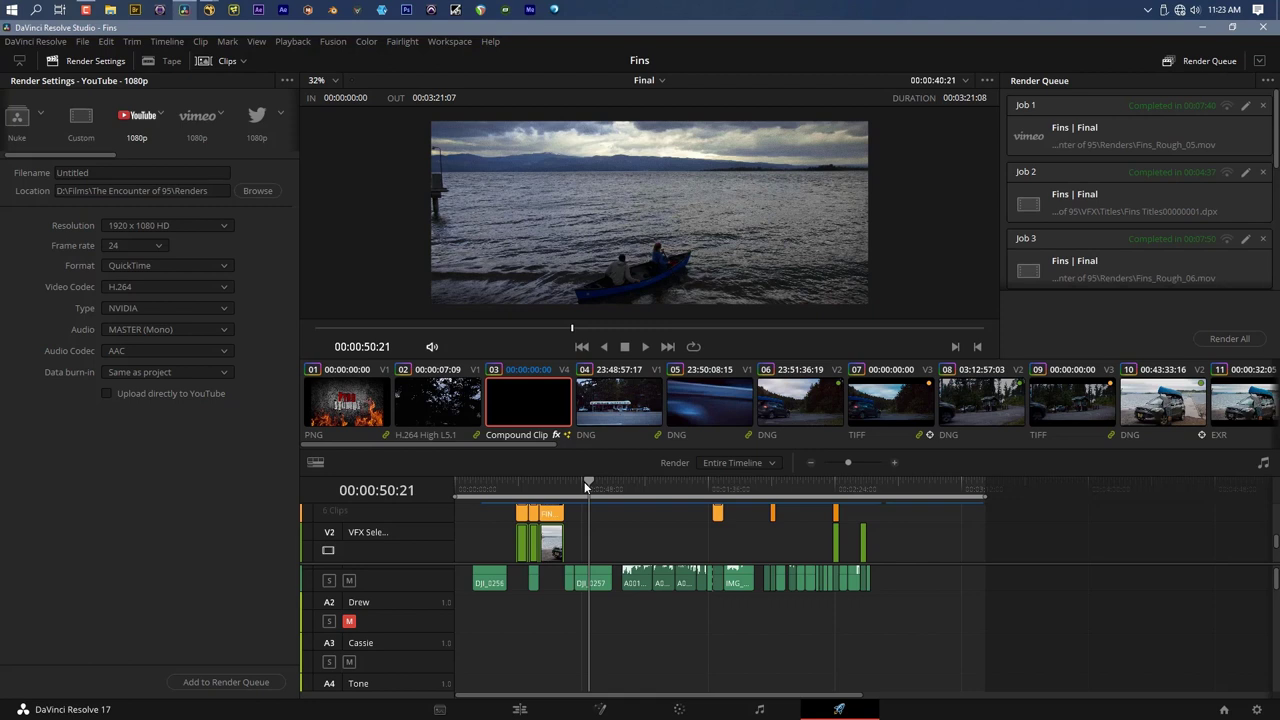
{"action": "left_click_drag", "start_coordinate": [626, 488], "coordinate": [654, 488]}
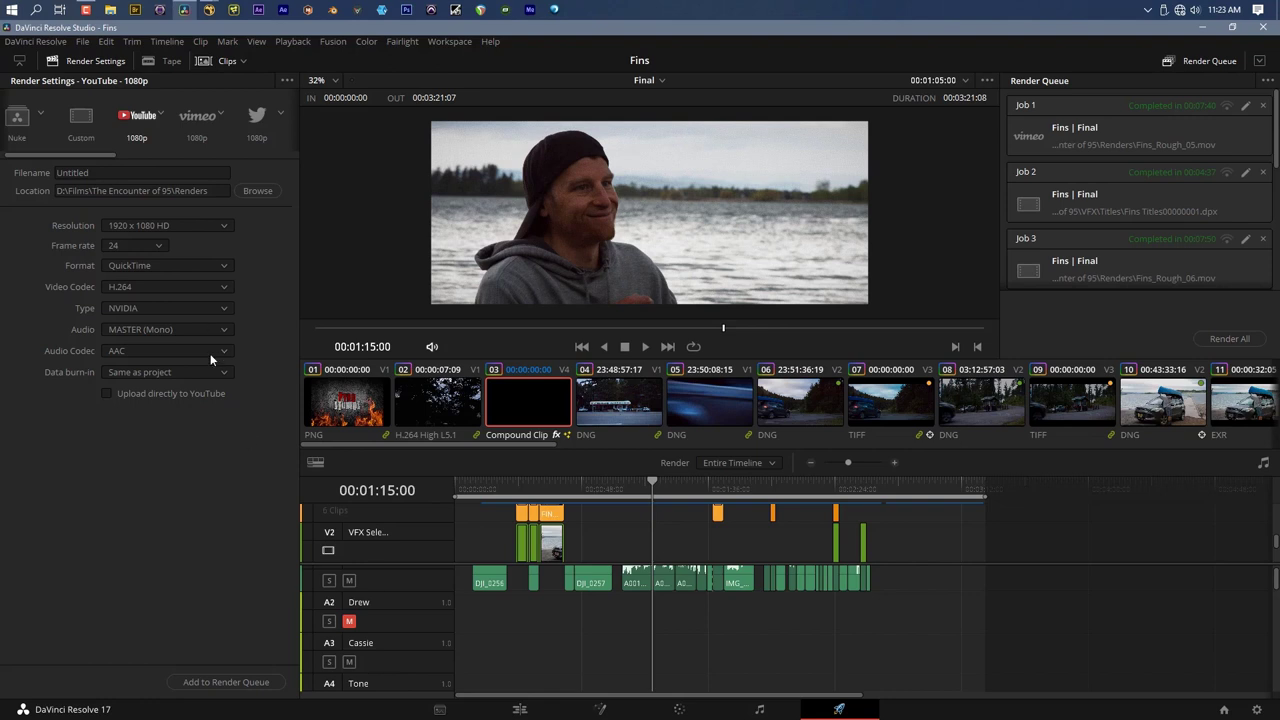
Set a Custom render: TIFF, RGB 16 bits LZW, 24 fps, 2048 x 858 DCI Scope 2.39
{"action": "left_click", "coordinate": [76, 128]}
{"action": "left_click", "coordinate": [145, 308]}
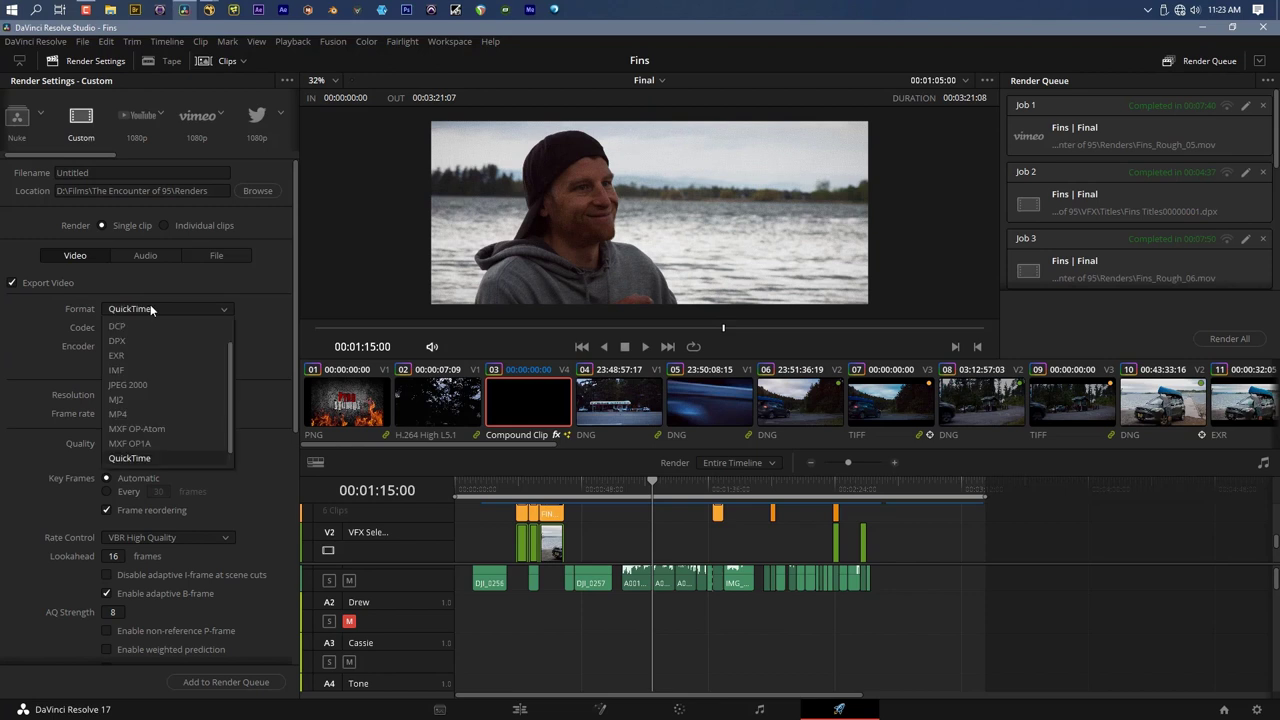
{"action": "left_click", "coordinate": [125, 452]}
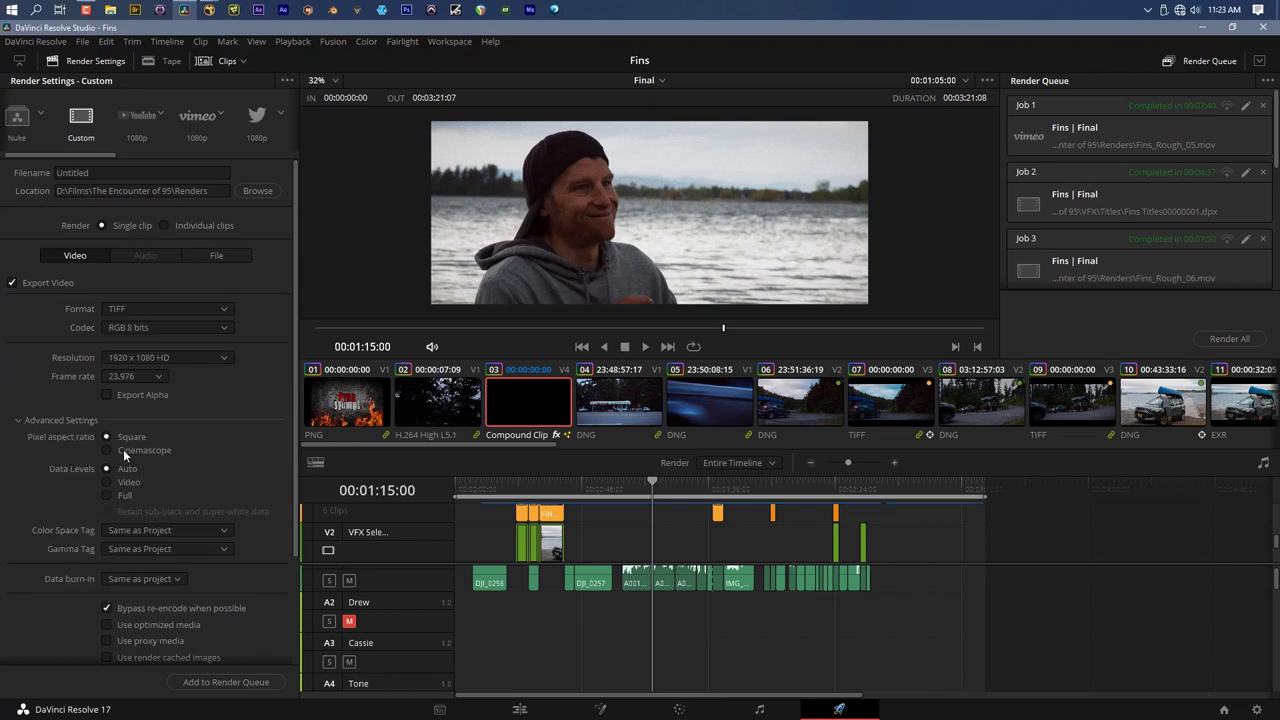
{"action": "left_click", "coordinate": [116, 328]}
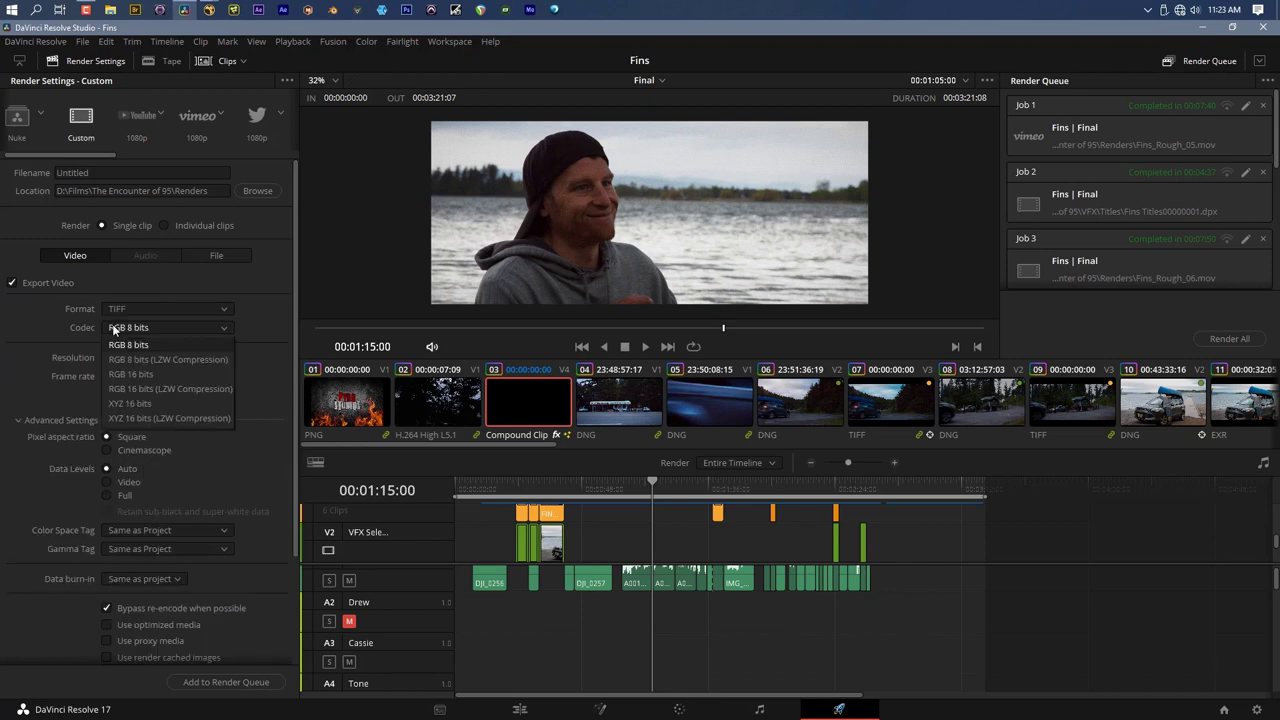
{"action": "left_click", "coordinate": [164, 390]}
{"action": "left_click", "coordinate": [128, 375]}
{"action": "left_click", "coordinate": [122, 393]}
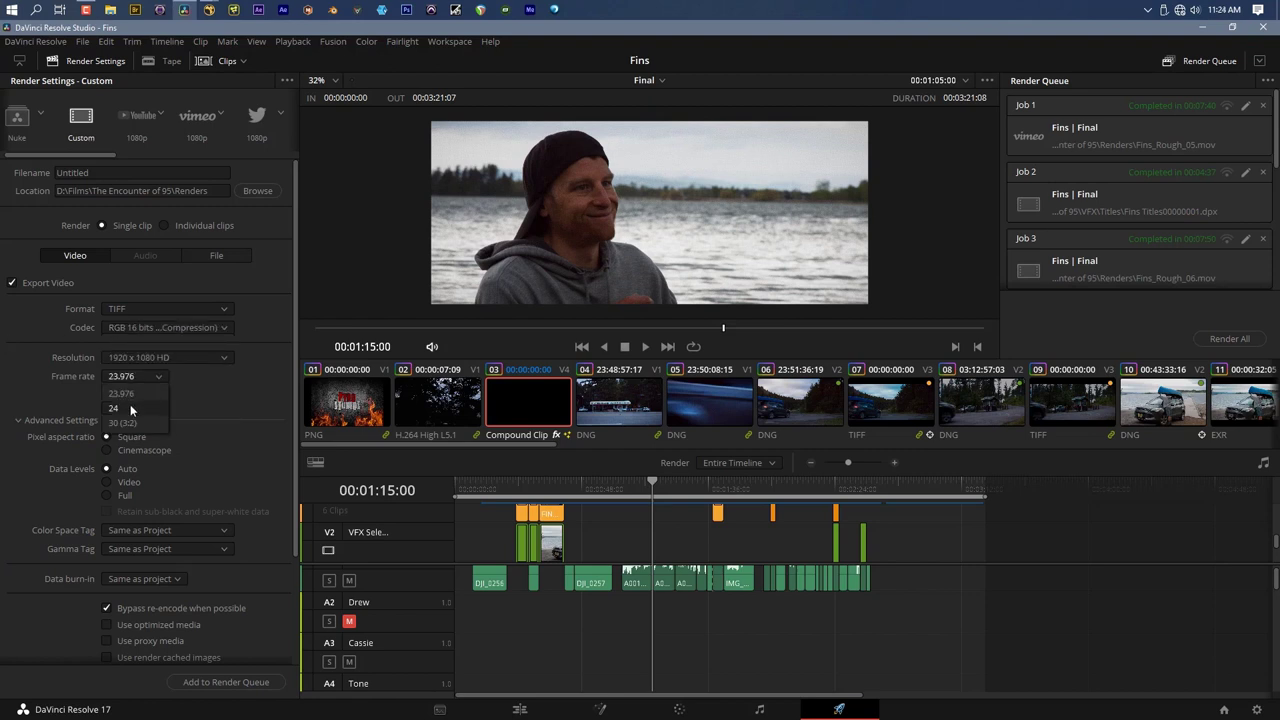
{"action": "left_click", "coordinate": [140, 357]}
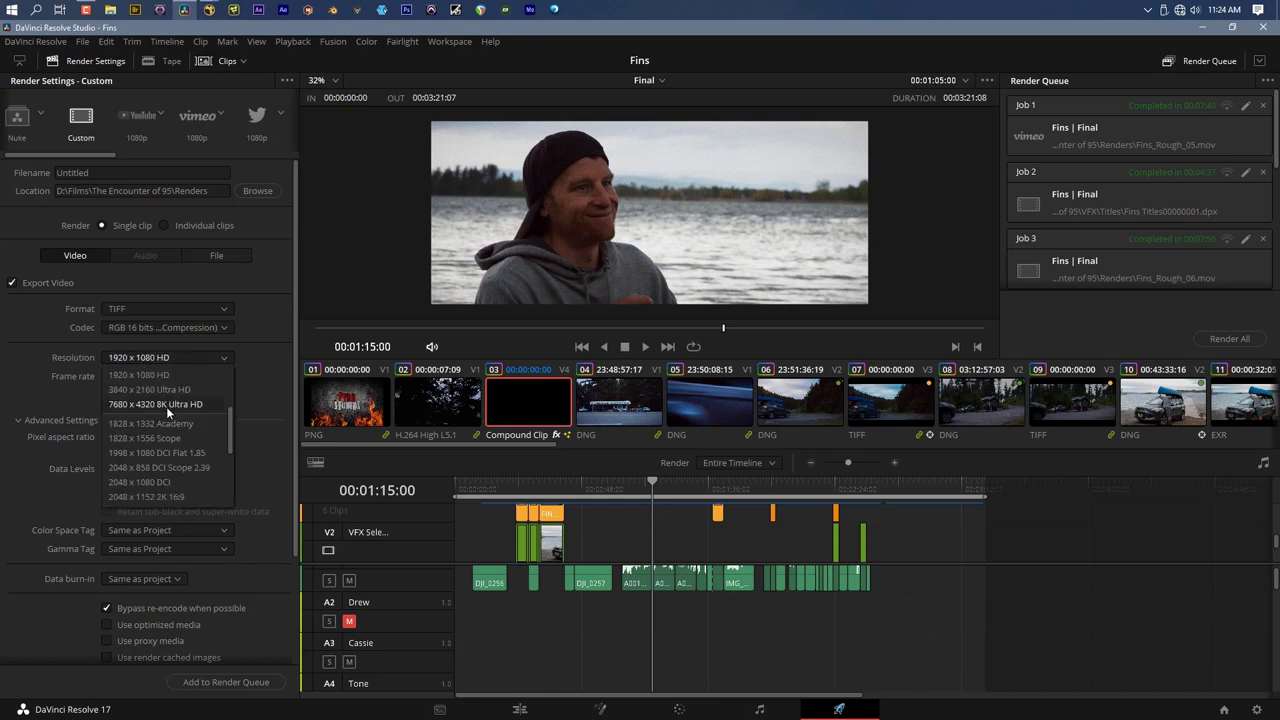
{"action": "left_click", "coordinate": [124, 481]}
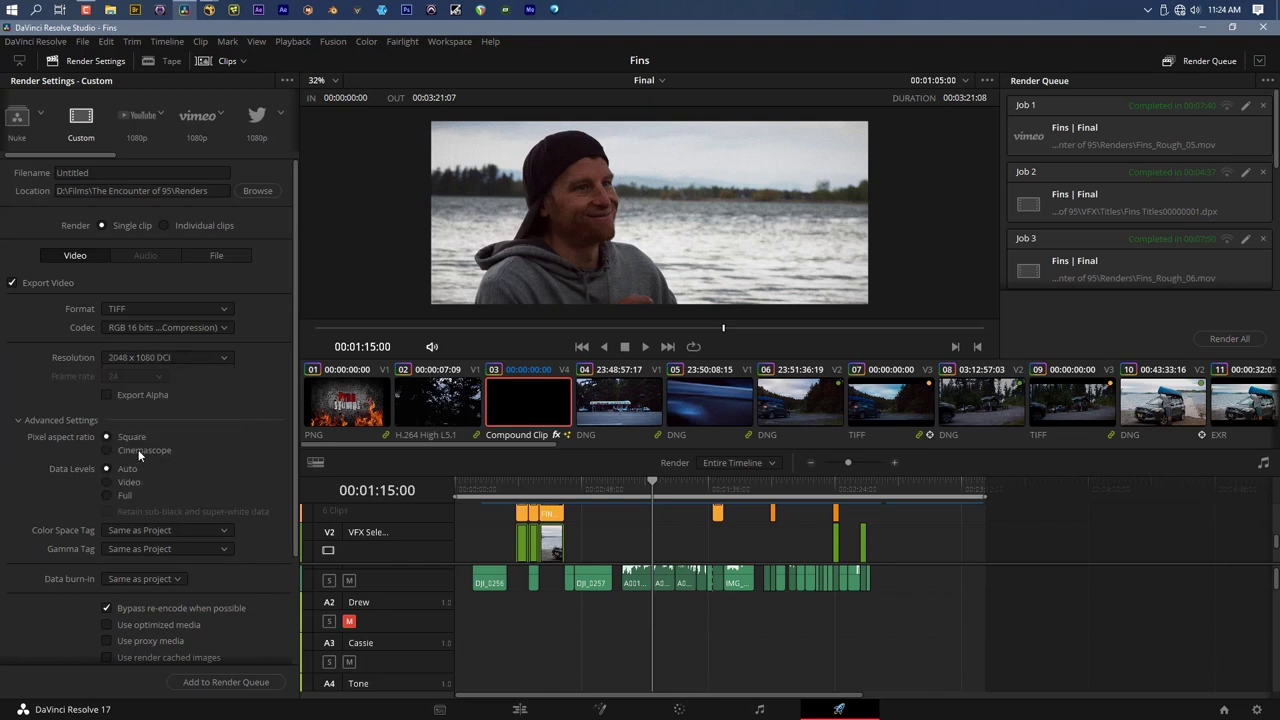
{"action": "left_click", "coordinate": [165, 357]}
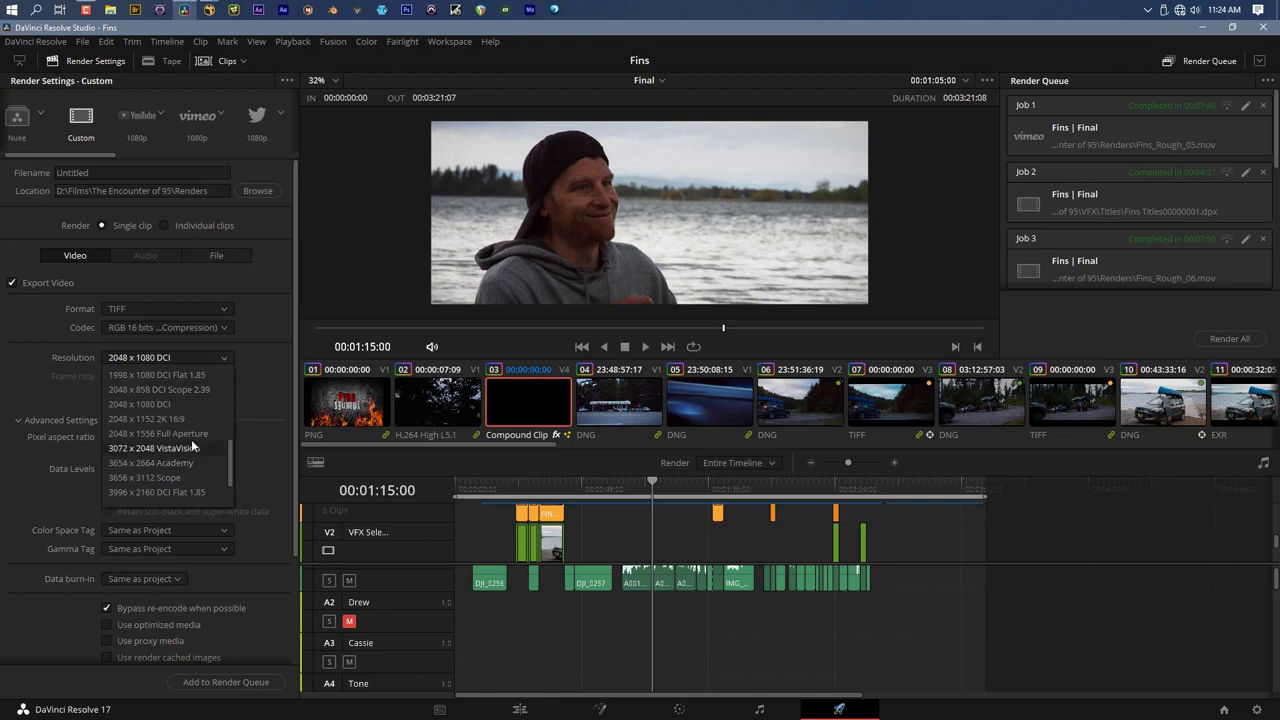
{"action": "left_click", "coordinate": [128, 390]}
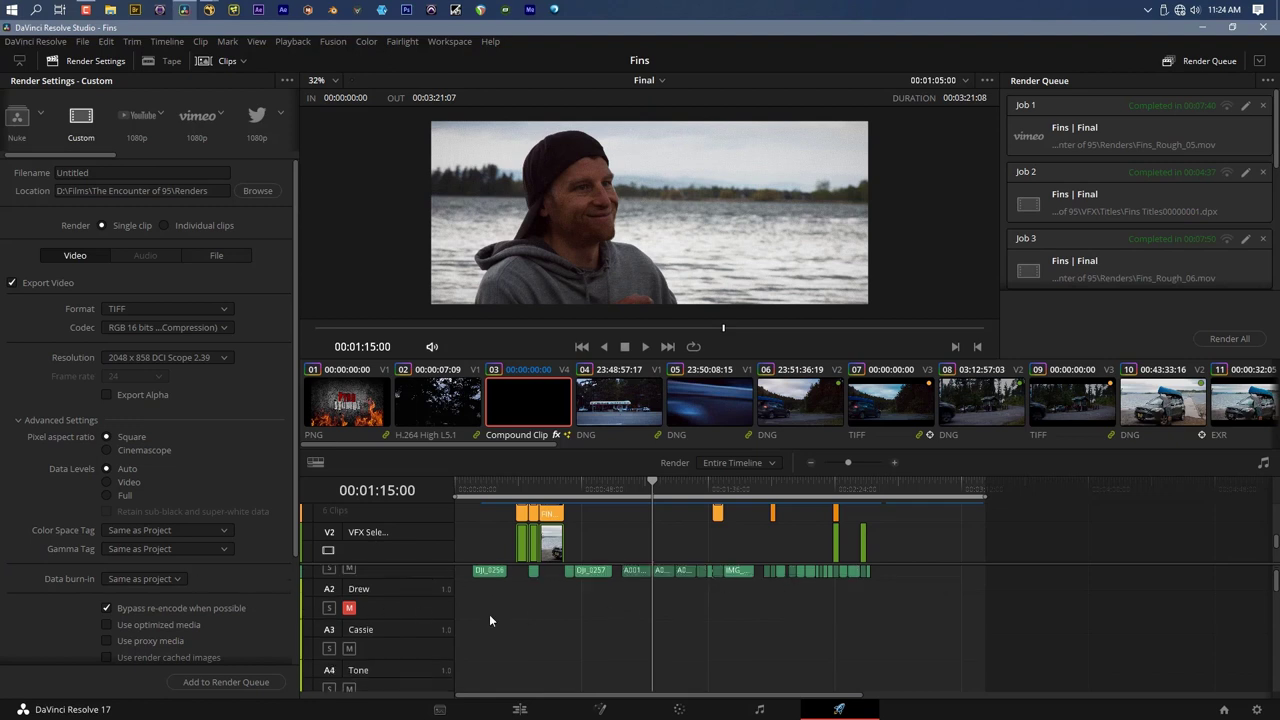
Review the TIFF codec list without changing it and return to the timeline start at 00:00:02:23
{"action": "scroll", "coordinate": [509, 618], "scroll_direction": "down", "scroll_amount": 4}
{"action": "scroll", "coordinate": [509, 623], "scroll_direction": "down", "scroll_amount": 1}
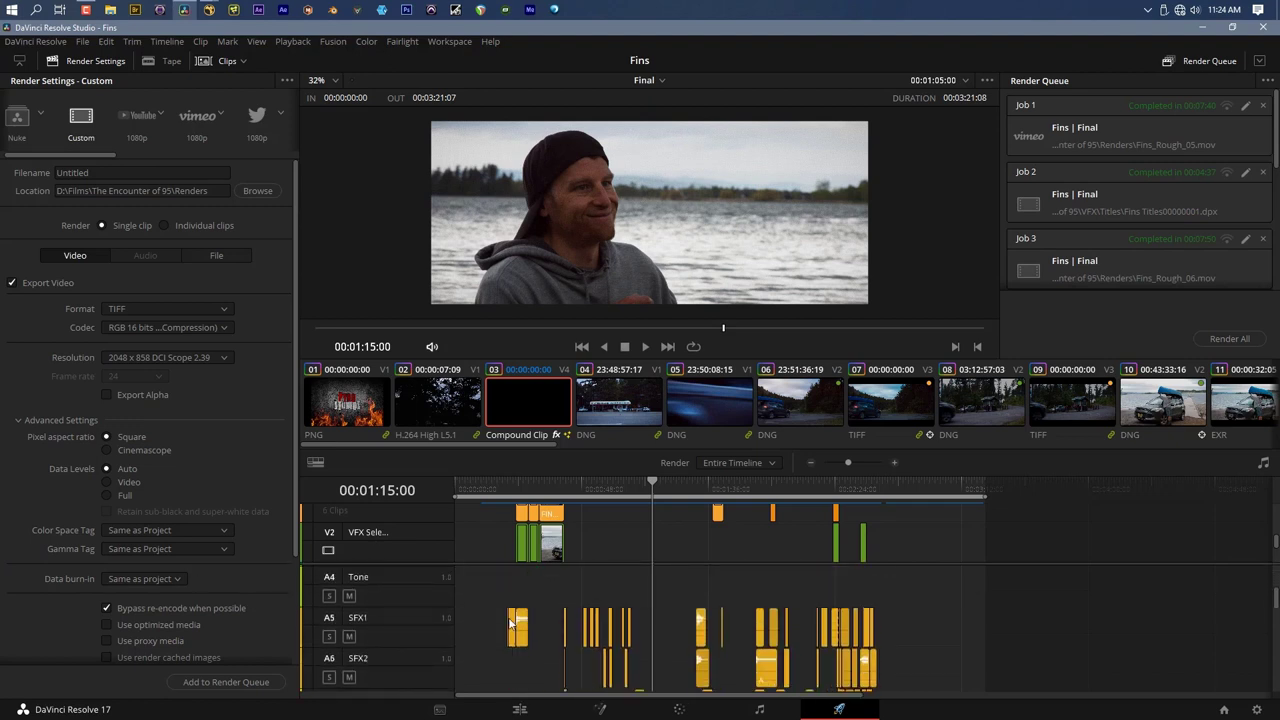
{"action": "scroll", "coordinate": [511, 623], "scroll_direction": "up", "scroll_amount": 5}
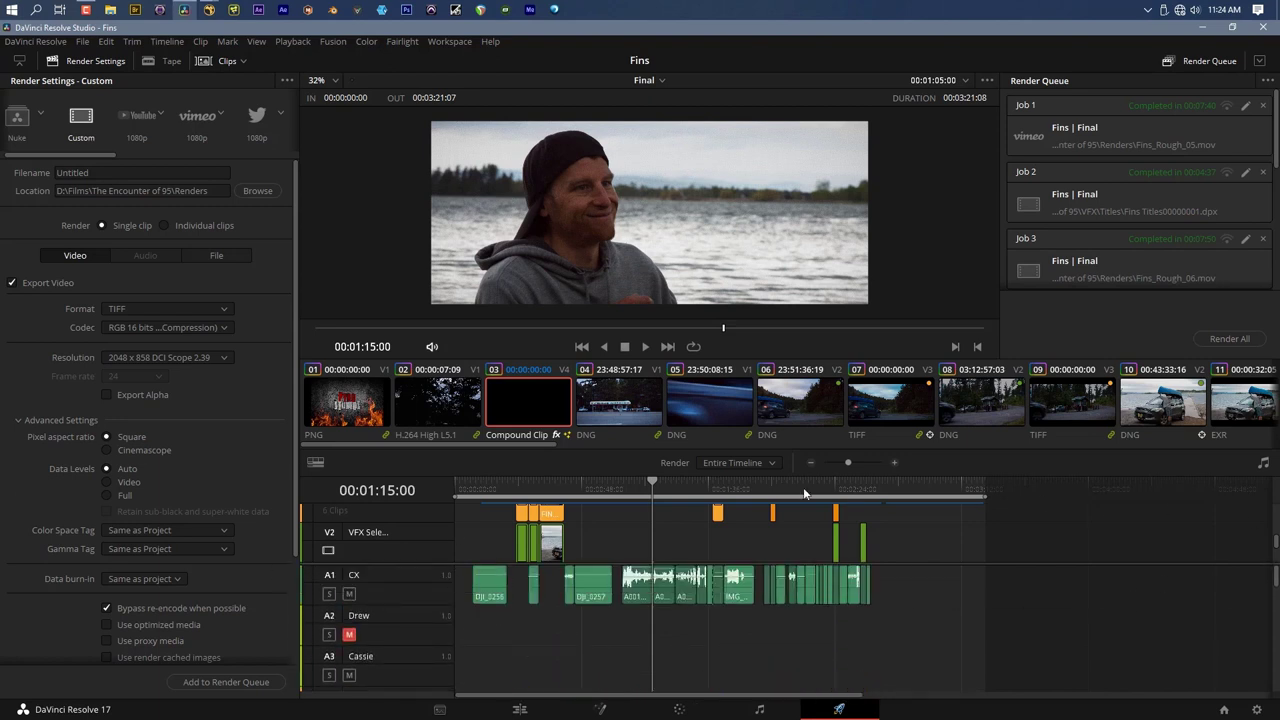
{"action": "scroll", "coordinate": [362, 525], "scroll_direction": "up", "scroll_amount": 3}
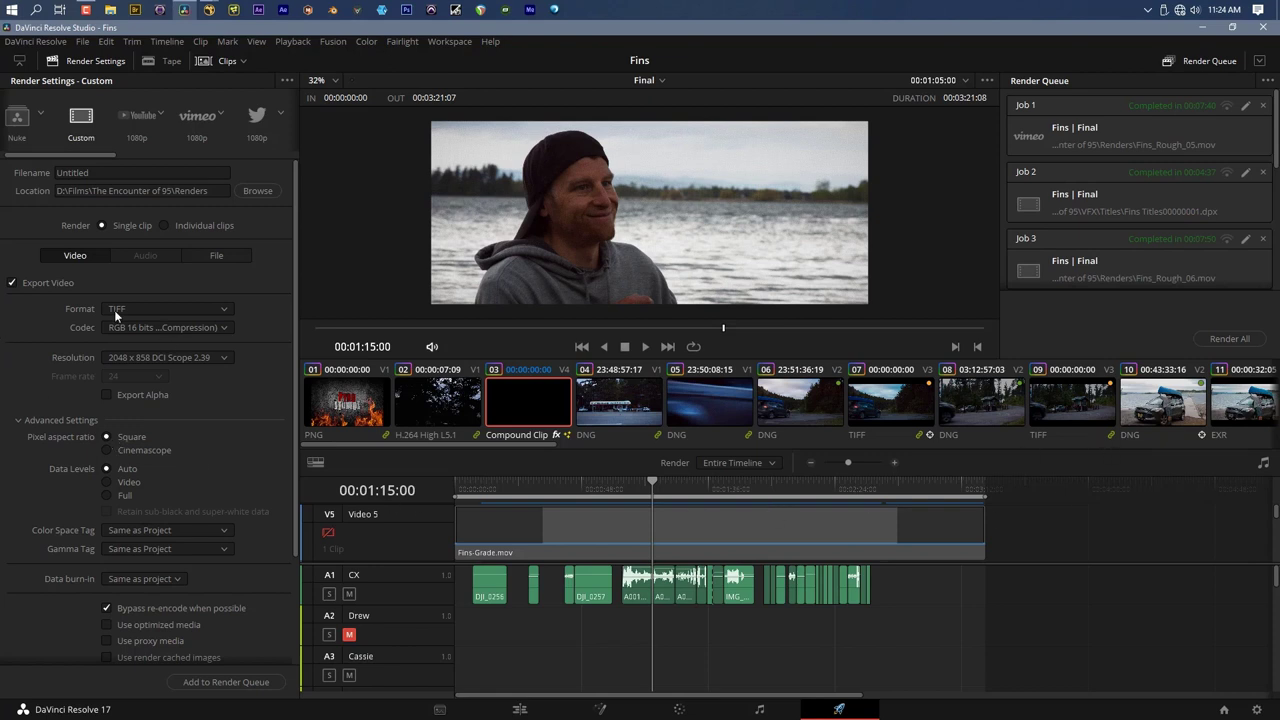
{"action": "left_click", "coordinate": [208, 327]}
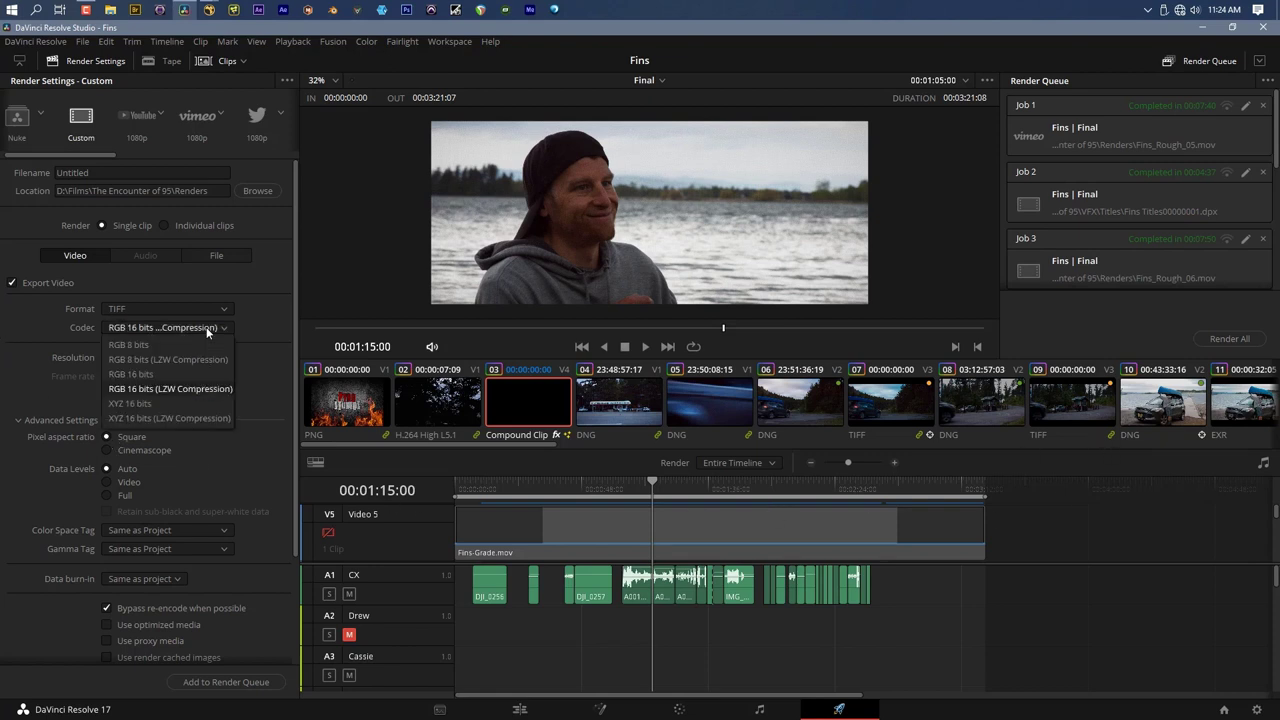
{"action": "left_click", "coordinate": [184, 372]}
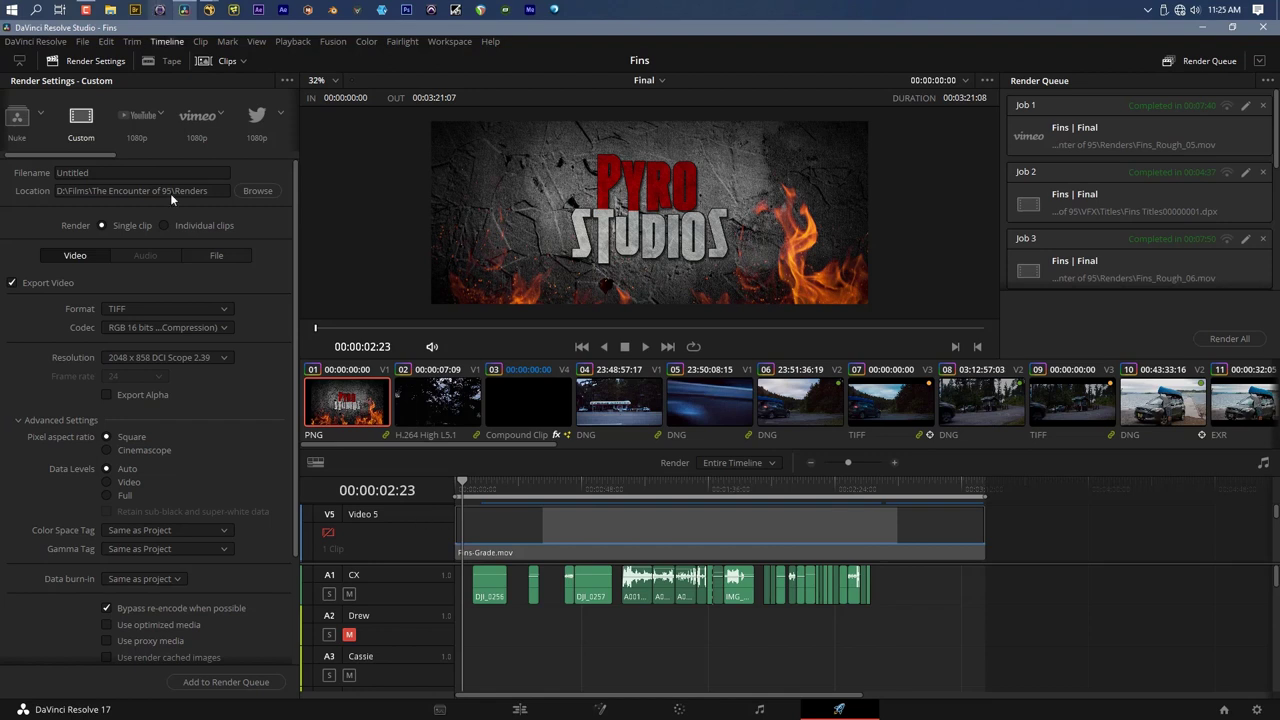
{"action": "scroll", "coordinate": [196, 385], "scroll_direction": "down", "scroll_amount": 2}
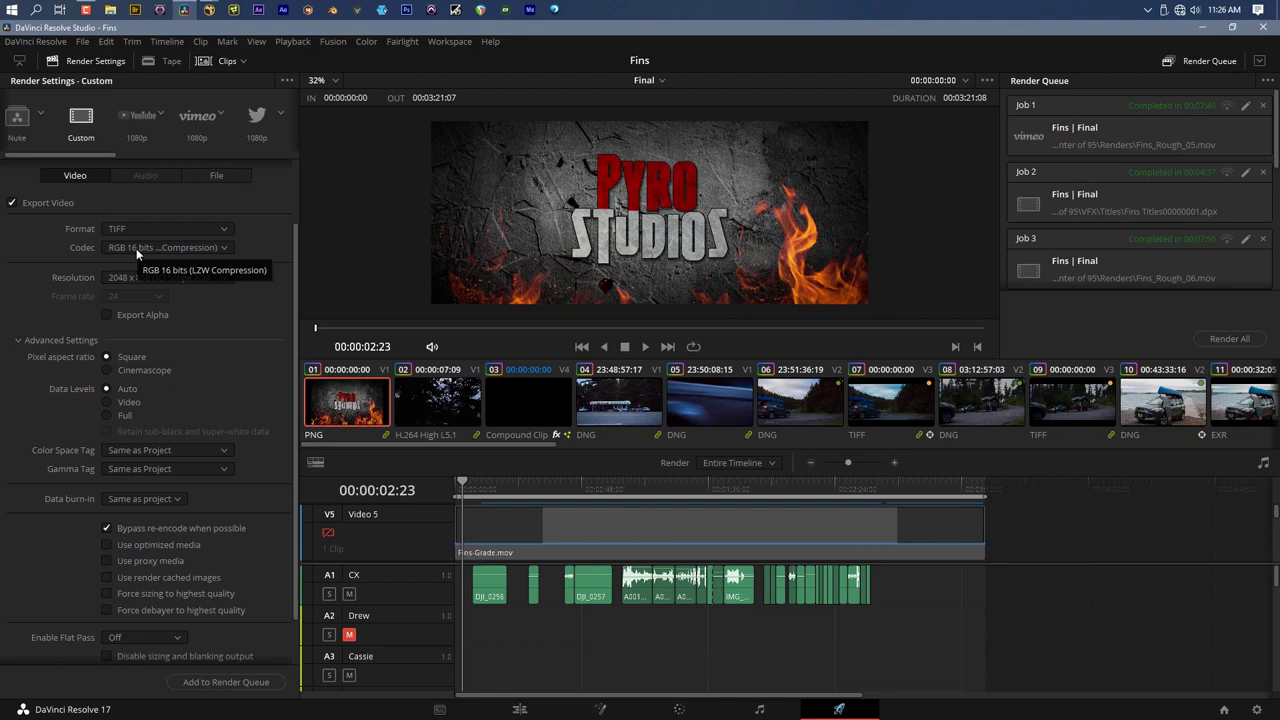
Apply the Nuke render preset and check the EXR codec list, leaving RGB half PIZ selected
{"action": "left_click", "coordinate": [17, 117]}
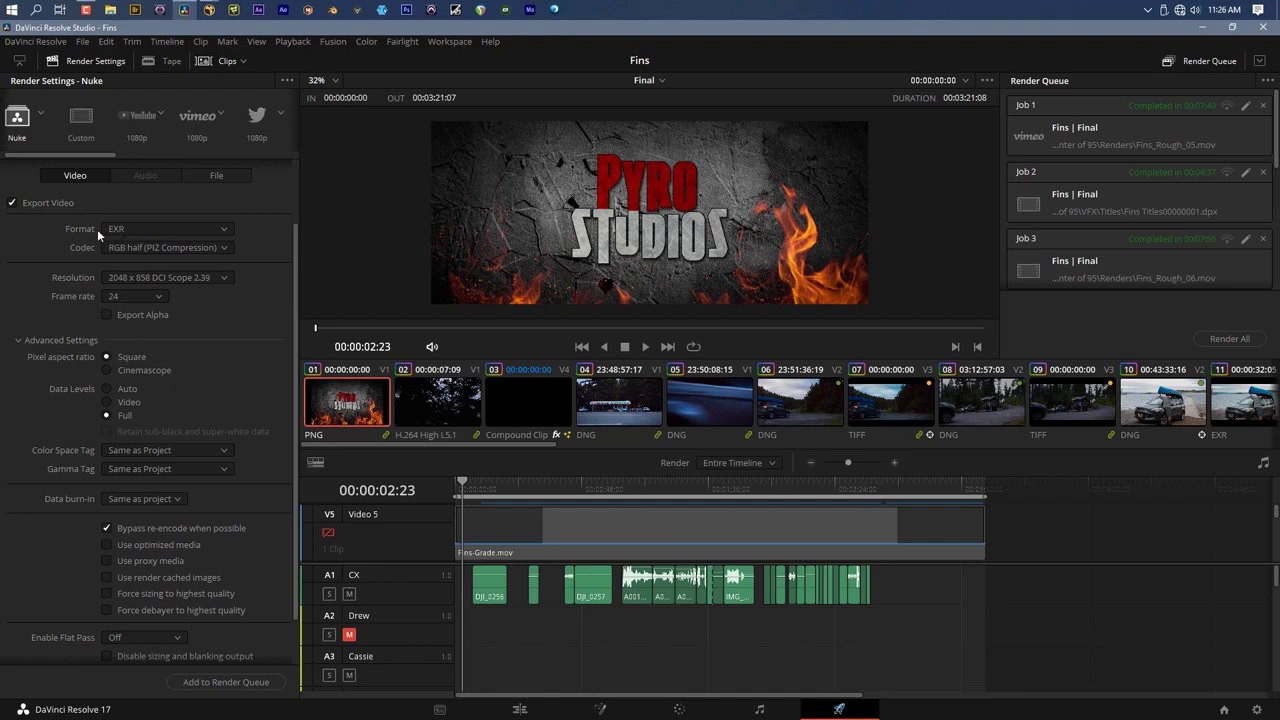
{"action": "left_click", "coordinate": [158, 249]}
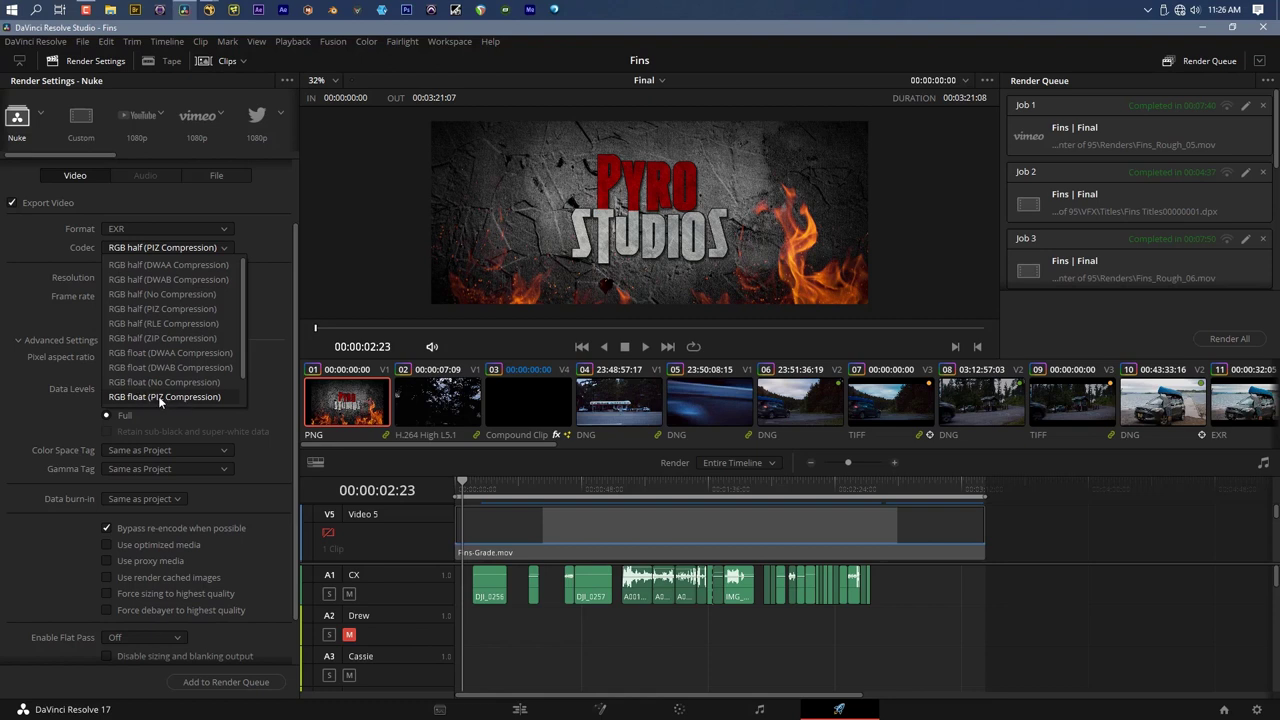
{"action": "left_click", "coordinate": [27, 252]}
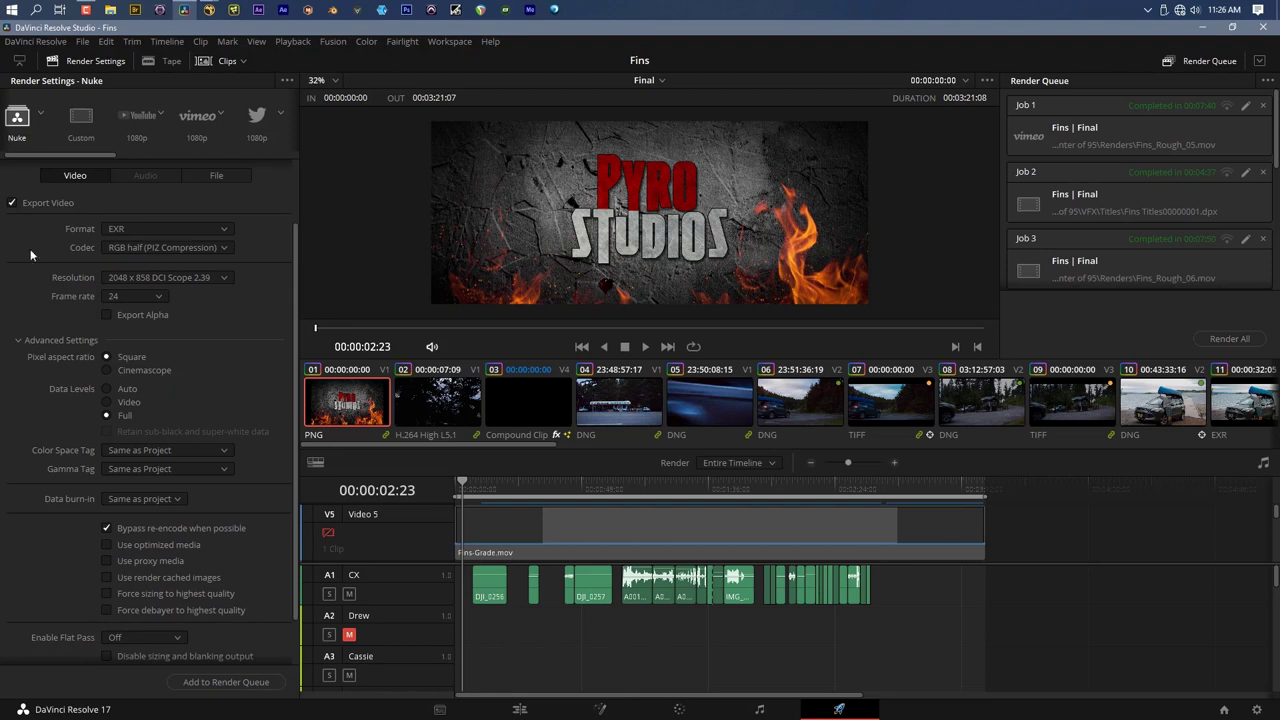
{"action": "scroll", "coordinate": [1190, 584], "scroll_direction": "down", "scroll_amount": 1}
{"action": "left_click", "coordinate": [1258, 708]}
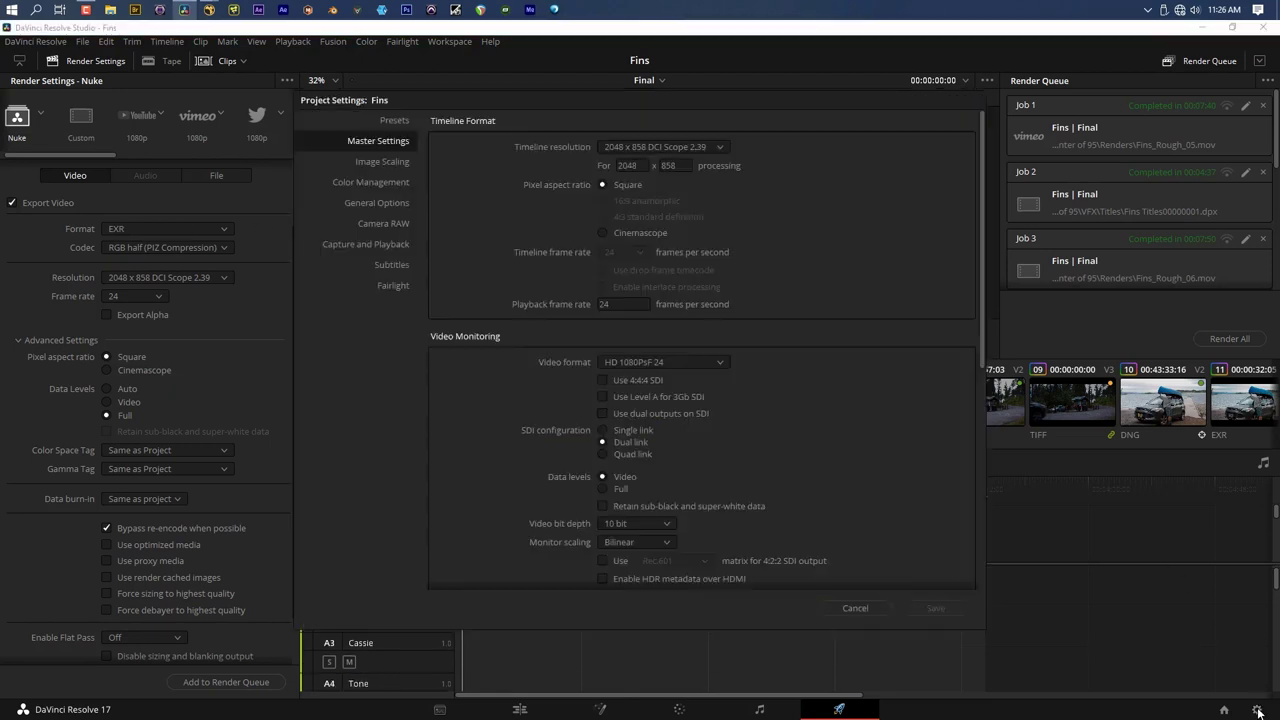
{"action": "left_click", "coordinate": [360, 182]}
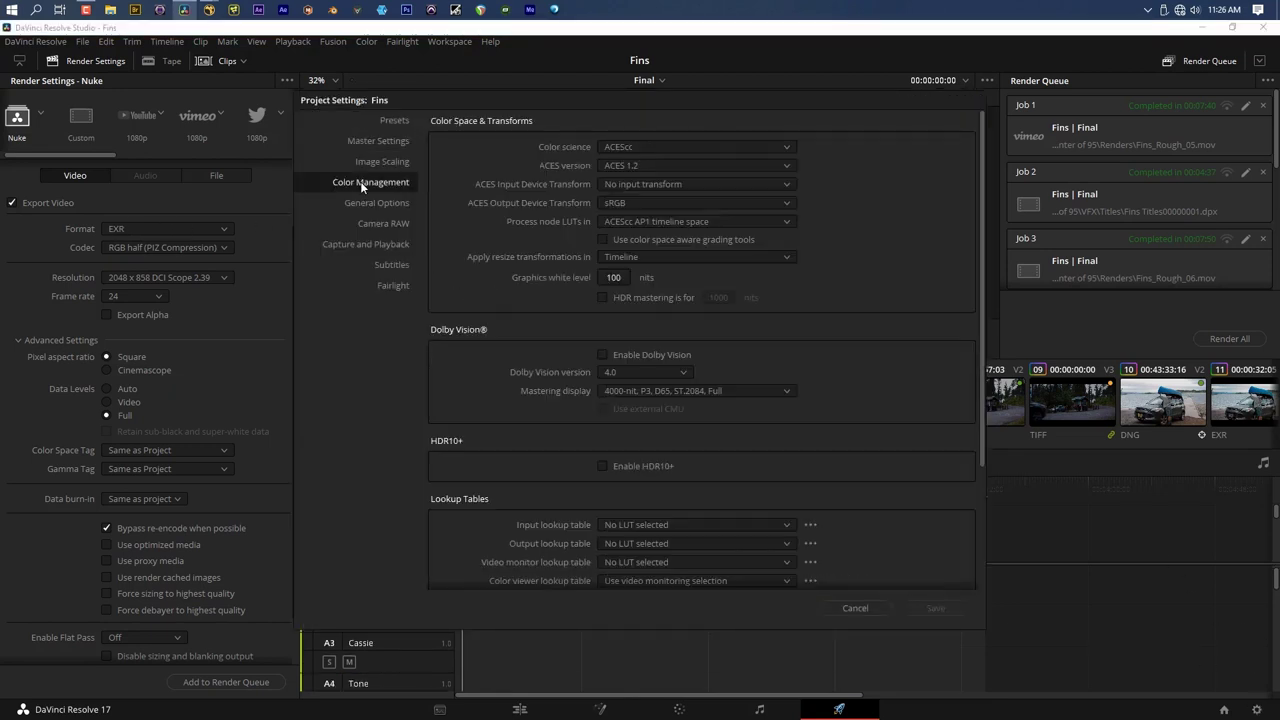
{"action": "left_click", "coordinate": [644, 205]}
{"action": "left_click", "coordinate": [452, 212]}
{"action": "left_click", "coordinate": [856, 608]}
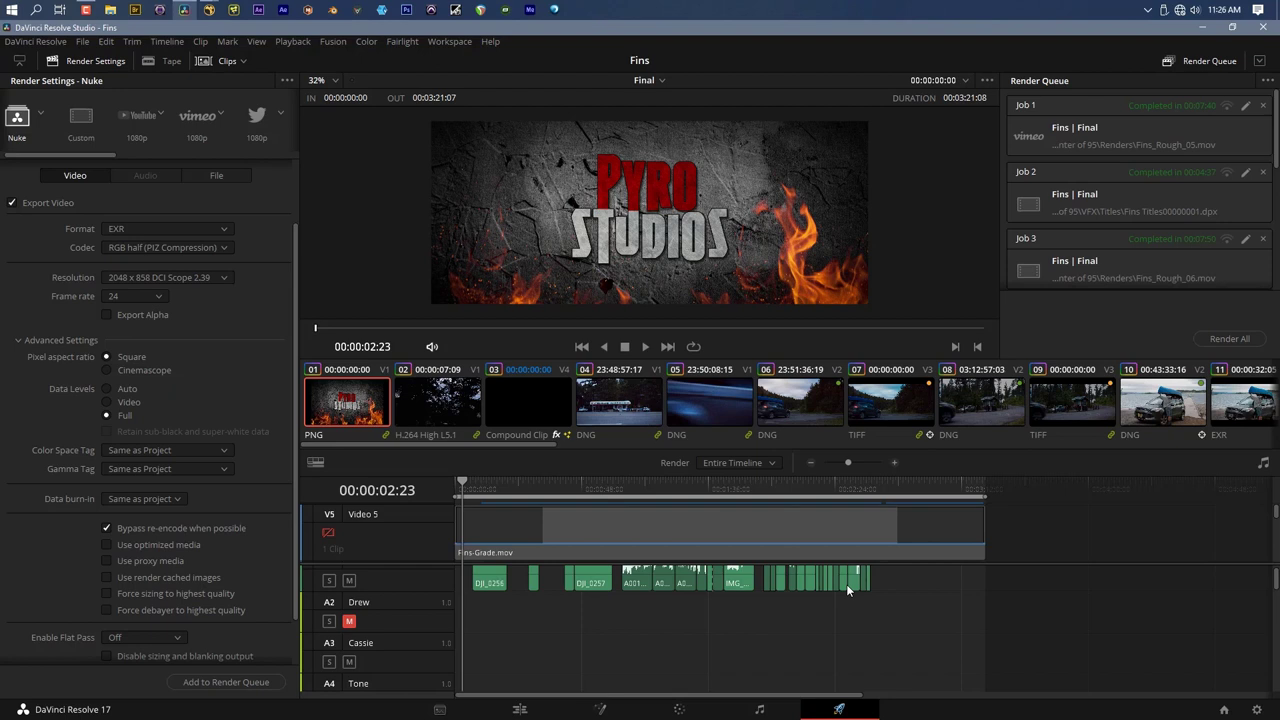
{"action": "scroll", "coordinate": [541, 614], "scroll_direction": "up", "scroll_amount": 1}
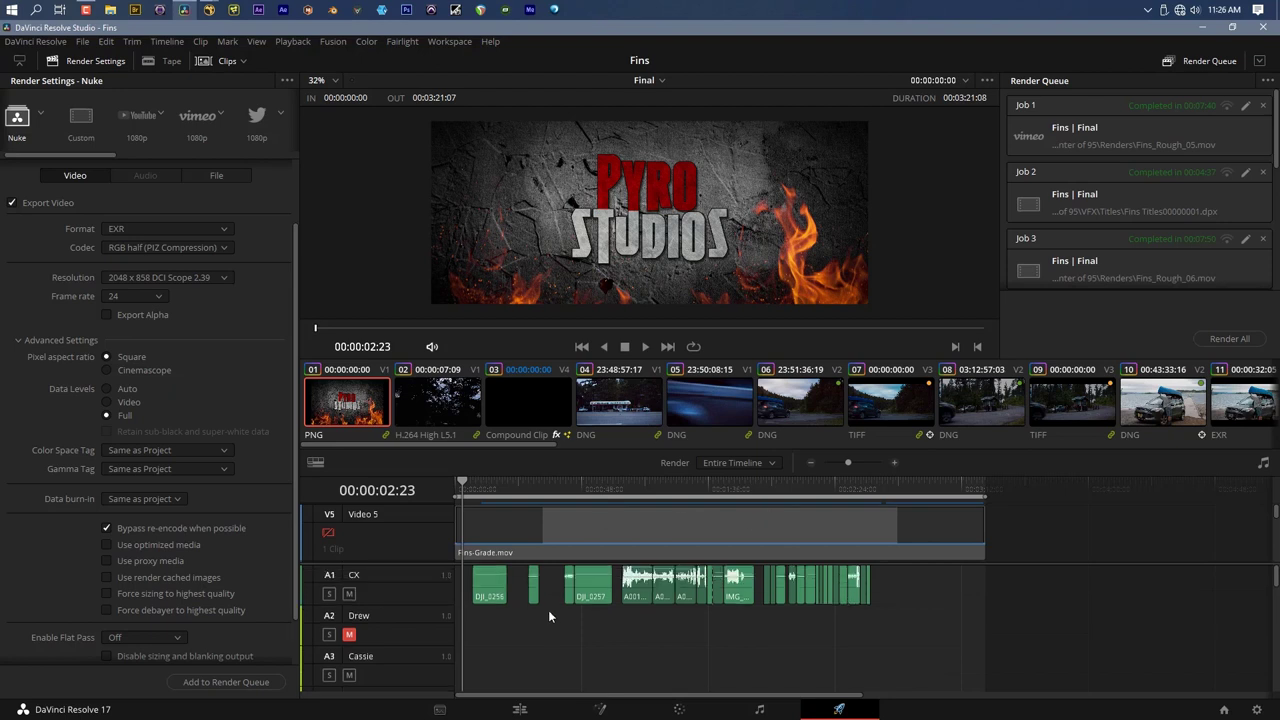